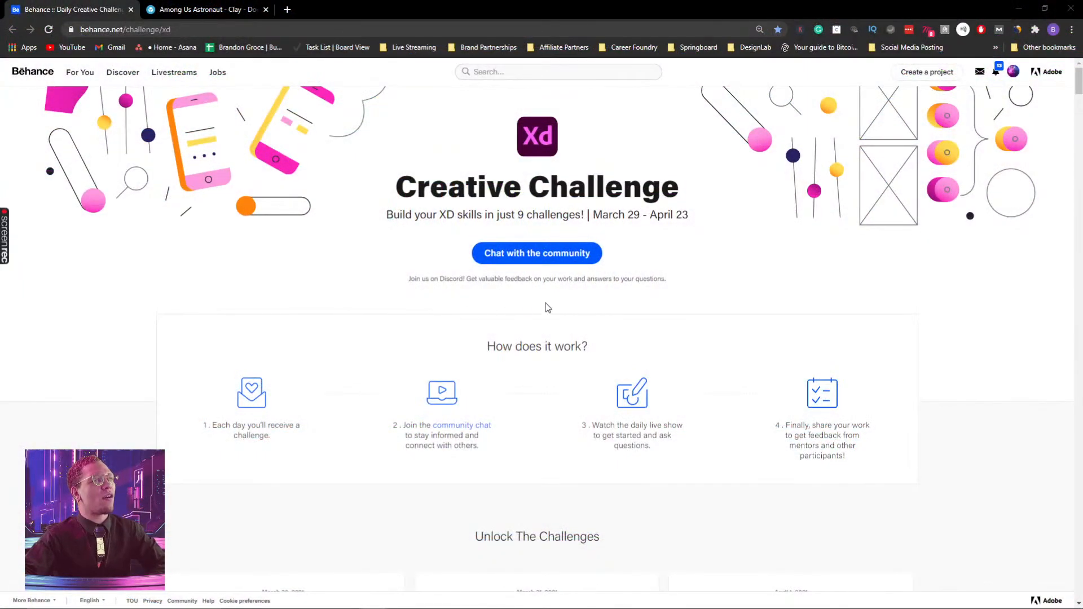
# Look over the XD Creative Challenge page on Behance, including how it works and the unlocked challenges.
pyautogui.scroll(-1, 601, 339)
pyautogui.scroll(1, 604, 340)
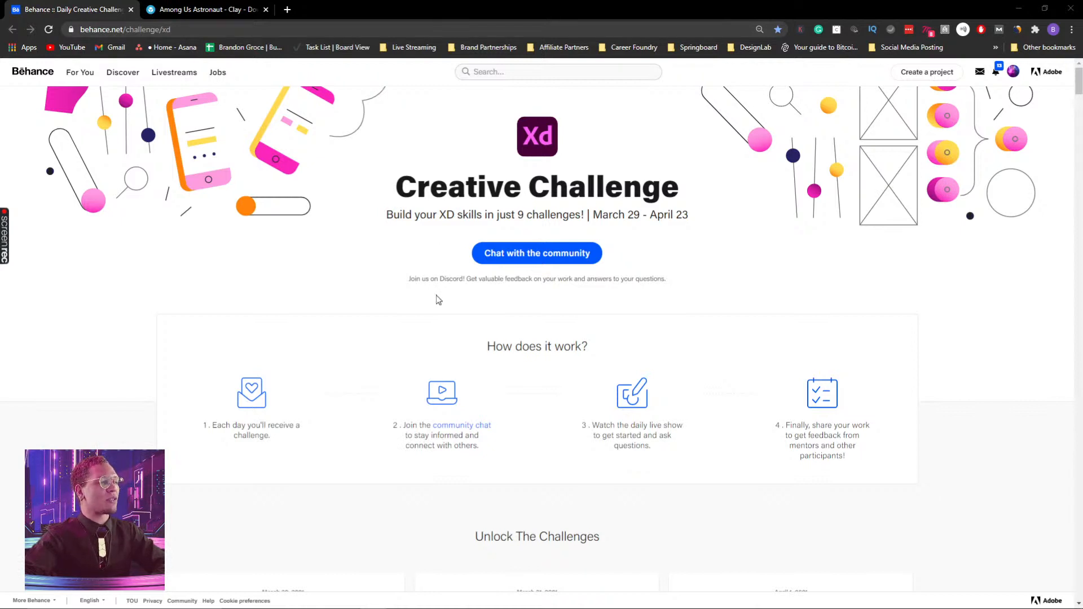
pyautogui.scroll(-6, 438, 299)
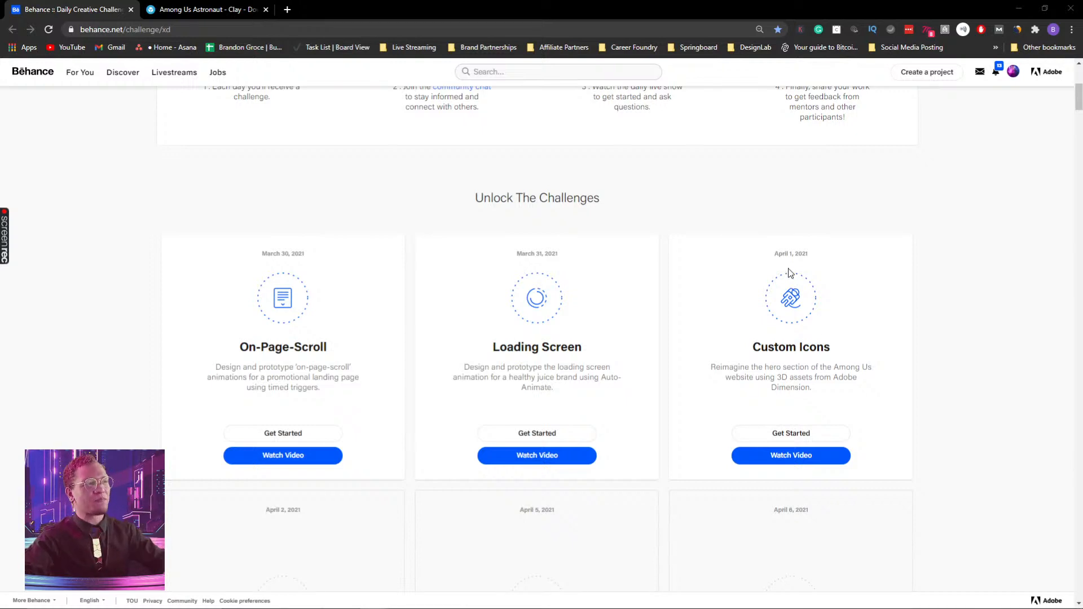
pyautogui.scroll(6, 789, 362)
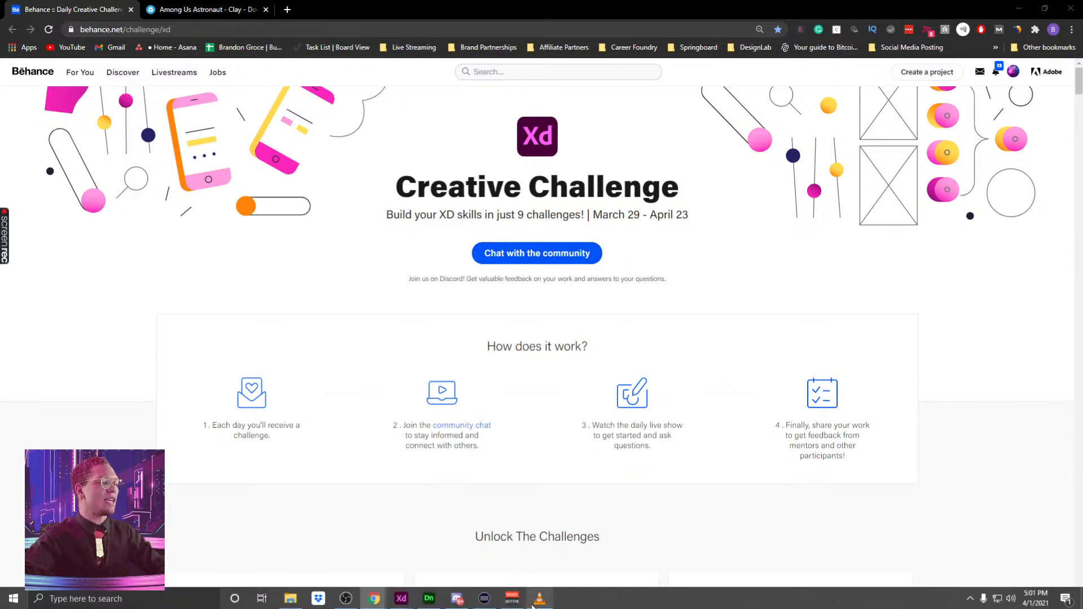
# Switch to Discord, browse the recent submissions in the Adobe XD server's challenge channel, and return to the Behance page.
pyautogui.click(458, 599)
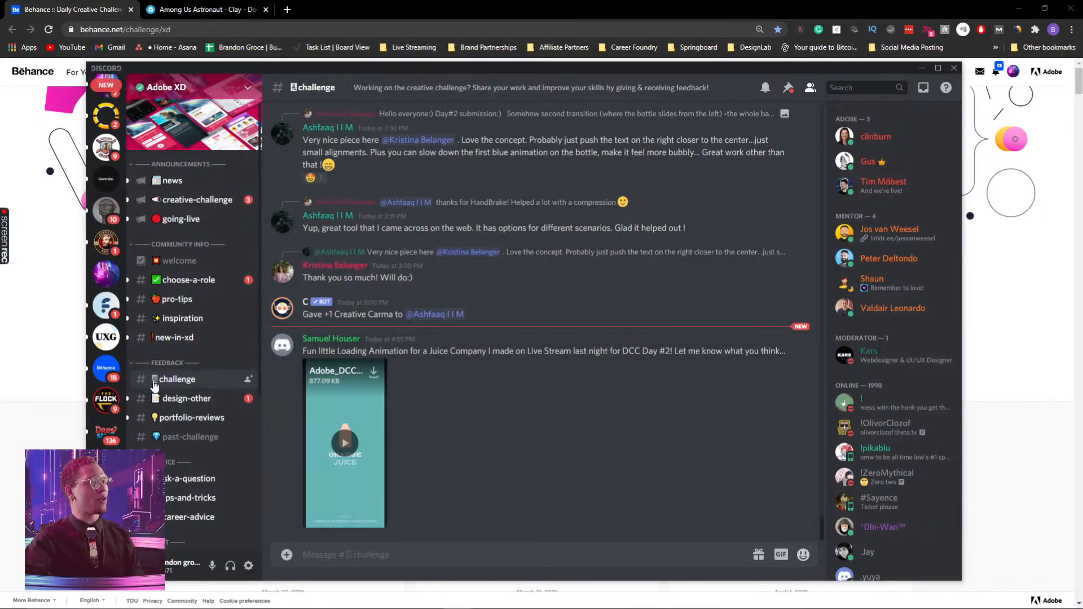
pyautogui.scroll(8, 454, 374)
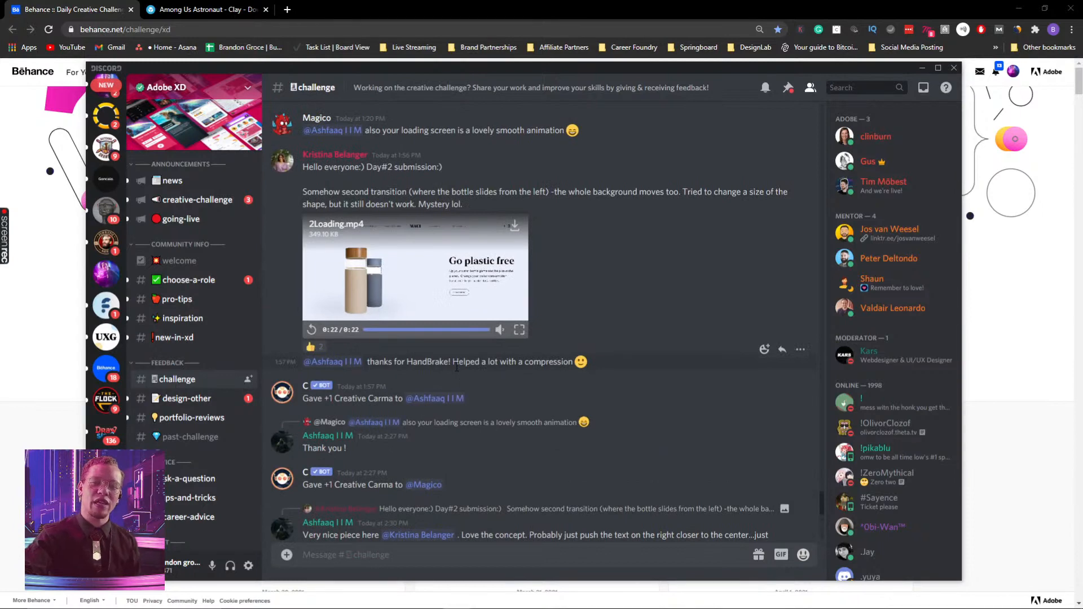
pyautogui.scroll(3, 454, 357)
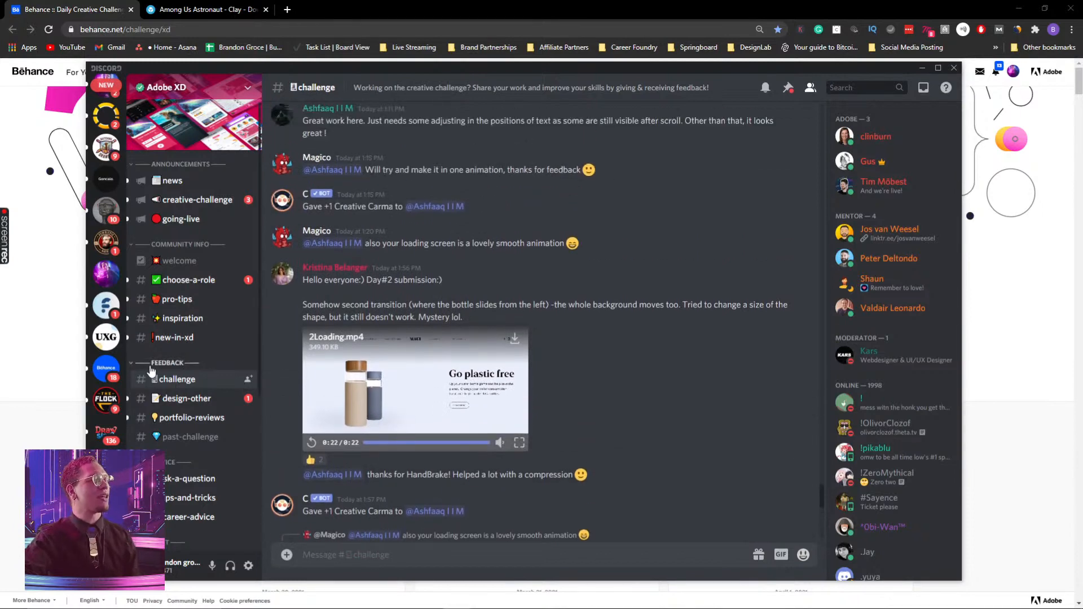
pyautogui.scroll(10, 520, 316)
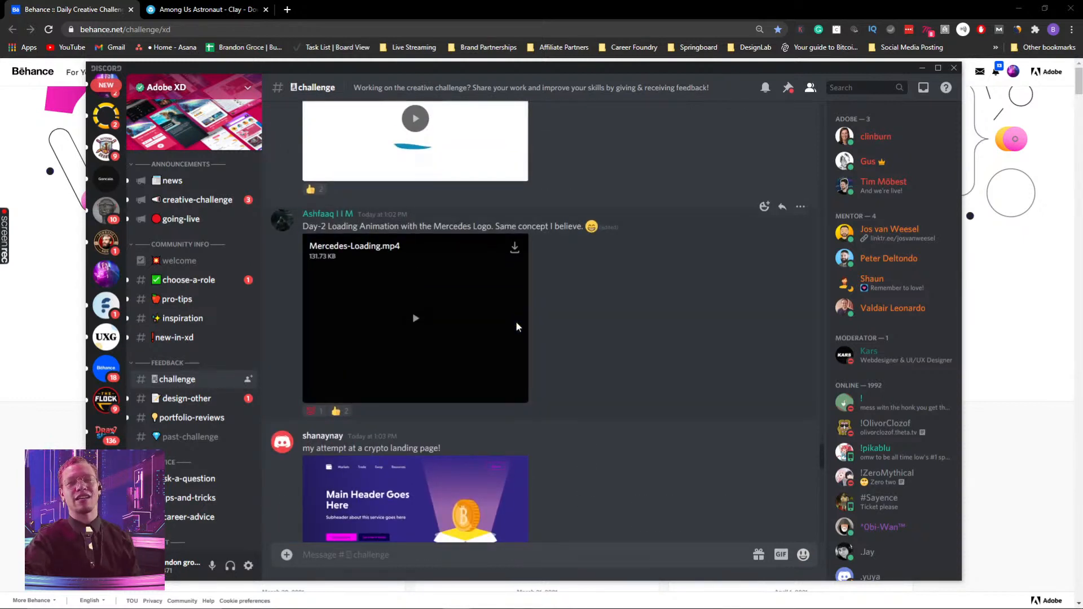
pyautogui.scroll(2, 516, 325)
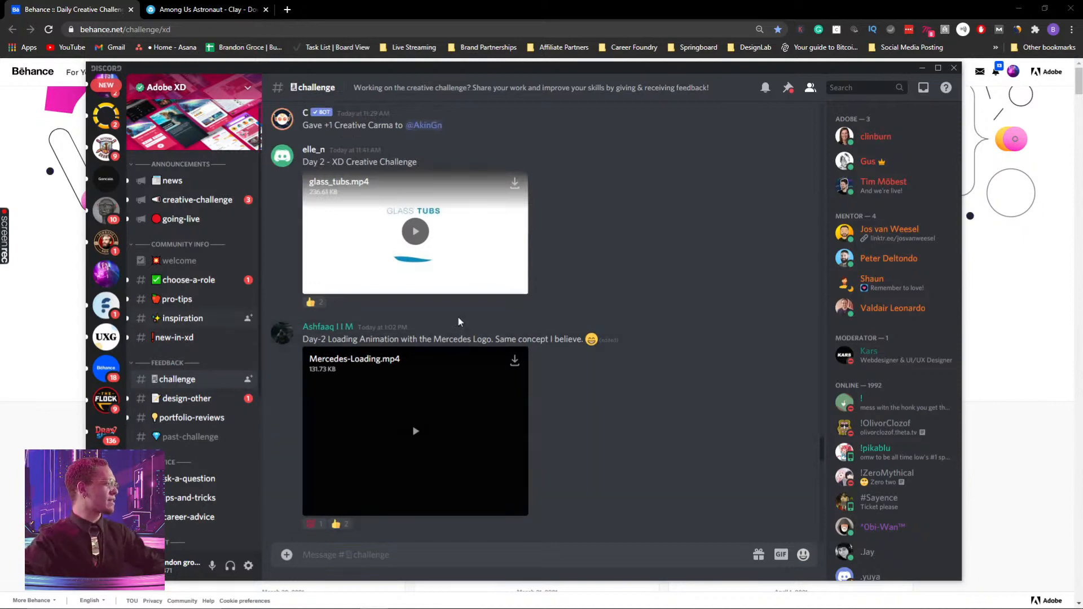
pyautogui.click(977, 270)
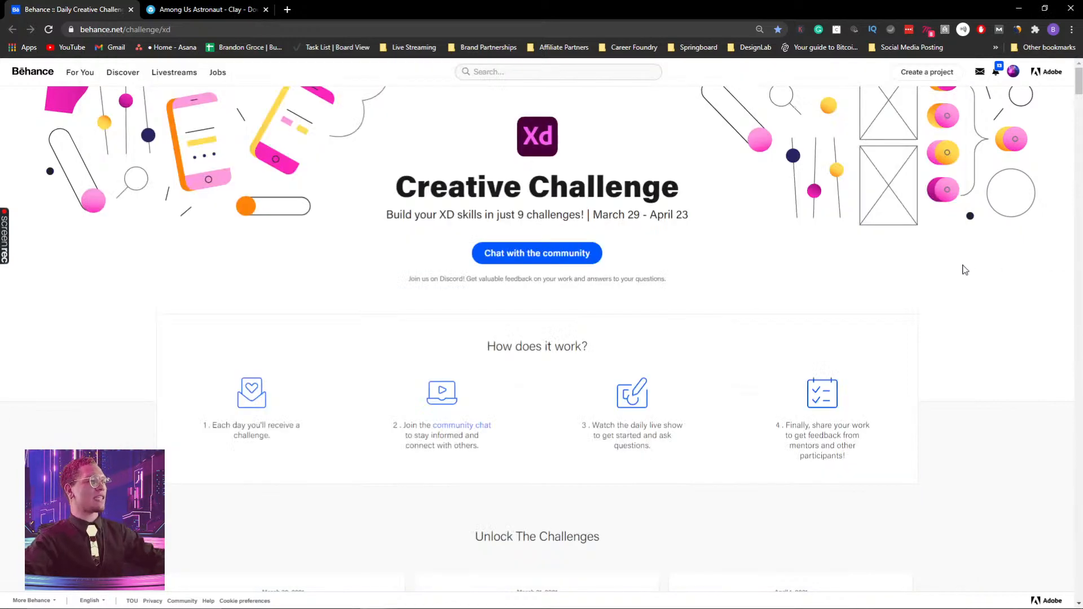
# Read the April 1, 2021 Custom Icons challenge brief among the unlocked challenges, highlighting its title and description.
pyautogui.scroll(-6, 965, 270)
pyautogui.moveTo(753, 346); pyautogui.dragTo(833, 344)
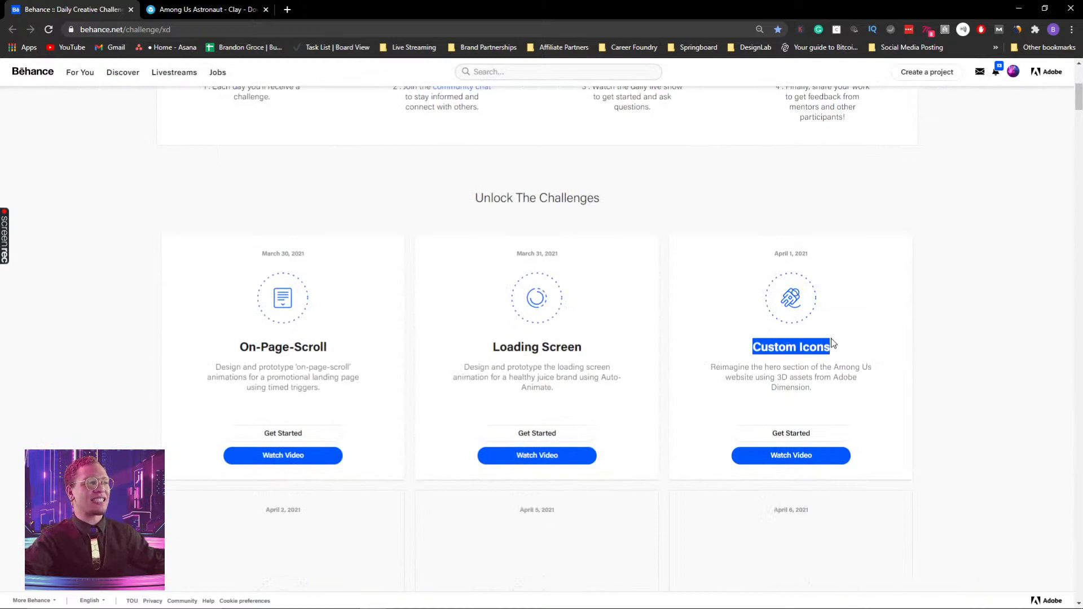
pyautogui.moveTo(728, 368); pyautogui.dragTo(791, 377)
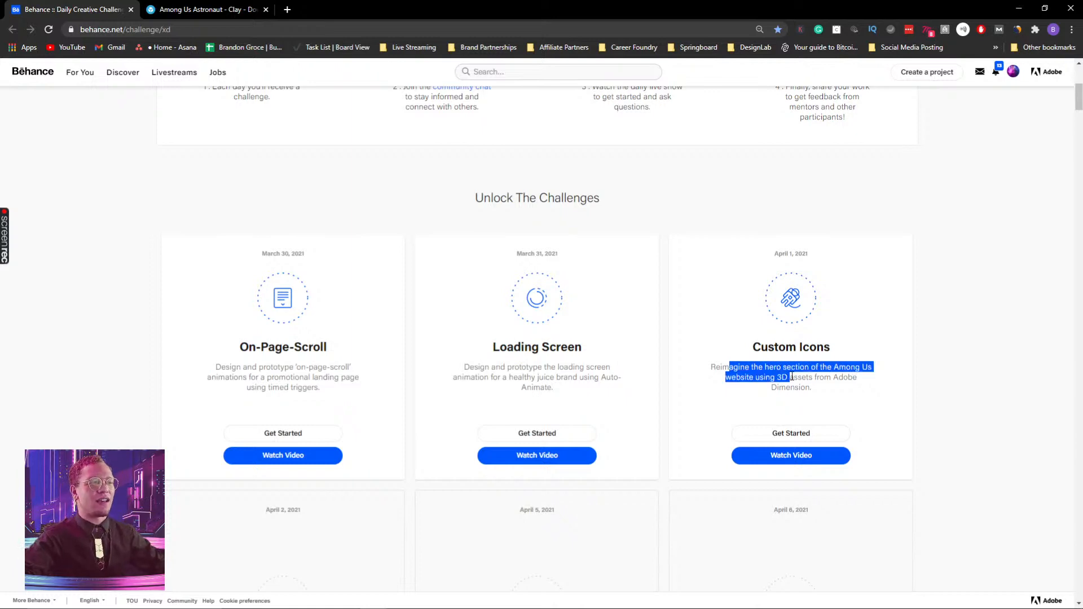
pyautogui.press('super+Tab')
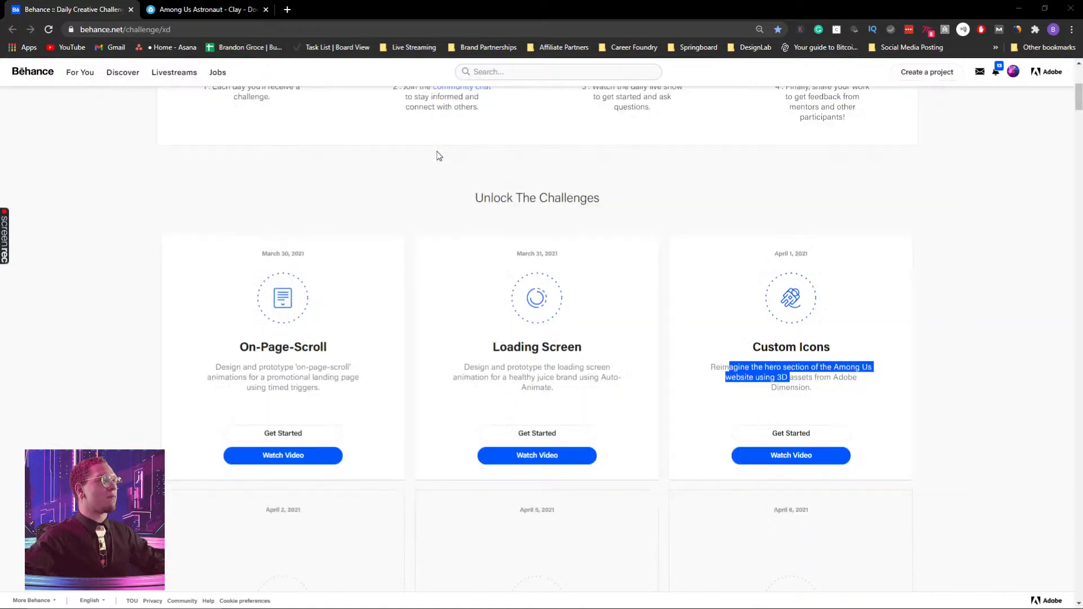
pyautogui.press('Escape')
# Examine the Among Us Astronaut - Clay model and its details on the Sketchfab page.
pyautogui.click(214, 10)
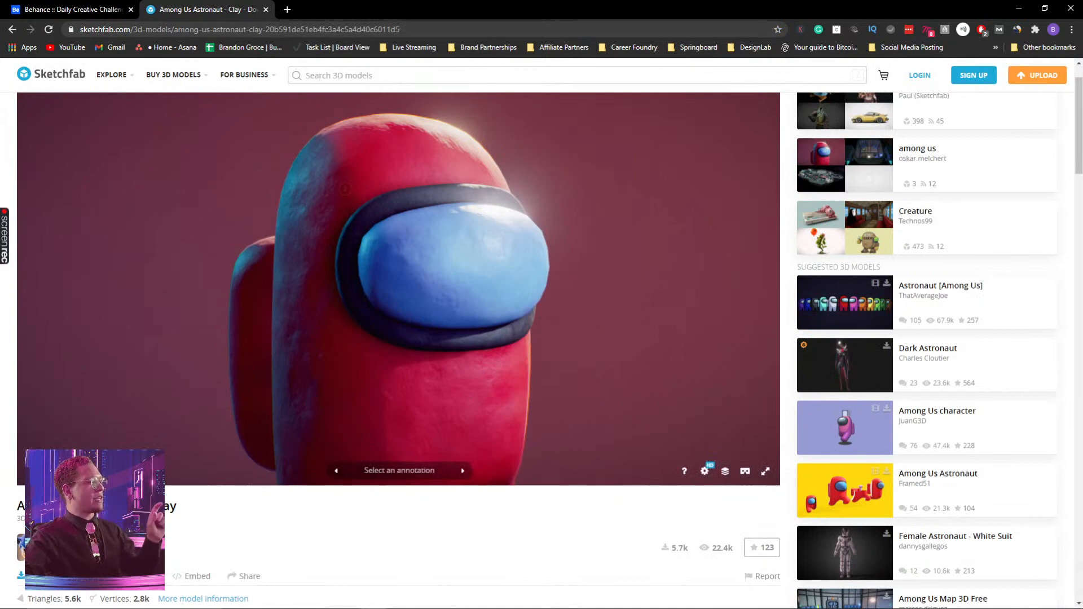
pyautogui.scroll(-1, 542, 349)
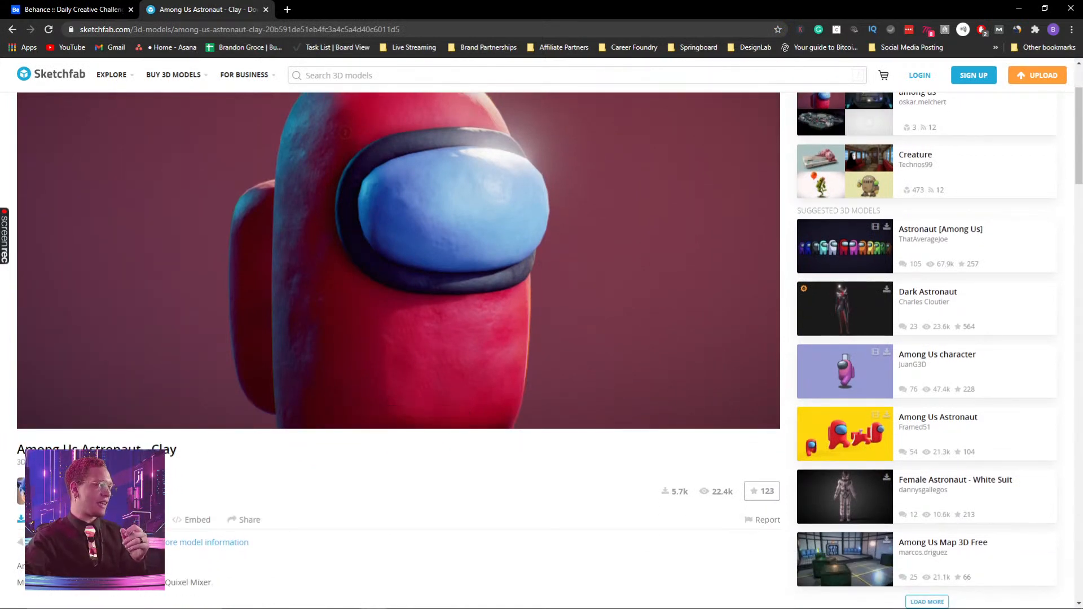
pyautogui.scroll(-1, 22, 85)
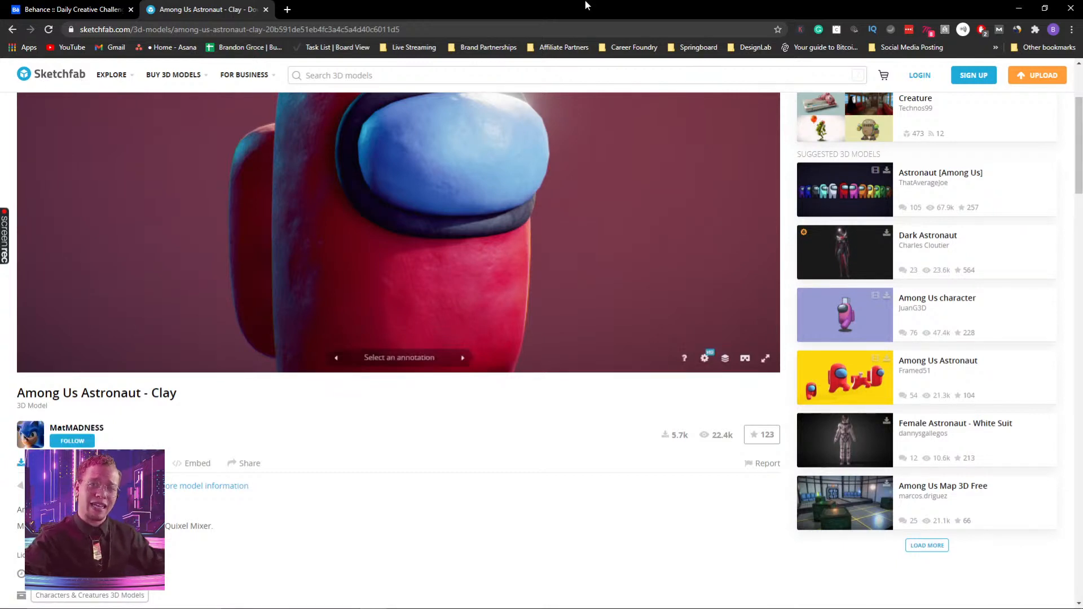
pyautogui.scroll(3, 580, 252)
pyautogui.scroll(2, 550, 458)
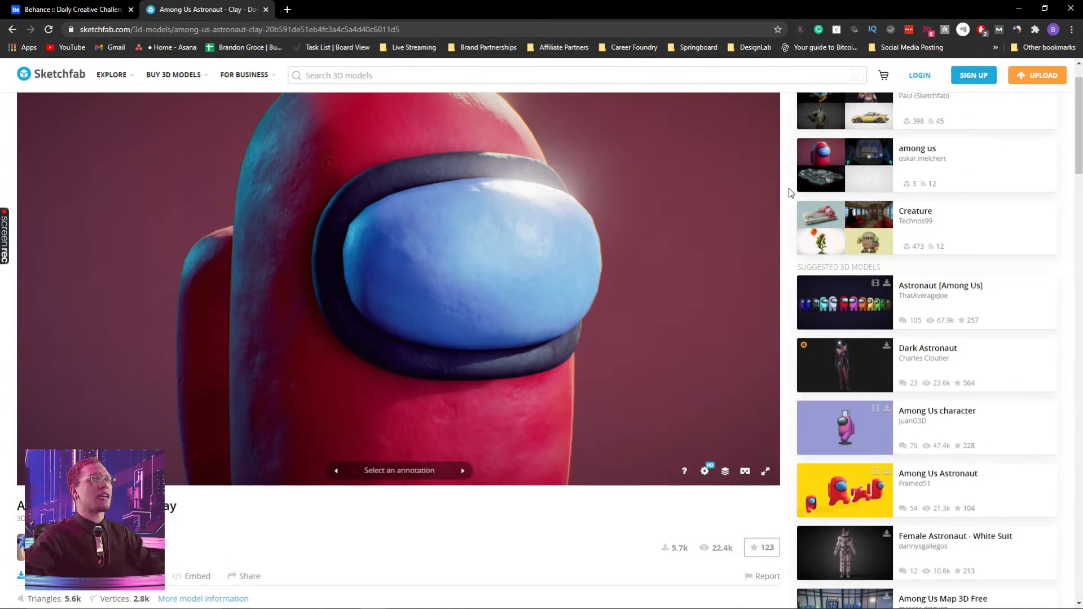
pyautogui.scroll(1, 790, 195)
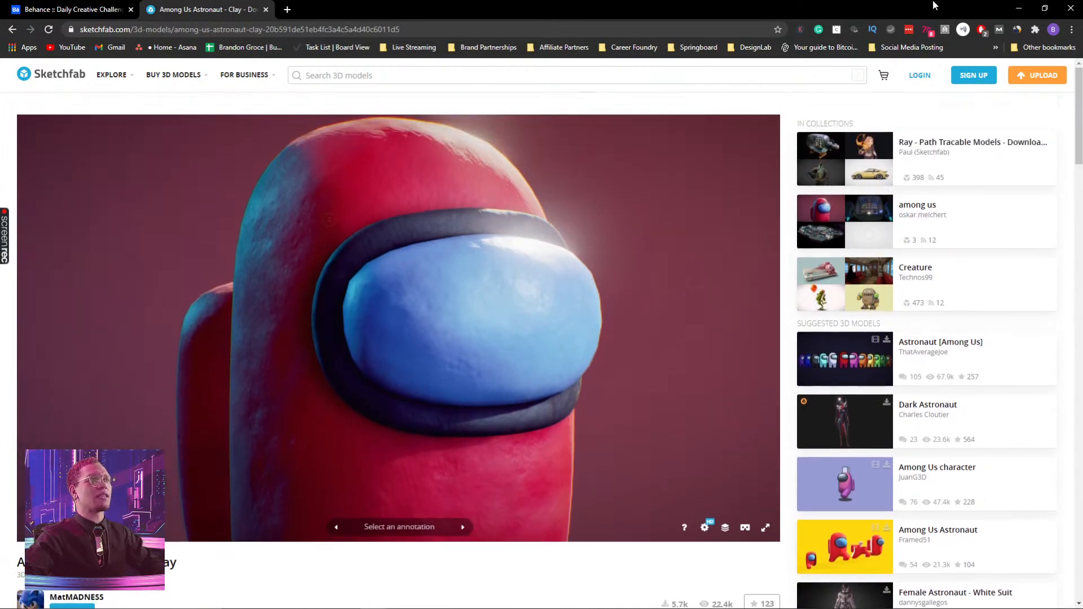
# Switch to Adobe XD and preview the Among US Adobe Live Example prototype from the hero section down to Choose Your Character.
pyautogui.click(1021, 10)
pyautogui.hotkey('alt', 'Tab')
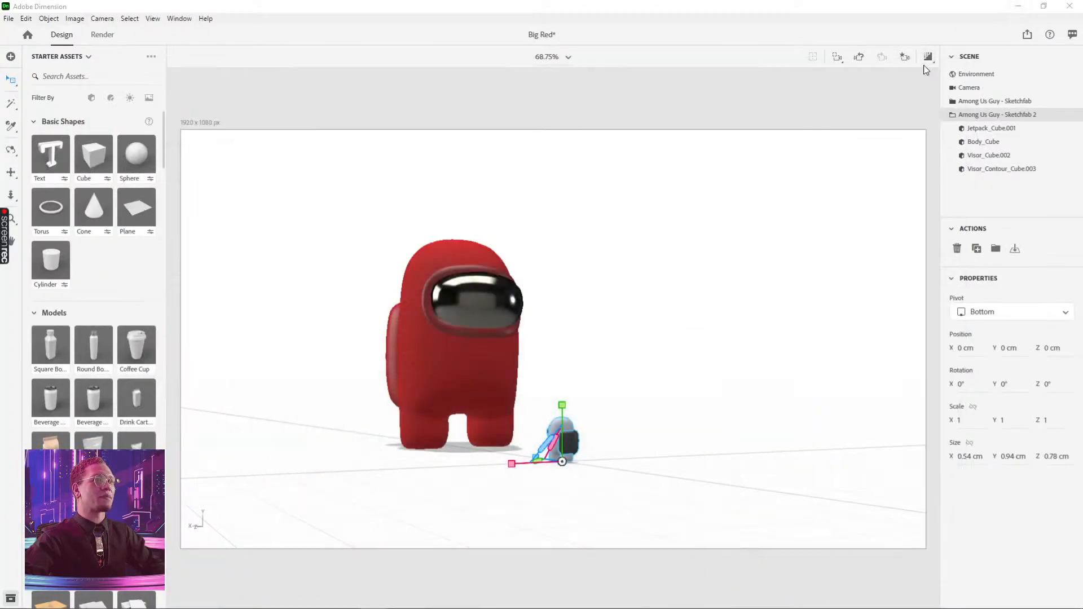
pyautogui.moveTo(640, 577)
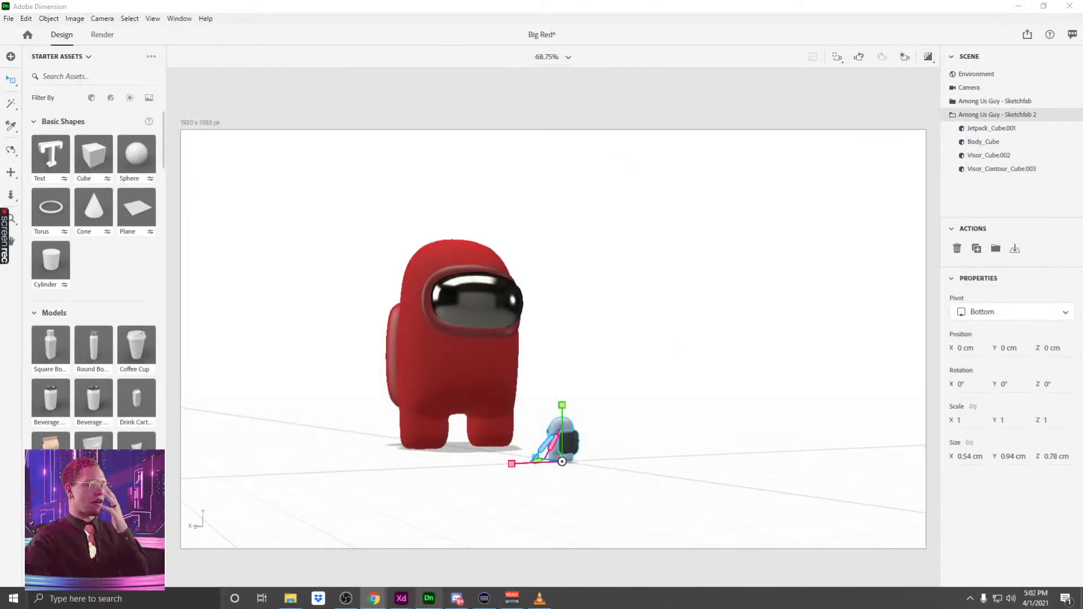
pyautogui.moveTo(401, 599)
pyautogui.click(440, 547)
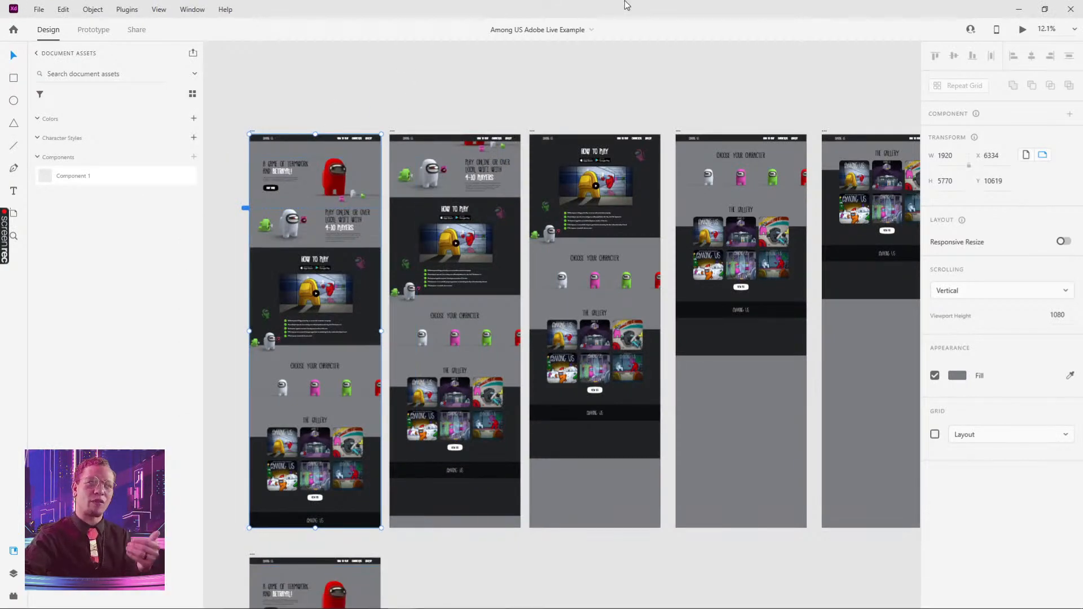
pyautogui.click(1022, 30)
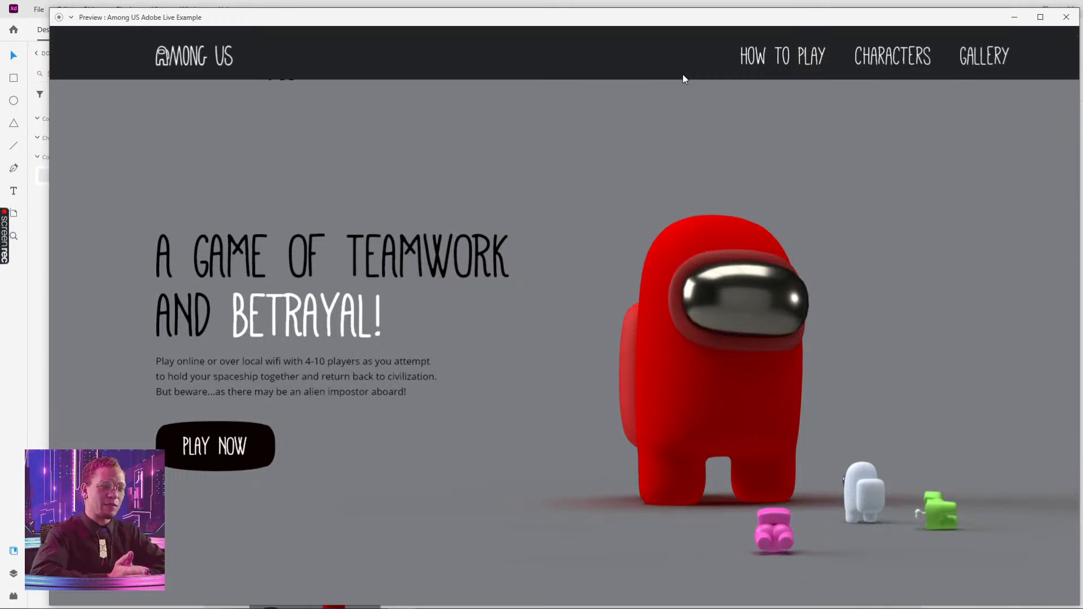
pyautogui.scroll(-6, 682, 73)
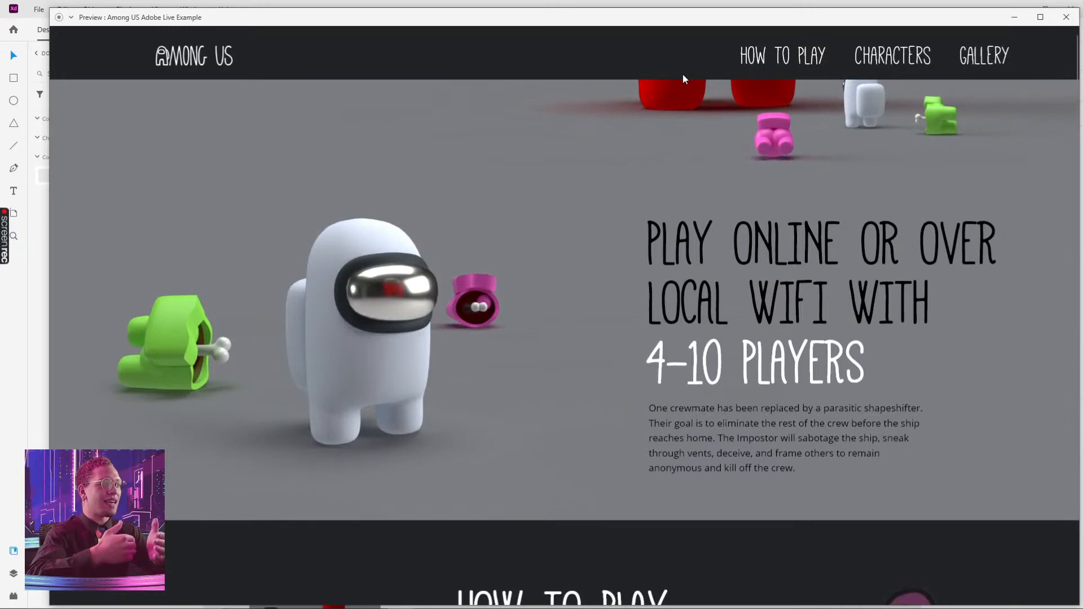
pyautogui.scroll(-7, 683, 75)
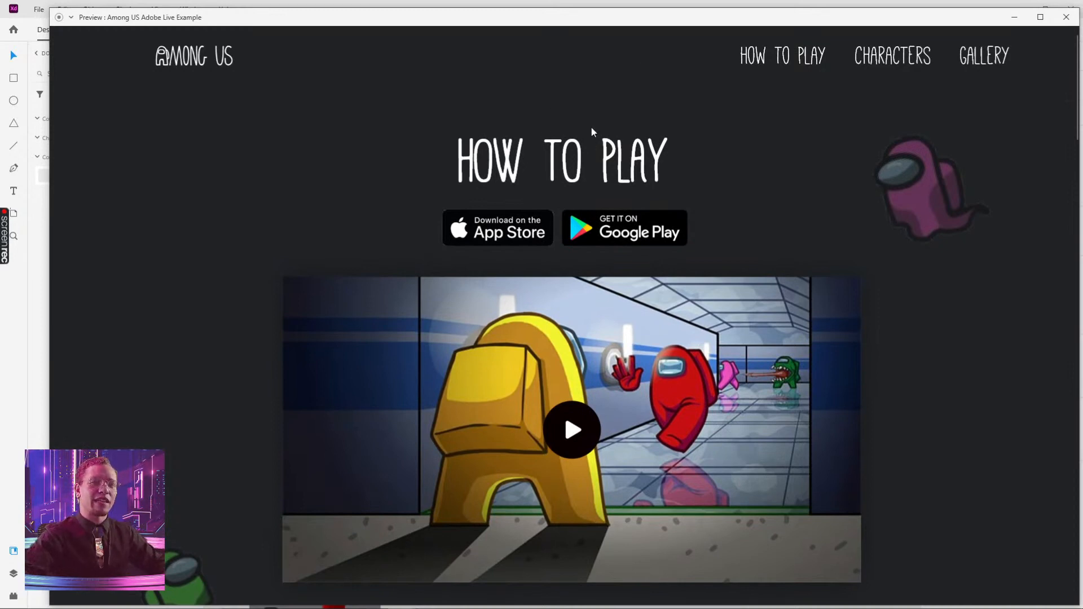
pyautogui.scroll(-12, 591, 126)
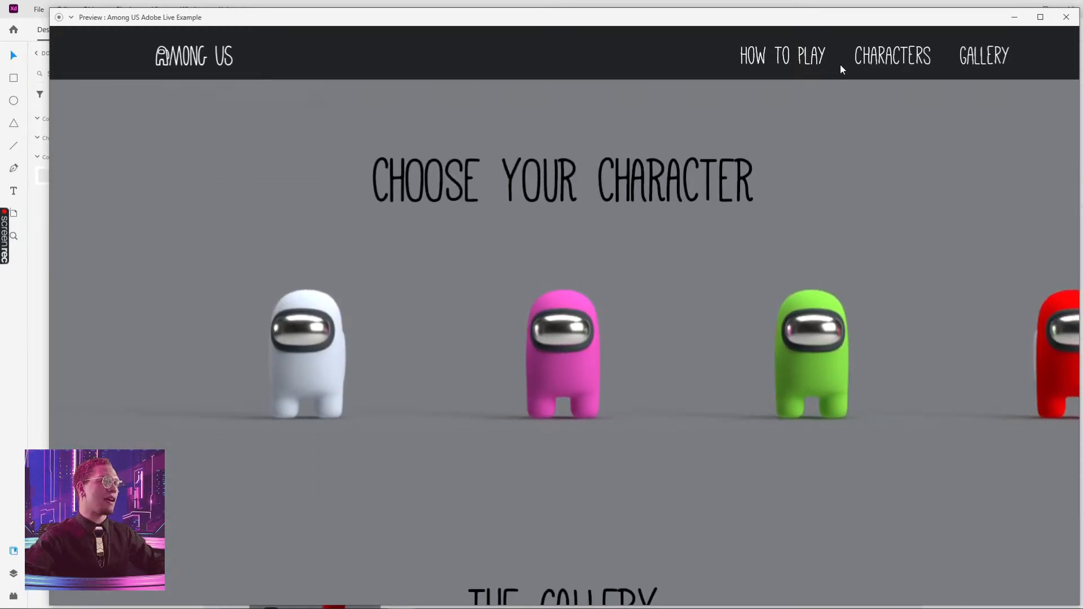
pyautogui.click(1066, 16)
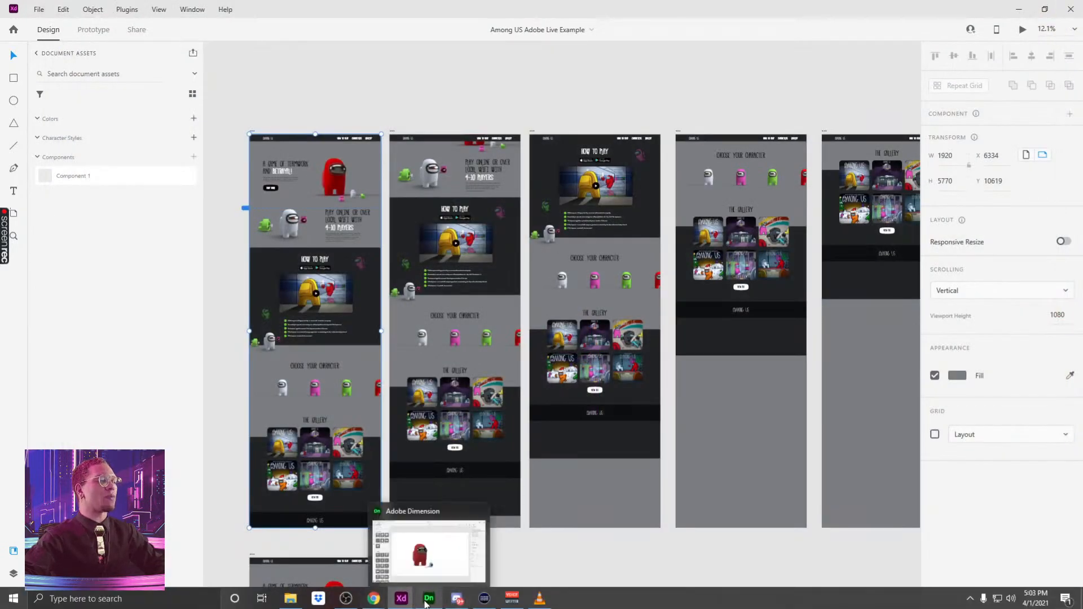
# Switch to Adobe Dimension with the Big Red scene.
pyautogui.click(425, 603)
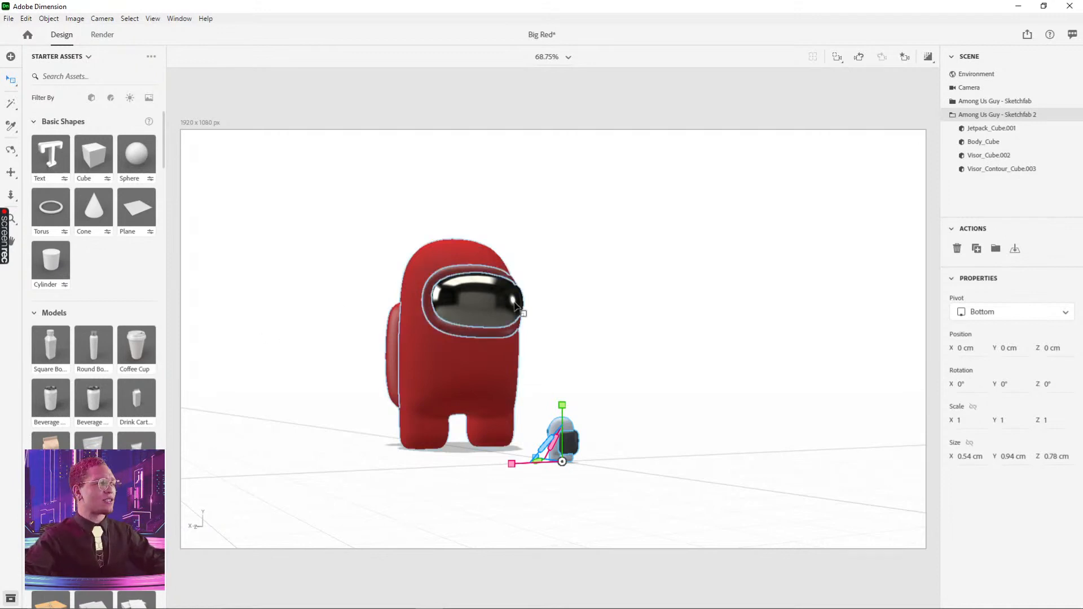
# Try enlarging the large red astronaut to a scale of 9.1.
pyautogui.click(585, 329)
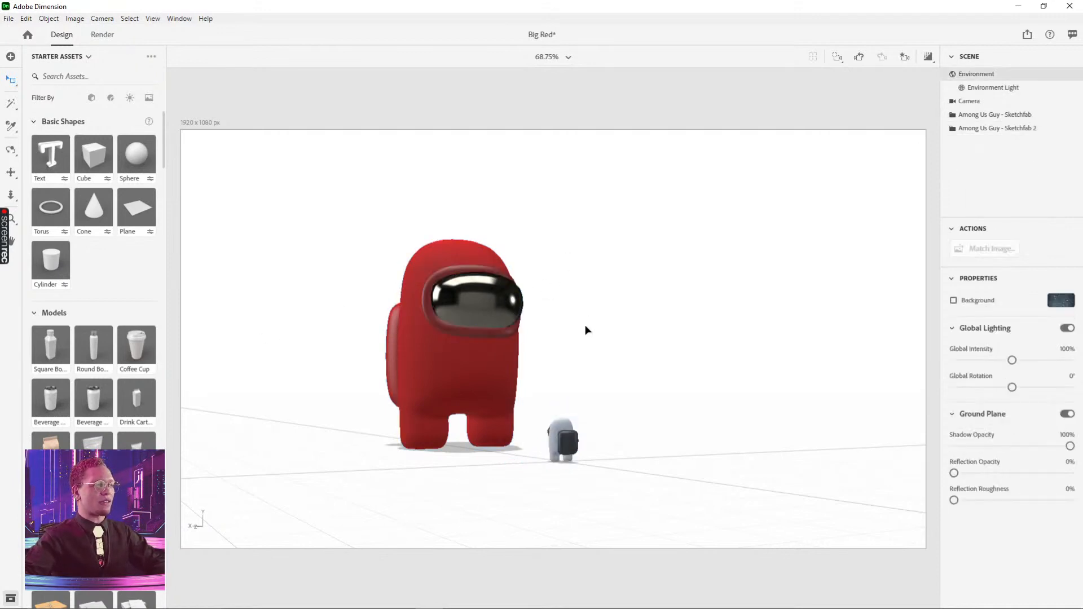
pyautogui.moveTo(449, 349); pyautogui.dragTo(394, 320)
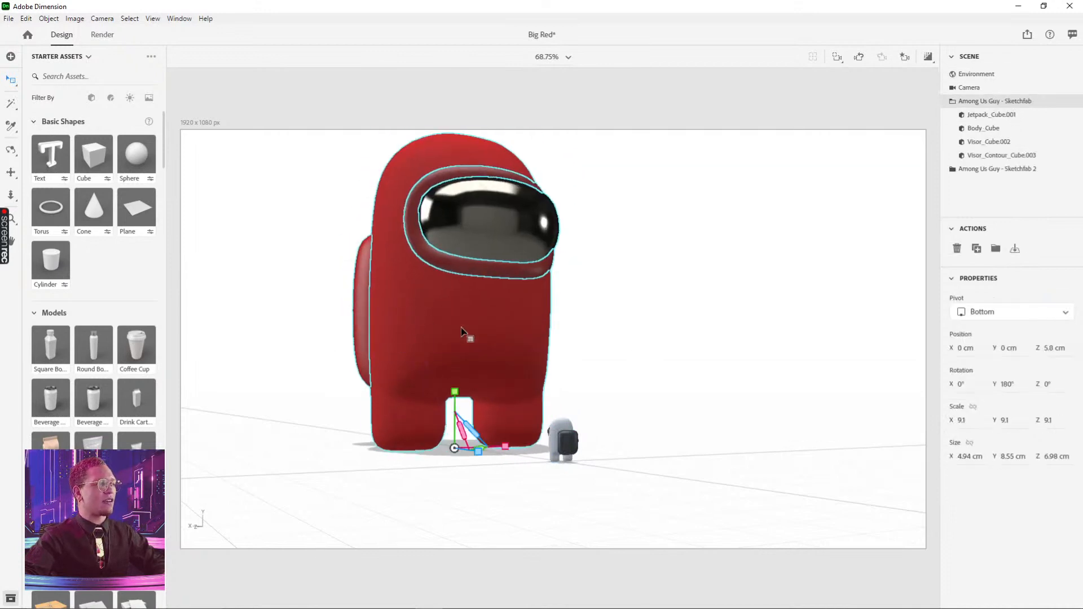
pyautogui.hotkey('ctrl', 'z')
pyautogui.click(571, 434)
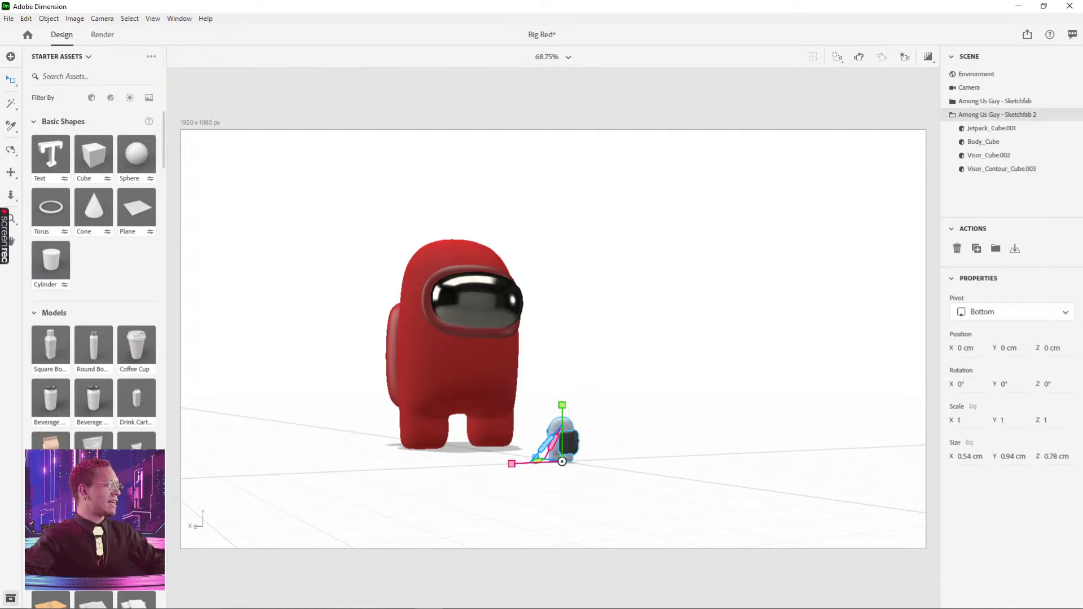
pyautogui.click(649, 290)
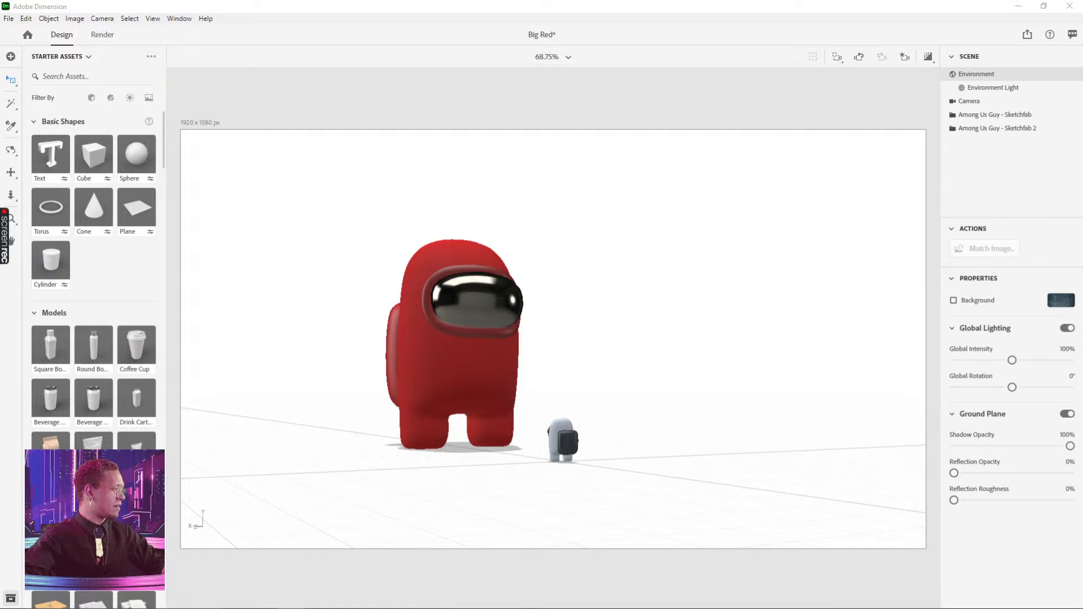
# Add the Among Us Guy - Sketchfab model from the source folder and move it in front of the red astronaut, about X 2.2 cm, Z -1.6 cm.
pyautogui.moveTo(0, 473); pyautogui.dragTo(867, 193)
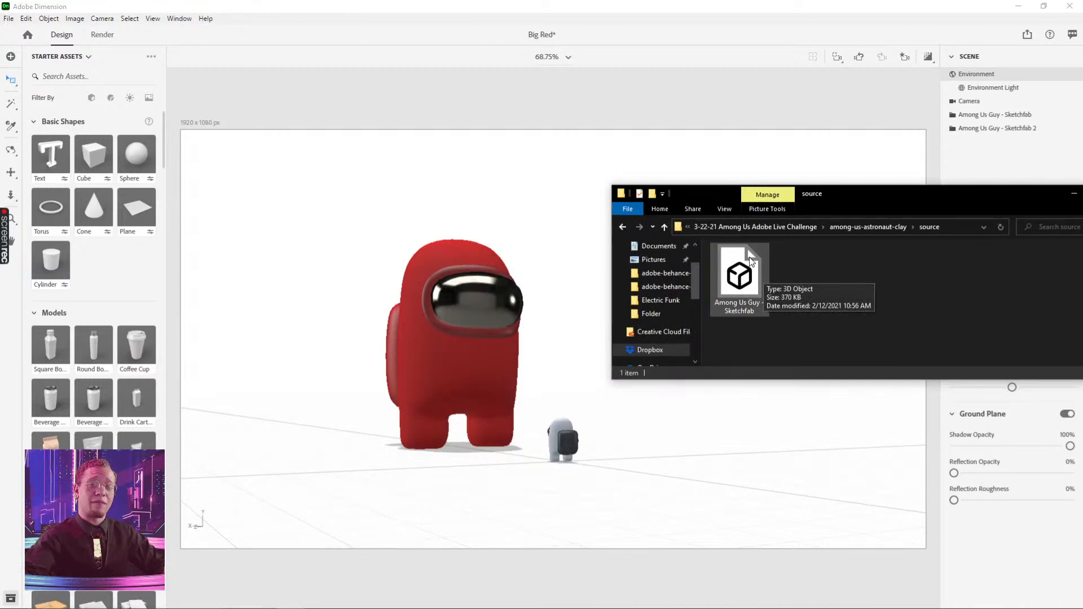
pyautogui.moveTo(739, 288)
pyautogui.mouseDown()
pyautogui.moveTo(861, 248)
pyautogui.moveTo(733, 271)
pyautogui.moveTo(661, 533)
pyautogui.moveTo(674, 455)
pyautogui.moveTo(631, 488)
pyautogui.moveTo(668, 464)
pyautogui.moveTo(672, 478)
pyautogui.moveTo(729, 459)
pyautogui.moveTo(739, 490)
pyautogui.mouseUp()
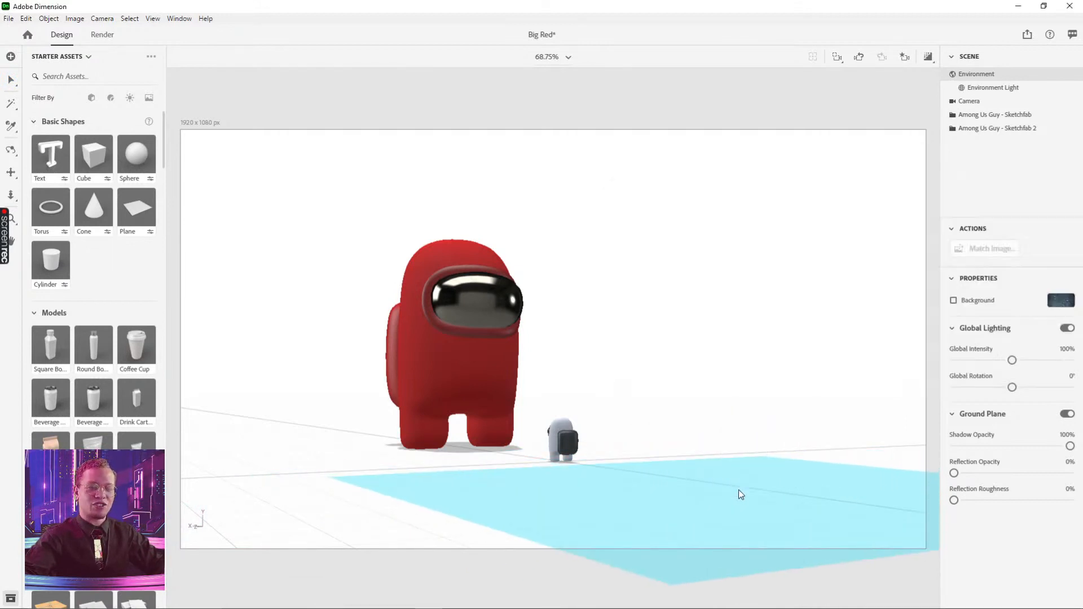
pyautogui.click(804, 352)
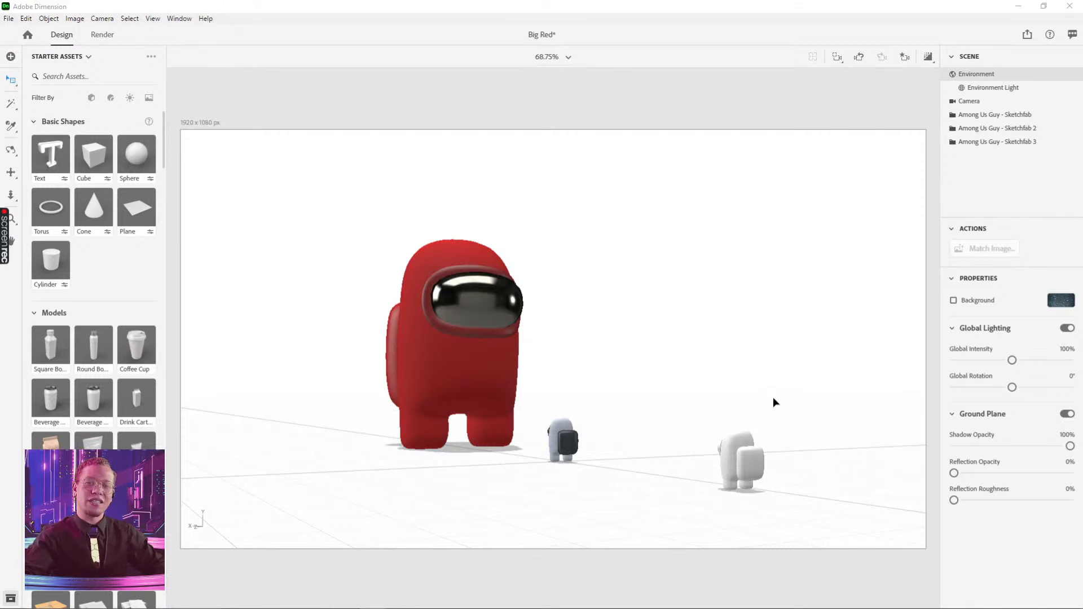
pyautogui.click(729, 456)
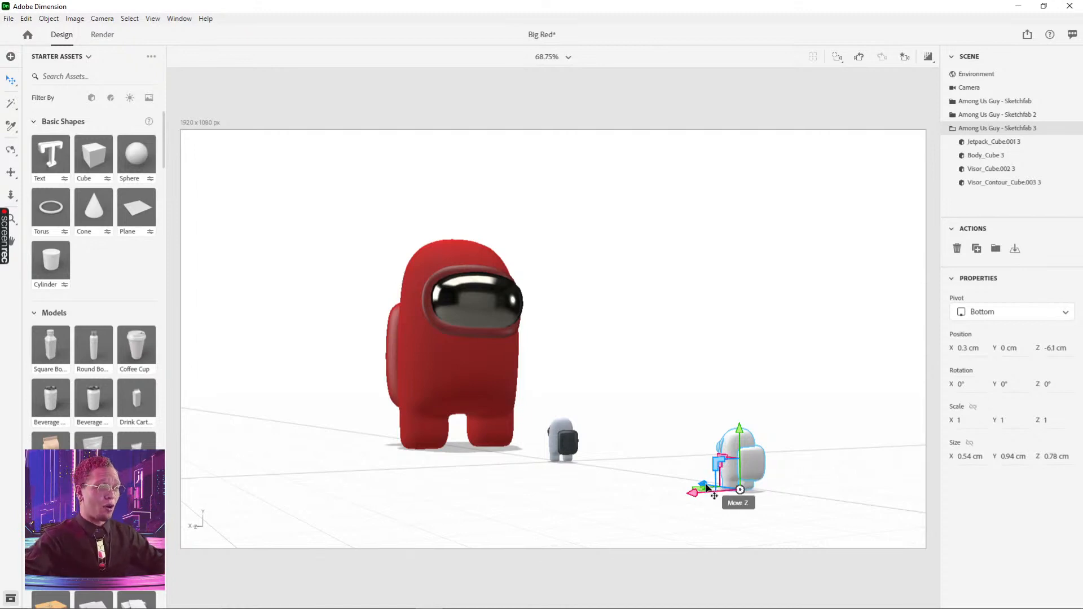
pyautogui.moveTo(704, 484); pyautogui.dragTo(483, 468)
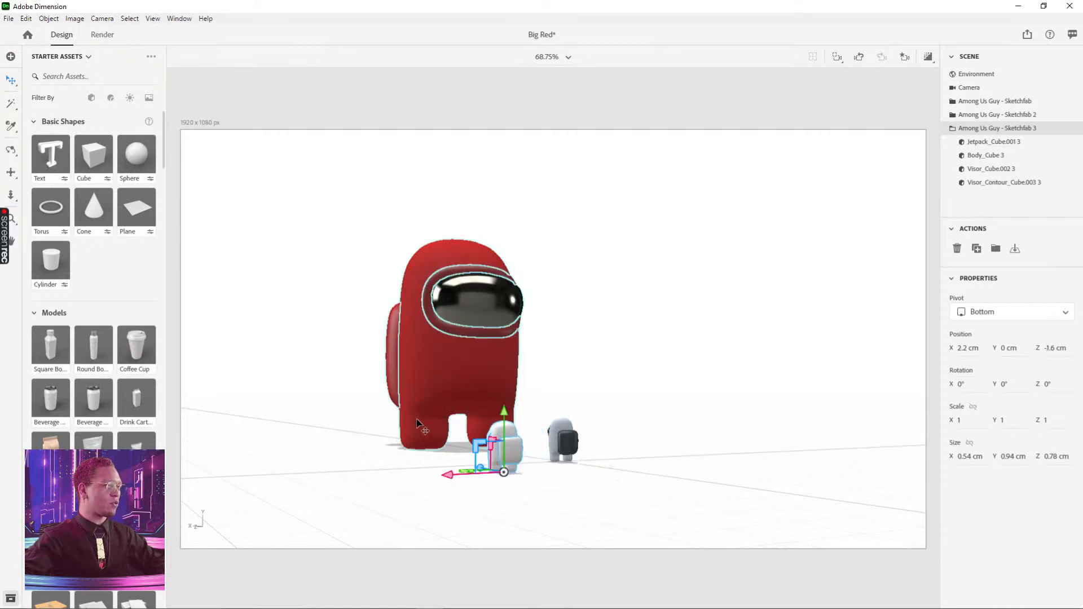
# Examine the placement of the large red astronaut and the two small astronauts in the scene from several angles.
pyautogui.moveTo(402, 388)
pyautogui.mouseDown(button='right')
pyautogui.moveTo(485, 414)
pyautogui.moveTo(686, 413)
pyautogui.moveTo(791, 365)
pyautogui.moveTo(788, 342)
pyautogui.moveTo(679, 503)
pyautogui.moveTo(375, 464)
pyautogui.moveTo(662, 406)
pyautogui.moveTo(453, 479)
pyautogui.moveTo(496, 451)
pyautogui.moveTo(406, 457)
pyautogui.moveTo(508, 451)
pyautogui.moveTo(544, 465)
pyautogui.mouseUp(button='right')
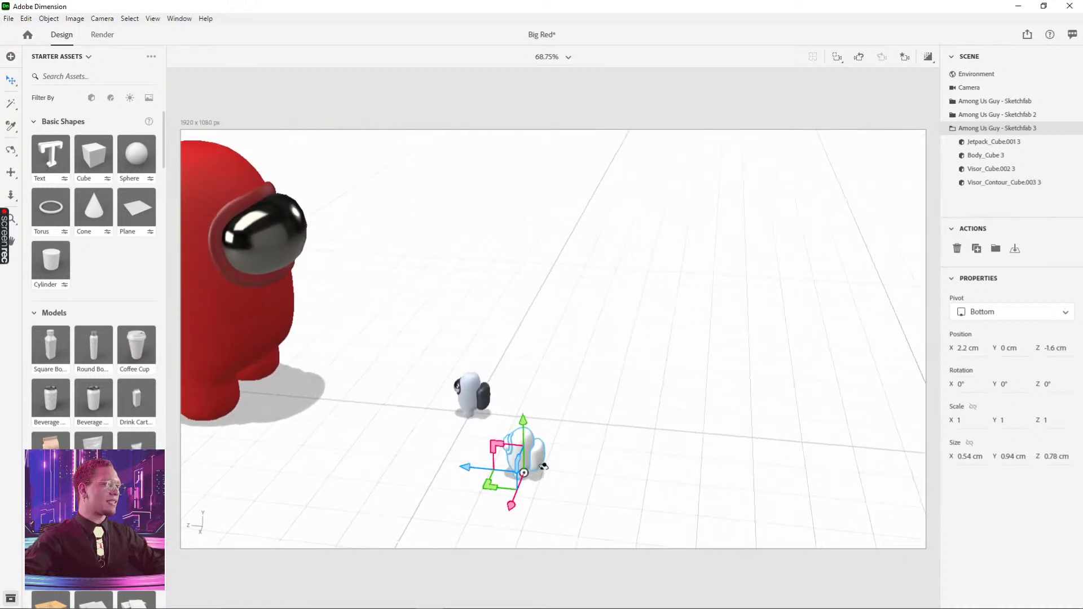
pyautogui.click(557, 366)
pyautogui.click(478, 395)
pyautogui.click(456, 329)
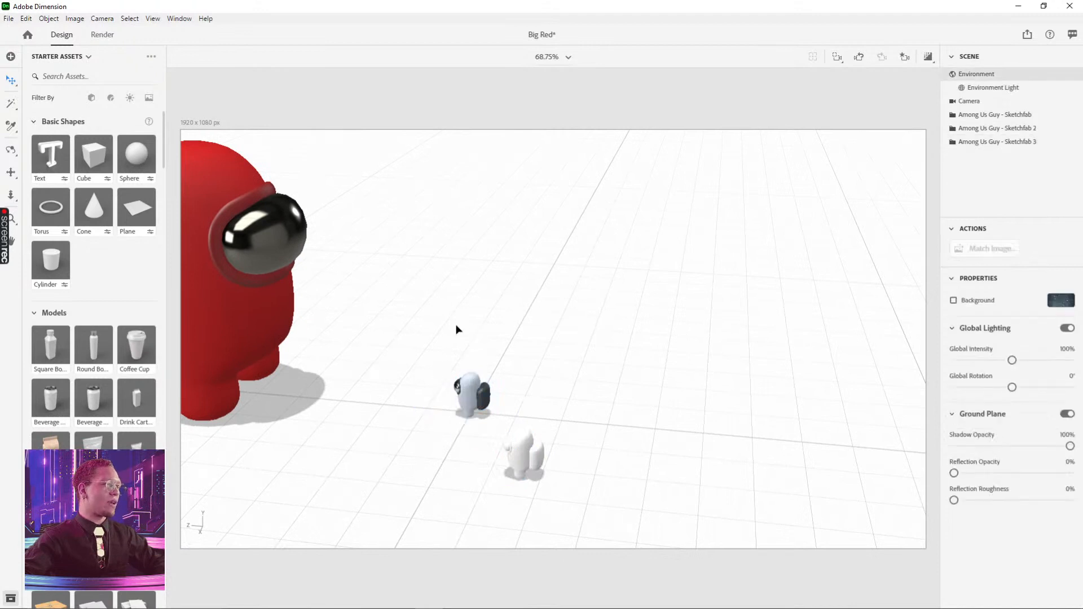
pyautogui.moveTo(435, 323); pyautogui.dragTo(356, 326, button='right')
pyautogui.click(316, 296)
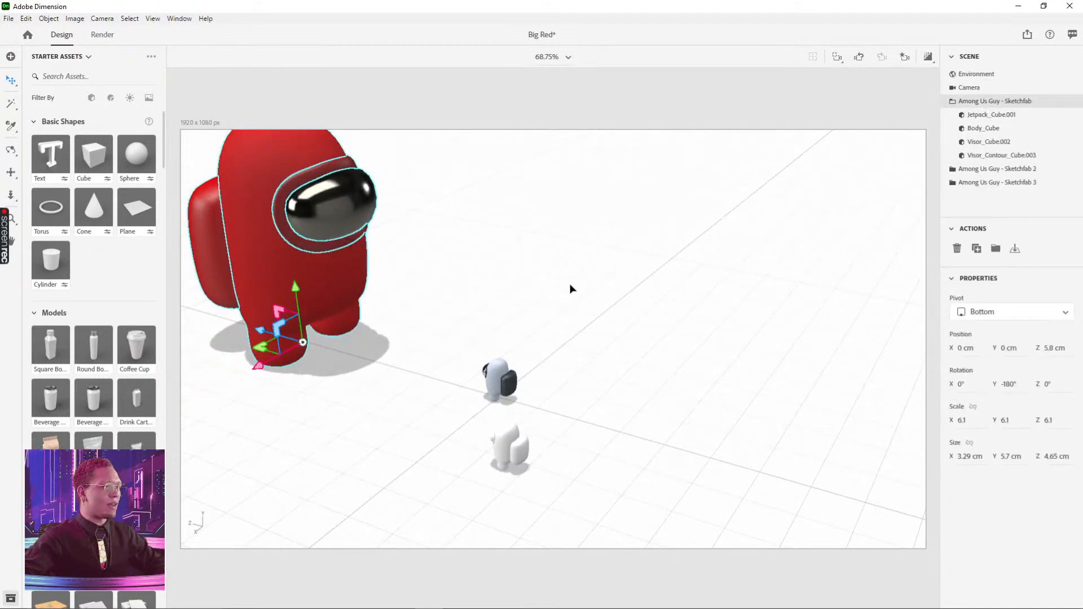
pyautogui.moveTo(570, 288); pyautogui.dragTo(470, 262, button='right')
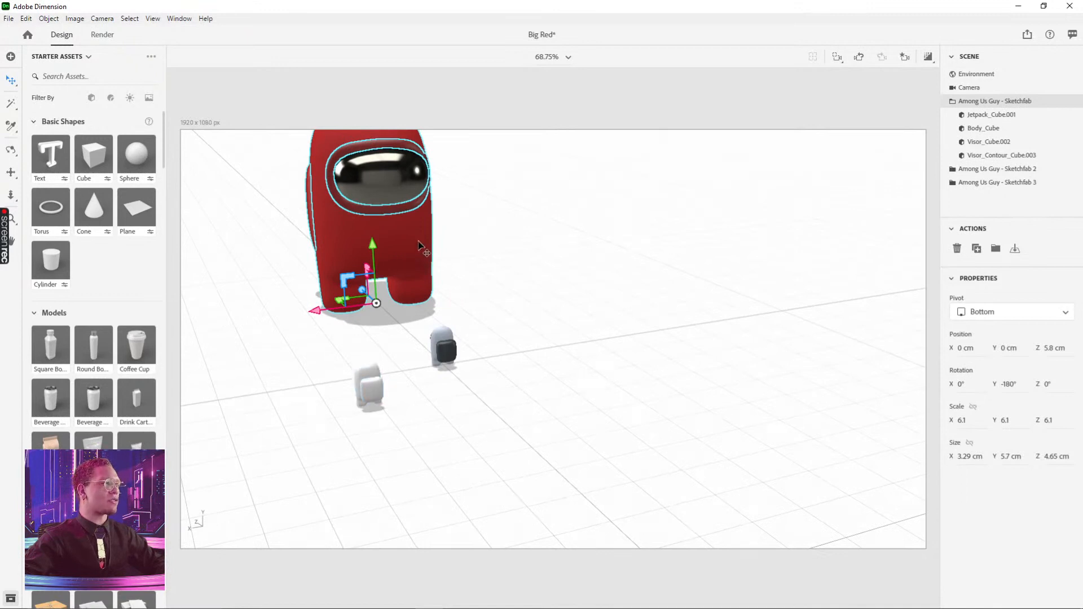
pyautogui.click(447, 342)
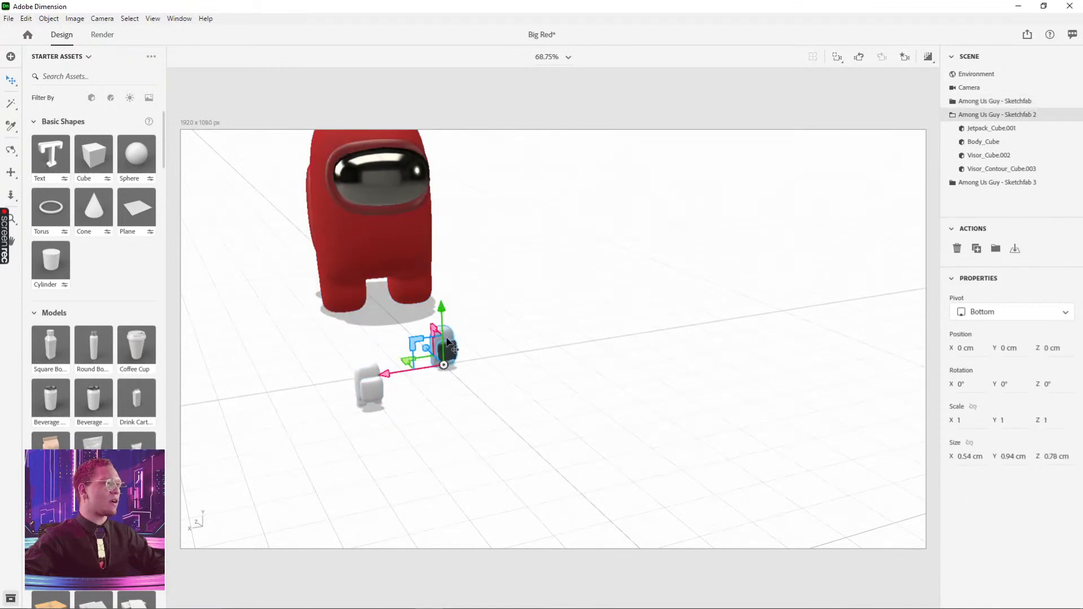
pyautogui.click(369, 374)
pyautogui.click(561, 379)
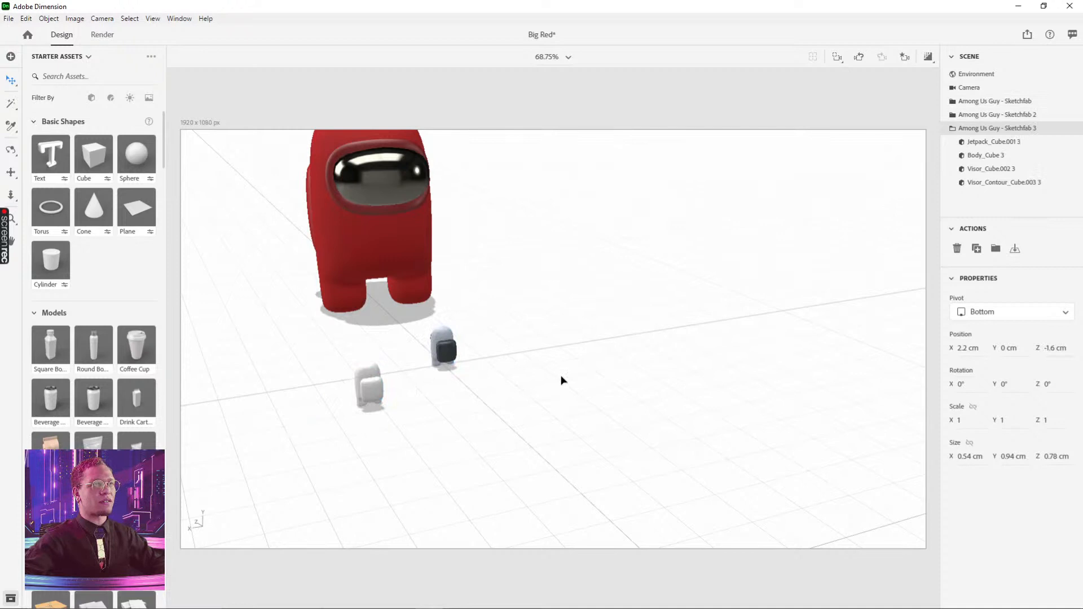
pyautogui.click(373, 374)
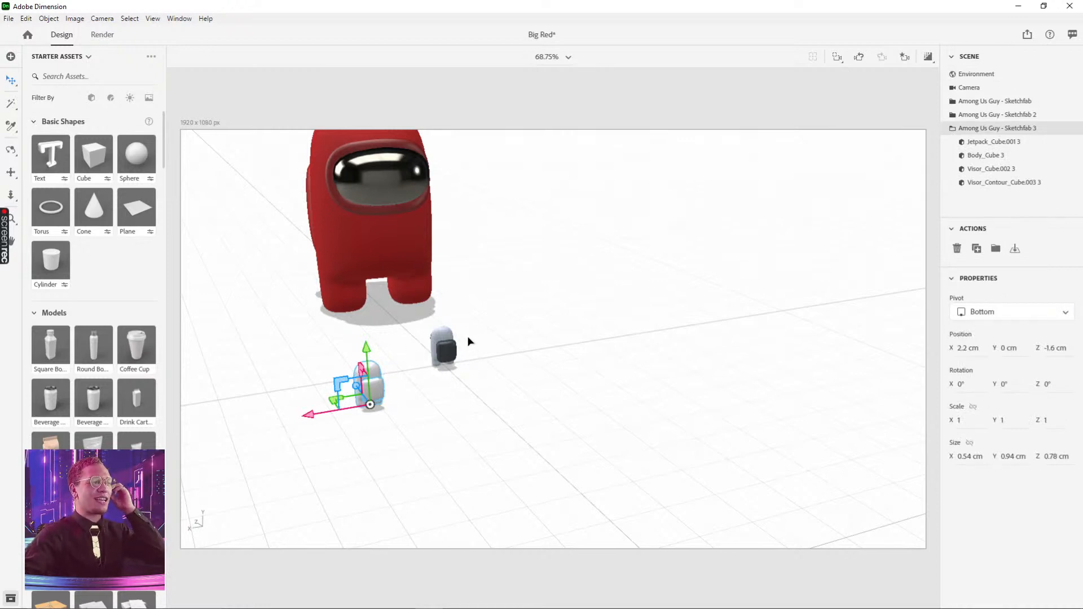
pyautogui.moveTo(459, 401); pyautogui.dragTo(733, 358, button='right')
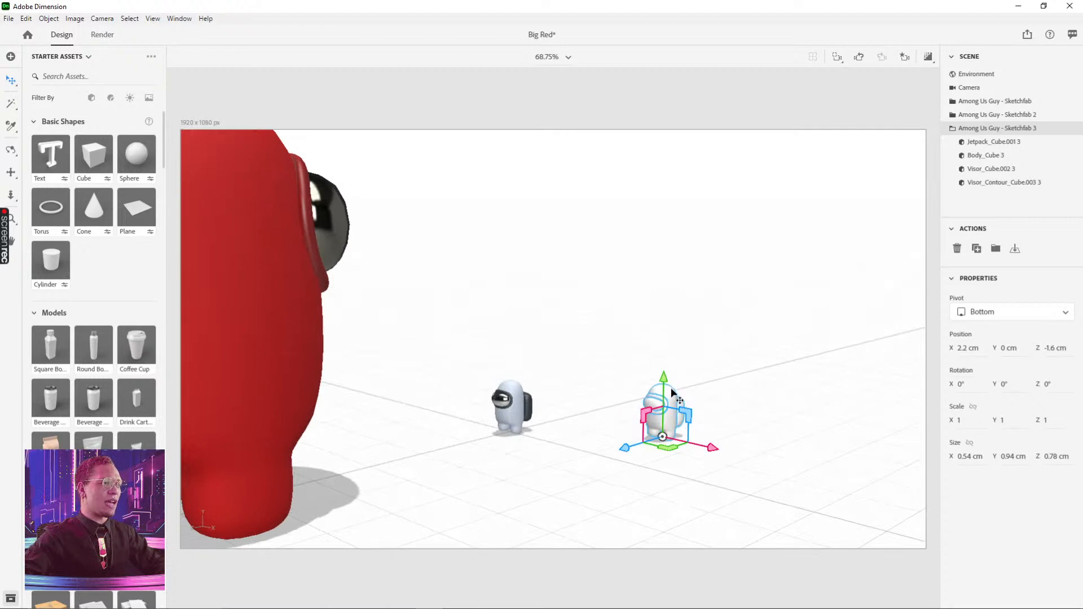
pyautogui.moveTo(631, 309)
pyautogui.mouseDown(button='right')
pyautogui.moveTo(750, 305)
pyautogui.moveTo(646, 317)
pyautogui.moveTo(592, 355)
pyautogui.moveTo(622, 425)
pyautogui.moveTo(738, 406)
pyautogui.moveTo(496, 232)
pyautogui.moveTo(532, 336)
pyautogui.moveTo(635, 311)
pyautogui.mouseUp(button='right')
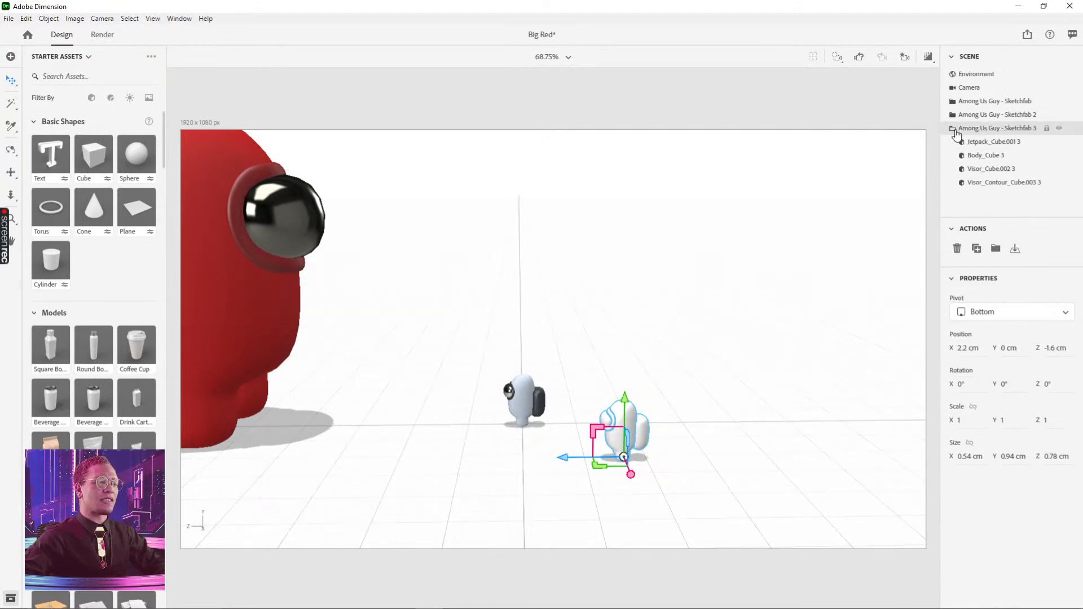
# Inspect the jetpack, body, visor and visor contour parts of the Among Us Guy - Sketchfab 3 model.
pyautogui.click(990, 143)
pyautogui.click(986, 157)
pyautogui.click(985, 169)
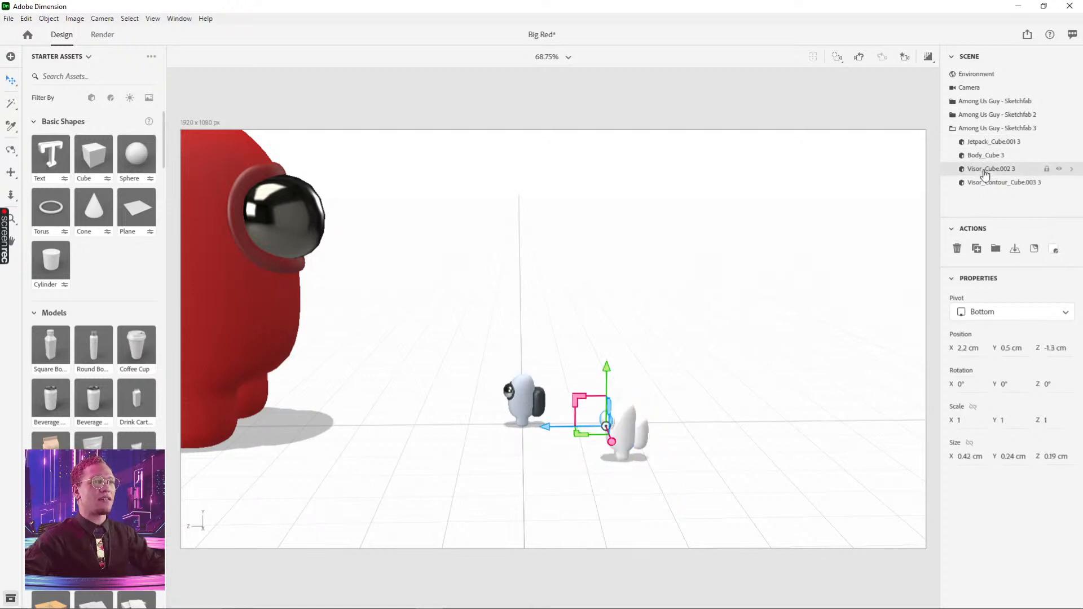
pyautogui.click(982, 182)
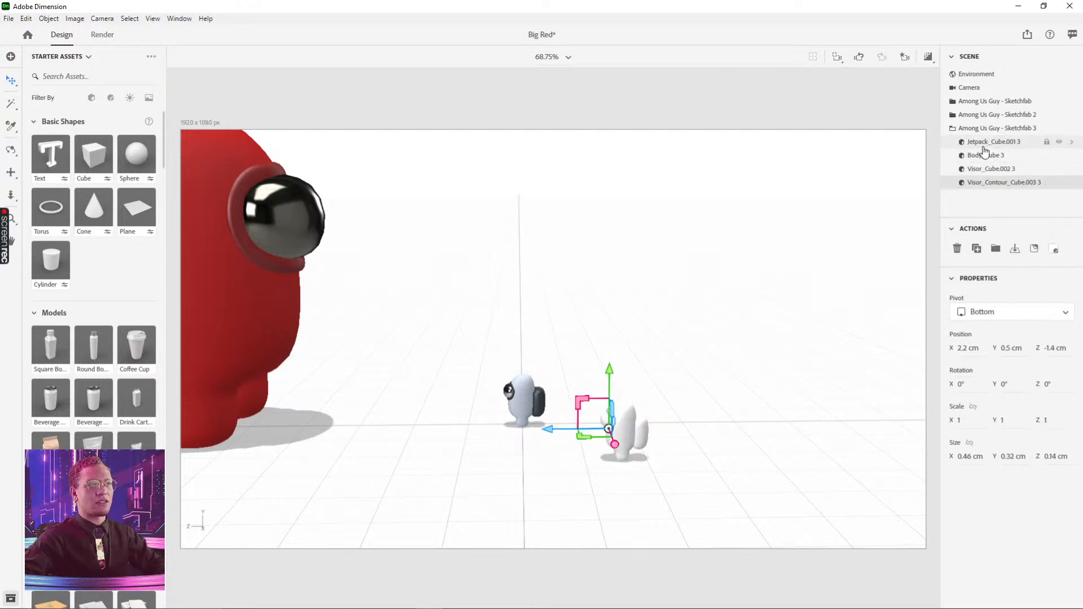
pyautogui.click(984, 145)
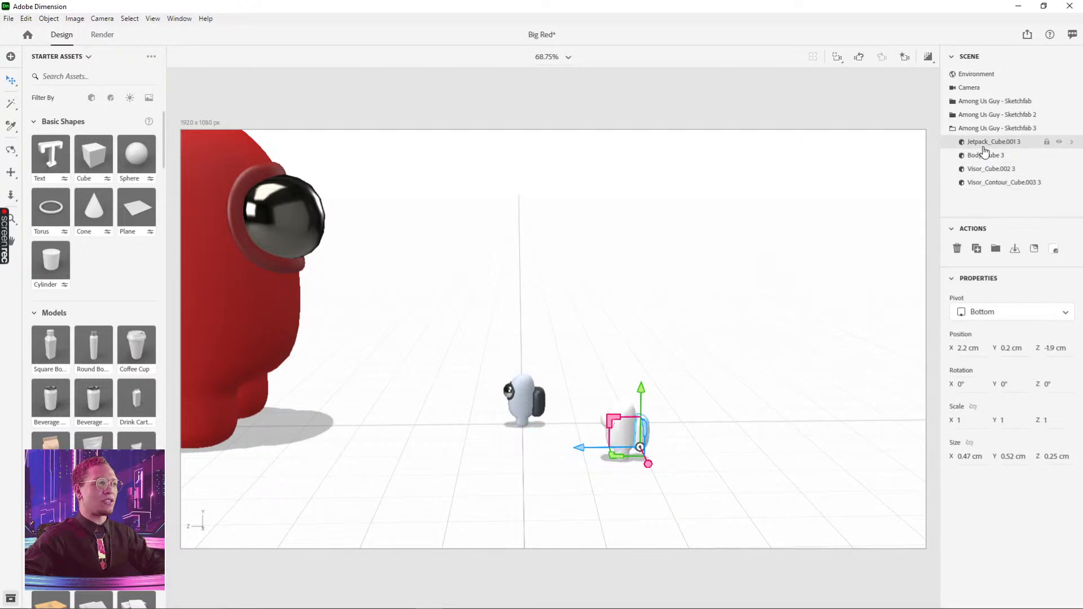
# Apply the Metal standard material to the visor of the white Among Us Guy - Sketchfab 3 astronaut.
pyautogui.click(110, 99)
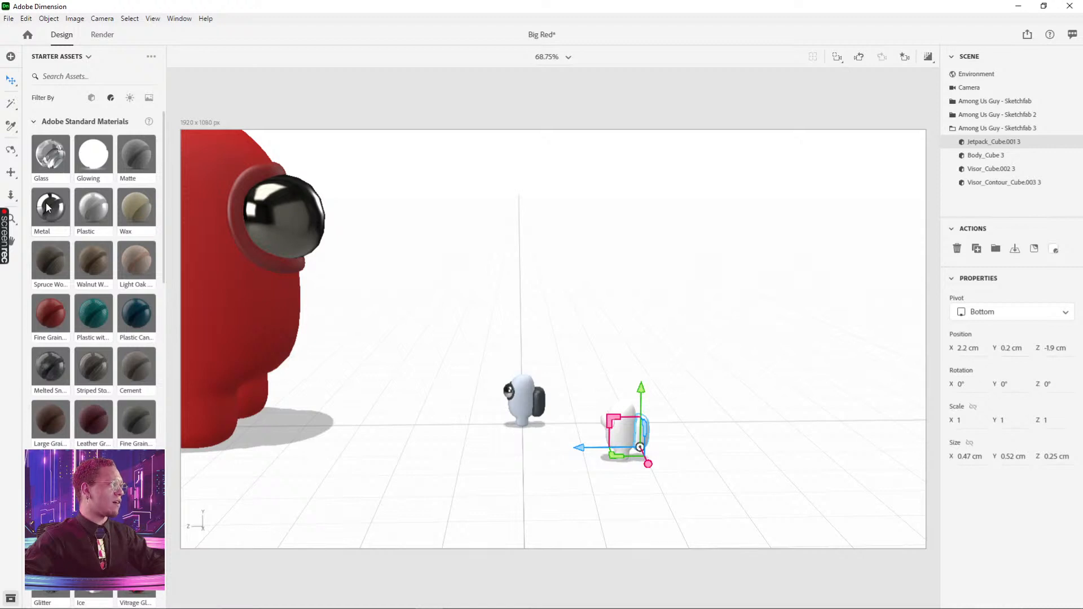
pyautogui.click(995, 171)
pyautogui.keyDown('alt'); pyautogui.moveTo(567, 453); pyautogui.dragTo(691, 466); pyautogui.keyUp('alt')
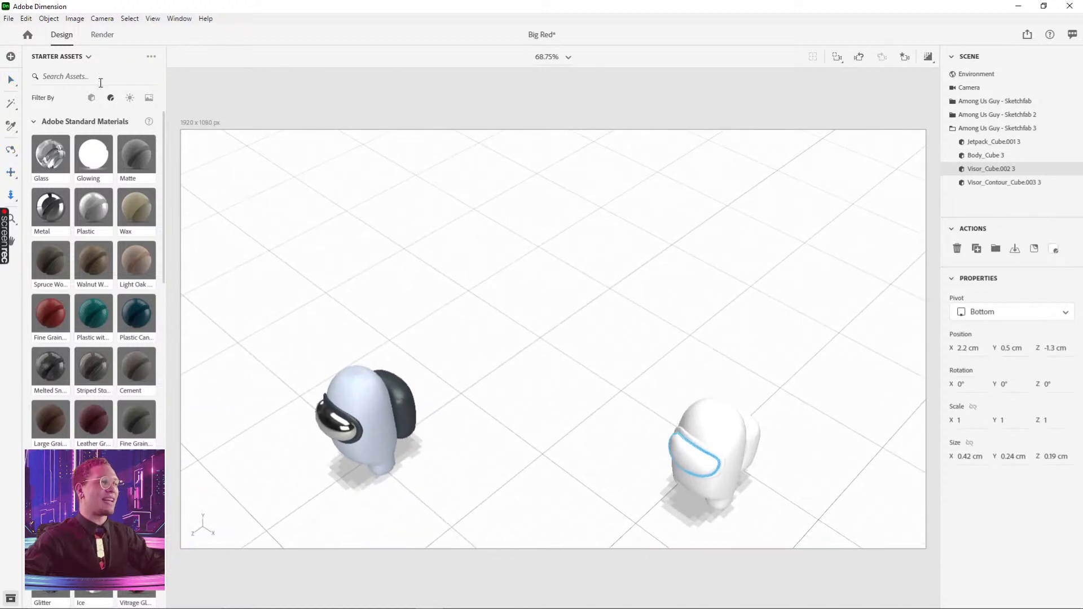
pyautogui.moveTo(51, 207); pyautogui.dragTo(976, 176)
pyautogui.keyDown('alt'); pyautogui.moveTo(723, 394); pyautogui.dragTo(772, 266); pyautogui.keyUp('alt')
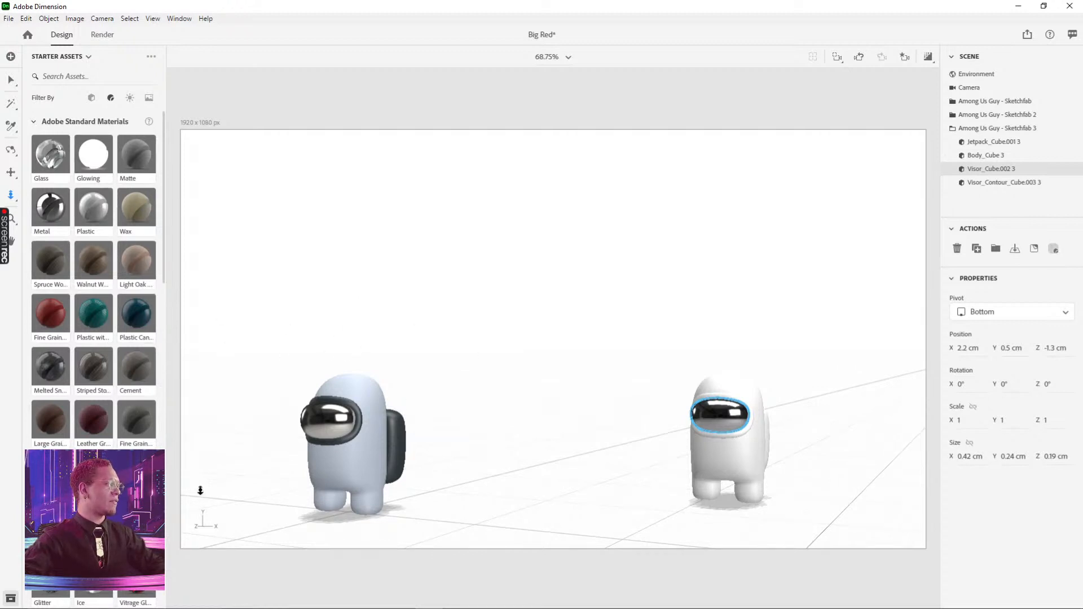
# Apply the black Striped Substance material to the visor contour of the same white astronaut.
pyautogui.scroll(-1, 86, 428)
pyautogui.scroll(-6, 86, 427)
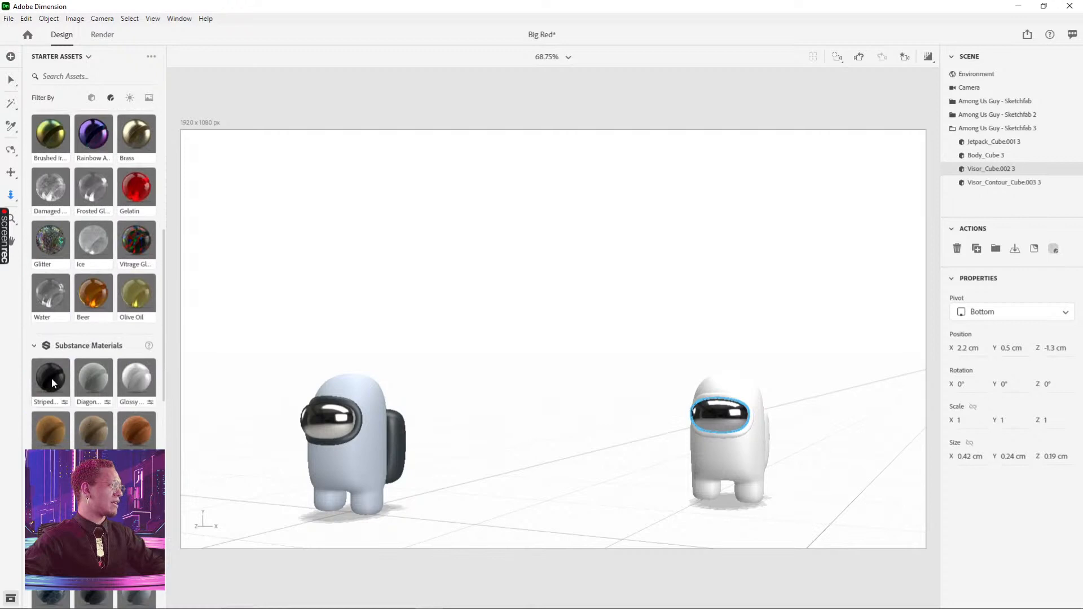
pyautogui.click(992, 182)
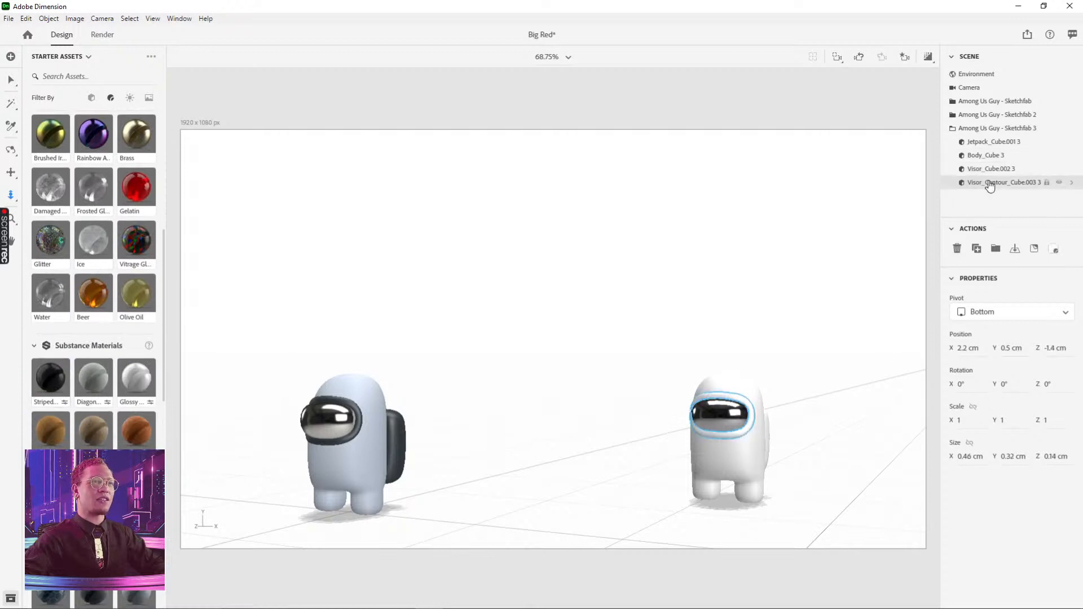
pyautogui.moveTo(45, 379); pyautogui.dragTo(990, 187)
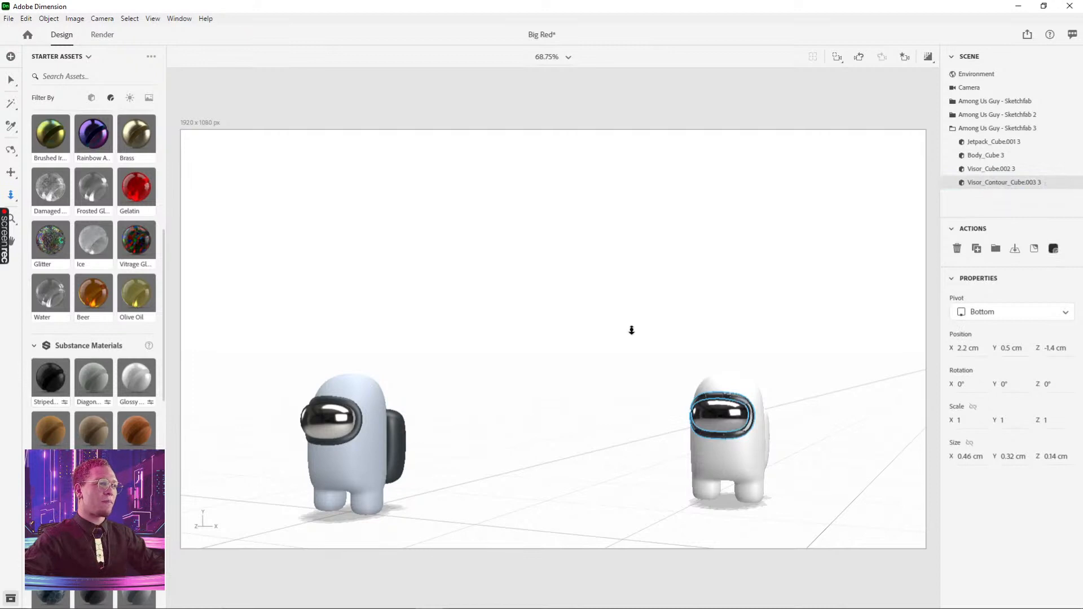
# Set the base color of the white astronaut's body material to light blue, hex 66A5D1.
pyautogui.scroll(-1, 146, 339)
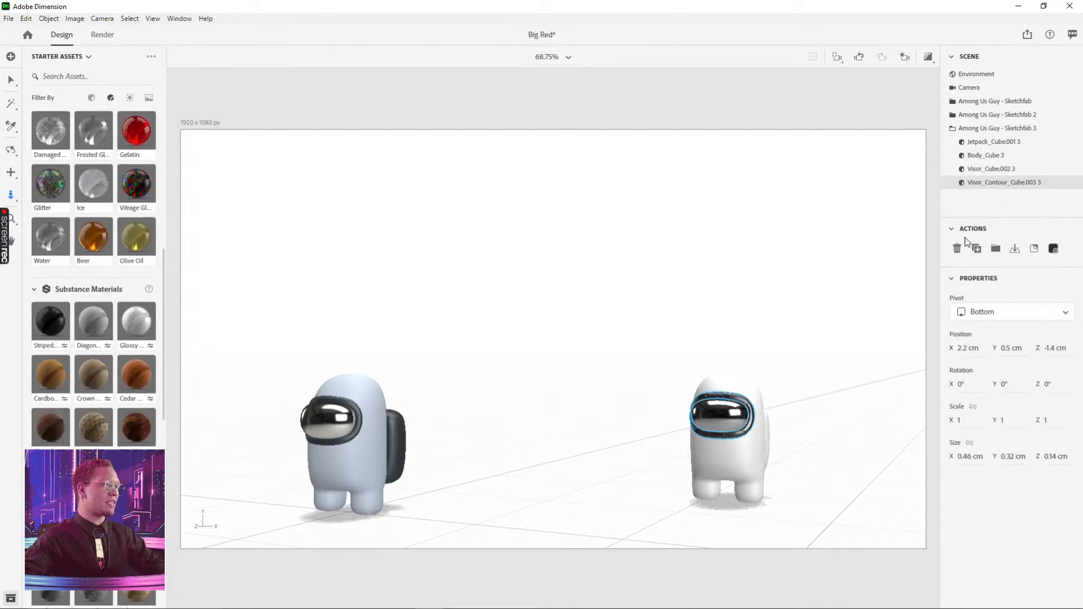
pyautogui.scroll(4, 68, 170)
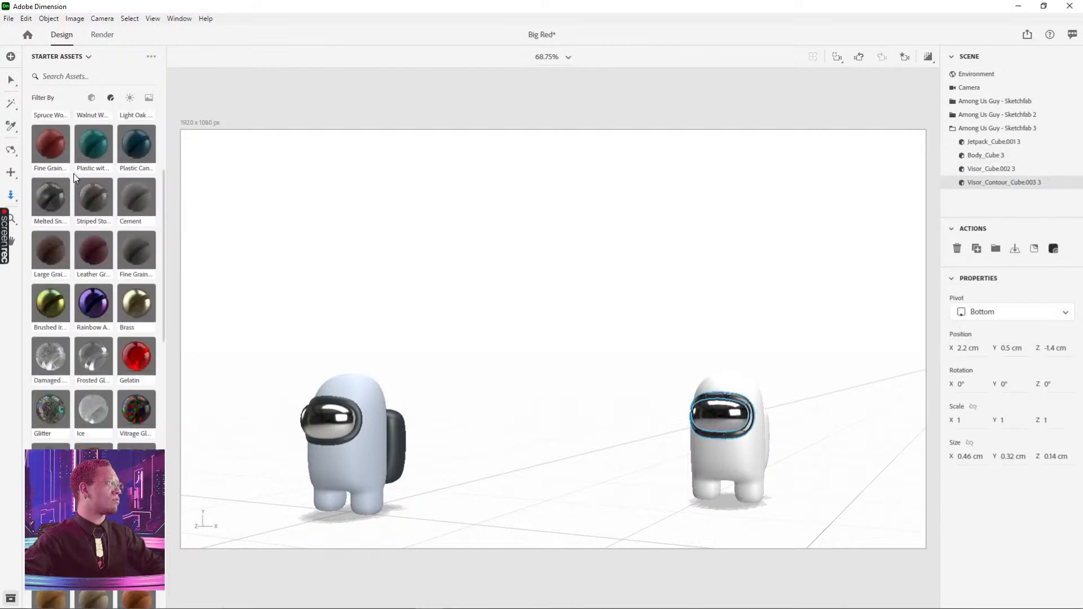
pyautogui.scroll(3, 78, 182)
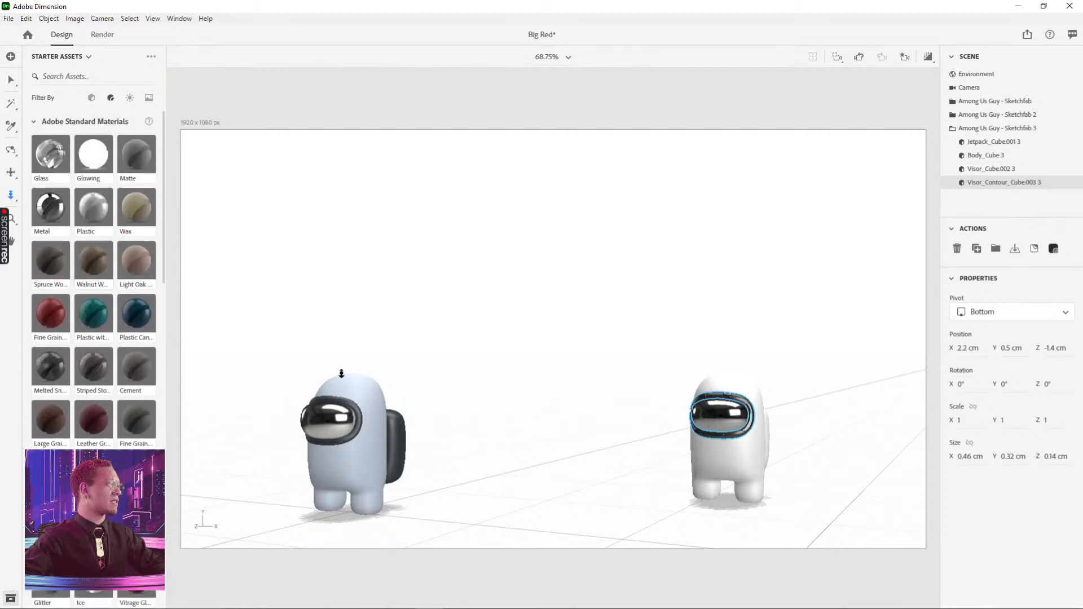
pyautogui.click(996, 116)
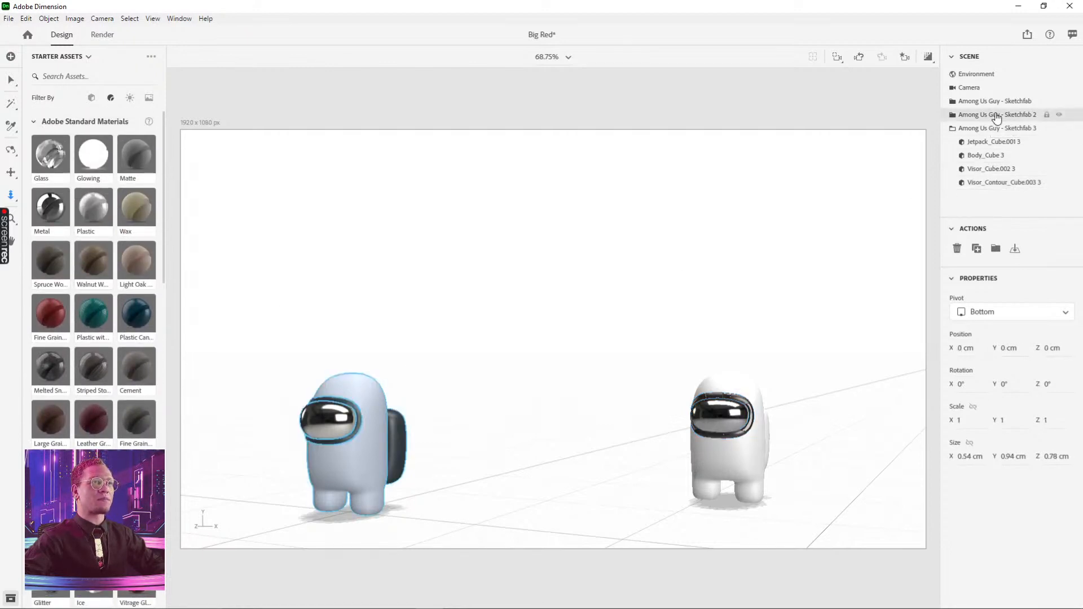
pyautogui.click(983, 156)
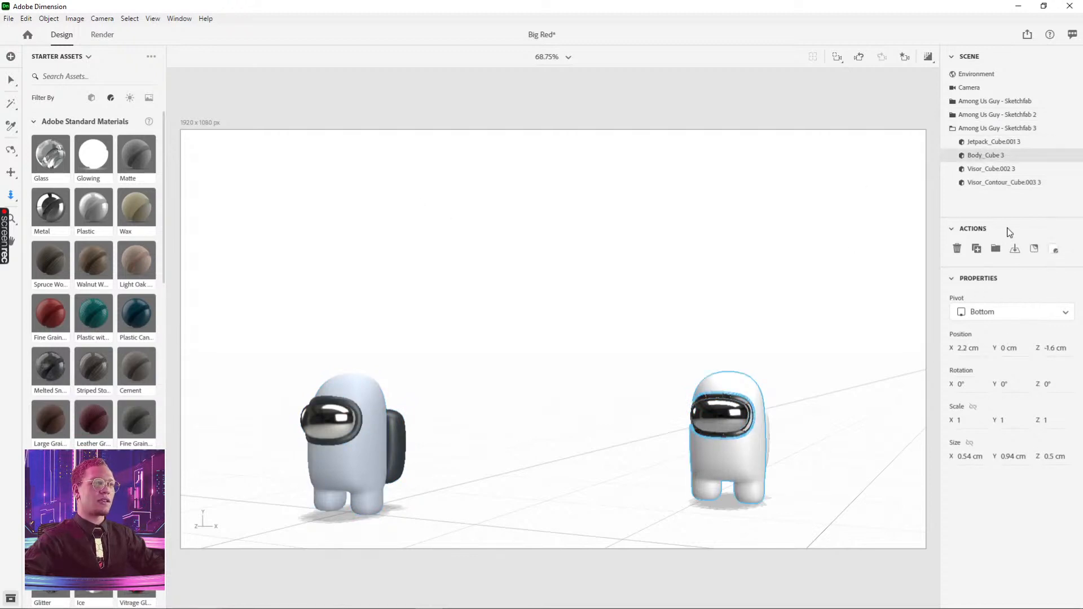
pyautogui.click(1050, 251)
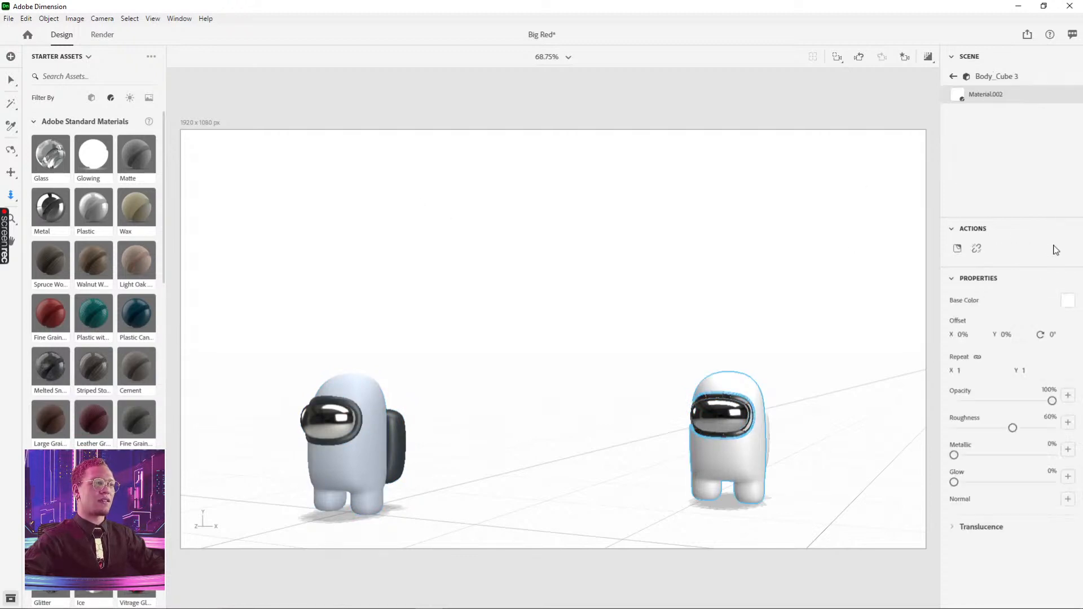
pyautogui.click(951, 79)
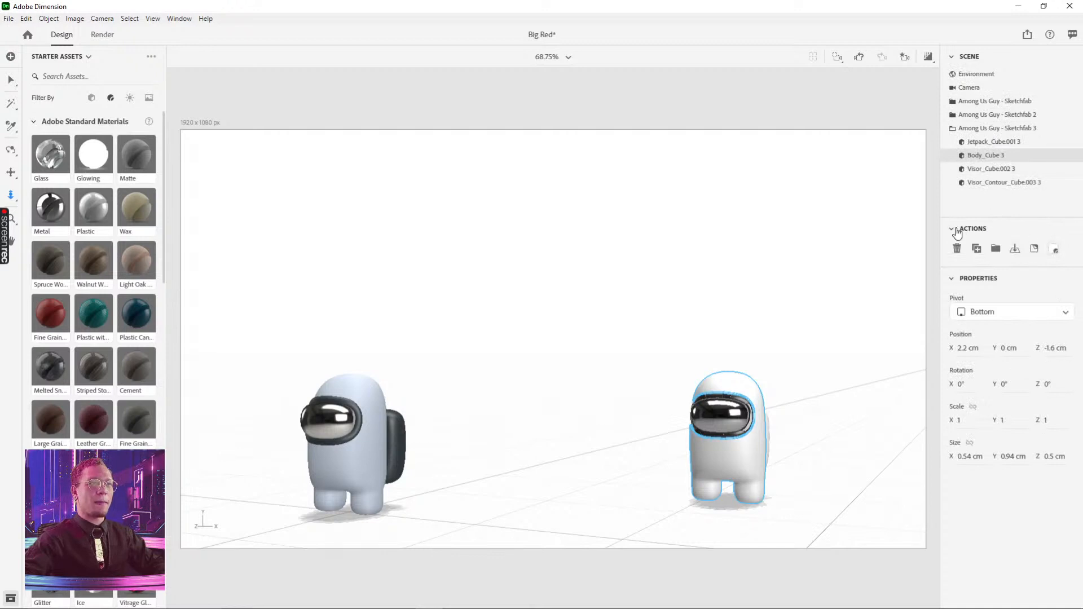
pyautogui.click(1053, 251)
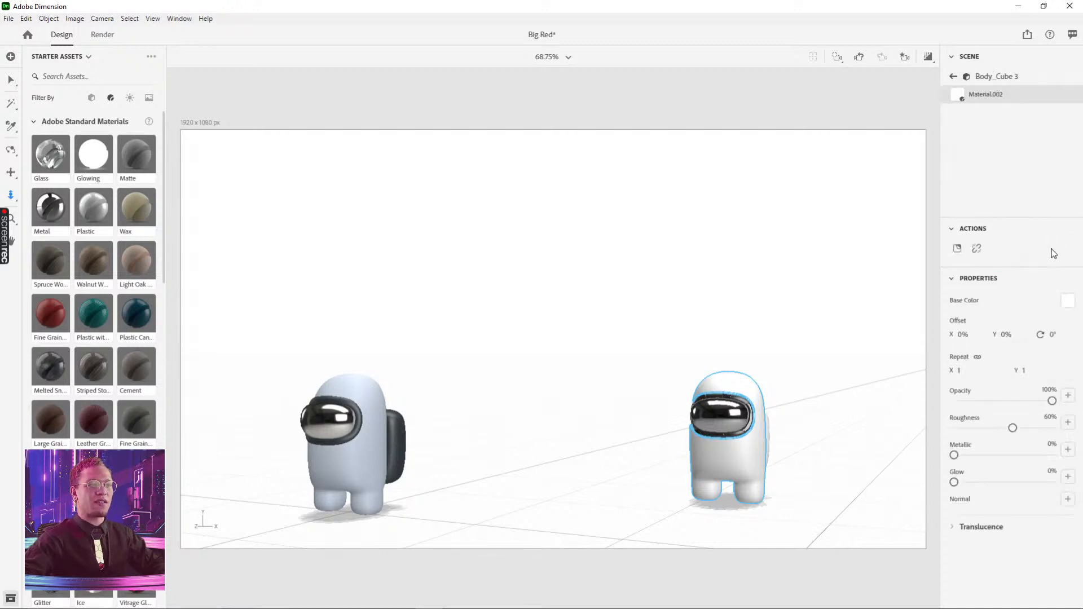
pyautogui.click(1071, 302)
pyautogui.moveTo(954, 272); pyautogui.dragTo(981, 252)
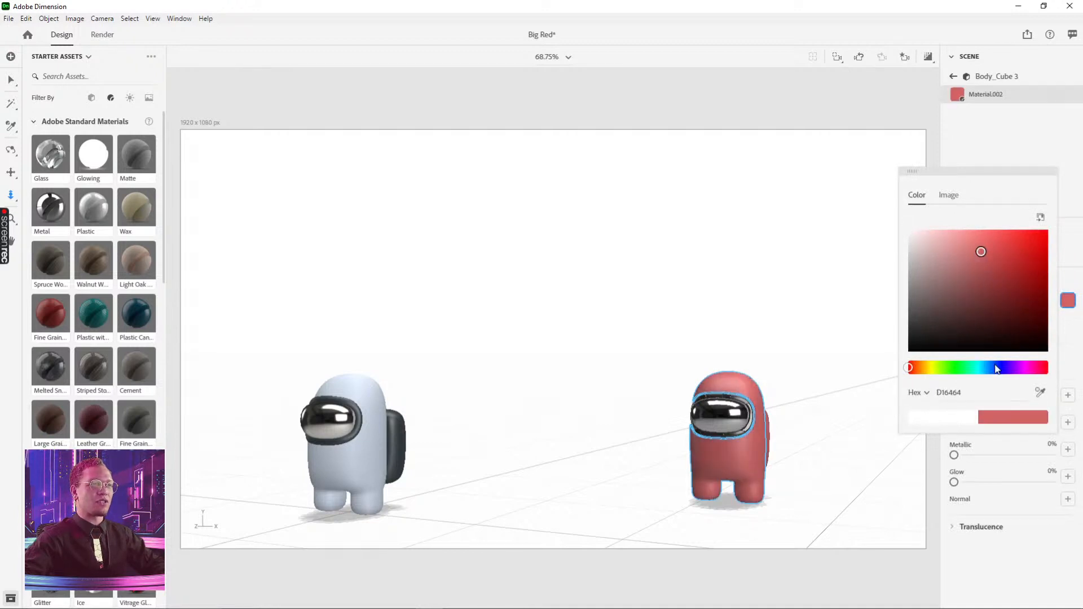
pyautogui.moveTo(952, 369); pyautogui.dragTo(1028, 371)
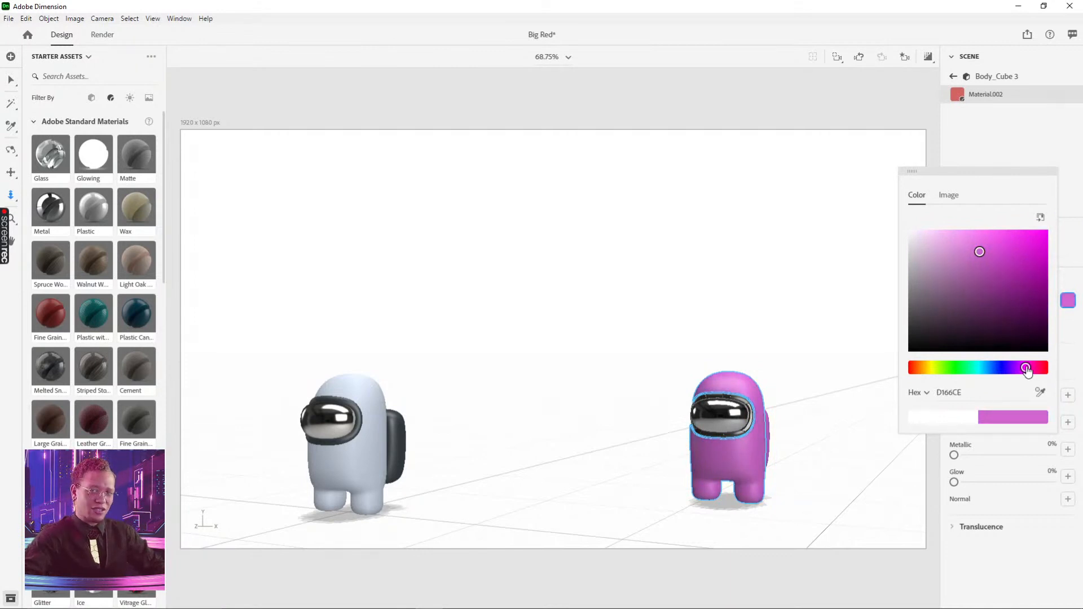
pyautogui.moveTo(1027, 370); pyautogui.dragTo(989, 370)
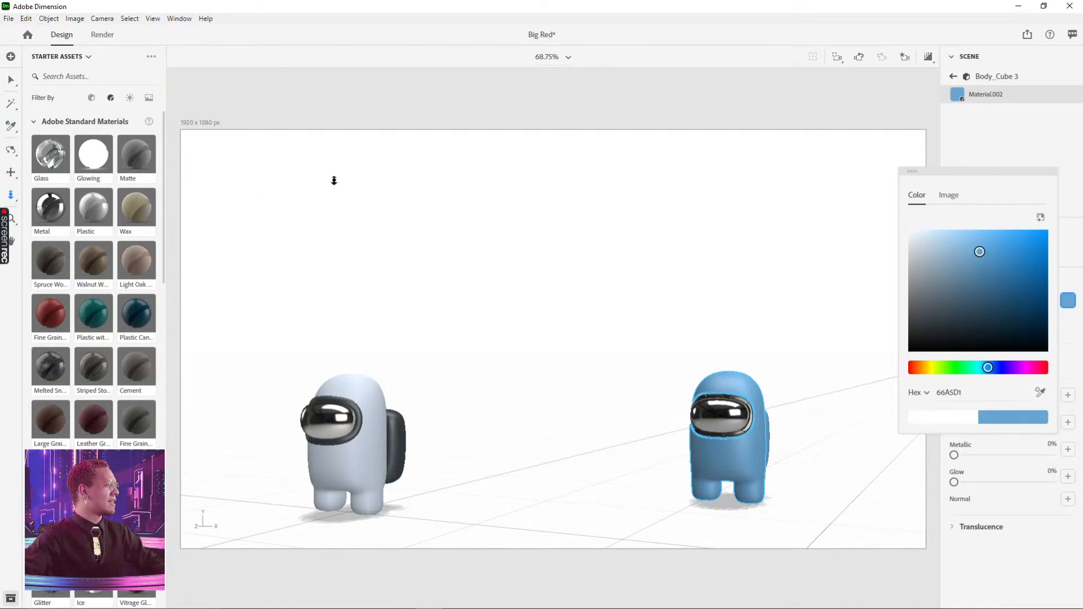
pyautogui.click(907, 96)
# Try raising the small blue astronaut to Y 4.8 cm and rotating it to about -179° around the Y axis.
pyautogui.moveTo(814, 282); pyautogui.dragTo(473, 395)
pyautogui.moveTo(535, 222)
pyautogui.mouseDown(button='right')
pyautogui.moveTo(511, 285)
pyautogui.moveTo(526, 226)
pyautogui.moveTo(517, 234)
pyautogui.mouseUp(button='right')
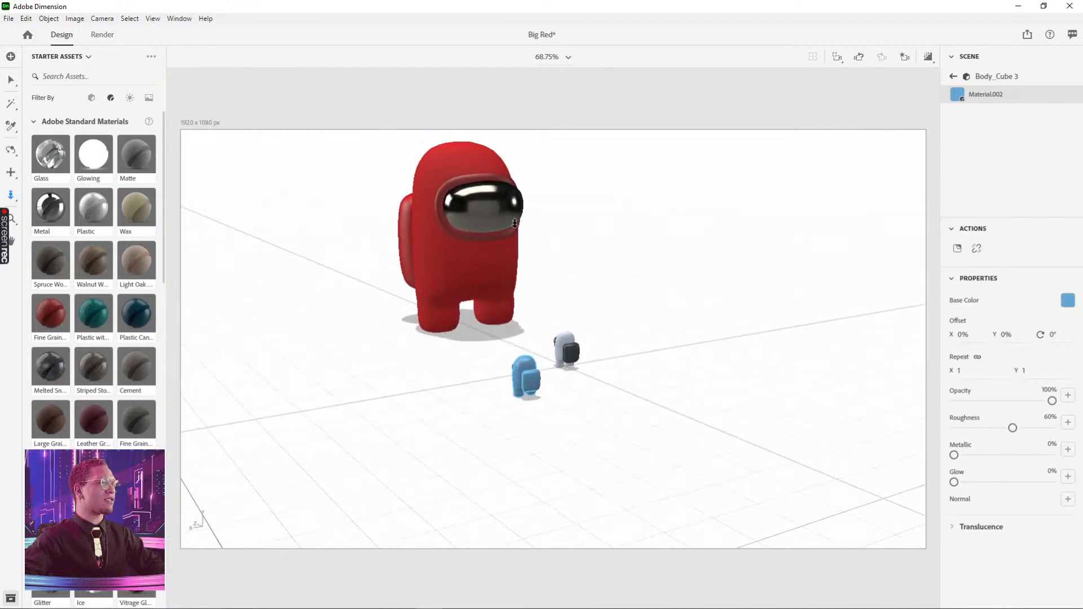
pyautogui.click(525, 374)
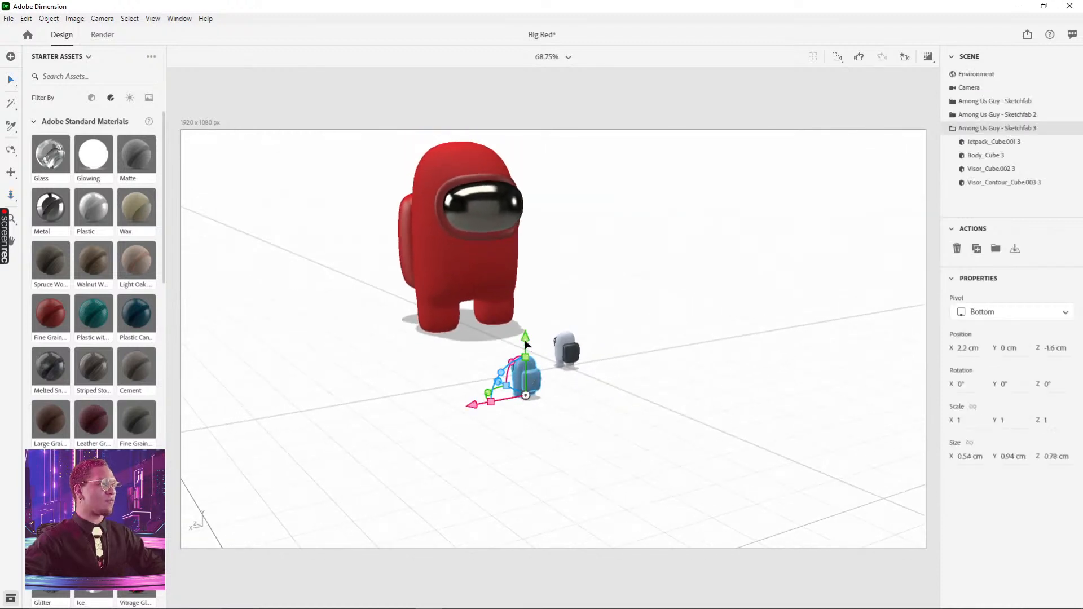
pyautogui.moveTo(529, 353); pyautogui.dragTo(546, 135)
pyautogui.press('r')
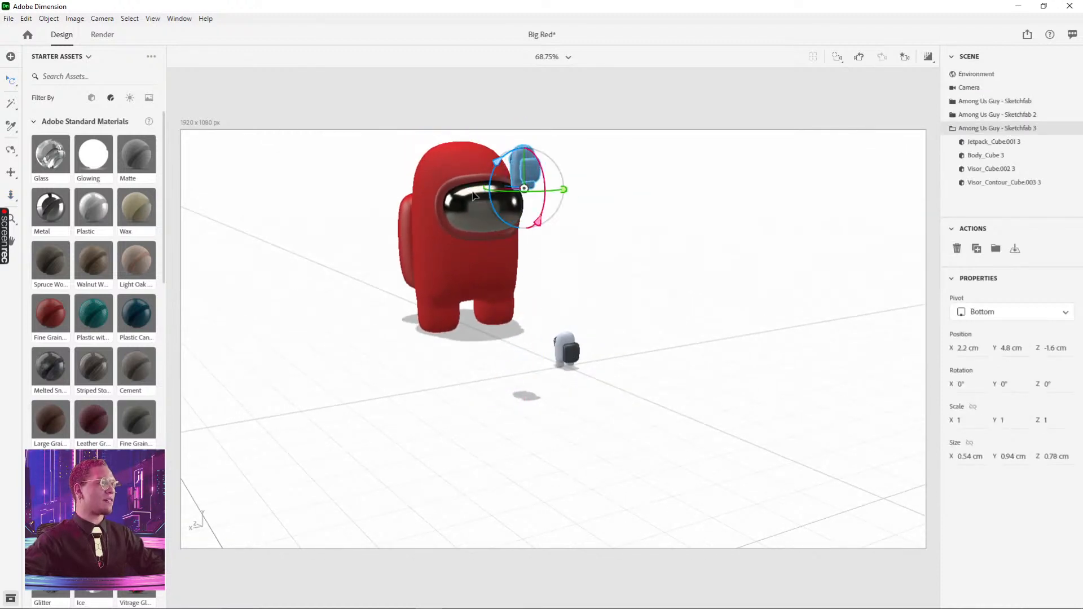
pyautogui.moveTo(497, 194); pyautogui.dragTo(524, 192)
pyautogui.press('v')
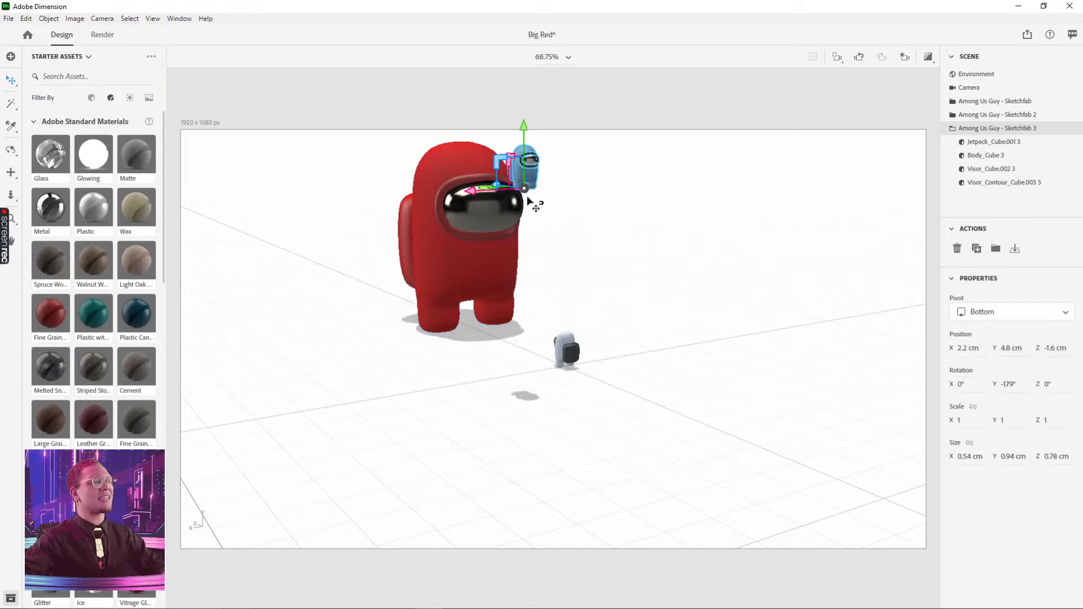
pyautogui.moveTo(499, 193)
pyautogui.mouseDown()
pyautogui.moveTo(481, 169)
pyautogui.moveTo(493, 187)
pyautogui.mouseUp()
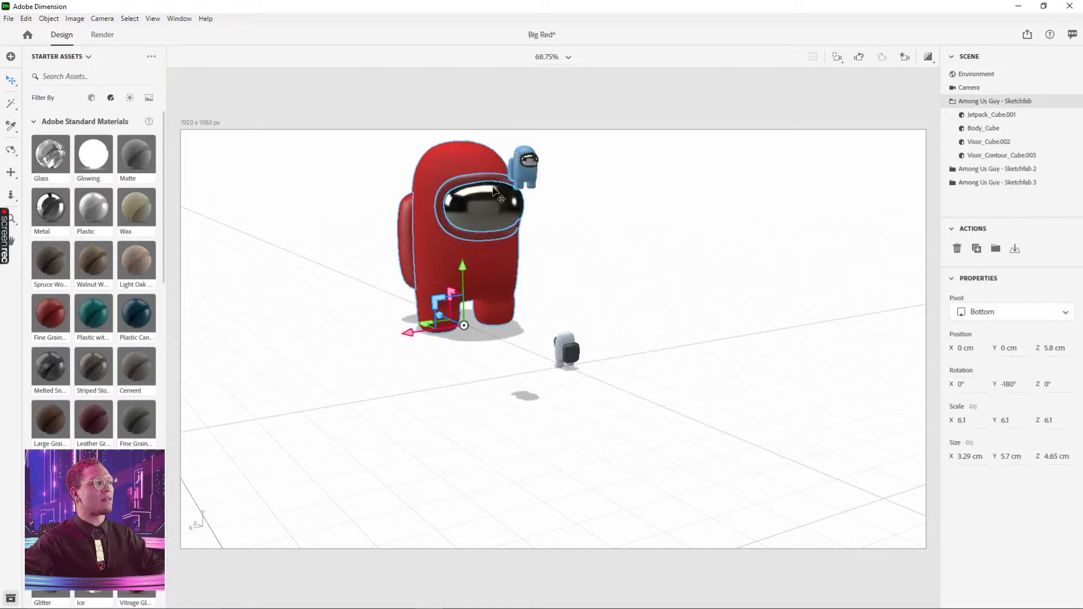
# Undo the blue astronaut's rotation and its upward move.
pyautogui.hotkey('ctrl', 'z')
pyautogui.hotkey('ctrl', 'z')
pyautogui.hotkey('ctrl', 'z')
pyautogui.hotkey('ctrl', 'z')
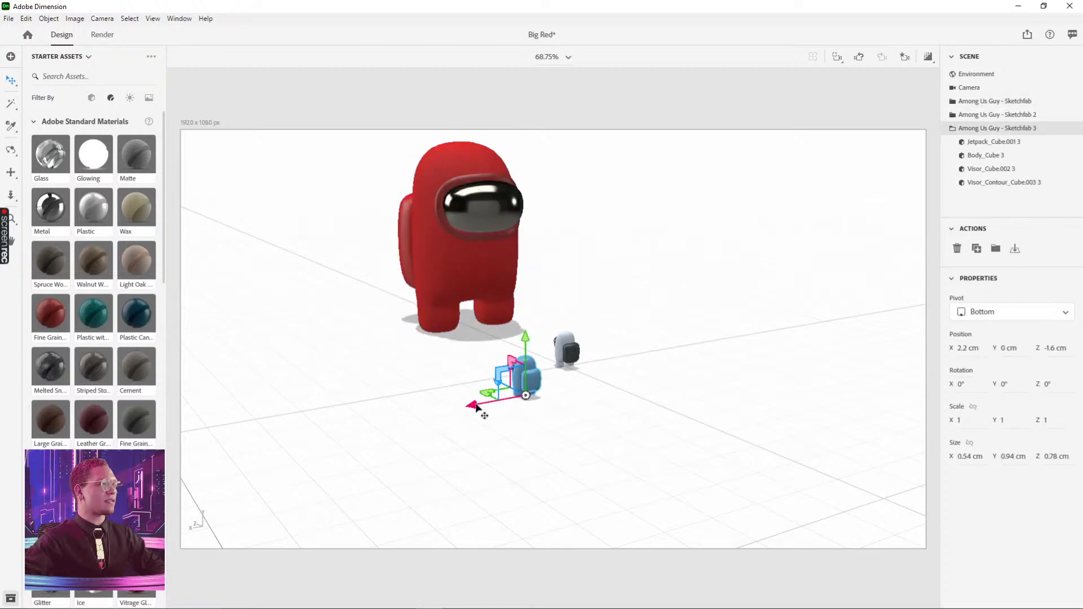
# Duplicate the small blue astronaut, leaving one at X 0.3 cm and the other at X 1.8 cm rotated -46° around the Y axis.
pyautogui.moveTo(476, 406)
pyautogui.mouseDown()
pyautogui.moveTo(546, 390)
pyautogui.moveTo(490, 407)
pyautogui.mouseUp()
pyautogui.hotkey('ctrl', 'd')
pyautogui.press('r')
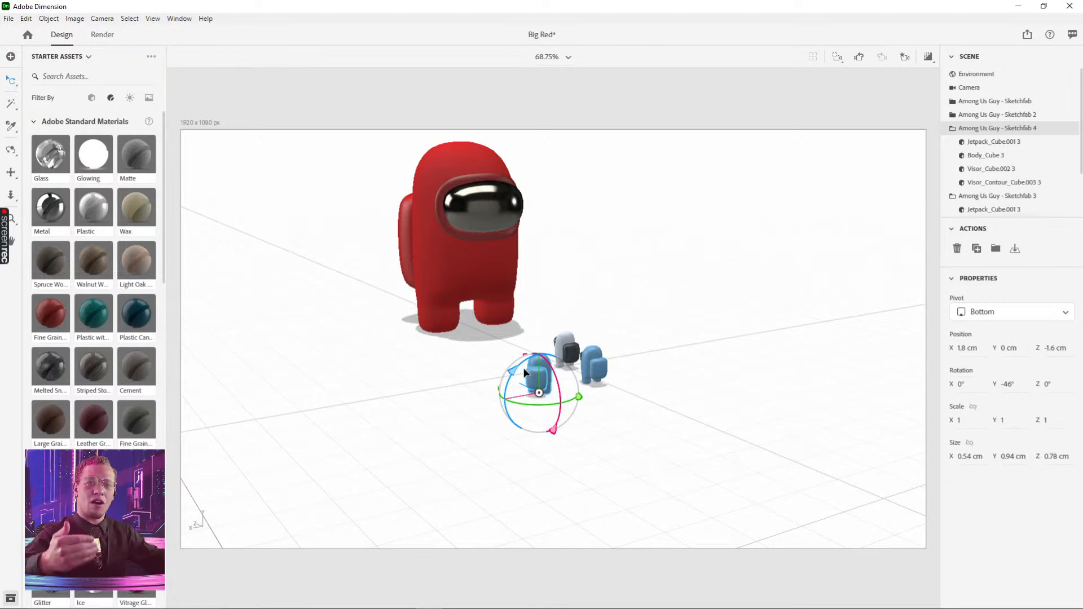
pyautogui.click(461, 250)
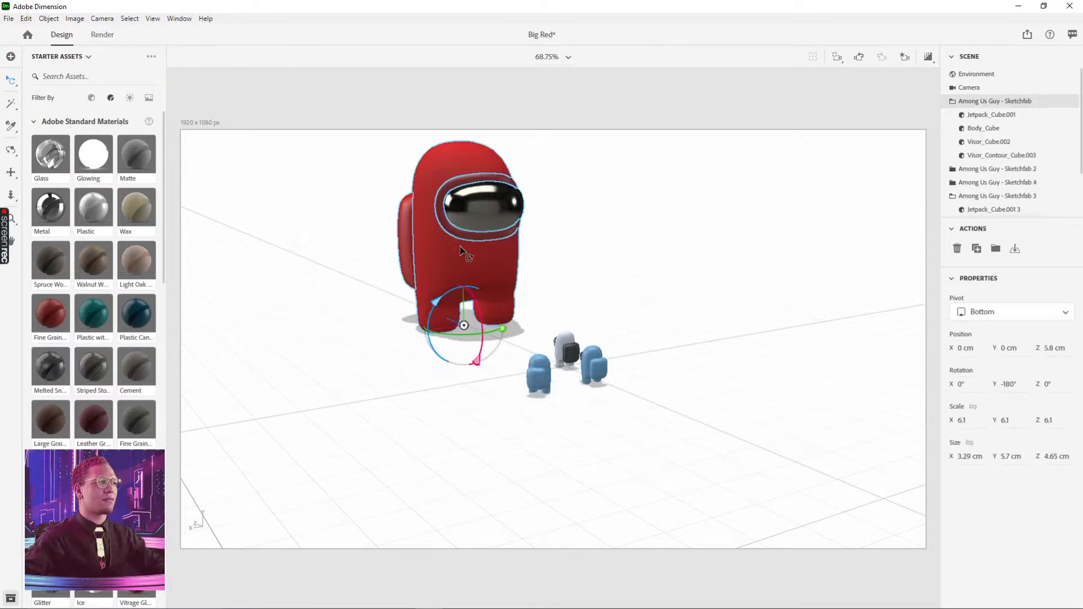
pyautogui.click(568, 359)
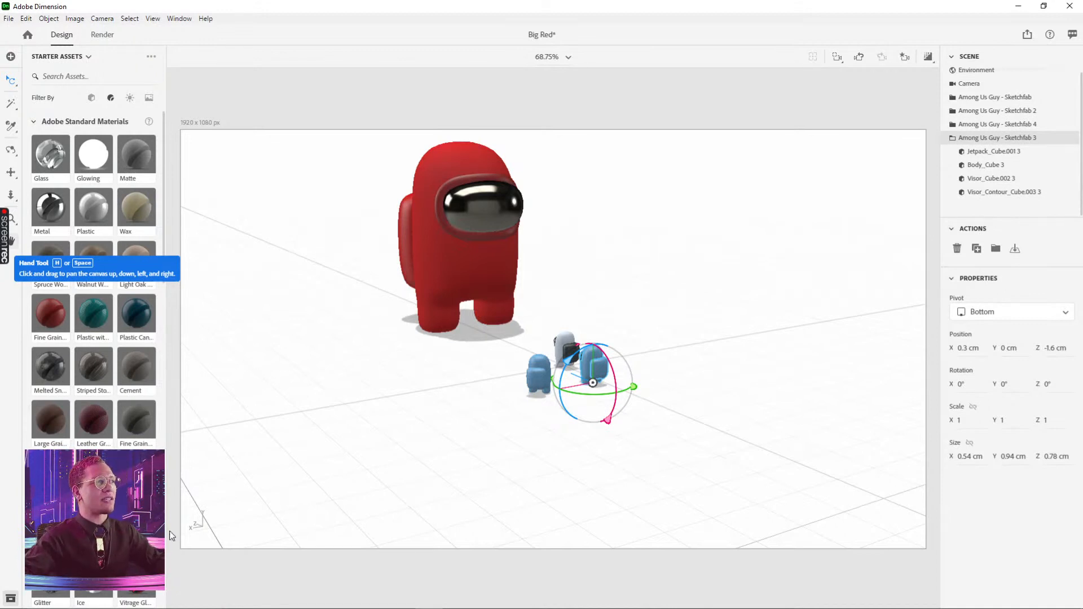
# Compare the scene from the saved camera bookmarks 34, The real view and IT IS I.
pyautogui.click(859, 56)
pyautogui.moveTo(674, 218); pyautogui.dragTo(665, 424)
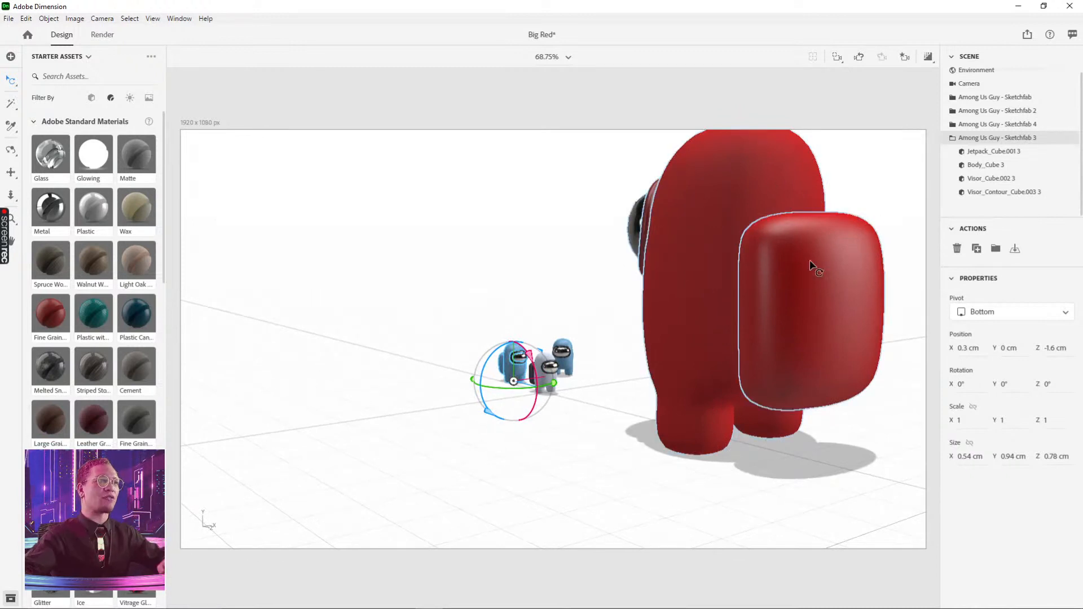
pyautogui.click(904, 56)
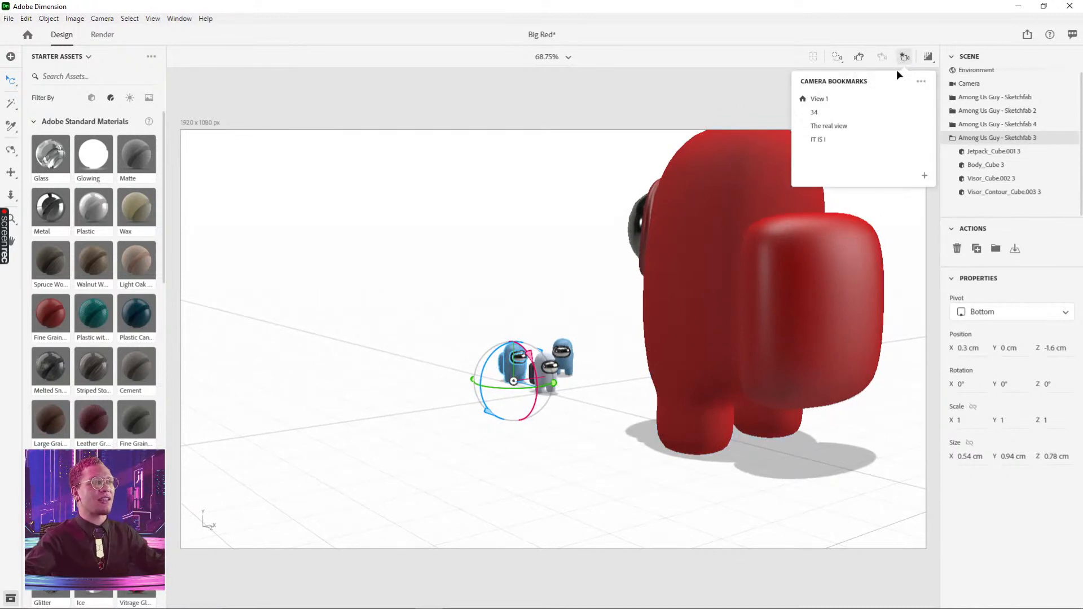
pyautogui.click(860, 115)
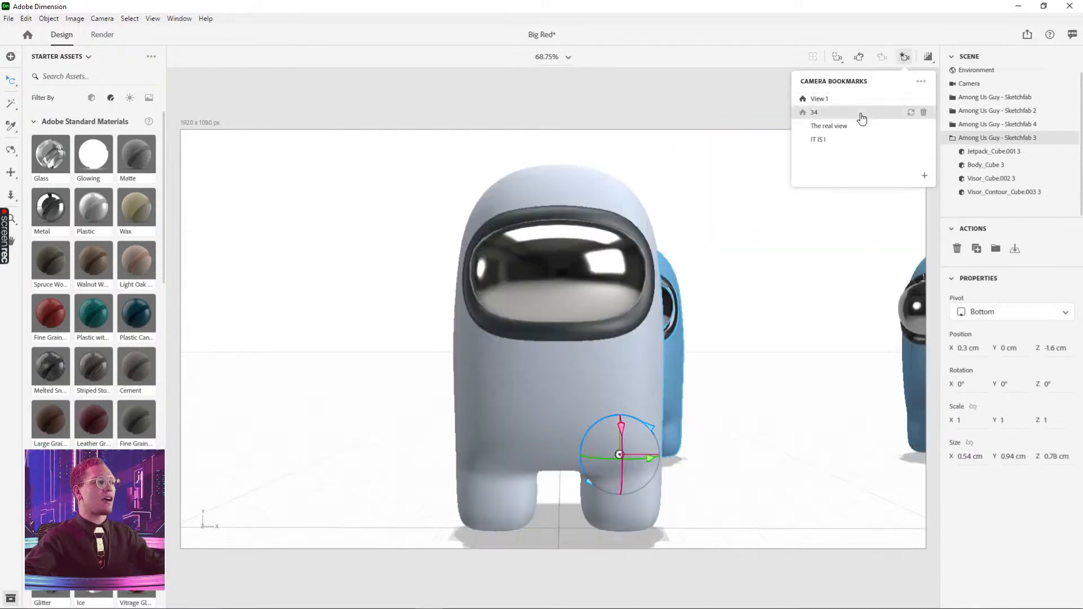
pyautogui.click(821, 129)
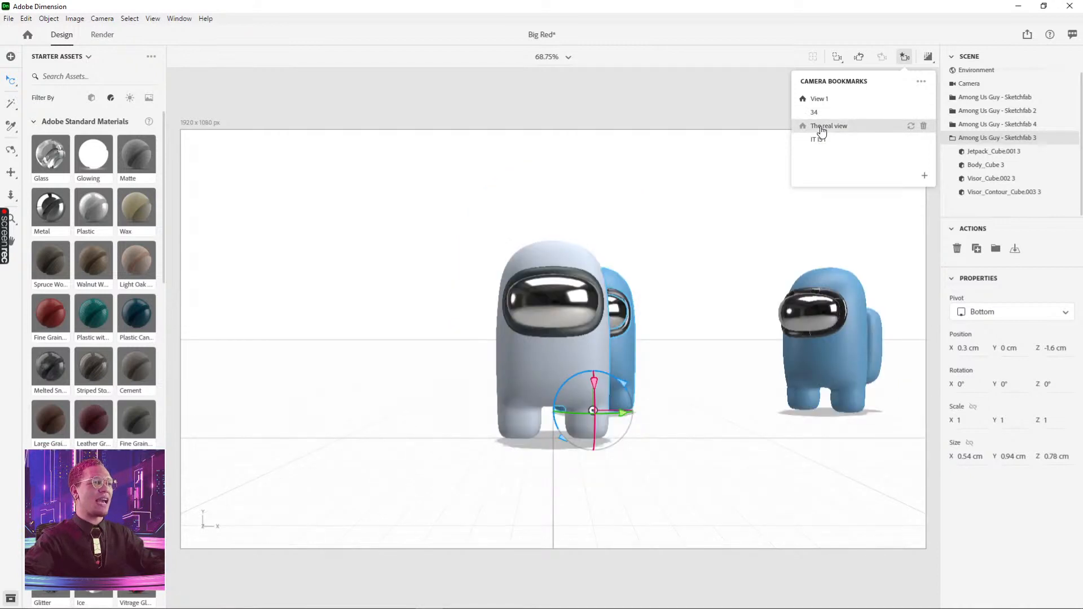
pyautogui.click(818, 139)
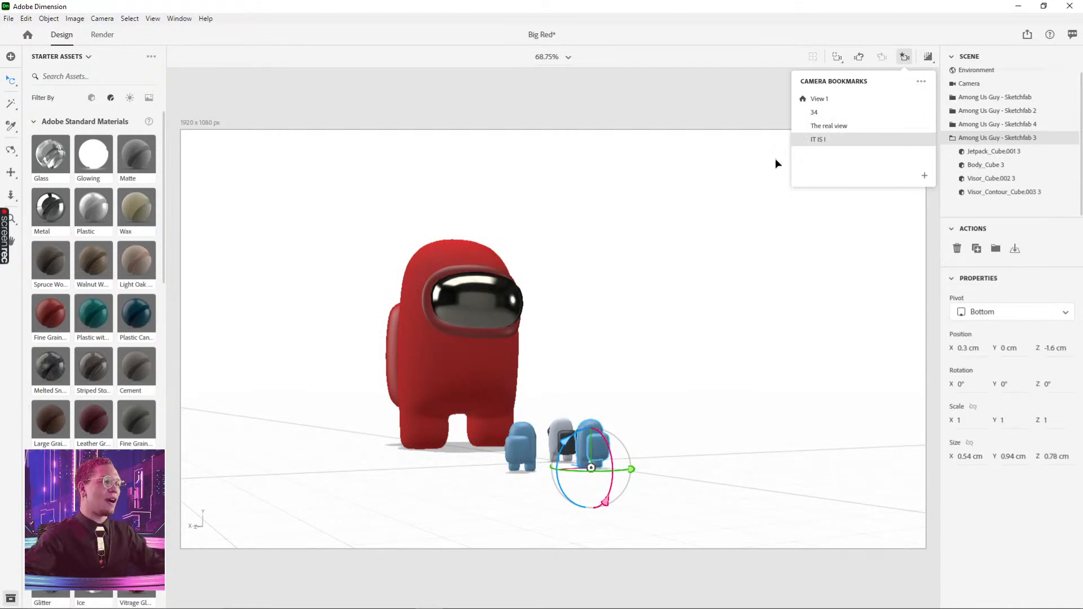
pyautogui.click(695, 115)
# Unlink the body material of the unrotated blue astronaut and change its base color to a vivid pink.
pyautogui.click(592, 443)
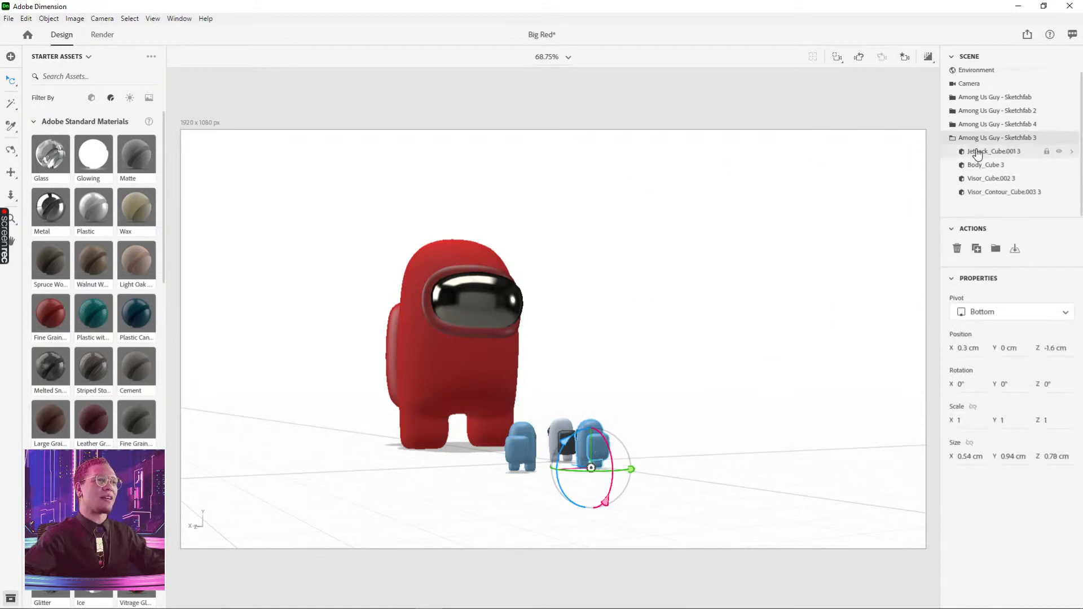
pyautogui.click(986, 165)
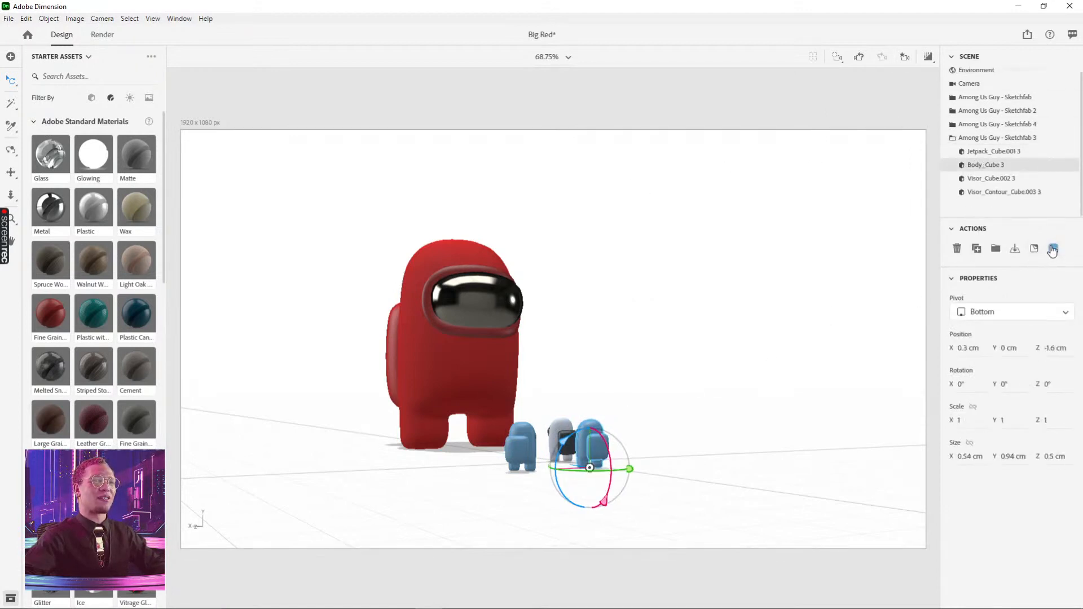
pyautogui.click(1049, 248)
pyautogui.click(1067, 299)
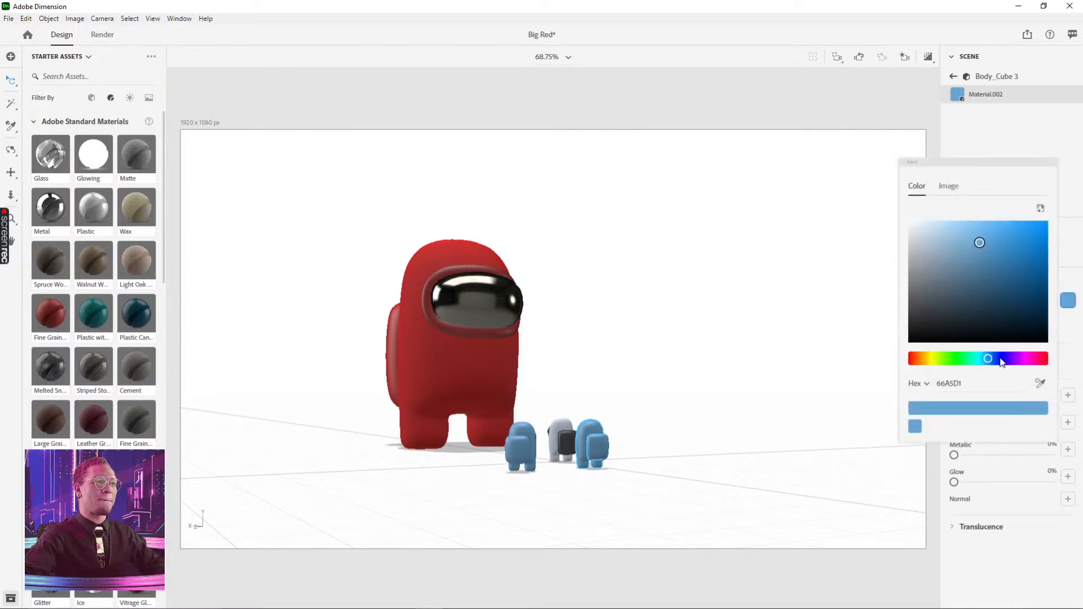
pyautogui.moveTo(1002, 361); pyautogui.dragTo(1039, 359)
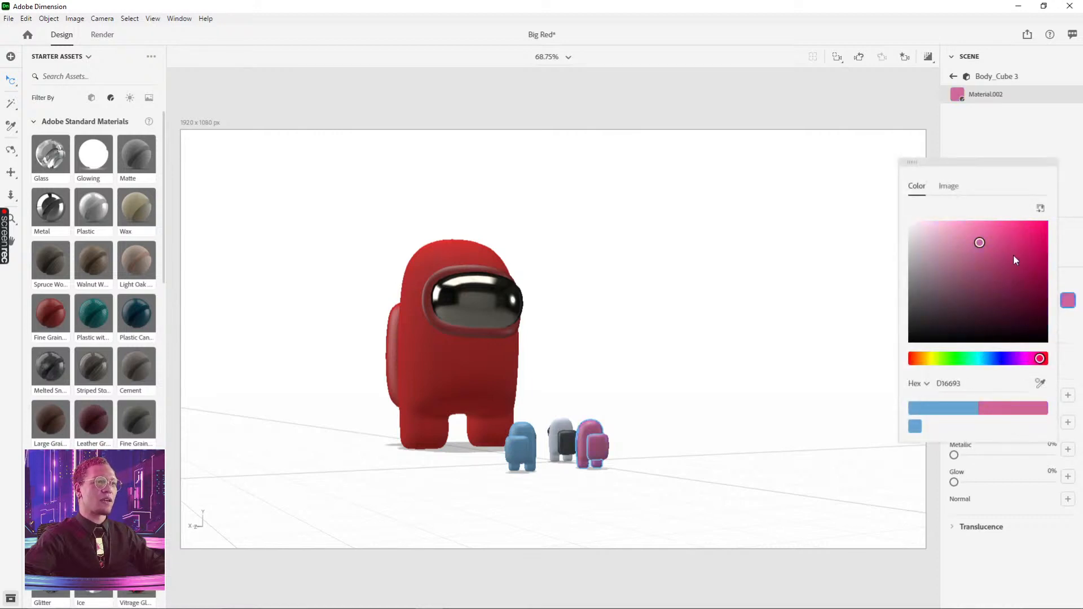
pyautogui.moveTo(1014, 248); pyautogui.dragTo(1026, 203)
pyautogui.click(639, 317)
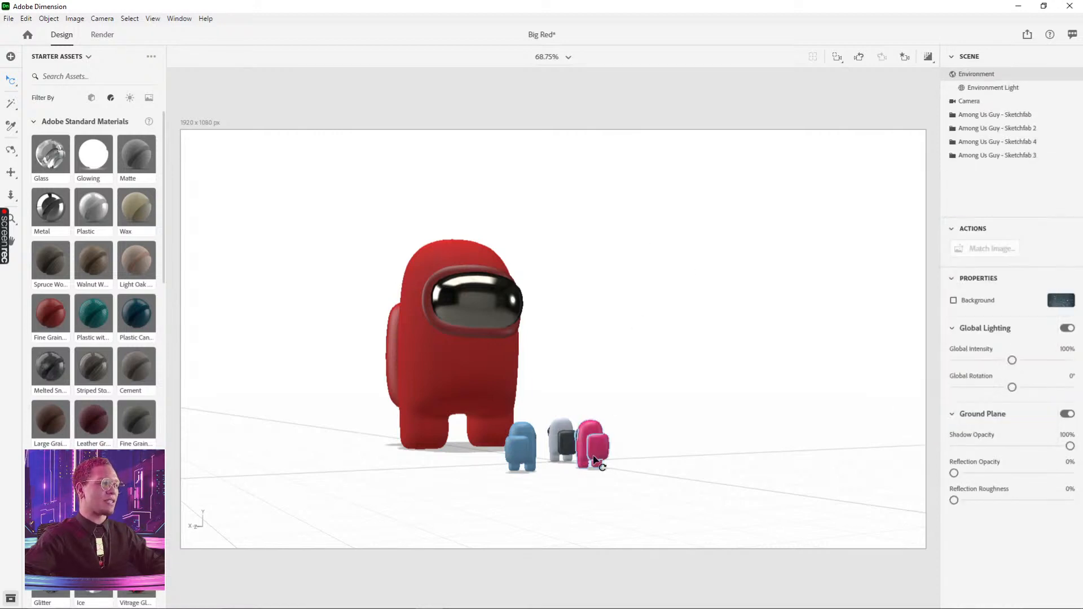
# Move the pink astronaut to X -1.2 cm and rotate it 16° around the Y axis.
pyautogui.click(592, 451)
pyautogui.moveTo(544, 467); pyautogui.dragTo(679, 472)
pyautogui.press('r')
pyautogui.moveTo(729, 325); pyautogui.dragTo(654, 440, button='right')
pyautogui.moveTo(607, 485); pyautogui.dragTo(600, 472)
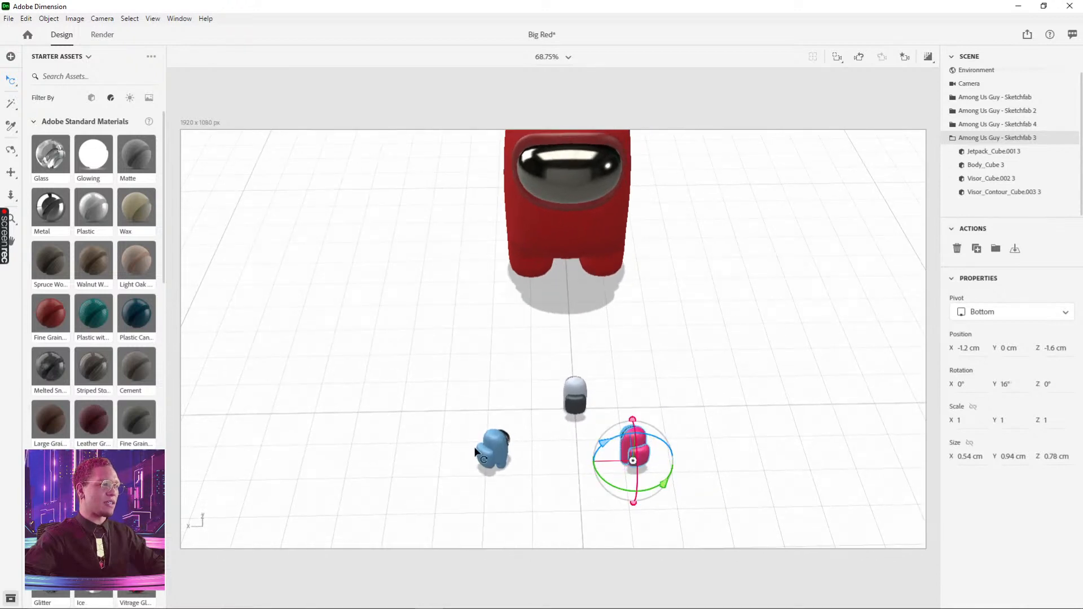
# Rotate the small blue astronaut to -21° around the Y axis and return to the IT IS I camera bookmark.
pyautogui.click(493, 449)
pyautogui.moveTo(511, 494); pyautogui.dragTo(528, 484)
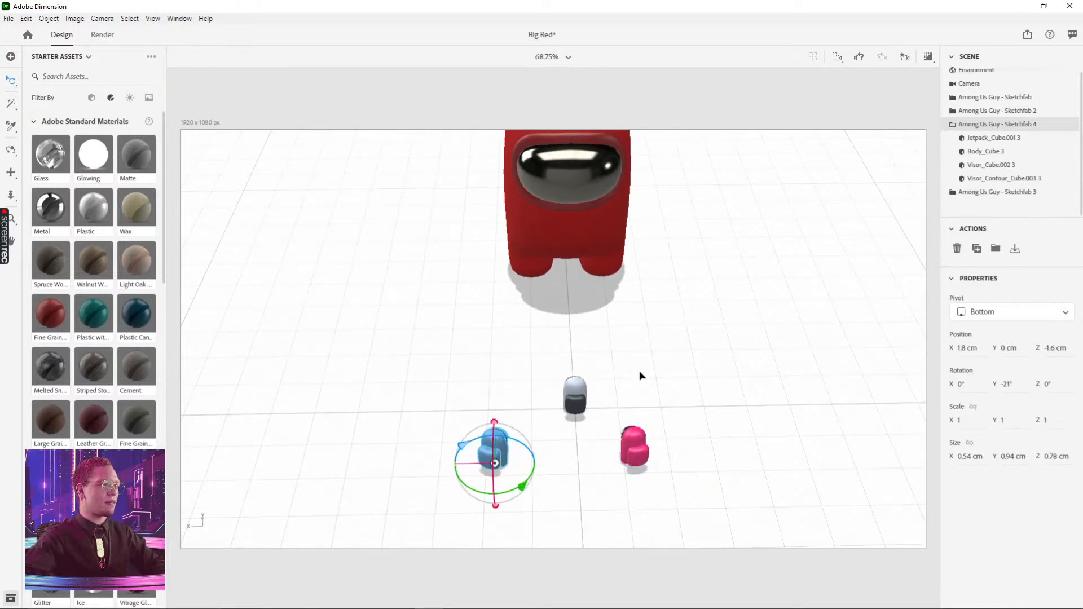
pyautogui.click(646, 361)
pyautogui.moveTo(638, 364); pyautogui.dragTo(906, 5, button='right')
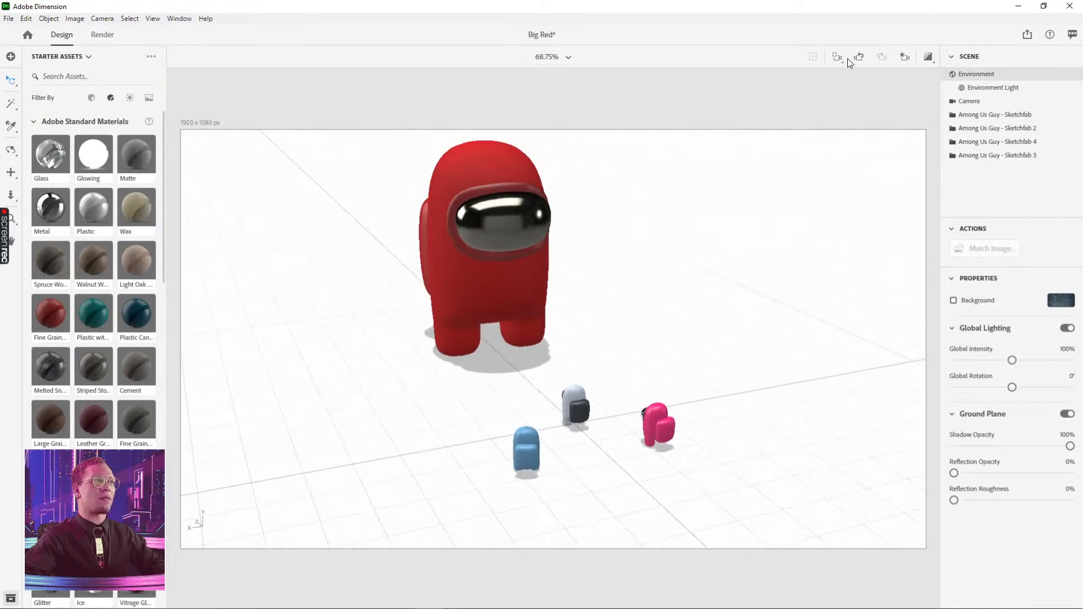
pyautogui.click(905, 56)
pyautogui.click(819, 140)
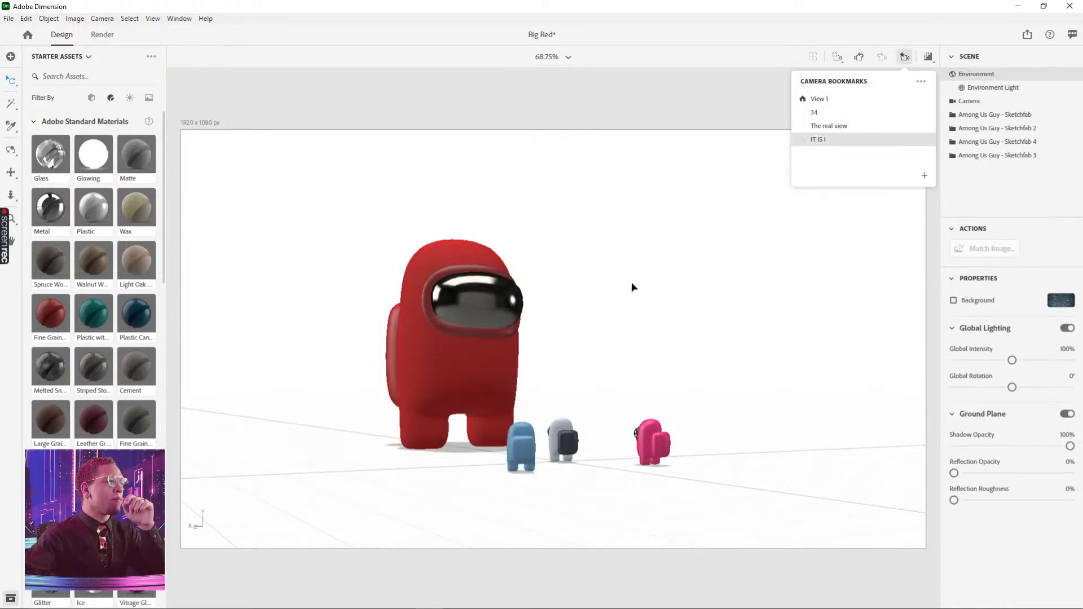
pyautogui.click(742, 91)
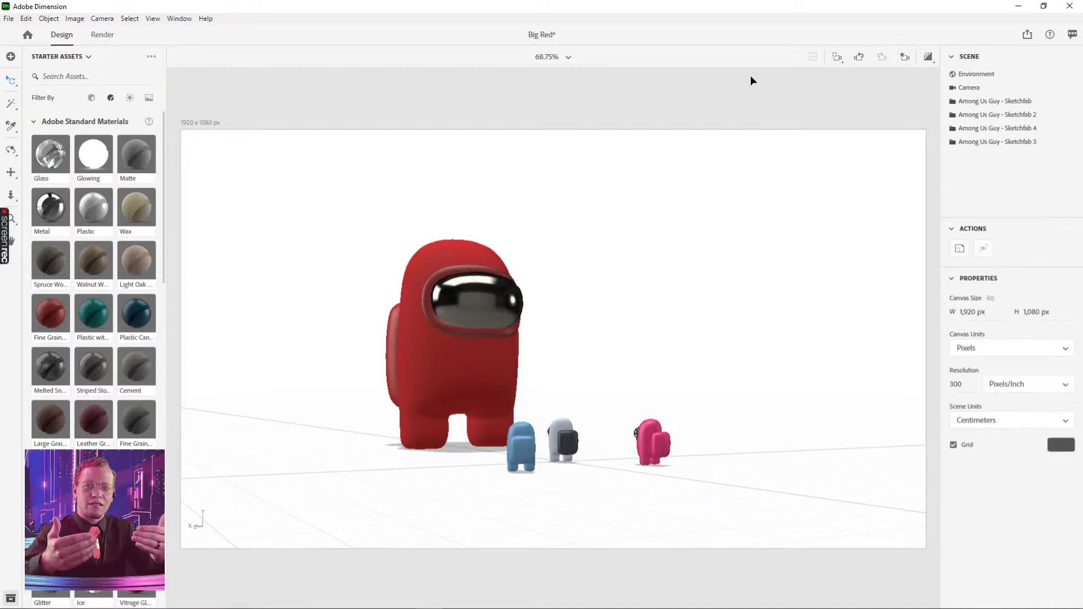
# Move the pink astronaut to X -1.4 cm in The real view camera, and switch back to the IT IS I bookmark.
pyautogui.click(904, 57)
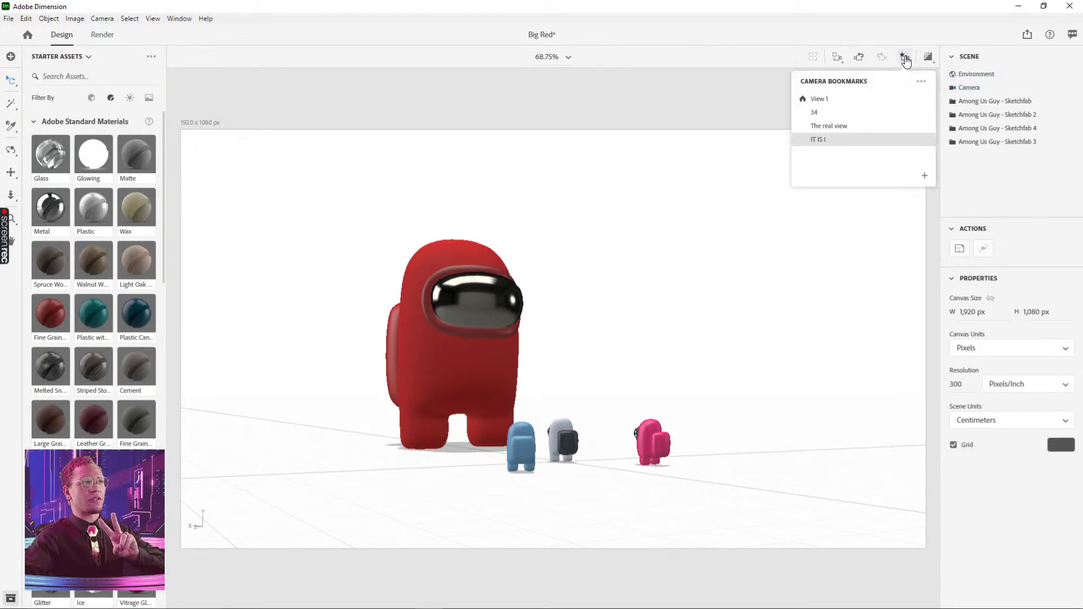
pyautogui.click(857, 127)
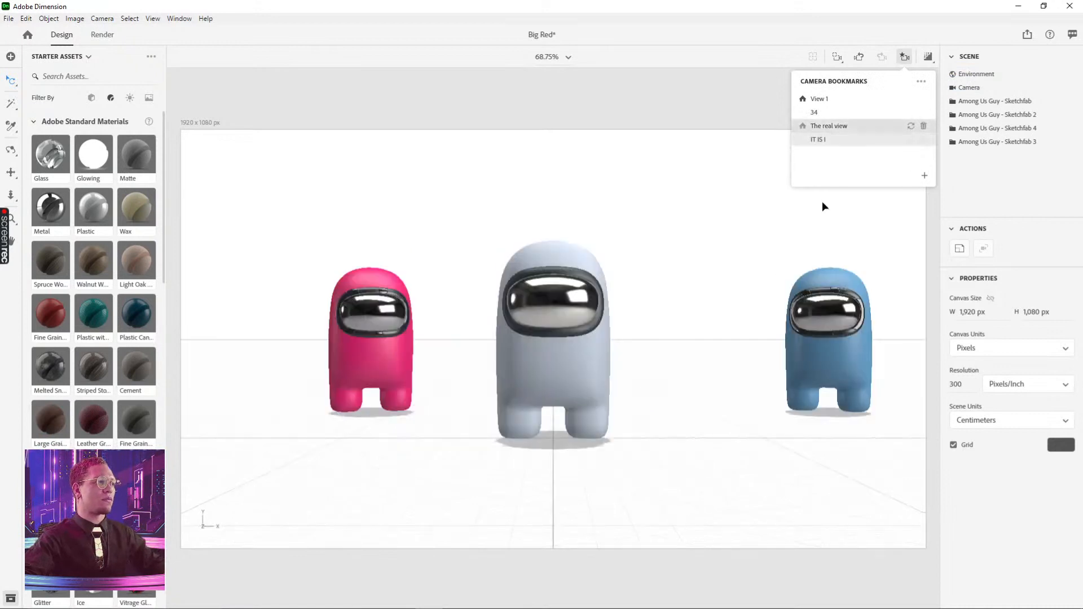
pyautogui.click(378, 345)
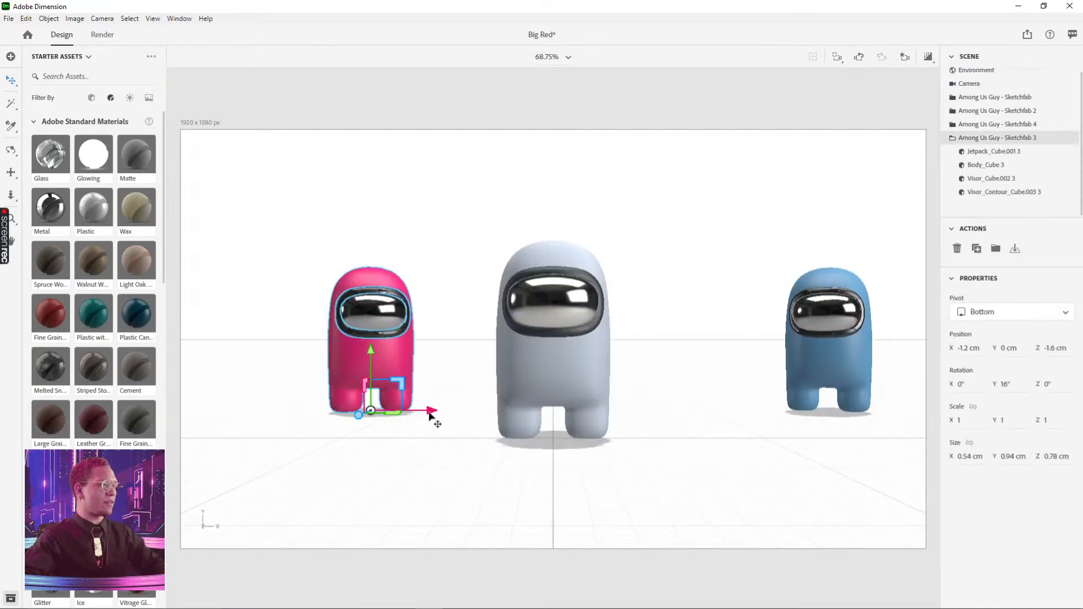
pyautogui.moveTo(431, 412); pyautogui.dragTo(408, 412)
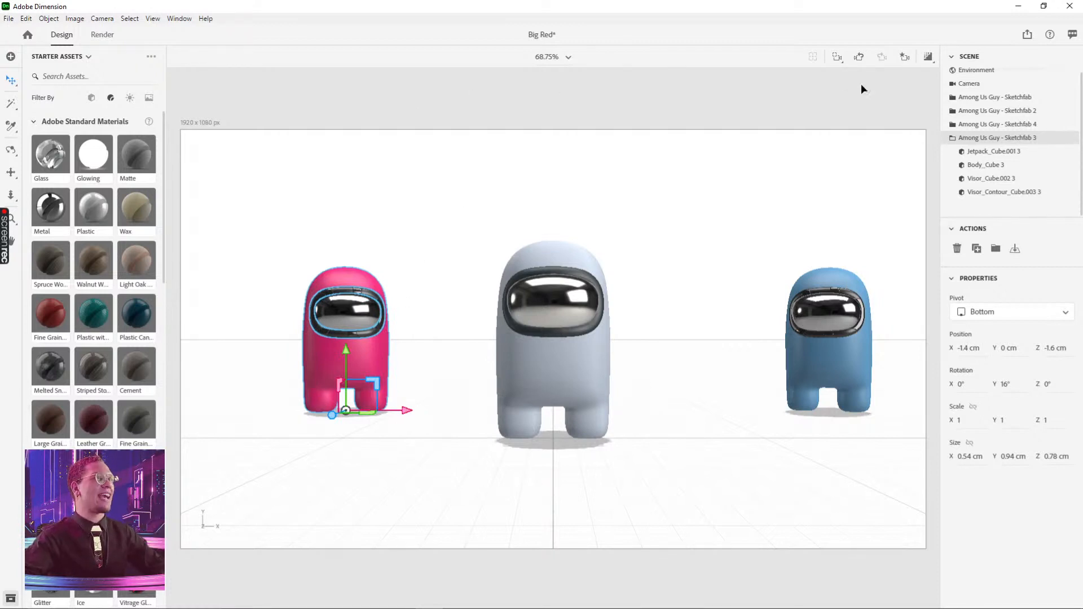
pyautogui.click(905, 57)
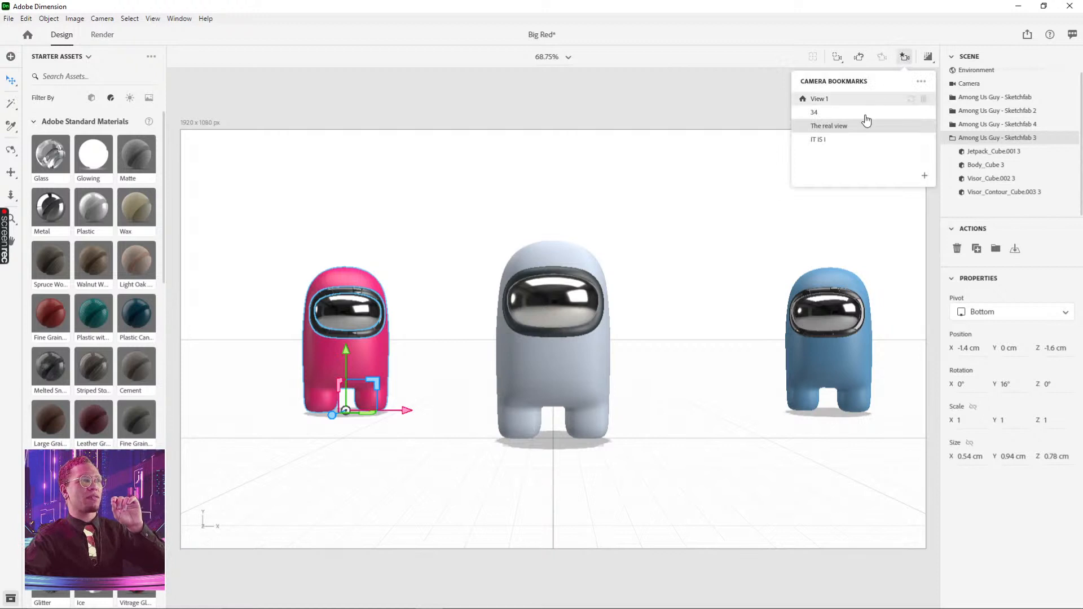
pyautogui.click(834, 140)
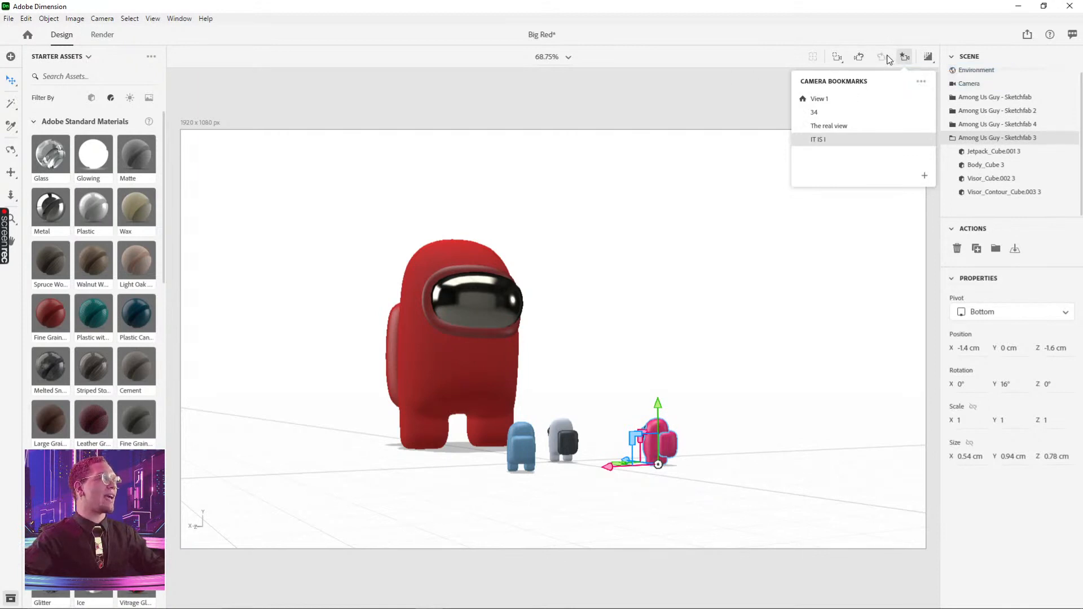
# Set up rendering for The real view and IT IS I camera bookmarks, excluding Current View.
pyautogui.click(101, 35)
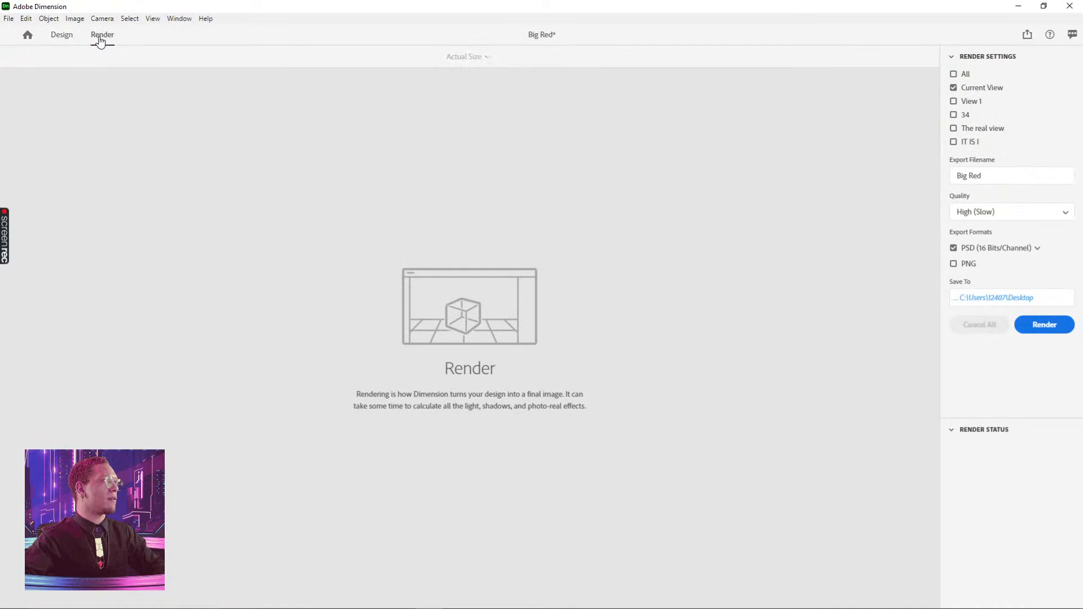
pyautogui.click(59, 41)
pyautogui.click(110, 39)
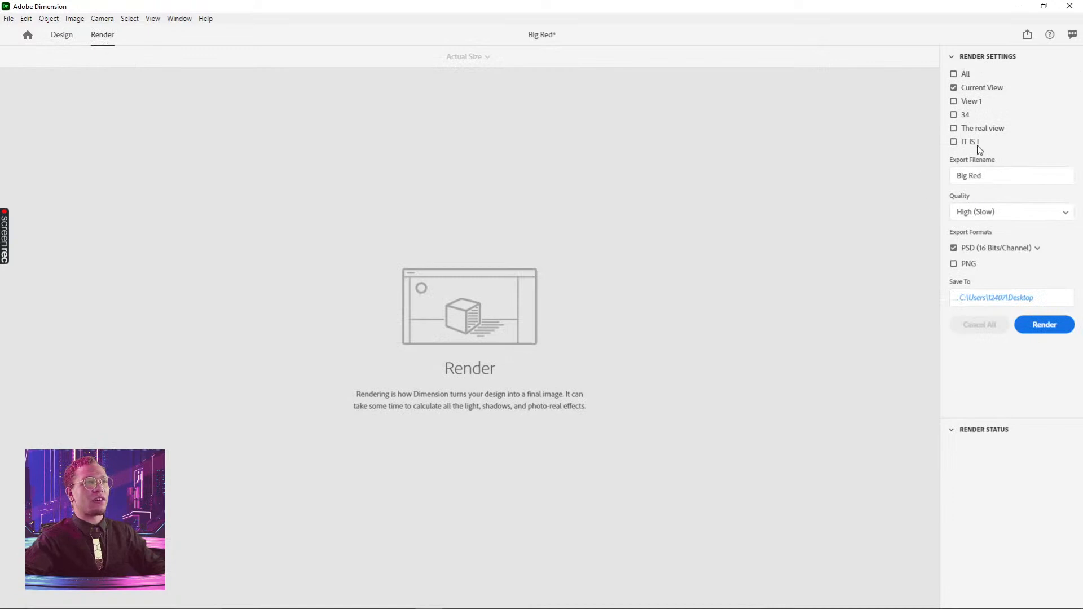
pyautogui.click(953, 88)
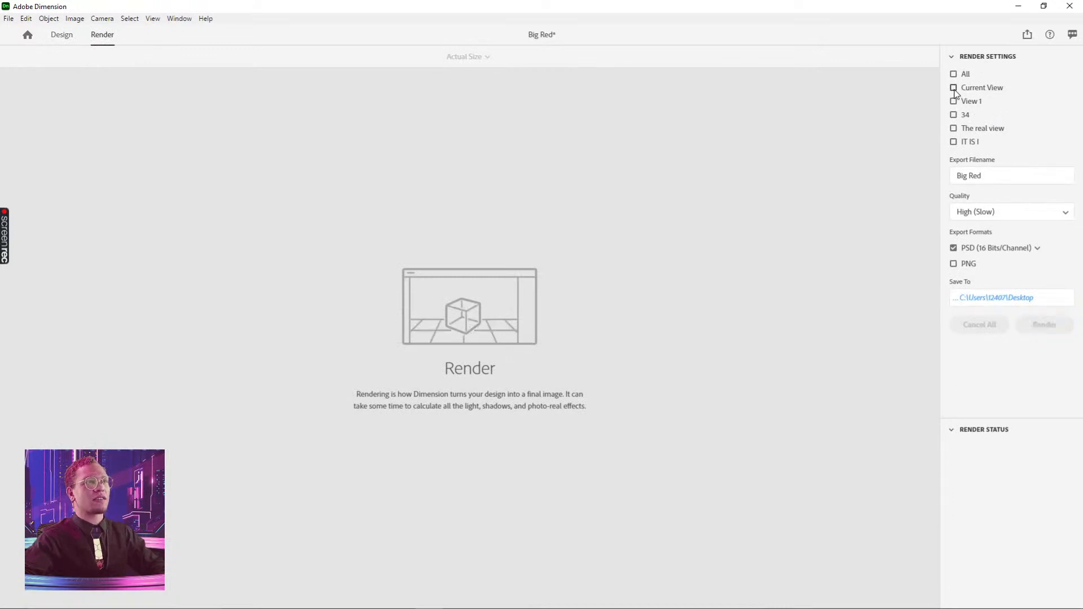
pyautogui.click(953, 129)
pyautogui.click(954, 142)
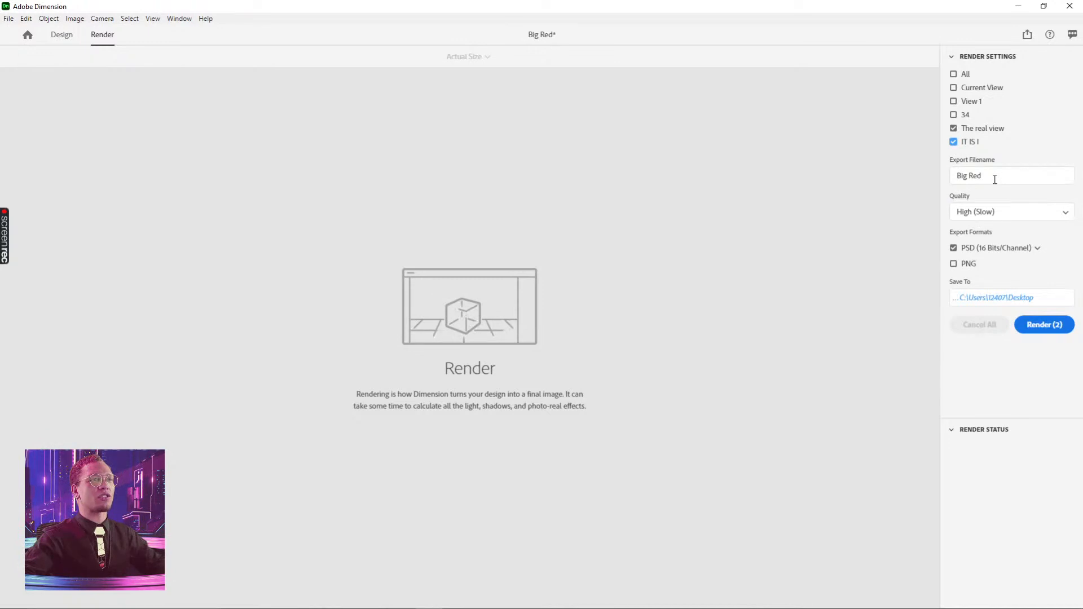
# Review the export filename and the available render quality options.
pyautogui.moveTo(994, 179); pyautogui.dragTo(936, 176)
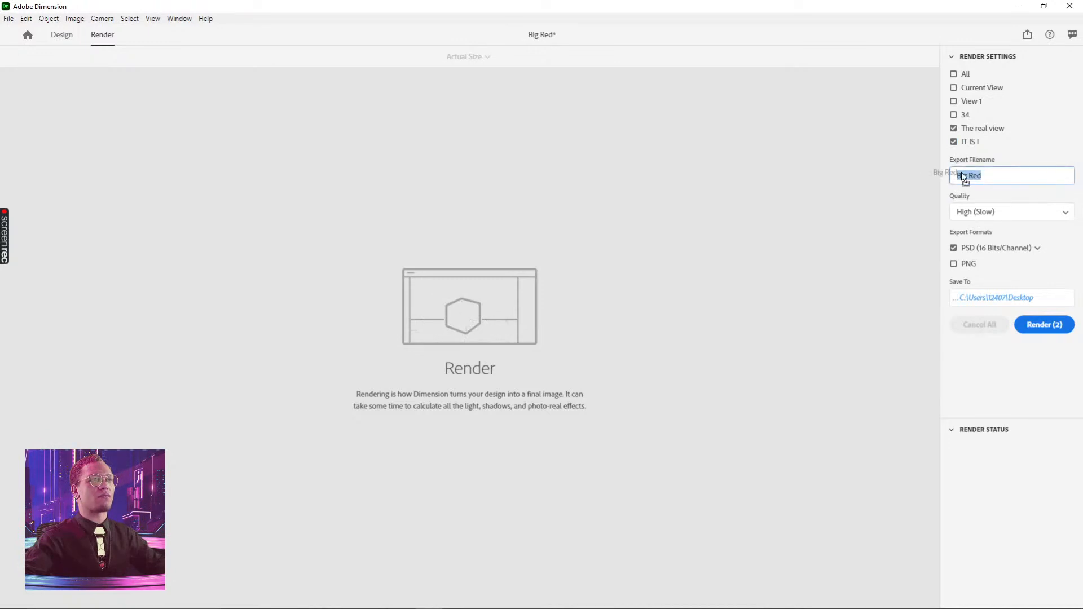
pyautogui.click(1005, 215)
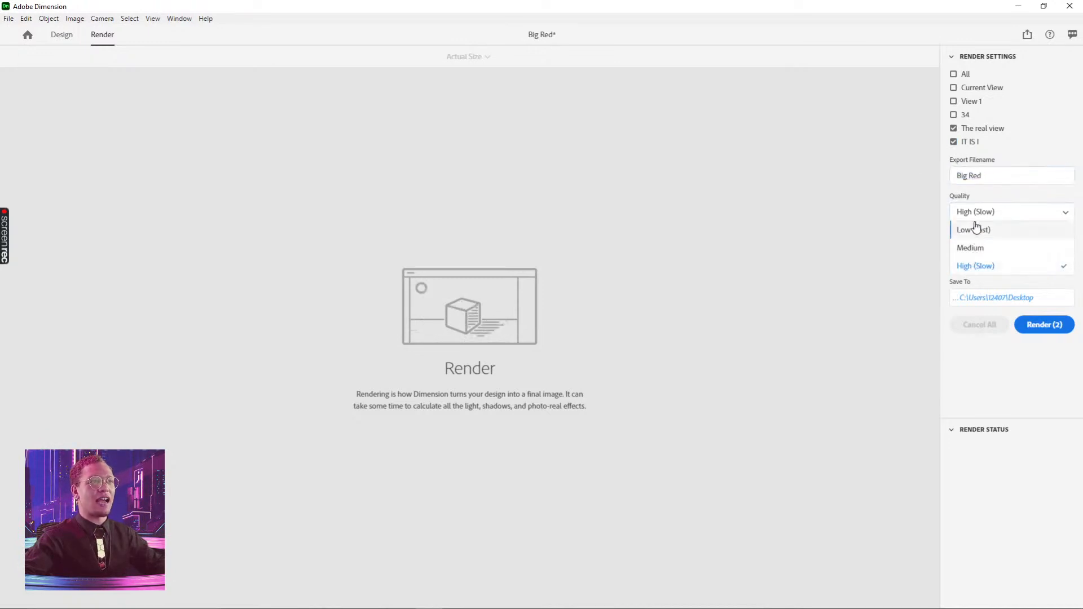
pyautogui.click(980, 286)
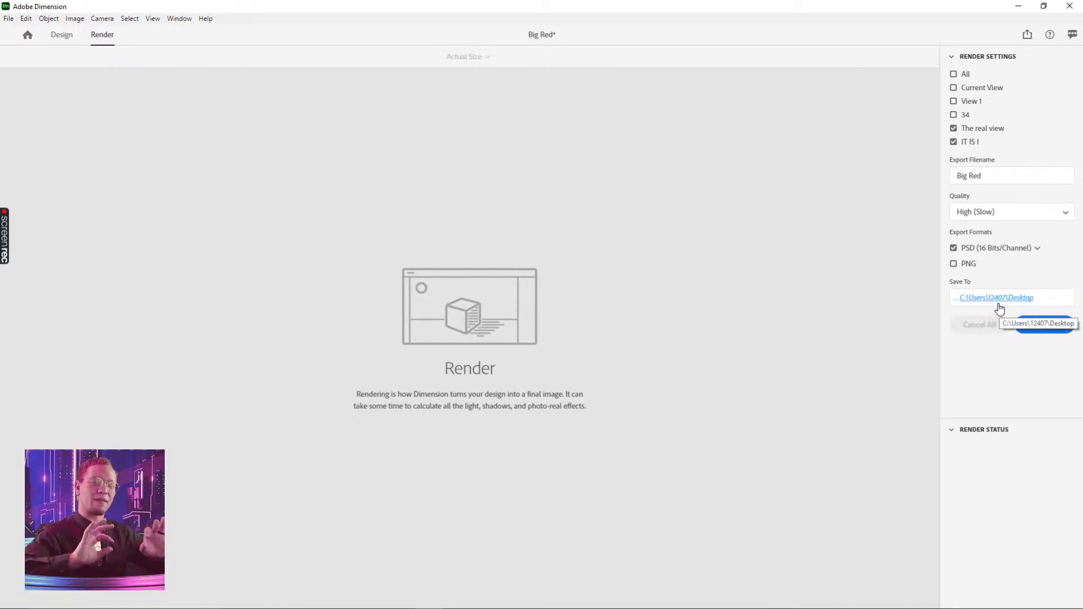
# Switch to the Among US Adobe Live Example document in Adobe XD and select the START HERE artboard.
pyautogui.hotkey('alt', 'Tab')
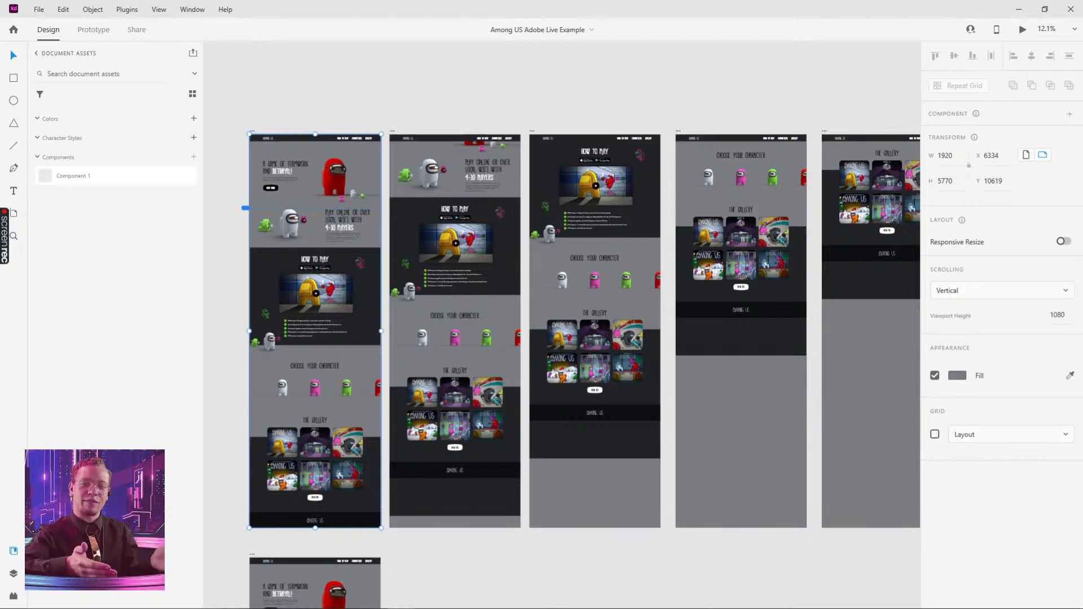
pyautogui.click(357, 96)
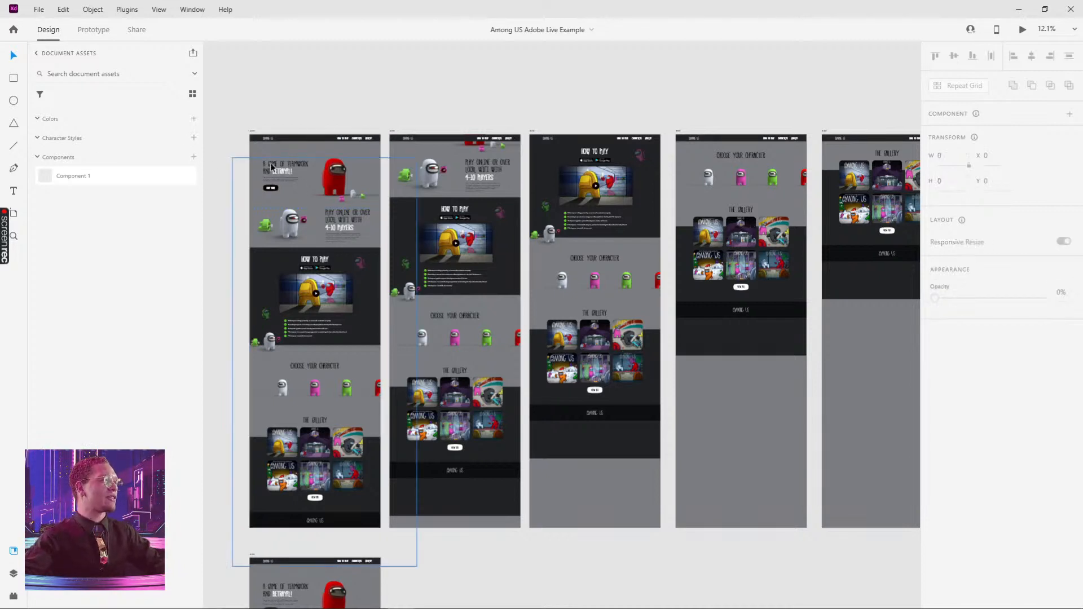
pyautogui.keyDown('ctrl'); pyautogui.scroll(4, 271, 162); pyautogui.keyUp('ctrl')
pyautogui.moveTo(277, 185); pyautogui.dragTo(376, 197, button='middle')
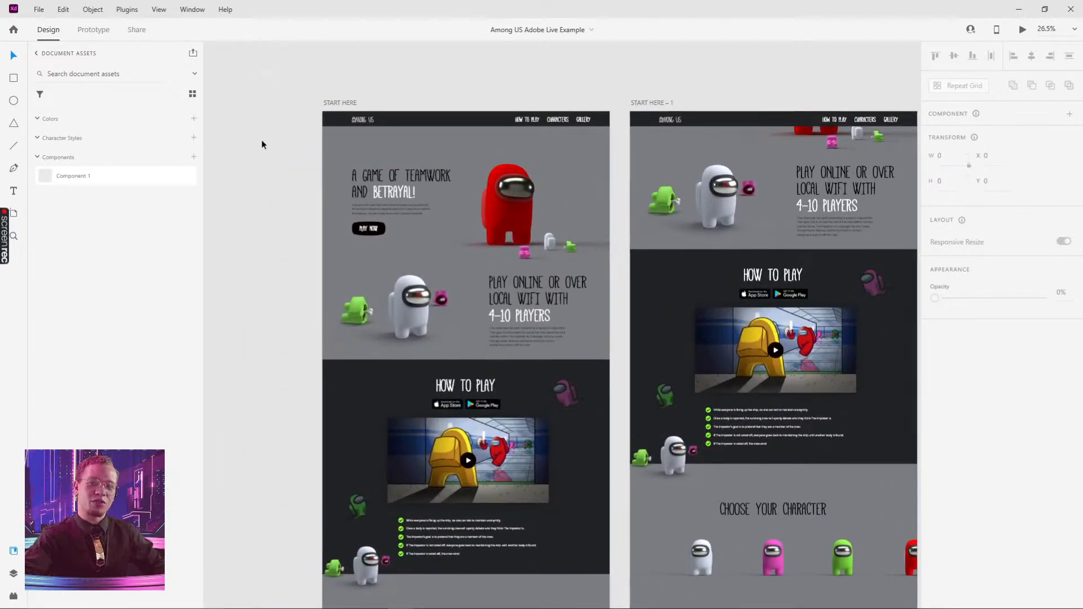
pyautogui.click(340, 103)
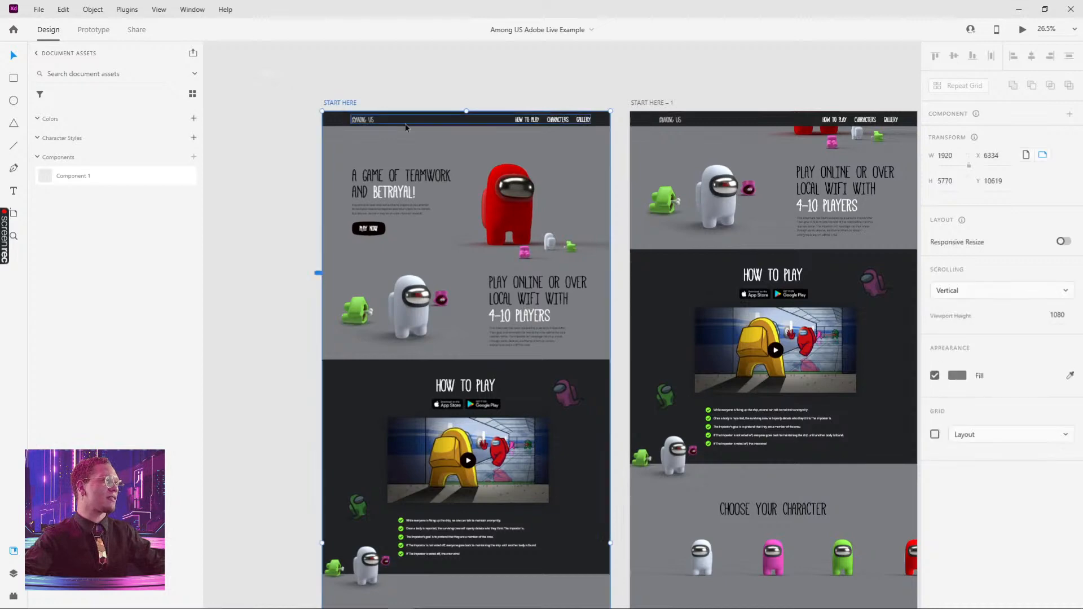
# Preview the Among US Adobe Live Example page from its hero section through to the gallery, and minimize the preview.
pyautogui.click(1023, 30)
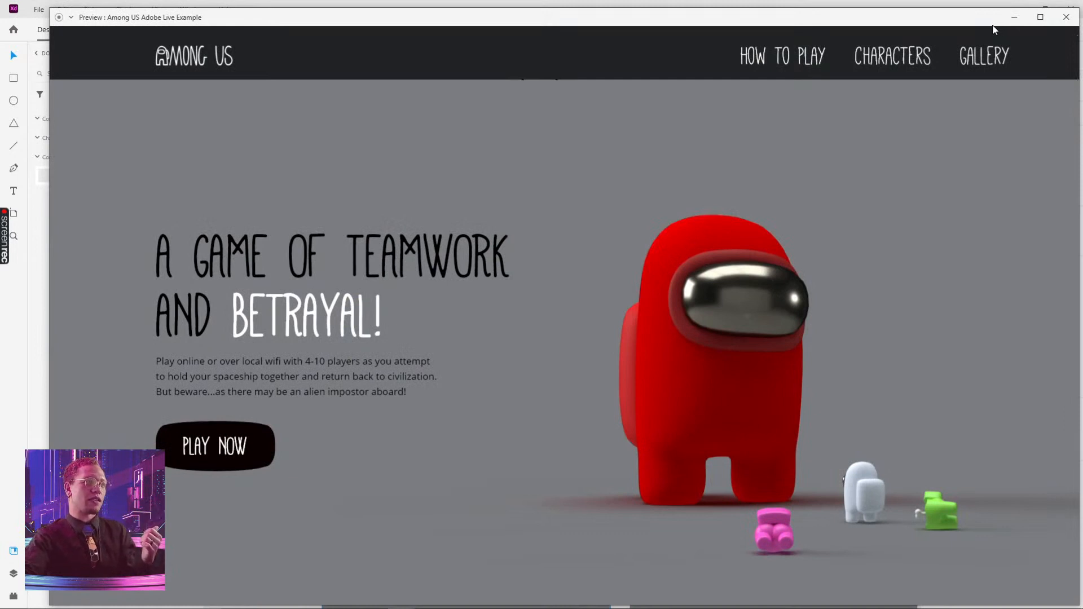
pyautogui.scroll(-7, 994, 29)
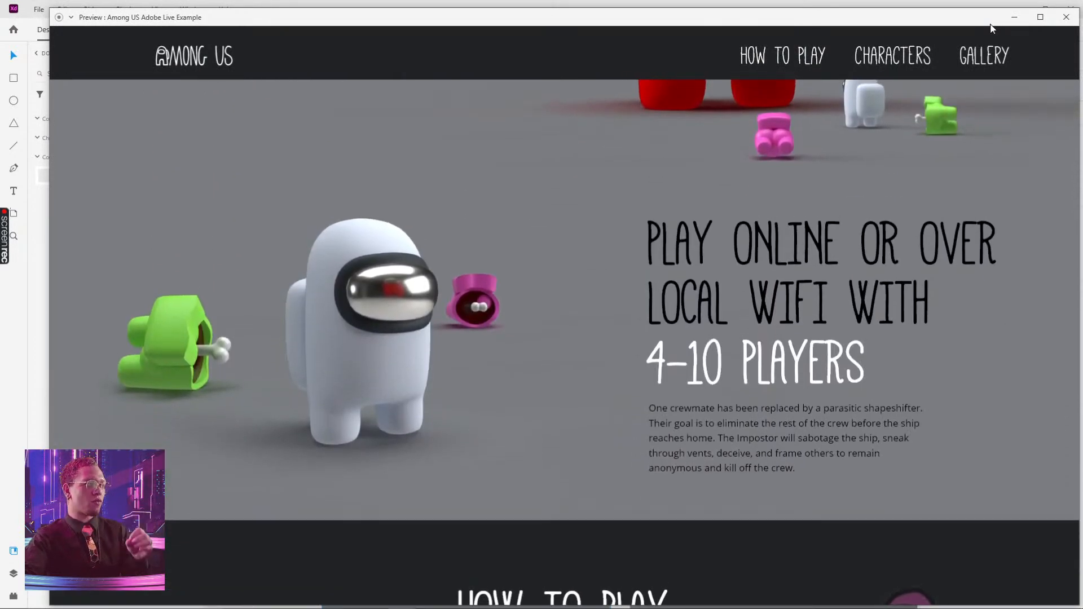
pyautogui.scroll(-8, 993, 28)
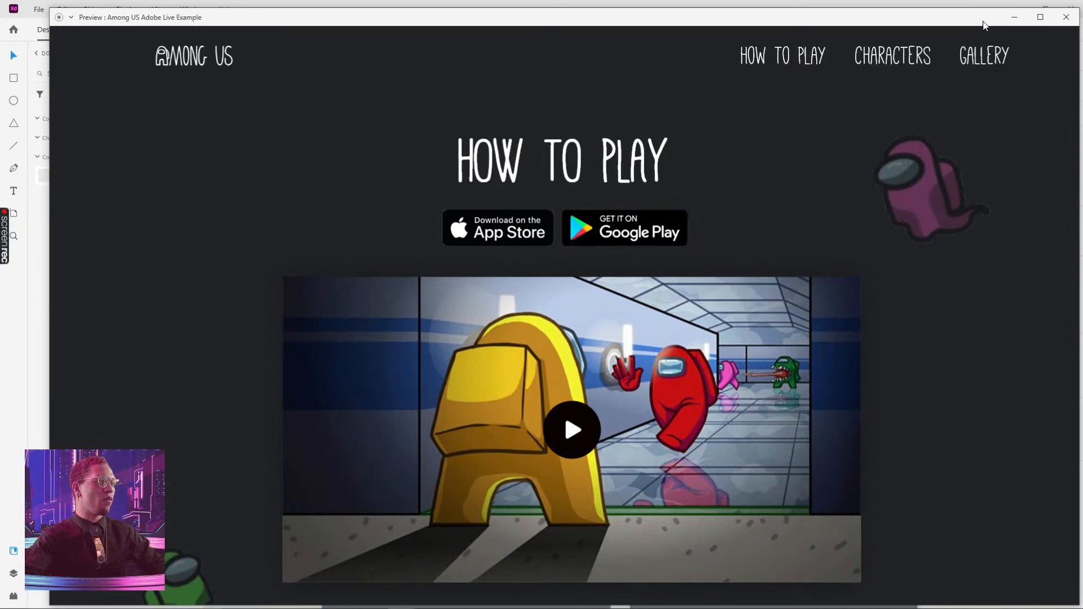
pyautogui.scroll(-12, 983, 25)
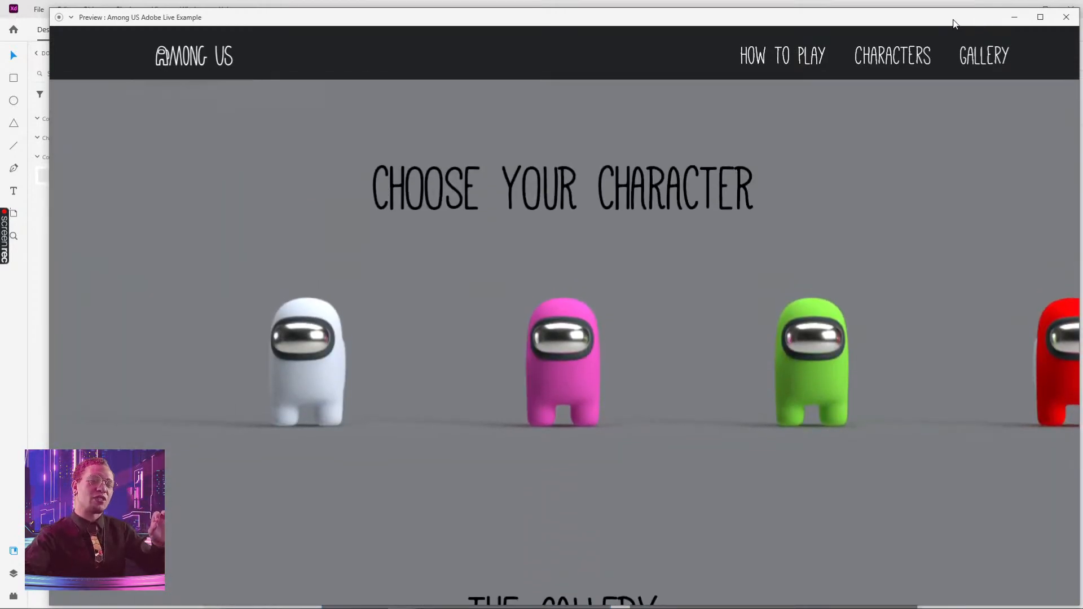
pyautogui.scroll(-8, 949, 22)
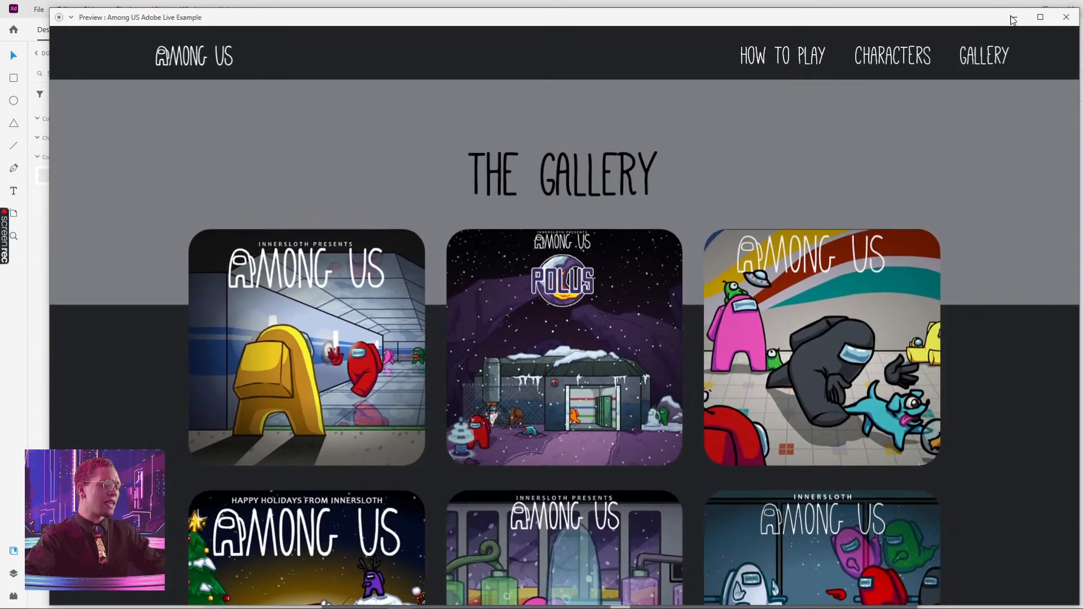
pyautogui.click(1019, 18)
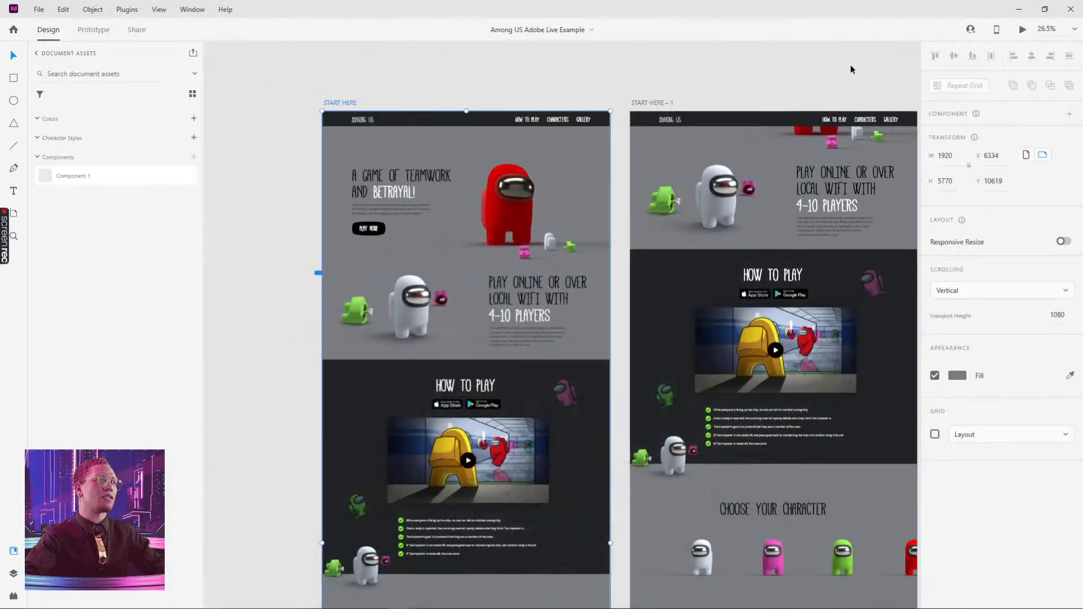
# View the example's full set of artboards, and switch to the Challenge #3 - Custom Icons Assets In Dimension document.
pyautogui.hotkey('alt', 'Tab')
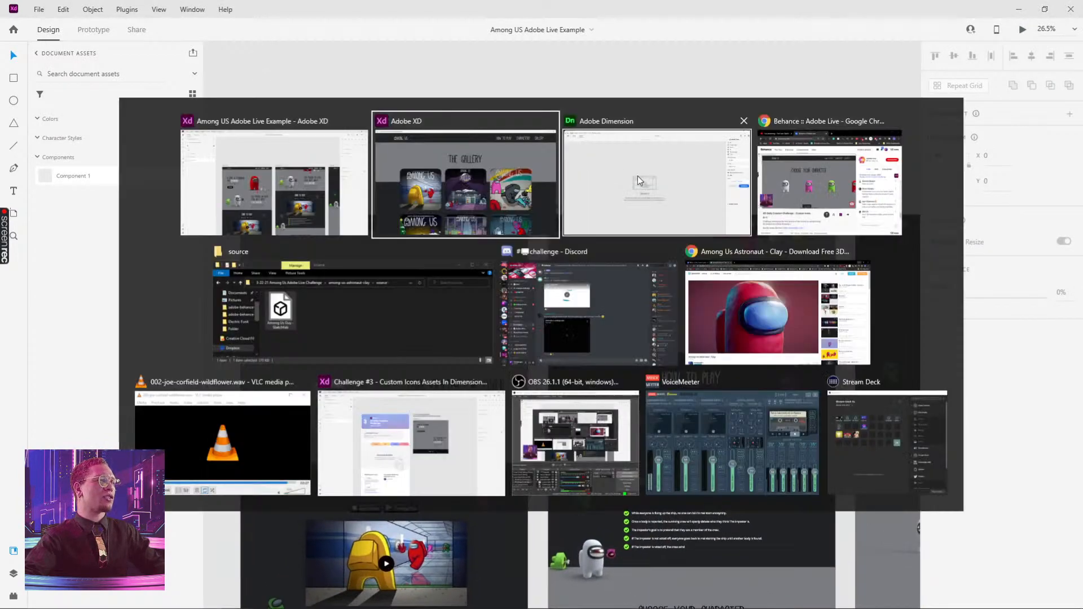
pyautogui.click(299, 191)
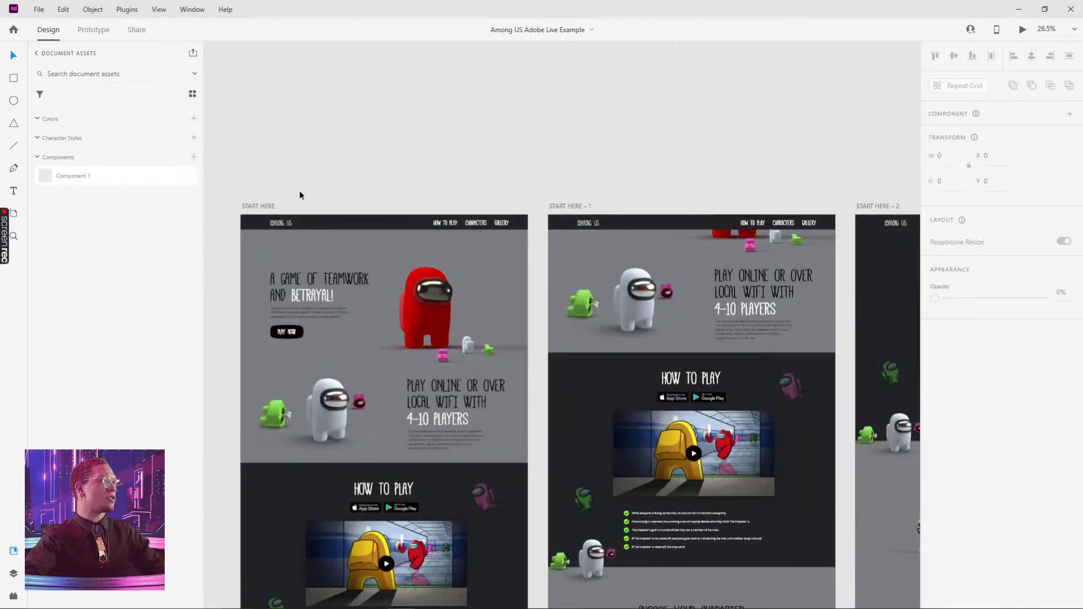
pyautogui.keyDown('ctrl'); pyautogui.scroll(-5, 387, 151); pyautogui.keyUp('ctrl')
pyautogui.hotkey('alt', 'Tab')
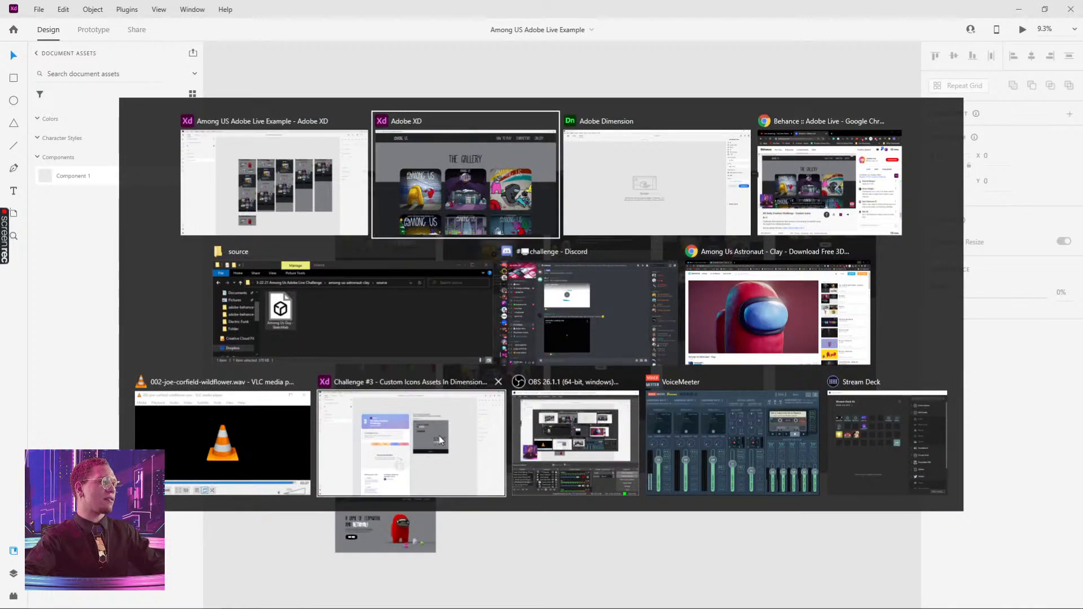
pyautogui.click(410, 443)
pyautogui.moveTo(261, 76); pyautogui.dragTo(774, 396)
pyautogui.click(812, 346)
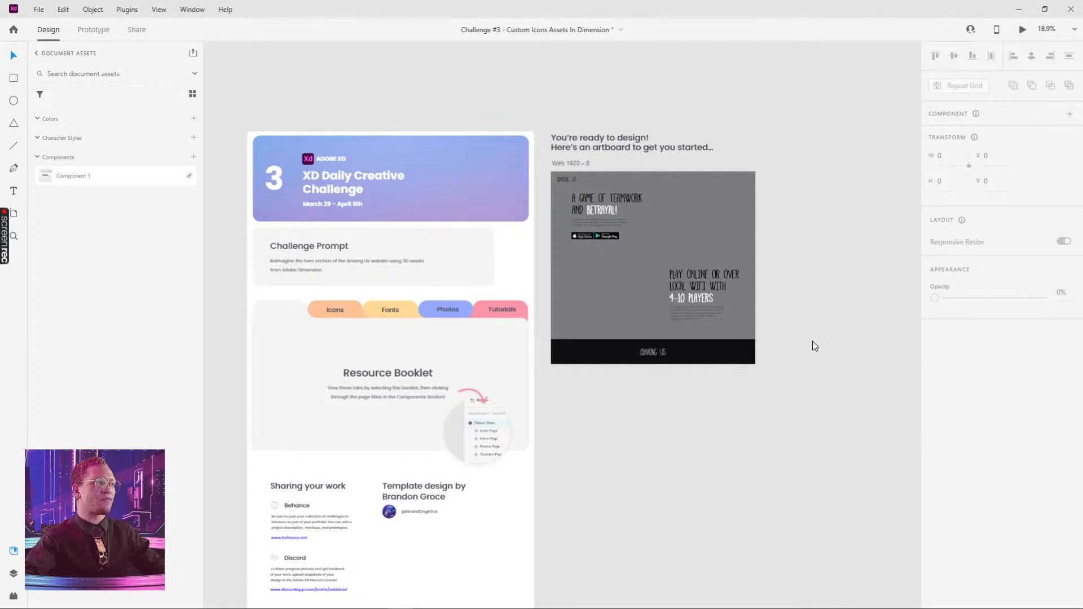
# Copy the red and white astronaut renders from the example's START HERE artboard into Challenge #3's Web 1920 – 8 artboard.
pyautogui.hotkey('alt', 'Tab')
pyautogui.keyDown('ctrl'); pyautogui.scroll(5, 402, 229); pyautogui.keyUp('ctrl')
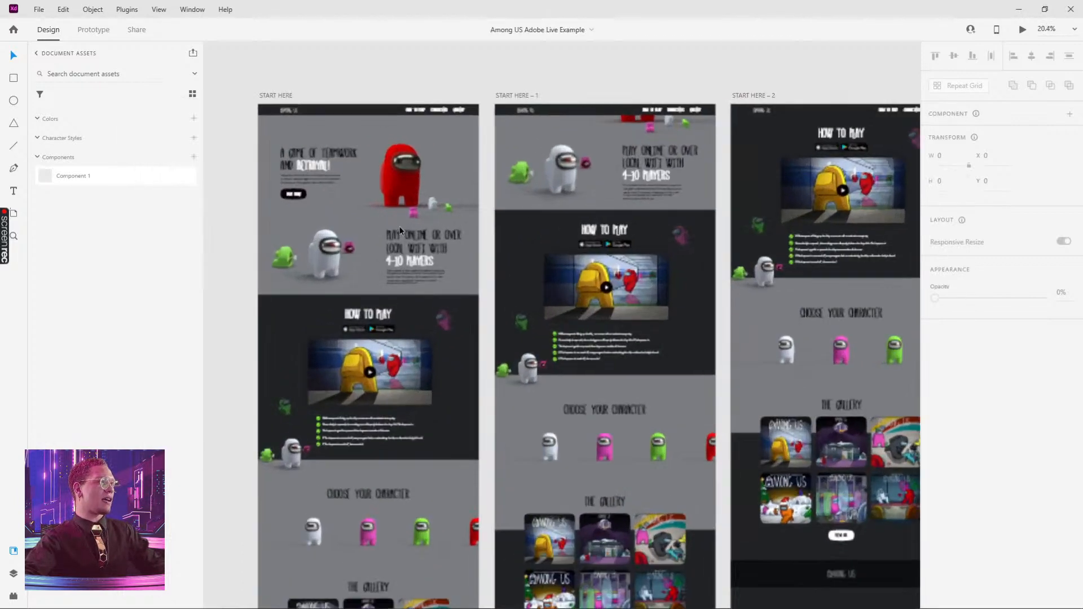
pyautogui.doubleClick(414, 175)
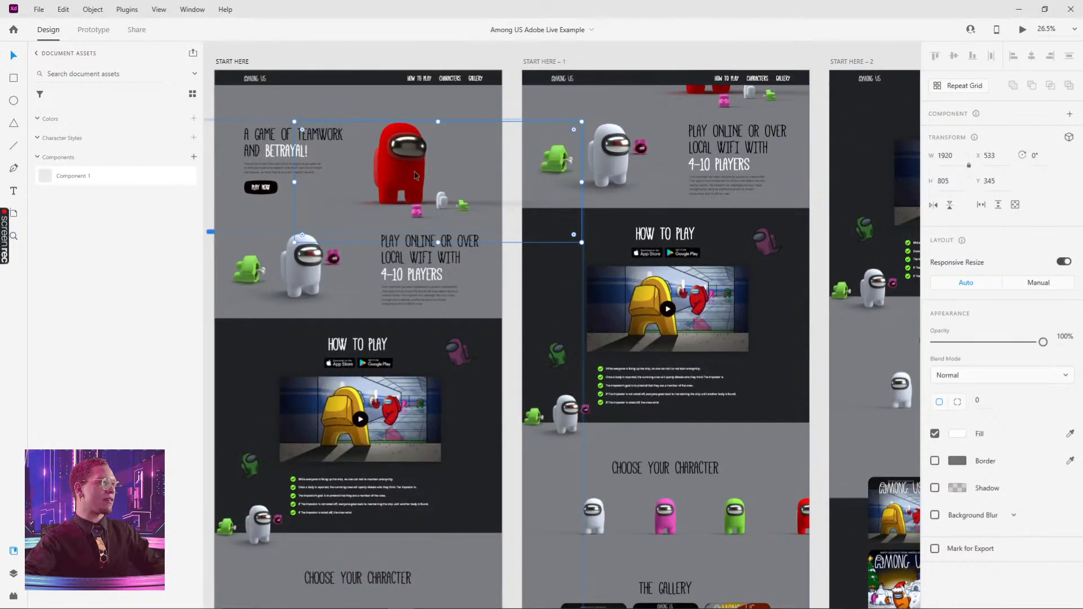
pyautogui.keyDown('shift'); pyautogui.click(309, 277); pyautogui.keyUp('shift')
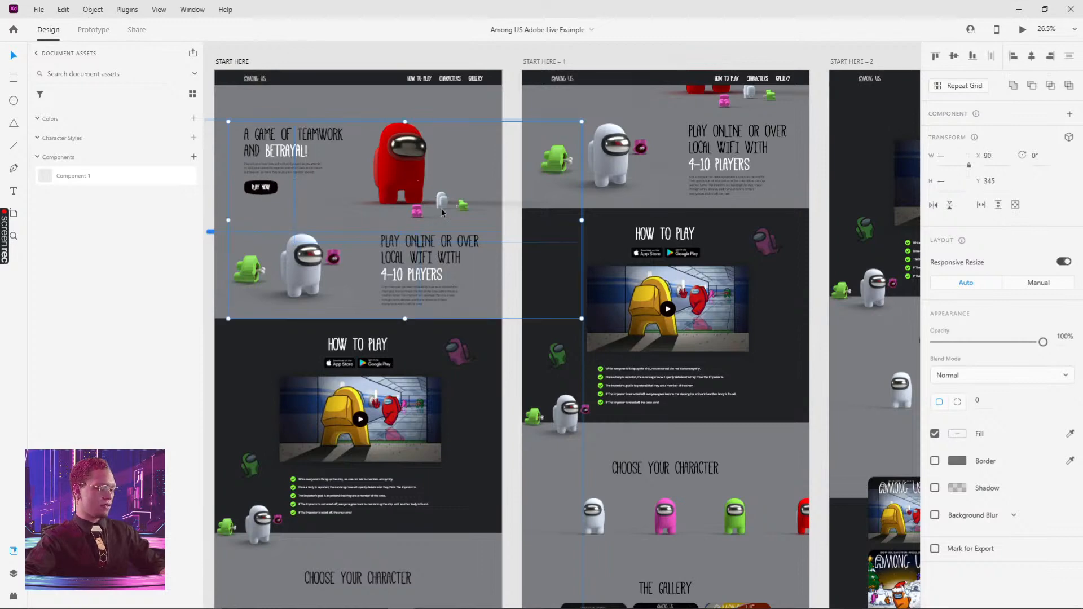
pyautogui.hotkey('ctrl', 'c')
pyautogui.hotkey('alt', 'Tab')
pyautogui.hotkey('ctrl', 'v')
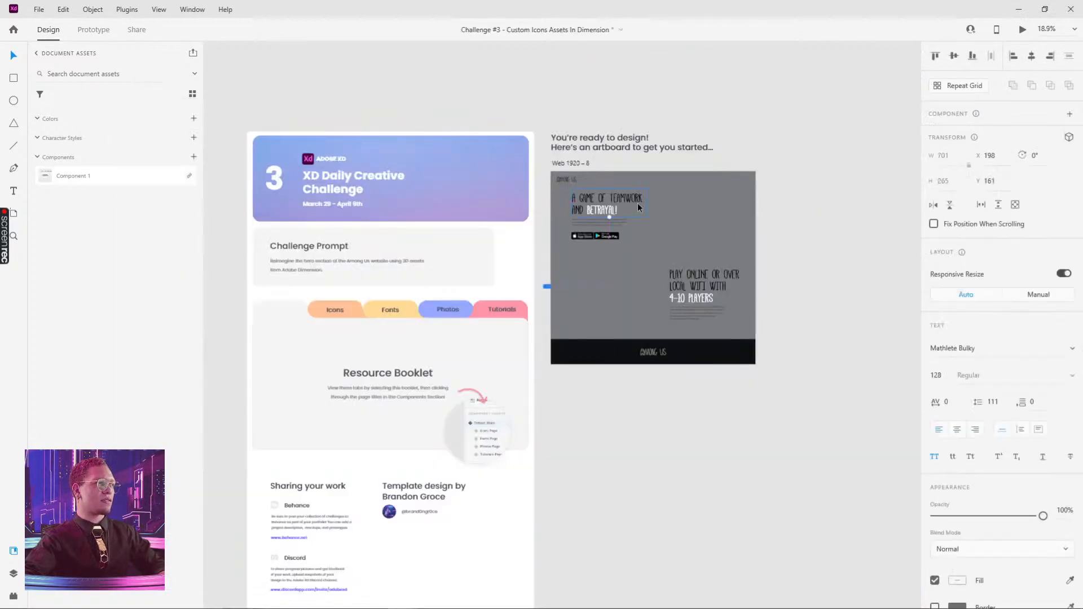
# Move the white astronaut render up to Y 976 and raise the red astronaut render beside the "A game of teamwork" heading.
pyautogui.click(619, 326)
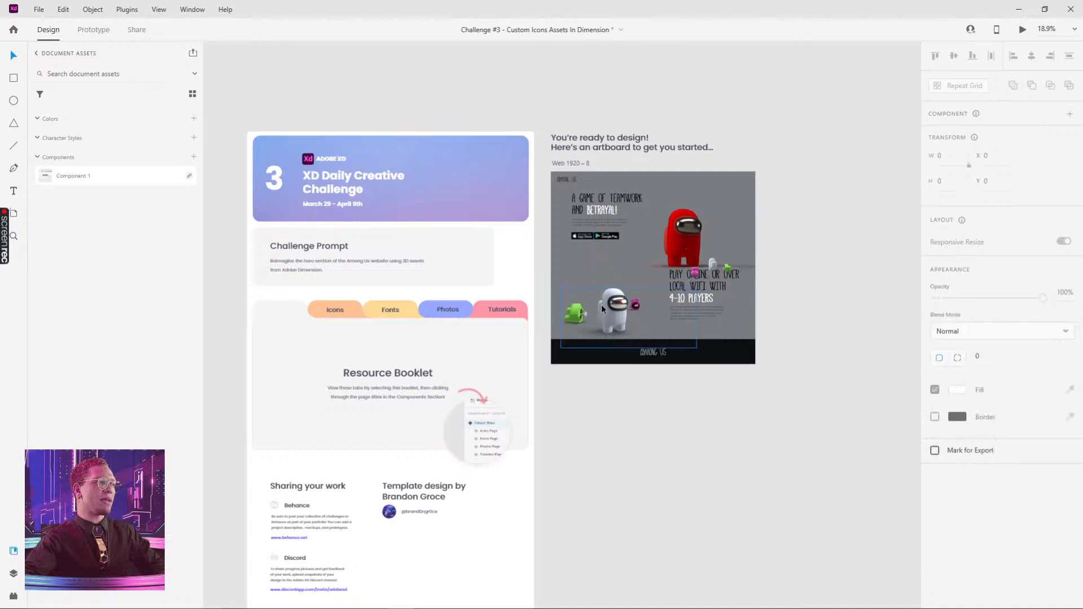
pyautogui.moveTo(619, 325); pyautogui.dragTo(620, 314)
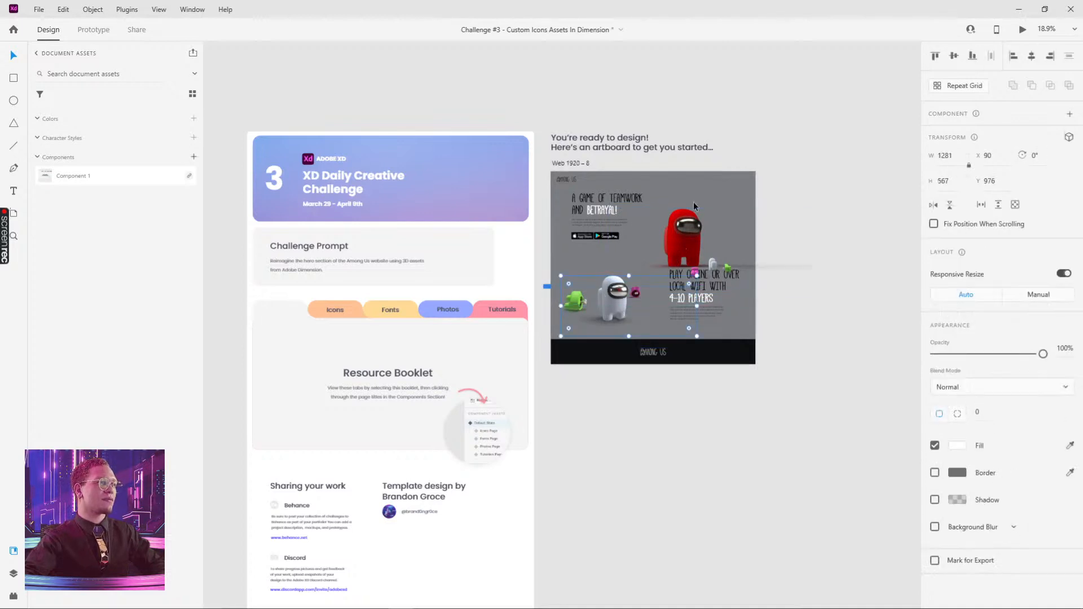
pyautogui.moveTo(692, 228); pyautogui.dragTo(693, 209)
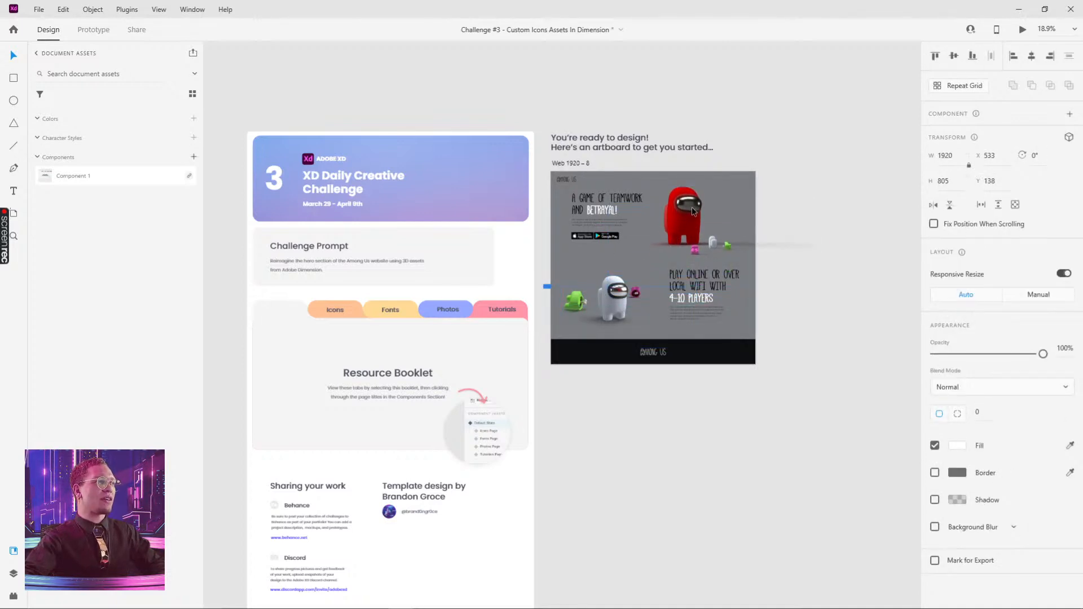
pyautogui.click(797, 191)
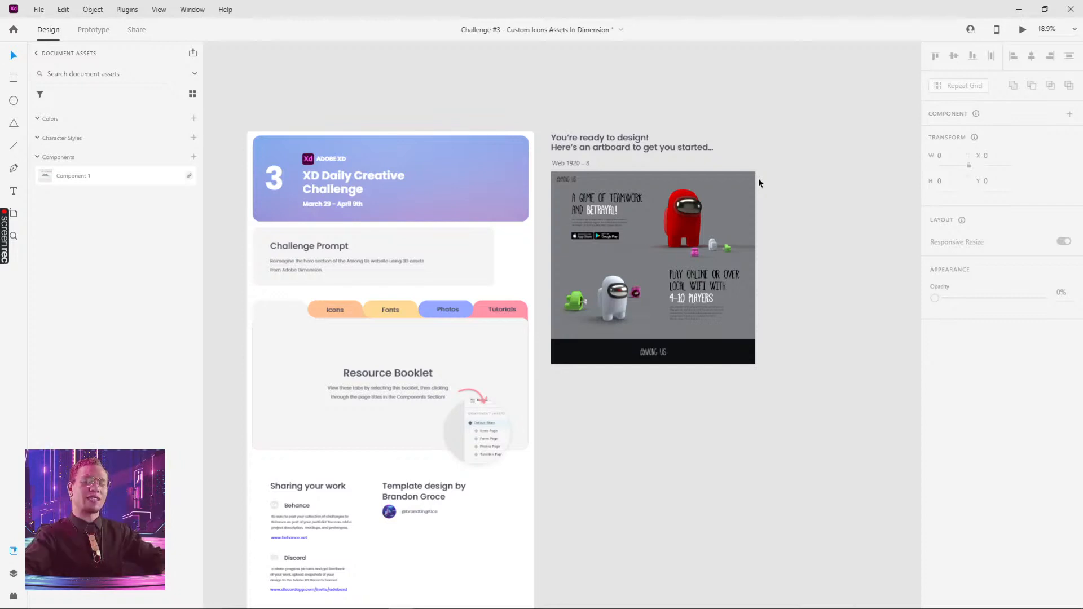
pyautogui.rightClick(809, 196)
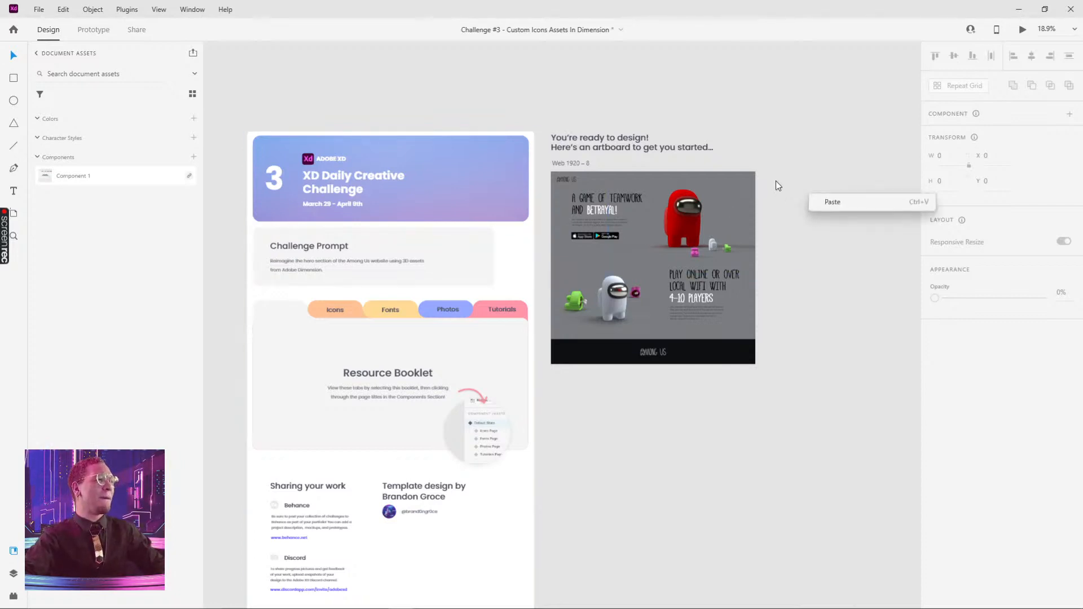
pyautogui.press('Escape')
# Examine the placed astronaut renders up close, and check the fonts of the hero heading and its body text.
pyautogui.keyDown('ctrl'); pyautogui.scroll(4, 759, 256); pyautogui.keyUp('ctrl')
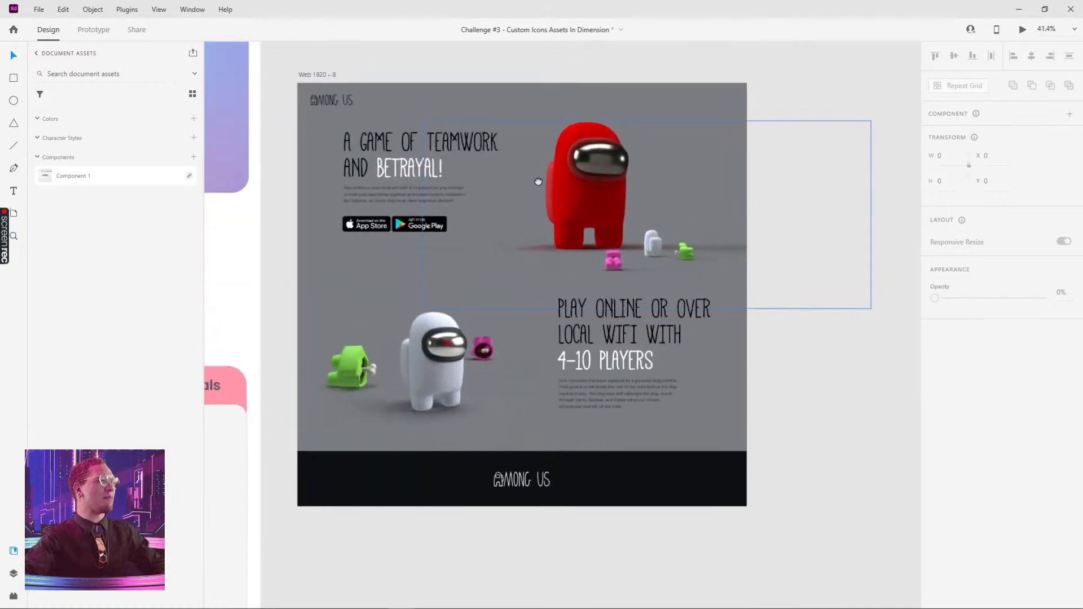
pyautogui.keyDown('ctrl'); pyautogui.scroll(4, 615, 279); pyautogui.keyUp('ctrl')
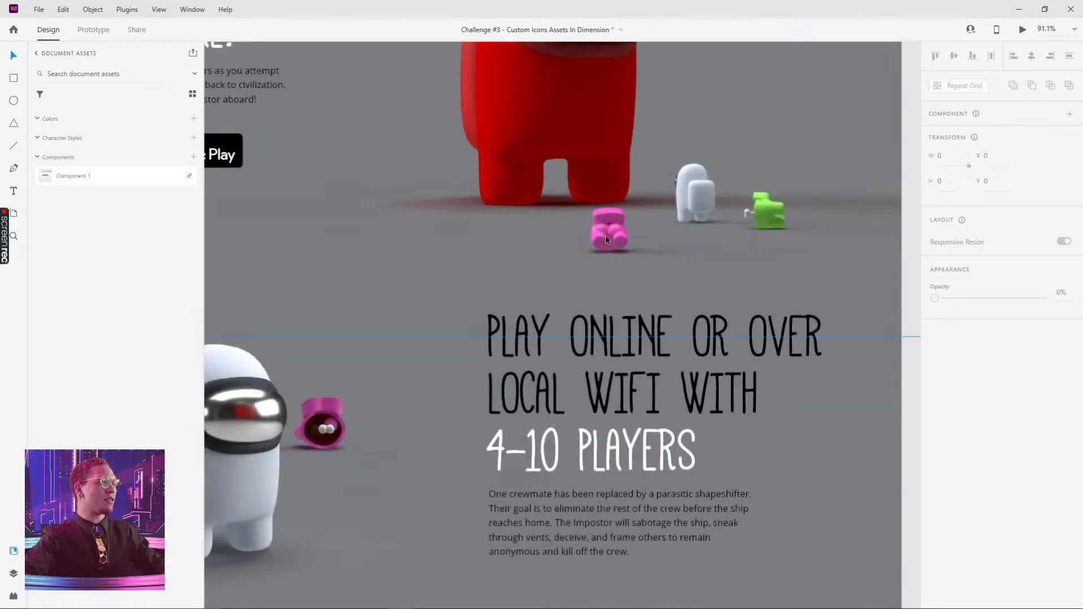
pyautogui.moveTo(390, 222); pyautogui.dragTo(476, 265, button='middle')
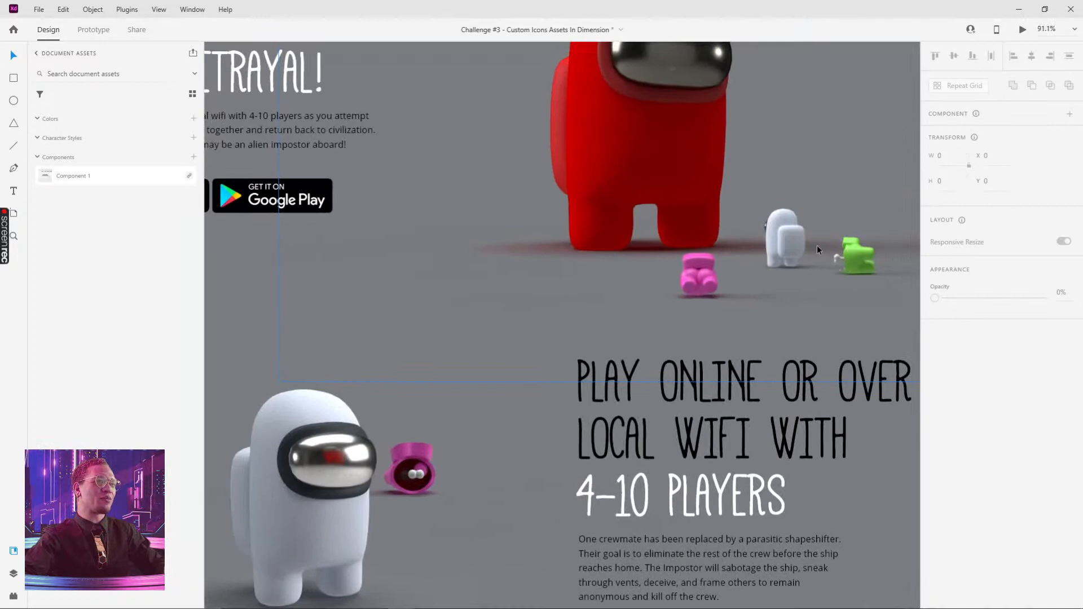
pyautogui.keyDown('ctrl'); pyautogui.scroll(-3, 502, 237); pyautogui.keyUp('ctrl')
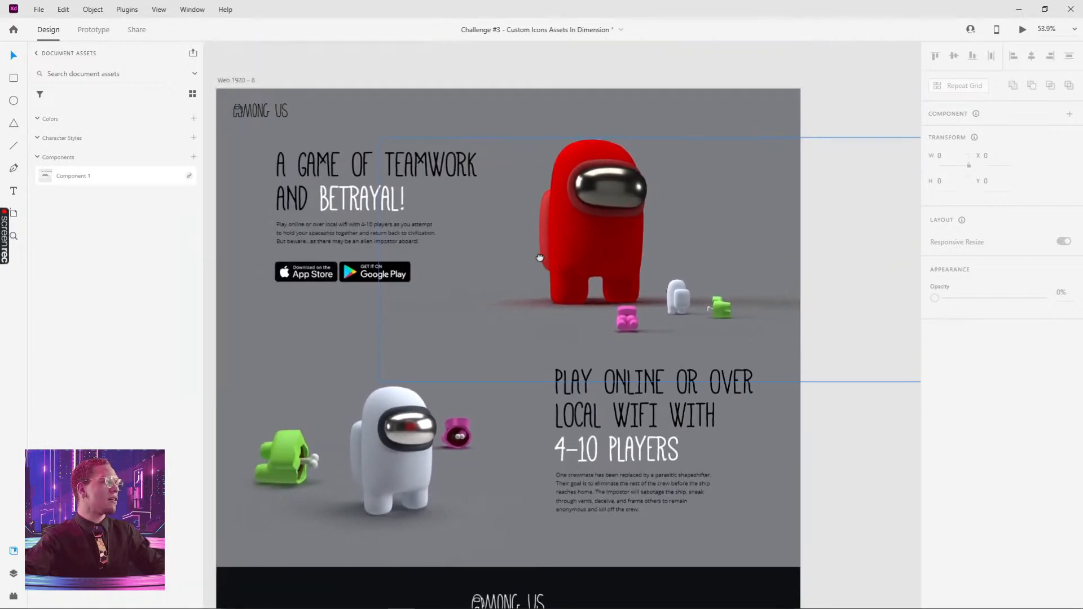
pyautogui.keyDown('ctrl'); pyautogui.scroll(-2, 323, 80); pyautogui.keyUp('ctrl')
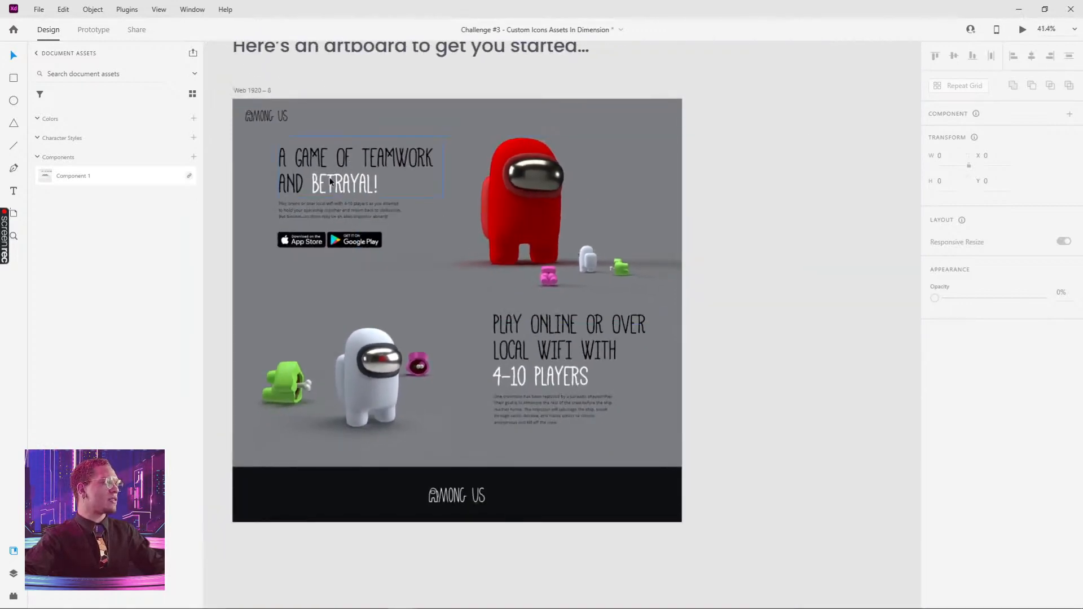
pyautogui.click(343, 163)
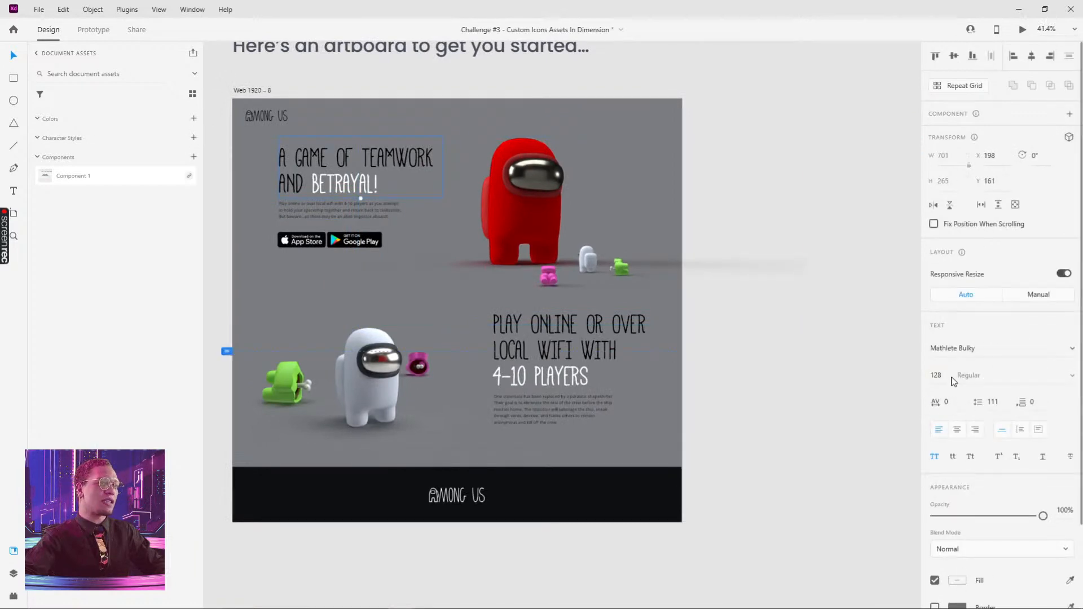
pyautogui.click(973, 347)
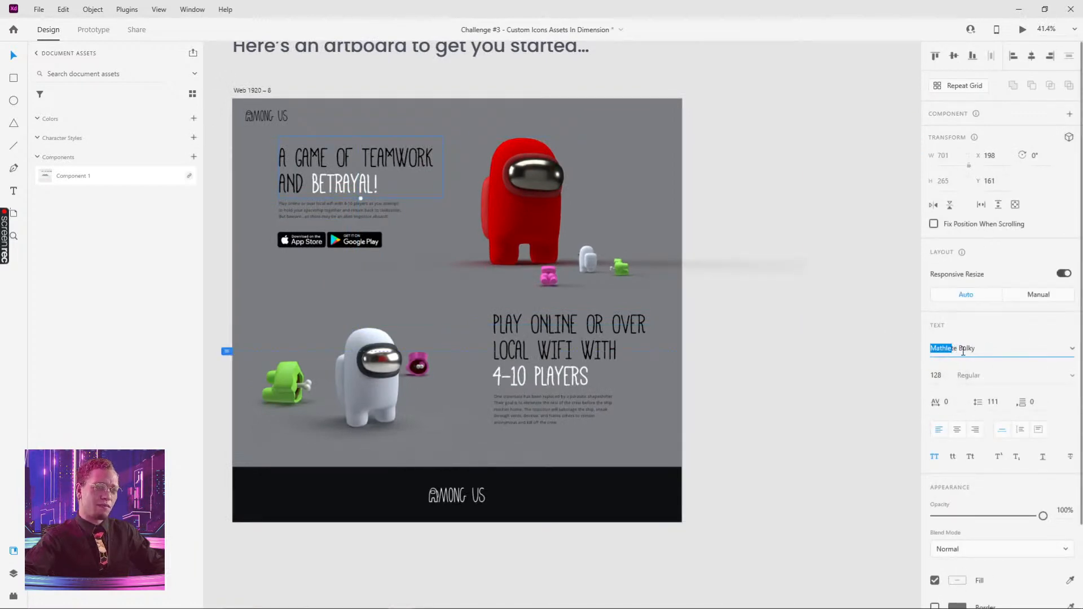
pyautogui.click(774, 302)
pyautogui.click(313, 206)
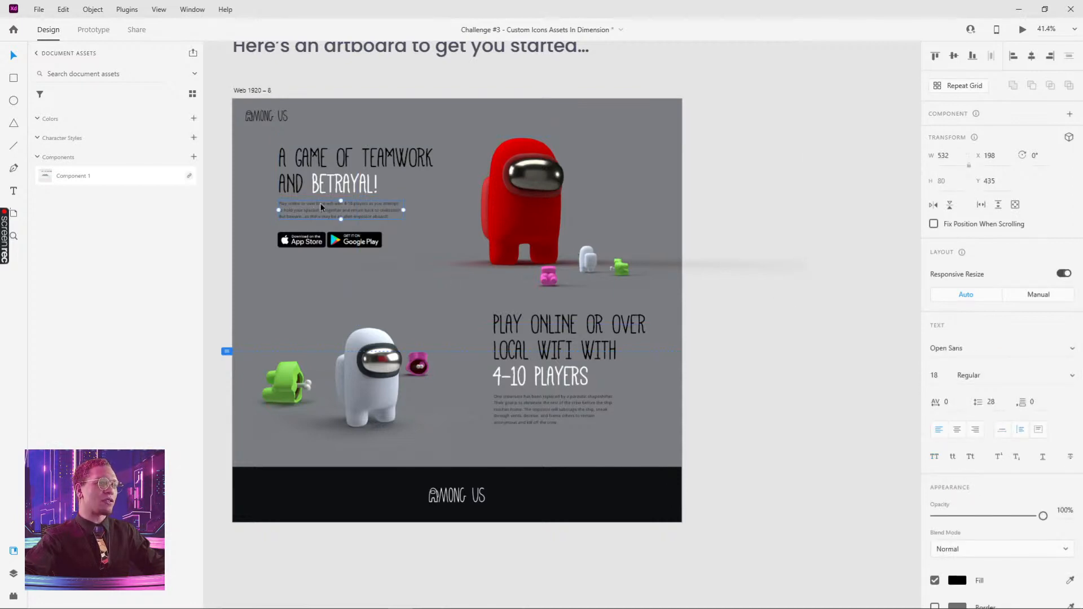
# Try duplicating the Web 1920 – 8 artboard beside the original, and undo the copy.
pyautogui.click(260, 90)
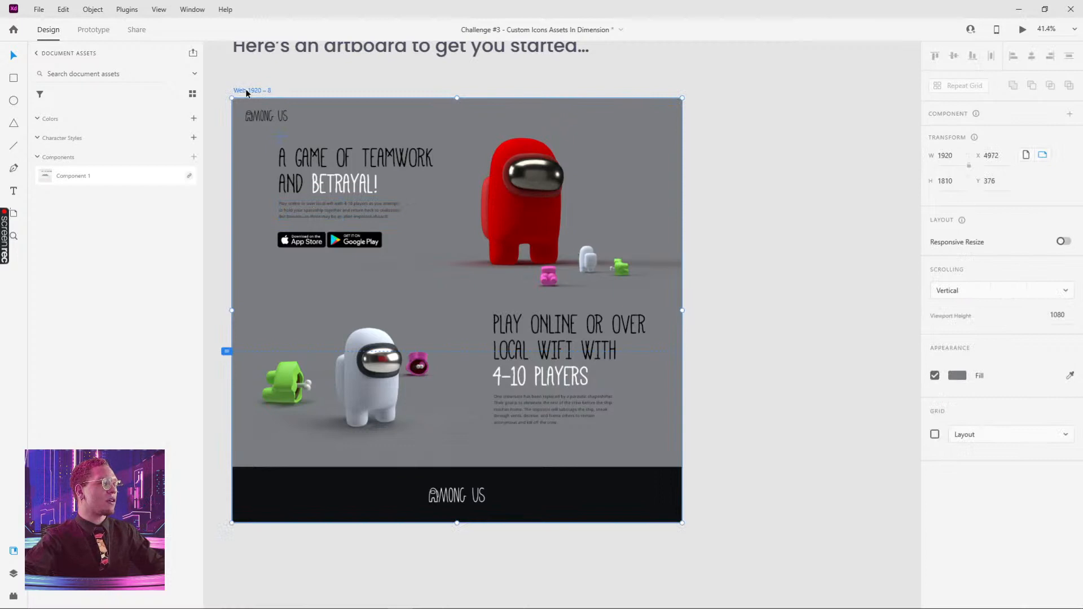
pyautogui.keyDown('alt'); pyautogui.moveTo(245, 89); pyautogui.dragTo(744, 113); pyautogui.keyUp('alt')
pyautogui.click(793, 69)
pyautogui.hscroll(3, 708, 113)
pyautogui.keyDown('ctrl'); pyautogui.scroll(-3, 723, 109); pyautogui.keyUp('ctrl')
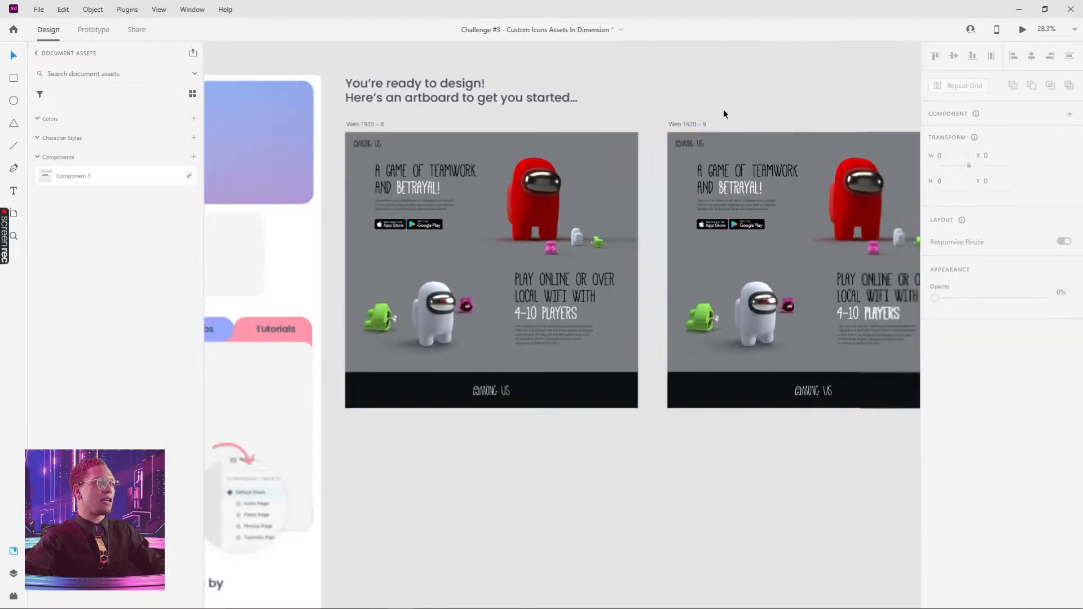
pyautogui.hotkey('ctrl', 'z')
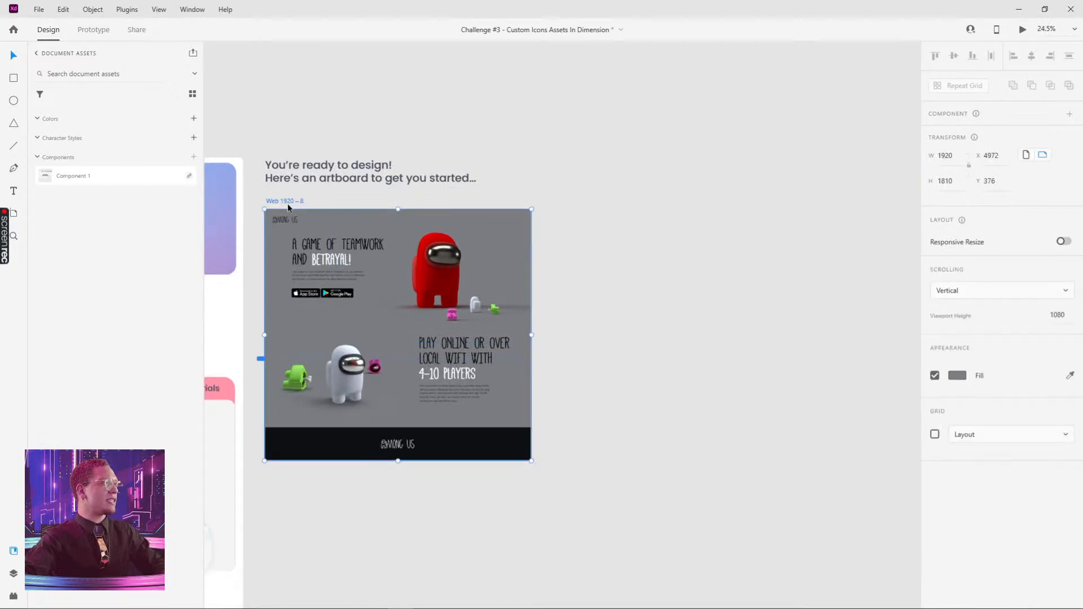
# Move the Web 1920 – 8 artboard away from the starter text to X 7936, and duplicate it.
pyautogui.moveTo(330, 205); pyautogui.dragTo(679, 138)
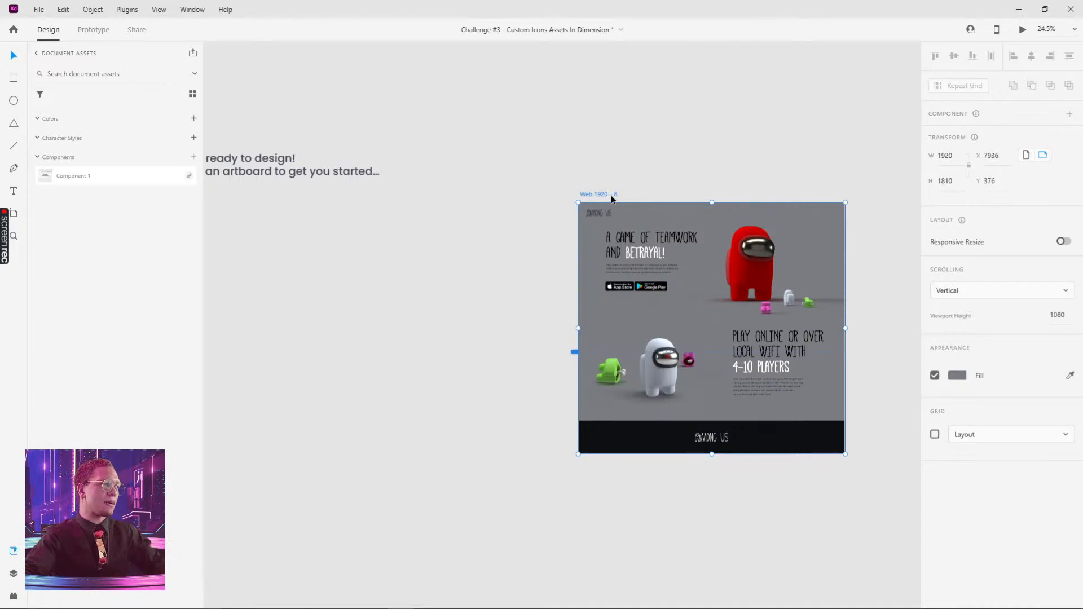
pyautogui.hotkey('ctrl', 'd')
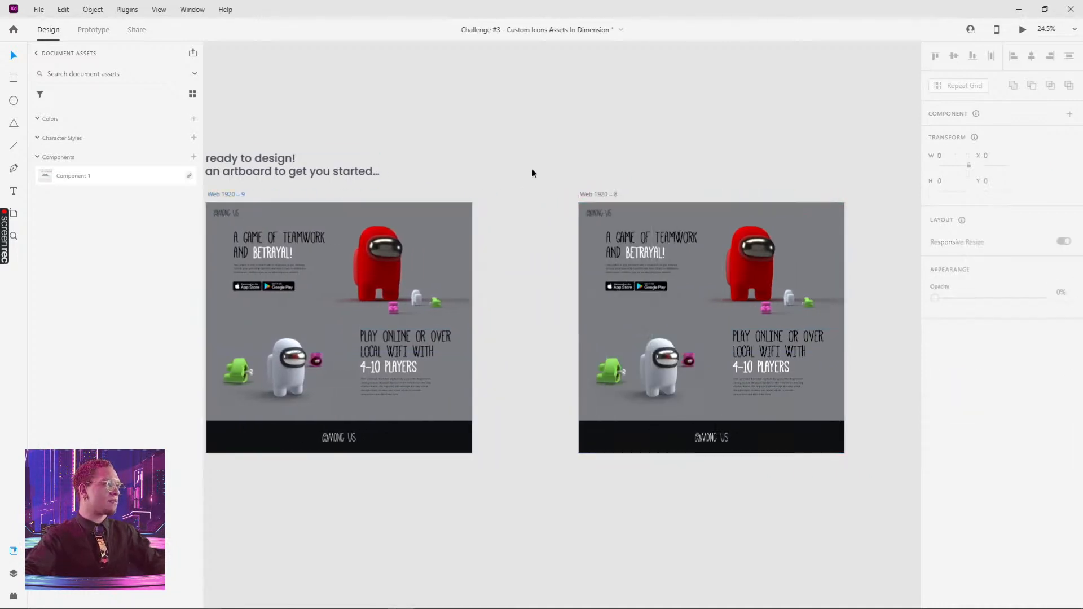
# Try setting the Web 1920 – 9 artboard's height to 1080, and undo the change.
pyautogui.click(229, 196)
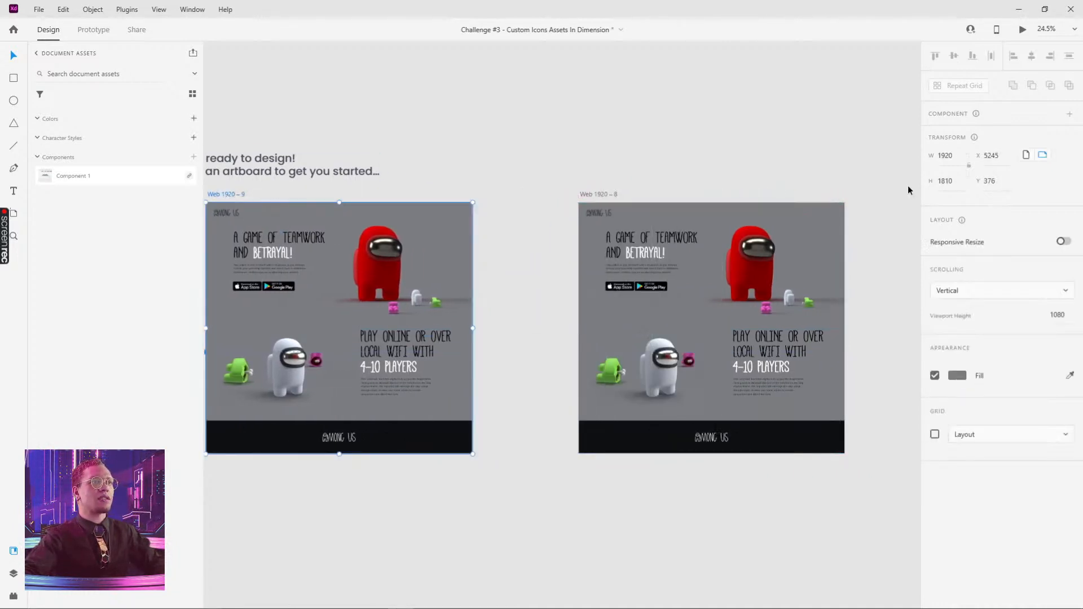
pyautogui.click(999, 155)
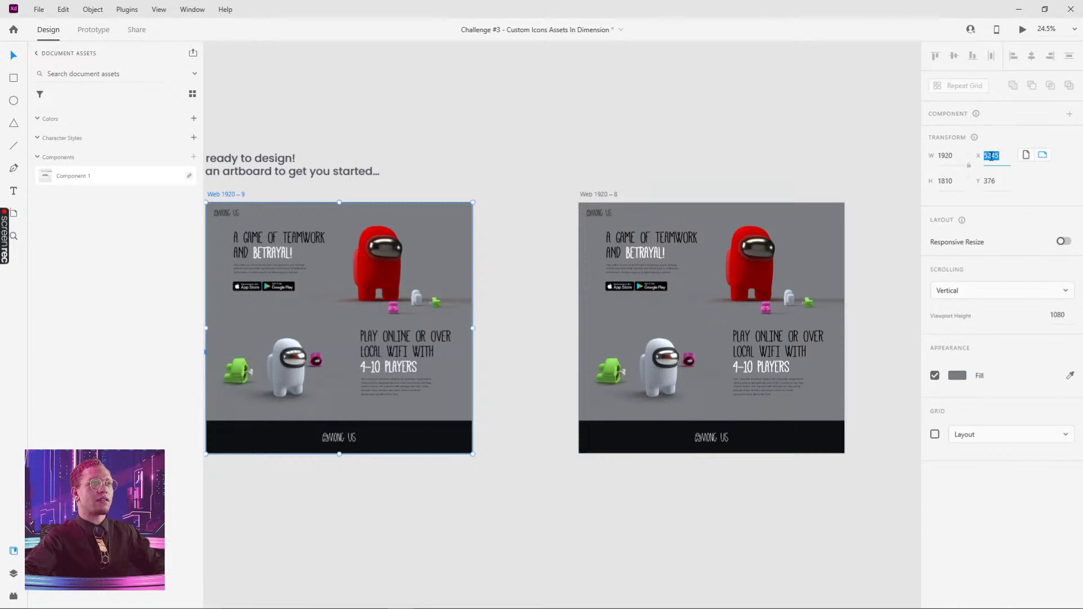
pyautogui.click(957, 181)
pyautogui.write('1080')
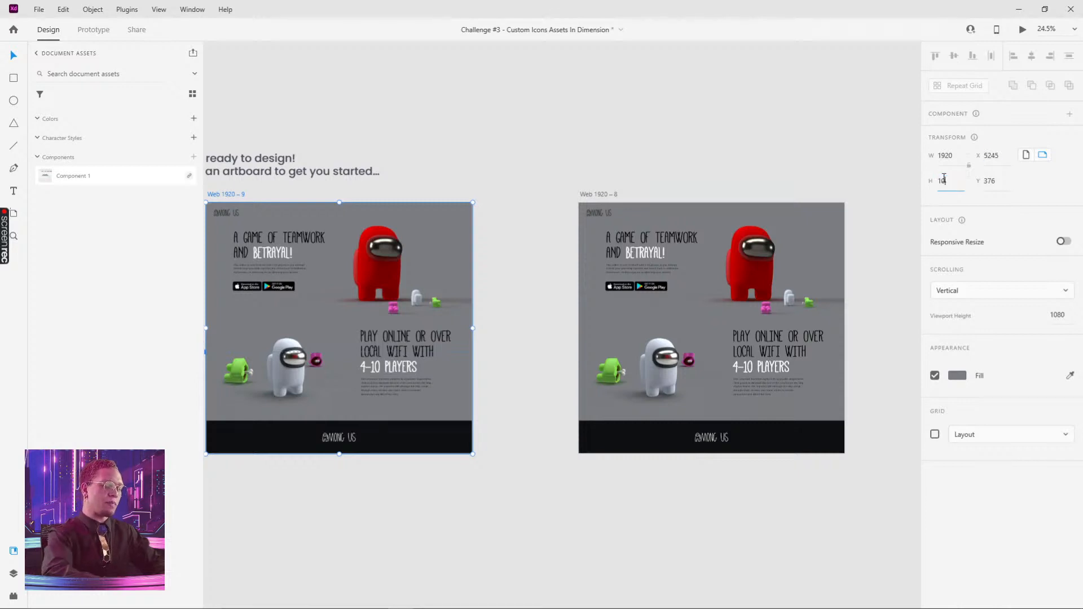
pyautogui.press('Return')
pyautogui.hotkey('ctrl', 'z')
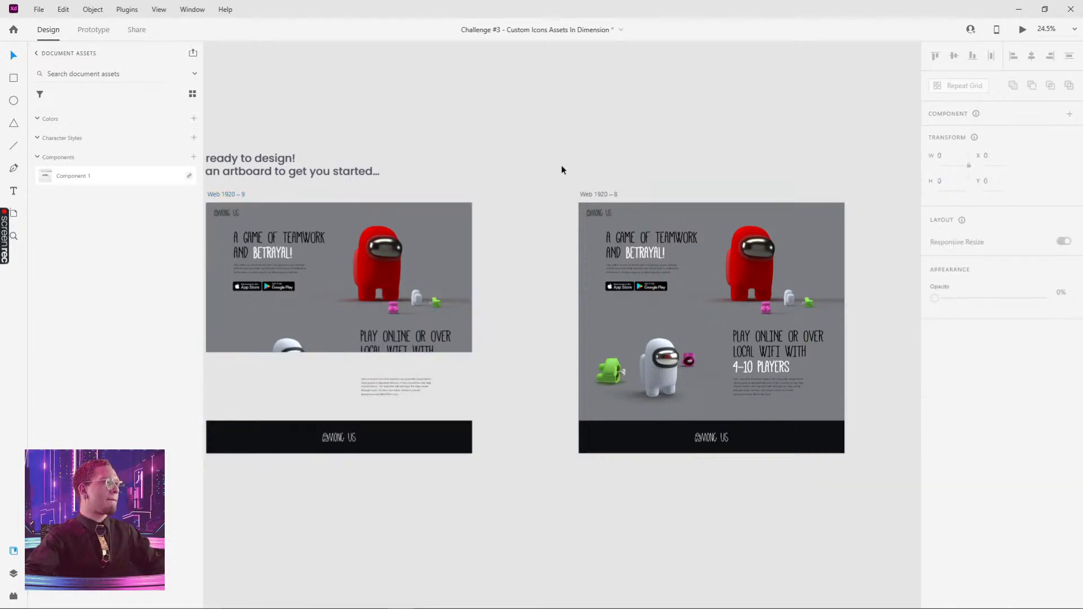
pyautogui.moveTo(561, 169); pyautogui.dragTo(670, 134)
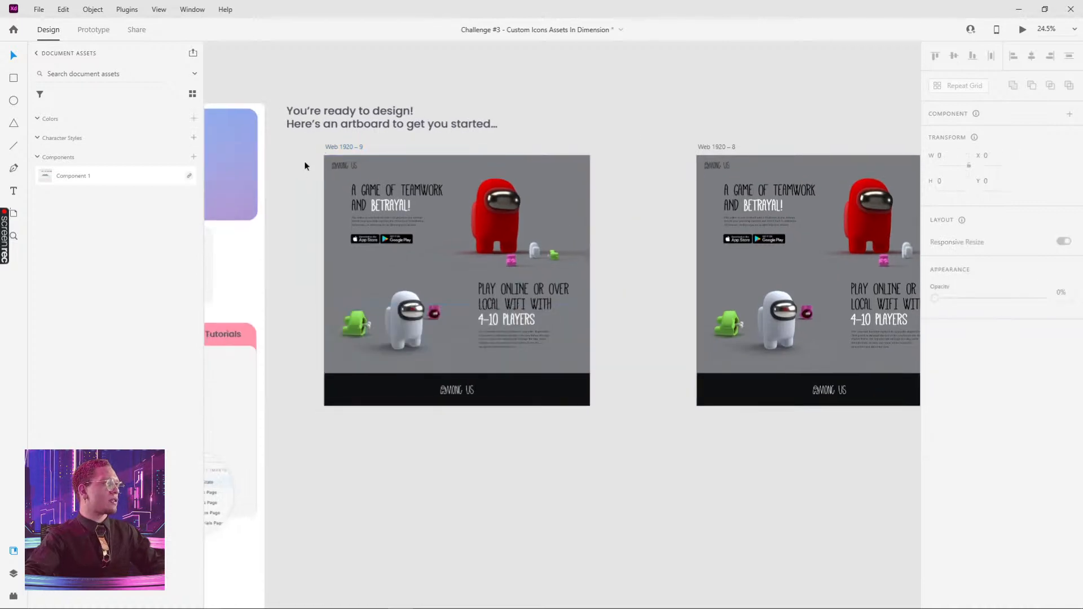
pyautogui.moveTo(307, 163); pyautogui.dragTo(605, 400)
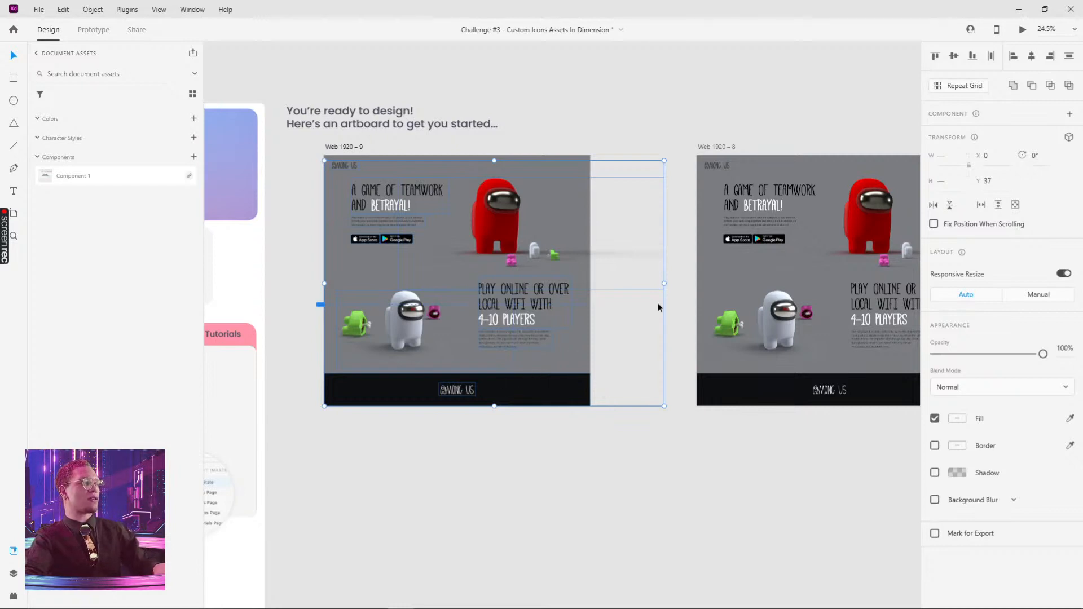
pyautogui.click(687, 290)
pyautogui.press('Delete')
pyautogui.hotkey('ctrl', 'z')
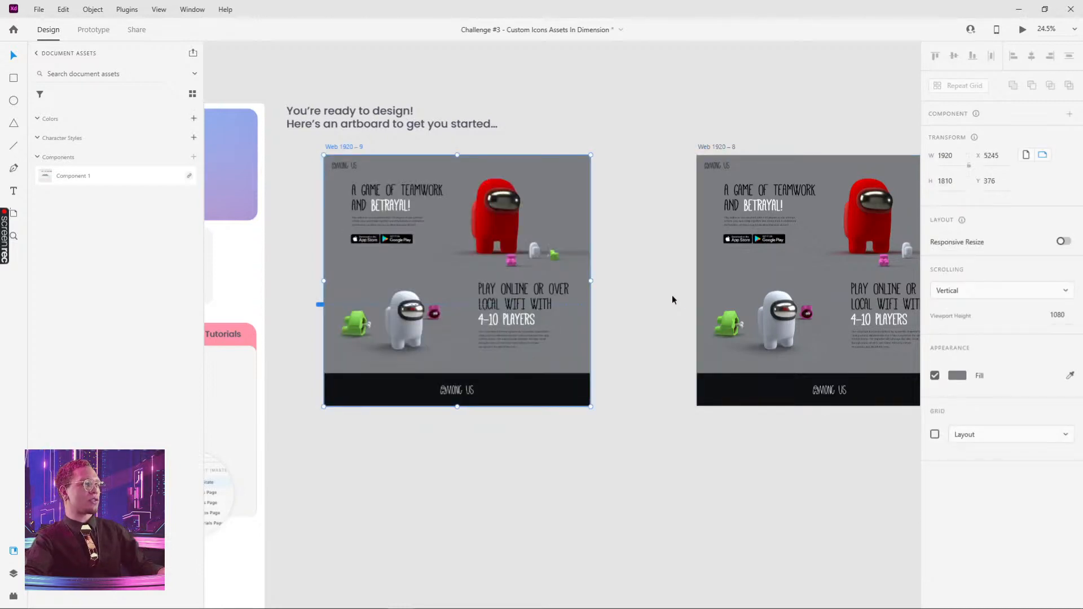
pyautogui.hotkey('ctrl', 'z')
pyautogui.hotkey('ctrl', 'z')
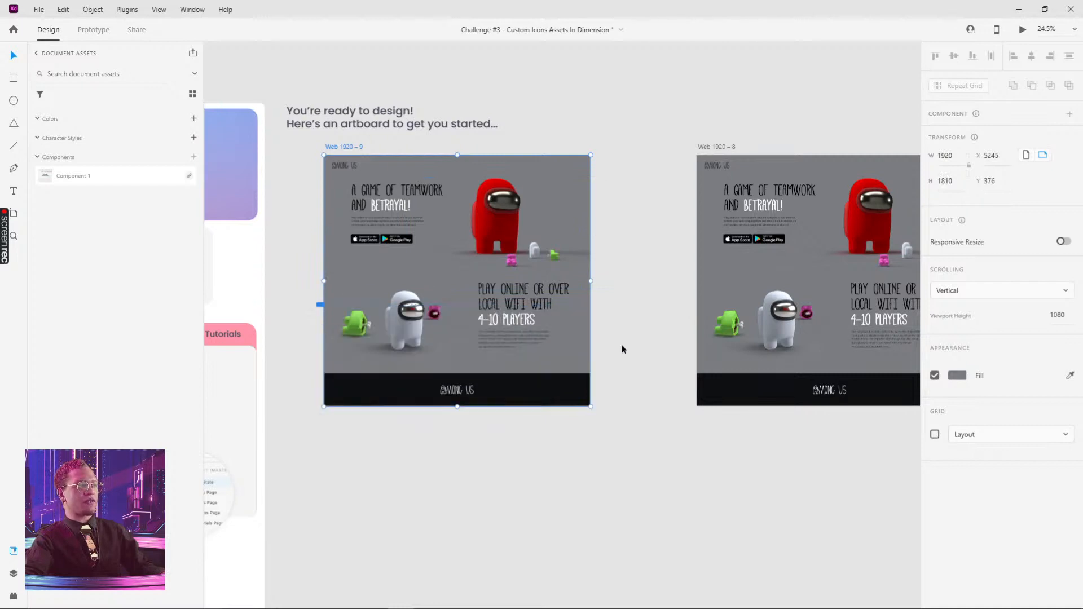
# Group all the contents of the Web 1920 – 9 artboard.
pyautogui.click(621, 344)
pyautogui.moveTo(383, 215); pyautogui.dragTo(598, 395)
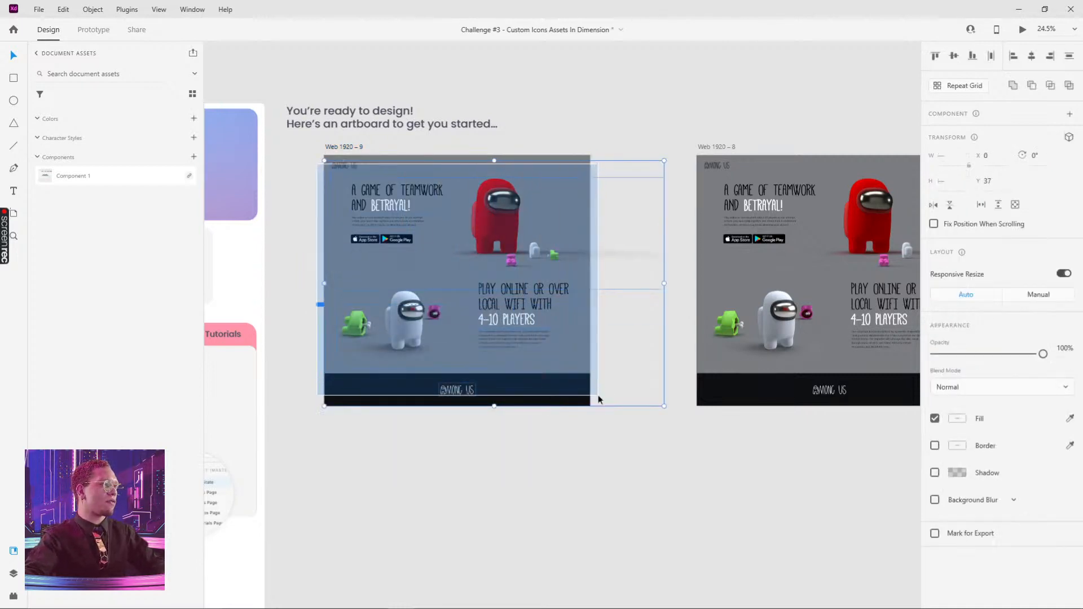
pyautogui.click(629, 138)
# Set the Web 1920 – 9 artboard's height to 1080.
pyautogui.click(340, 149)
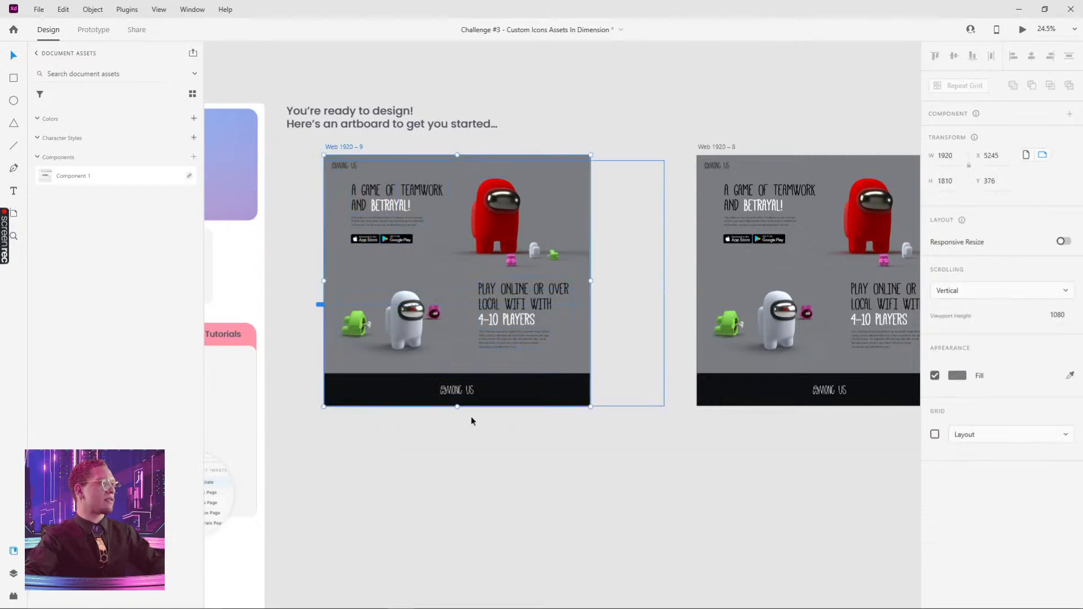
pyautogui.click(953, 182)
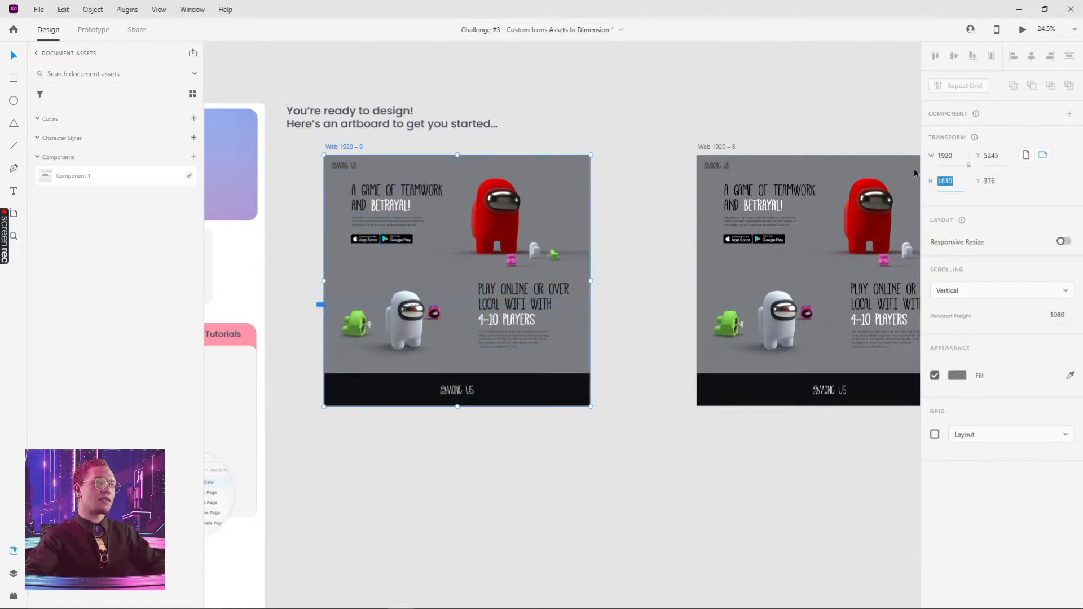
pyautogui.write('1080')
pyautogui.press('Return')
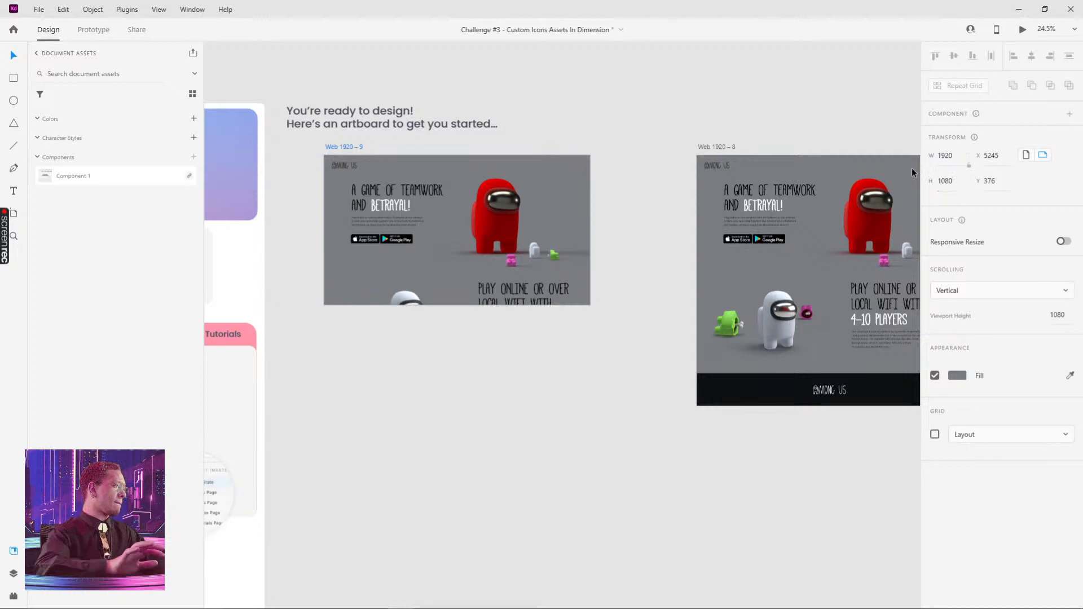
pyautogui.click(540, 371)
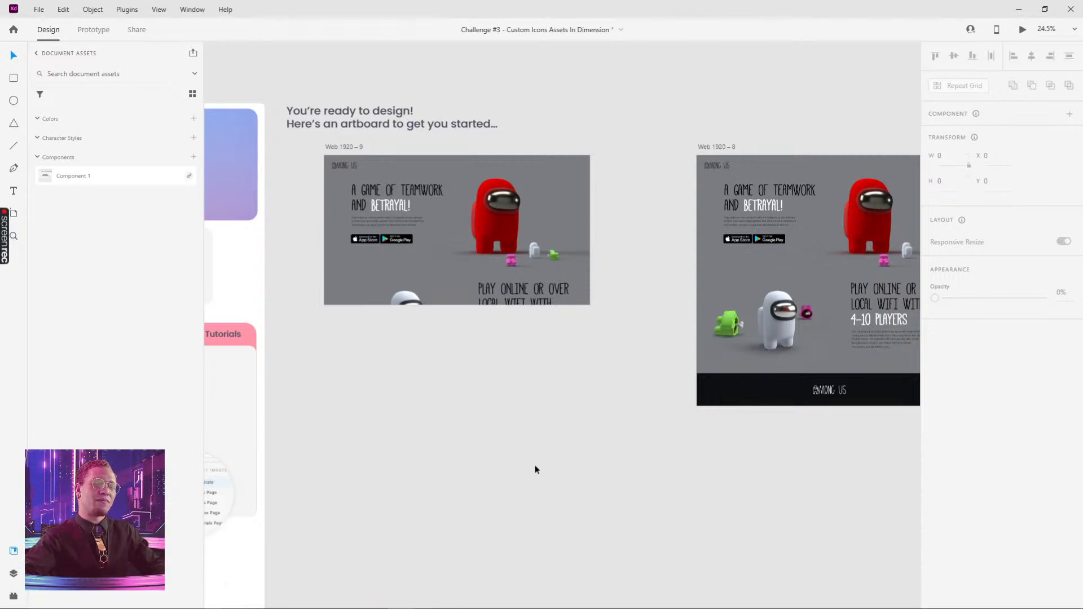
# Move the Web 1920 – 8 artboard out of the row to X 10837, Y 2422.
pyautogui.rightClick(531, 350)
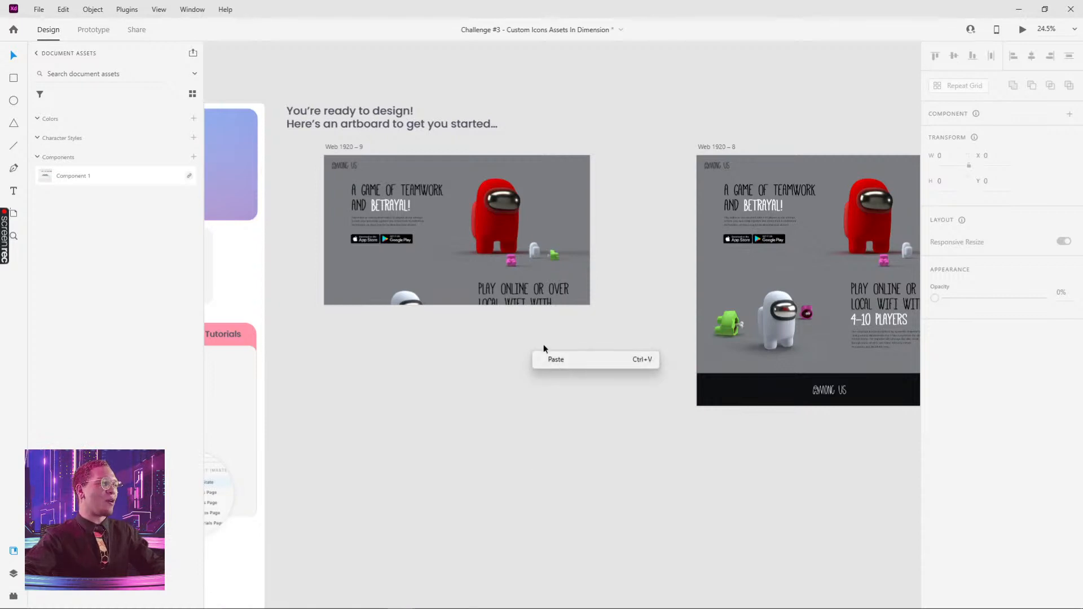
pyautogui.click(545, 357)
pyautogui.keyDown('ctrl'); pyautogui.scroll(-3, 635, 218); pyautogui.keyUp('ctrl')
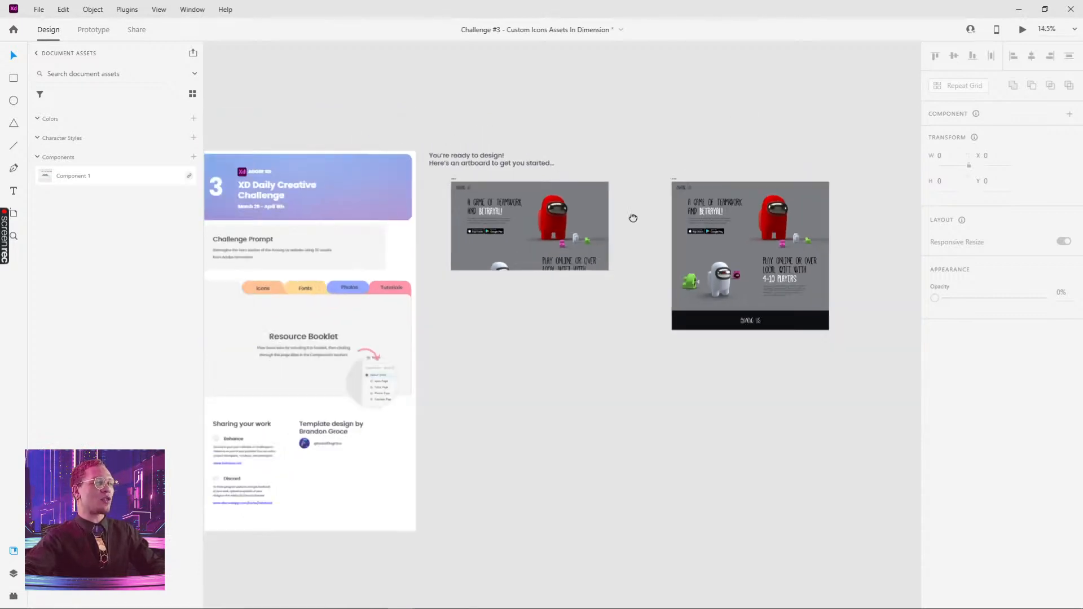
pyautogui.moveTo(634, 218); pyautogui.dragTo(494, 245, button='middle')
pyautogui.moveTo(533, 207); pyautogui.dragTo(771, 374)
pyautogui.click(707, 181)
pyautogui.click(749, 239)
# Duplicate the Web 1920 – 9 artboard at X 9806 in the same row, and extend the copy's height to 1812.
pyautogui.keyDown('alt'); pyautogui.moveTo(313, 205); pyautogui.dragTo(686, 215); pyautogui.keyUp('alt')
pyautogui.moveTo(763, 296); pyautogui.dragTo(770, 356)
pyautogui.keyDown('ctrl'); pyautogui.scroll(6, 792, 360); pyautogui.keyUp('ctrl')
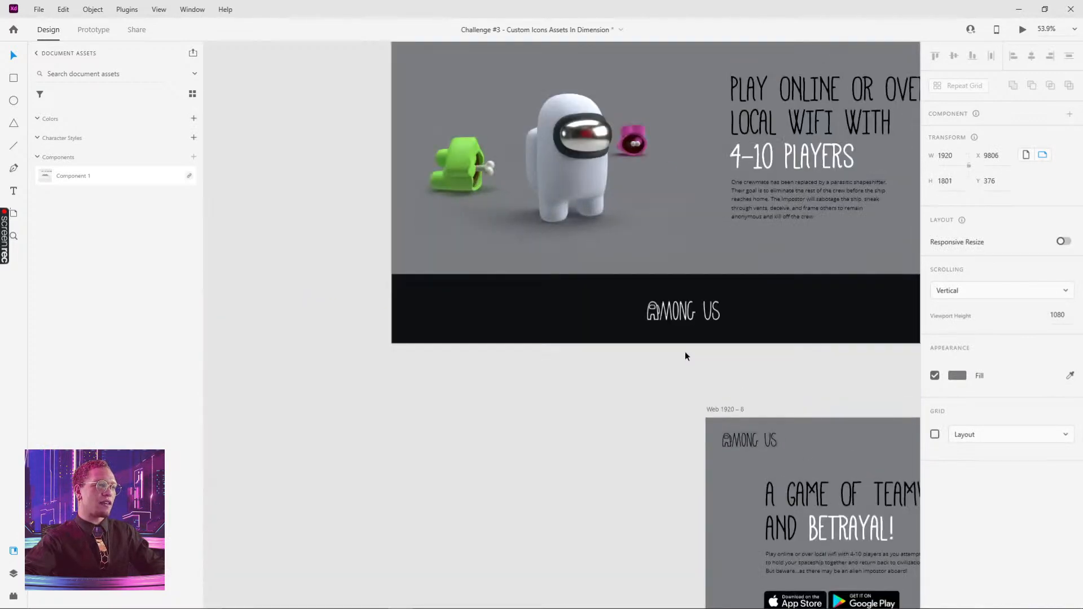
pyautogui.moveTo(683, 344)
pyautogui.mouseDown()
pyautogui.moveTo(686, 355)
pyautogui.moveTo(693, 346)
pyautogui.mouseUp()
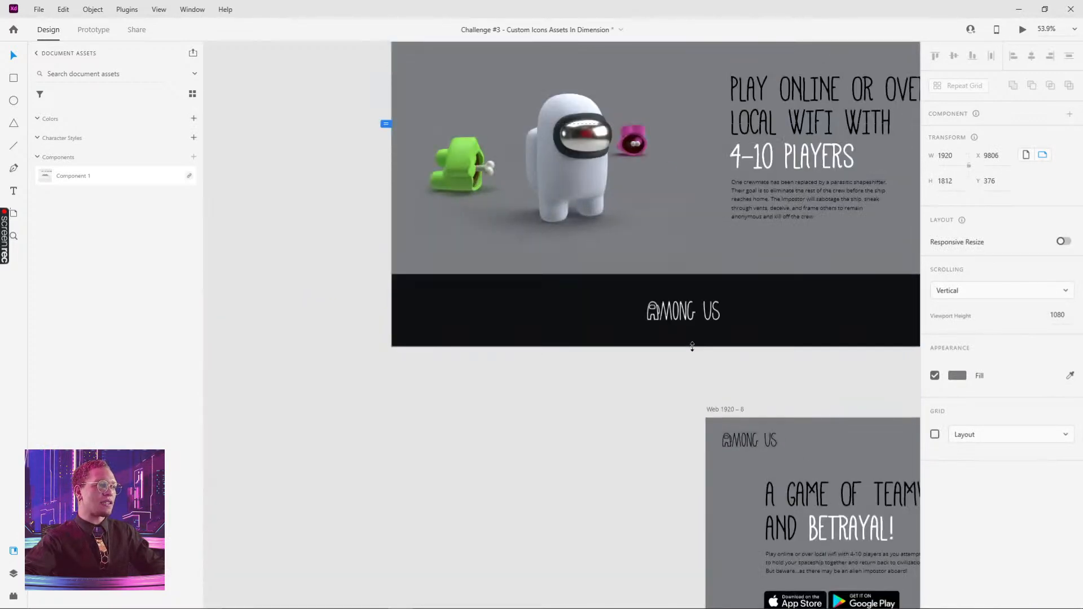
pyautogui.click(680, 376)
# Delete the Web 1920 – 8 artboard.
pyautogui.click(723, 408)
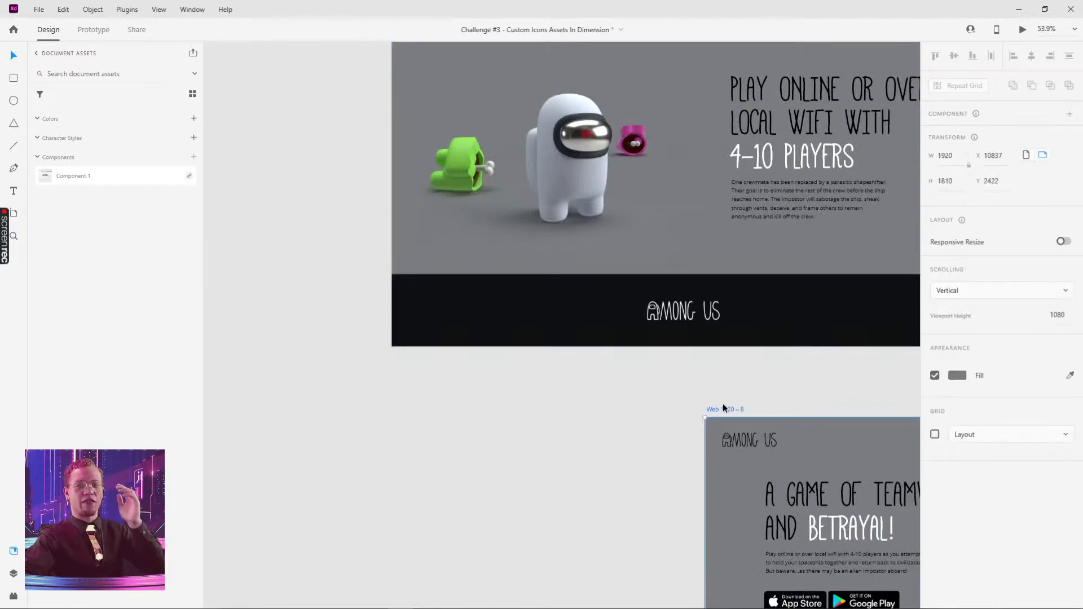
pyautogui.press('Delete')
pyautogui.keyDown('ctrl'); pyautogui.scroll(-5, 440, 338); pyautogui.keyUp('ctrl')
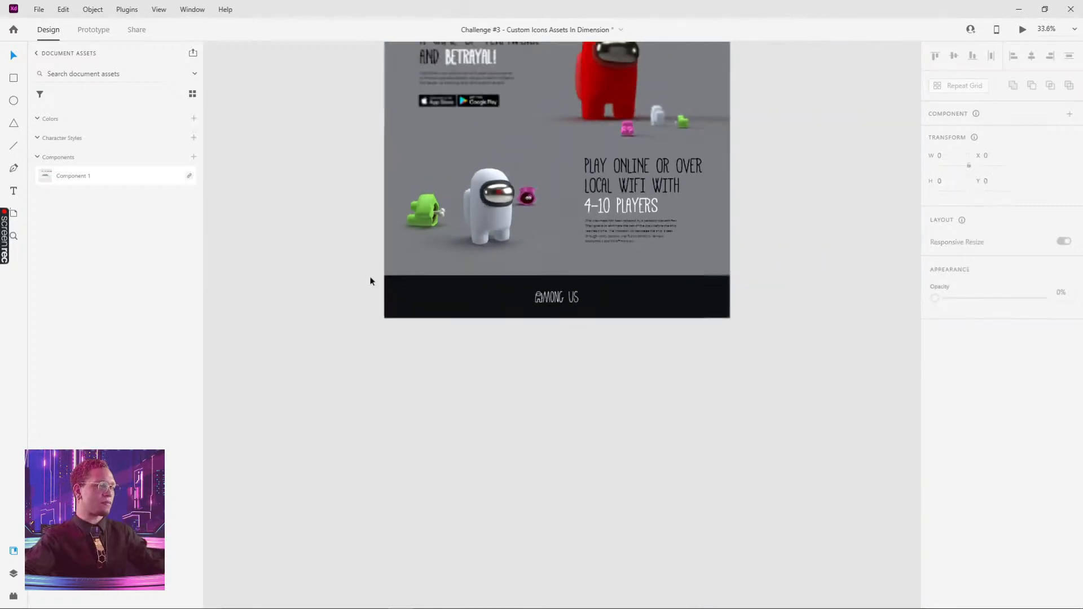
pyautogui.moveTo(478, 321); pyautogui.dragTo(609, 322, button='middle')
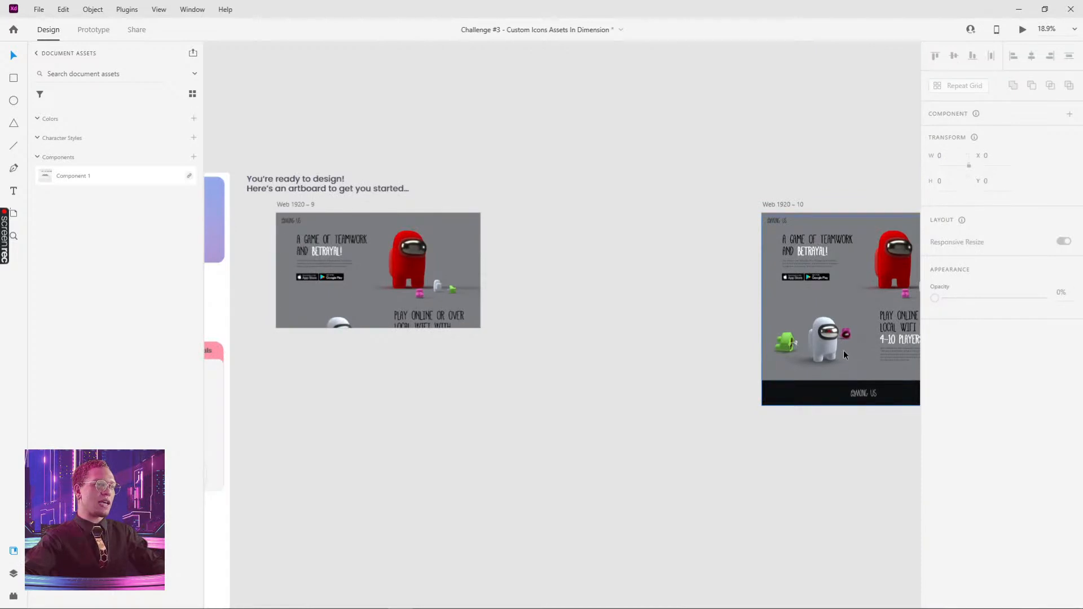
pyautogui.moveTo(843, 352); pyautogui.dragTo(677, 318, button='middle')
pyautogui.moveTo(465, 293); pyautogui.dragTo(591, 308, button='middle')
# Duplicate the Web 1920 – 9 artboard directly beside the original, before the Web 1920 – 10 artboard.
pyautogui.click(375, 217)
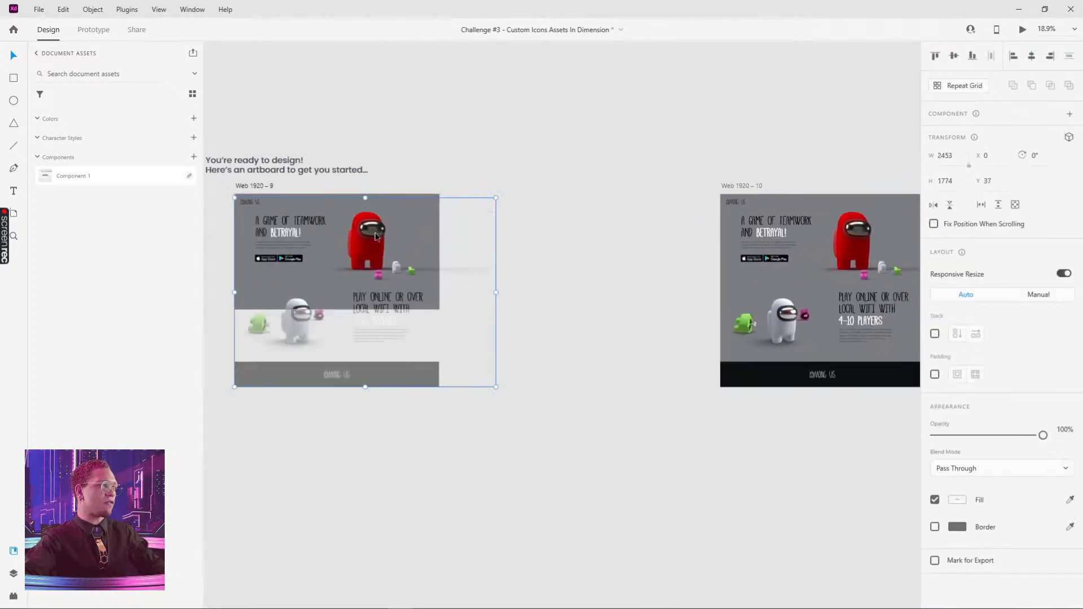
pyautogui.click(806, 257)
pyautogui.keyDown('shift'); pyautogui.hscroll(-2, 505, 275); pyautogui.keyUp('shift')
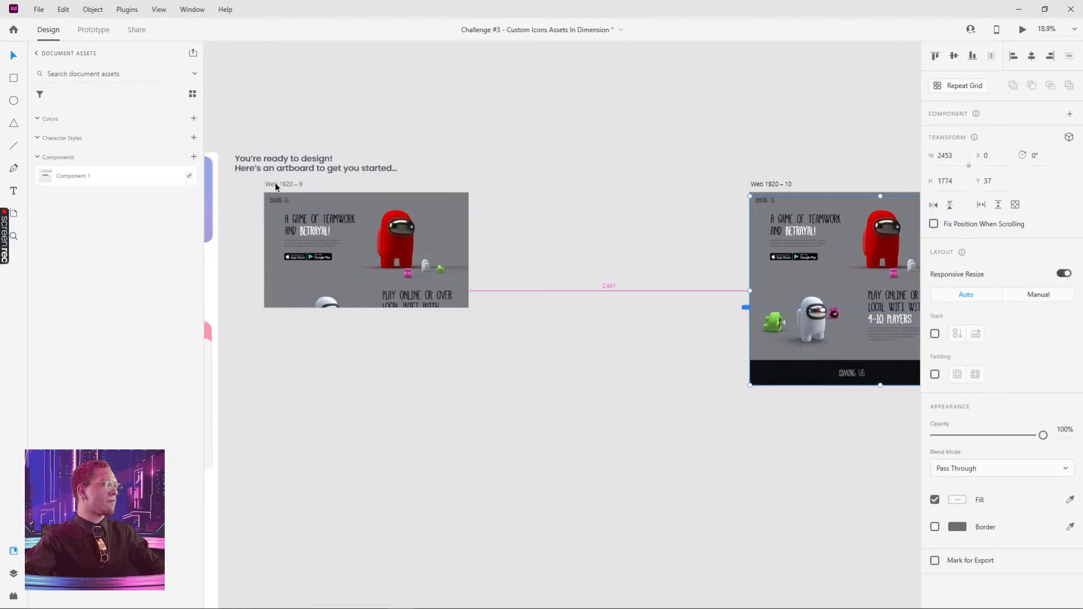
pyautogui.keyDown('alt'); pyautogui.moveTo(276, 182); pyautogui.dragTo(500, 193); pyautogui.keyUp('alt')
pyautogui.click(529, 143)
# Move the content group in the Web 1920 – 11 artboard up to Y -694, showing the white astronaut section and footer.
pyautogui.moveTo(433, 242); pyautogui.dragTo(550, 238, button='middle')
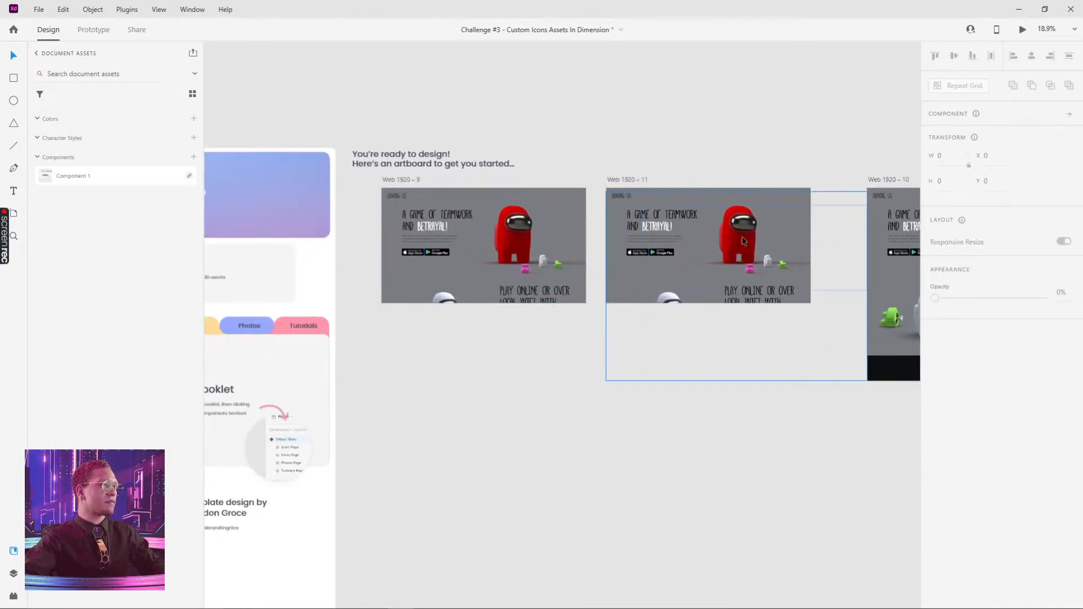
pyautogui.moveTo(744, 240); pyautogui.dragTo(744, 170)
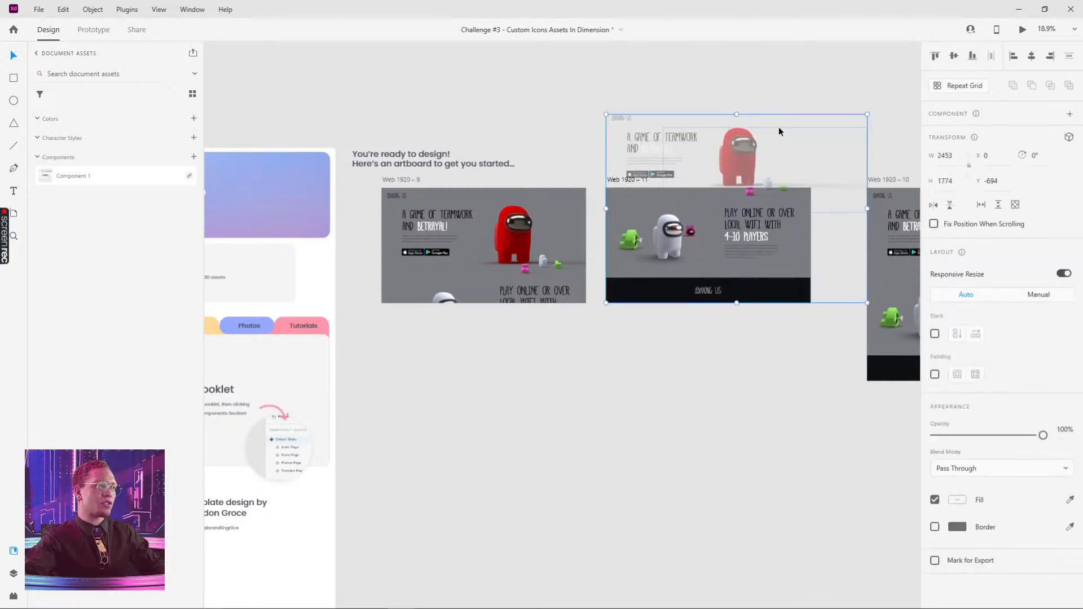
pyautogui.click(808, 72)
pyautogui.moveTo(797, 113); pyautogui.dragTo(714, 122, button='middle')
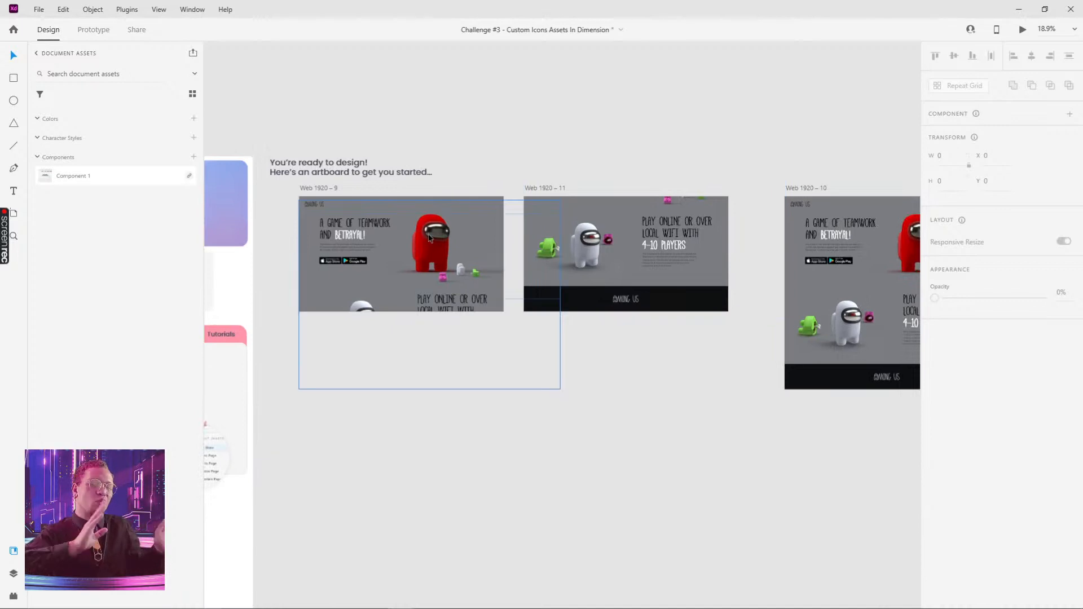
# Link the Web 1920 – 9 artboard to Web 1920 – 11 as a prototype interaction with a Time trigger and 2 s delay.
pyautogui.click(326, 189)
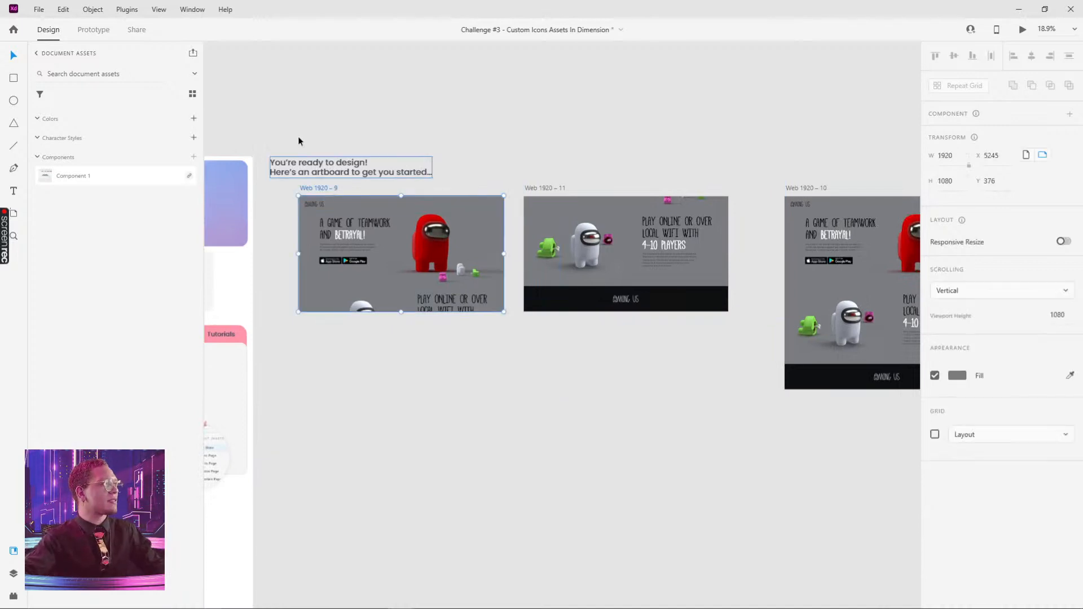
pyautogui.click(93, 29)
pyautogui.moveTo(504, 243); pyautogui.dragTo(592, 252)
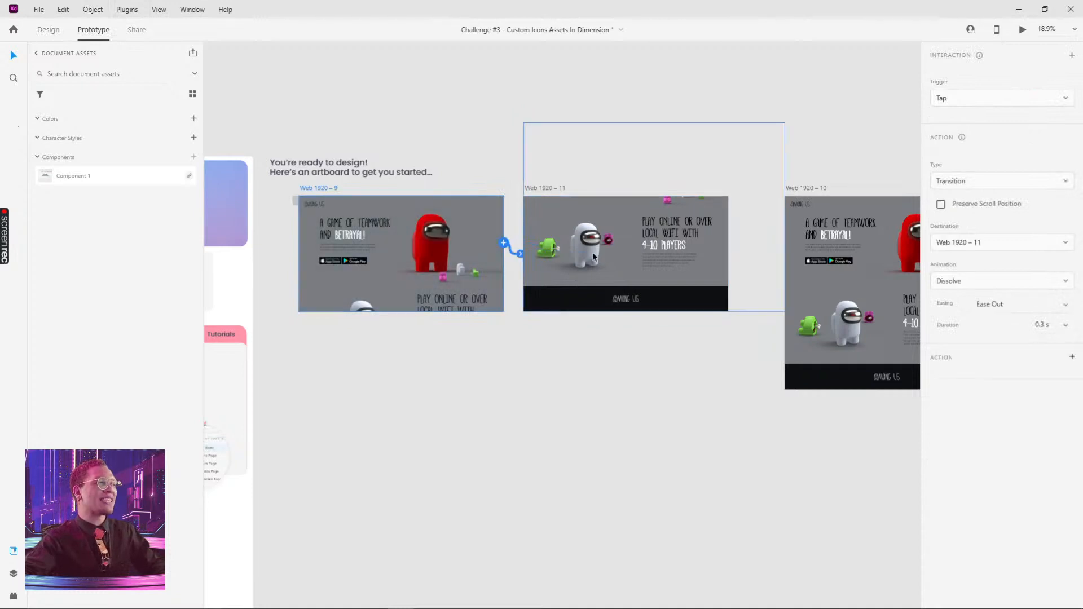
pyautogui.click(975, 99)
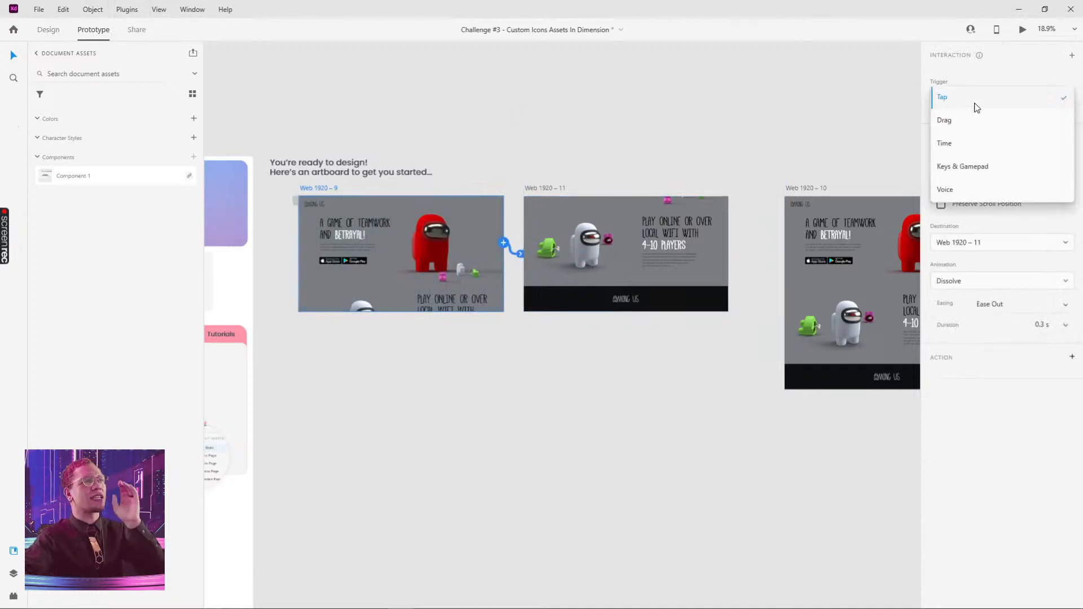
pyautogui.click(968, 144)
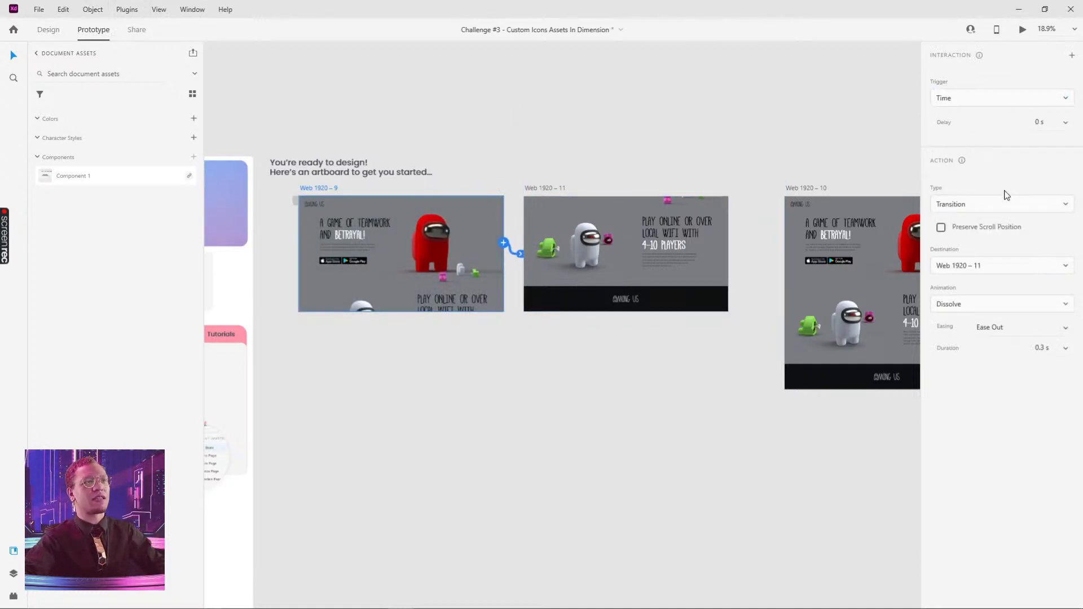
pyautogui.click(1040, 122)
pyautogui.moveTo(1039, 122); pyautogui.dragTo(1032, 123)
pyautogui.write('2')
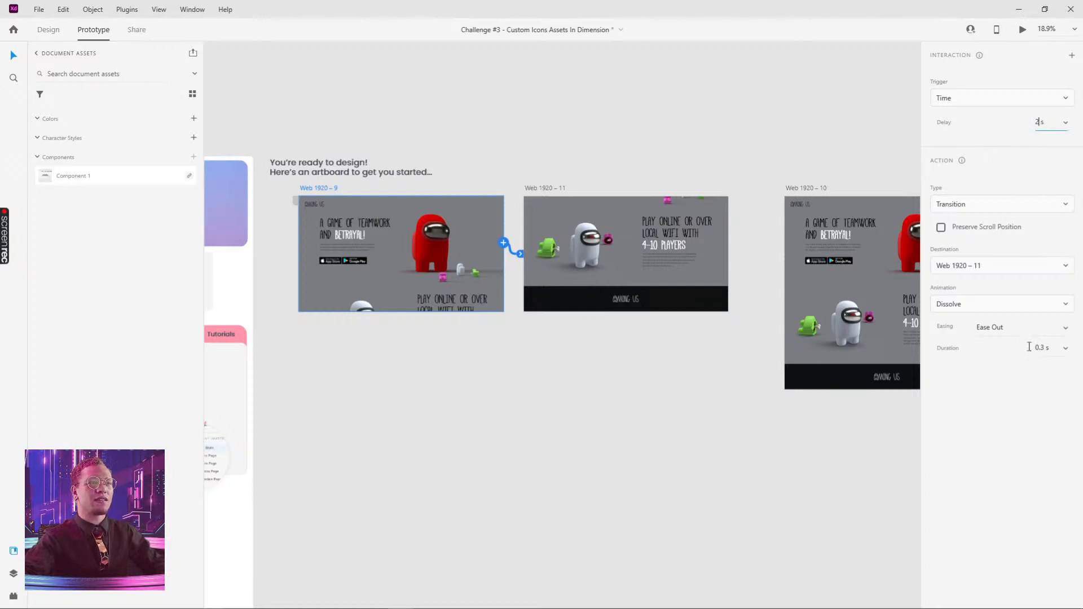
# Set the transition's easing to Snap and its duration to 2.5 s, and preview the prototype.
pyautogui.click(1066, 328)
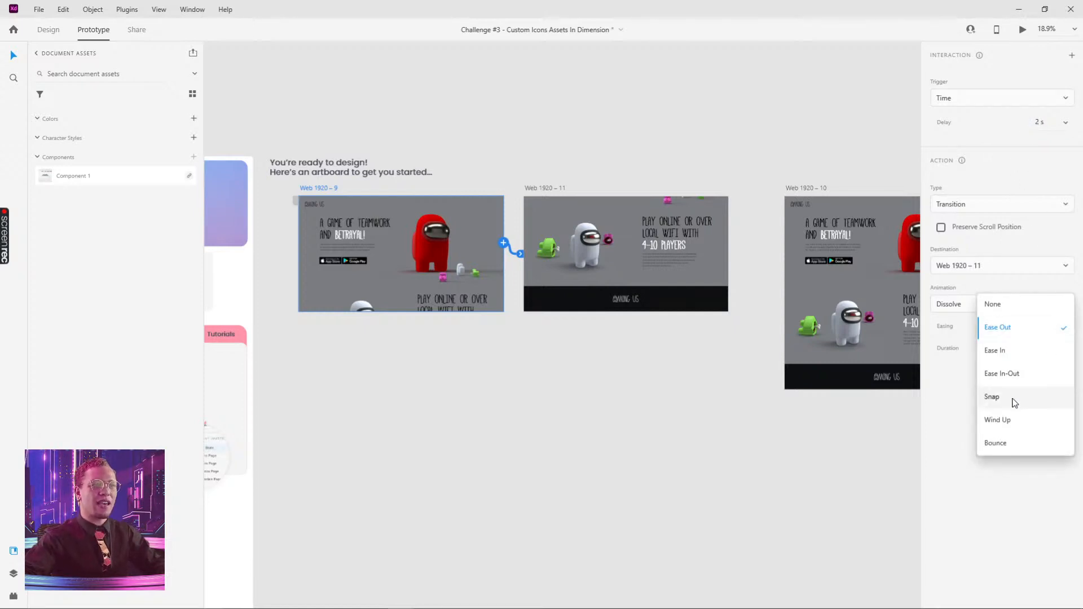
pyautogui.click(1014, 398)
pyautogui.click(1041, 348)
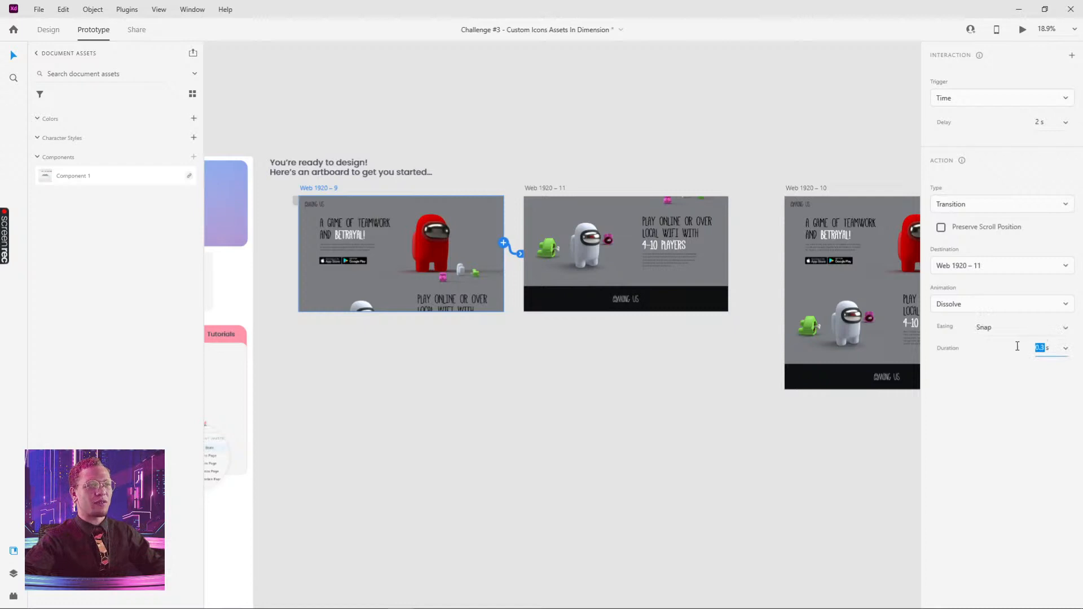
pyautogui.write('2.5')
pyautogui.press('Return')
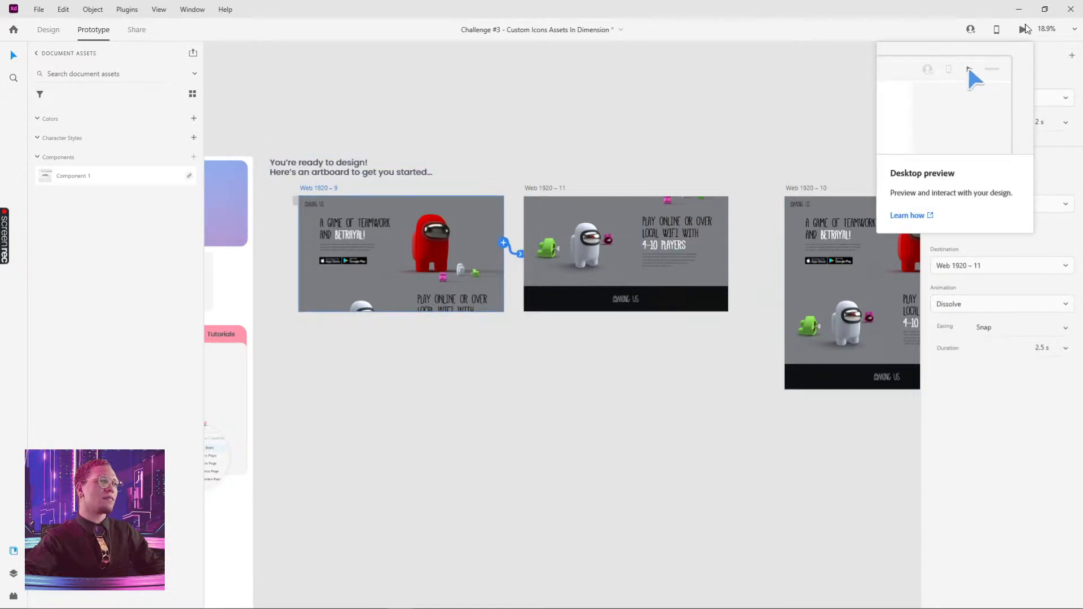
pyautogui.click(1023, 30)
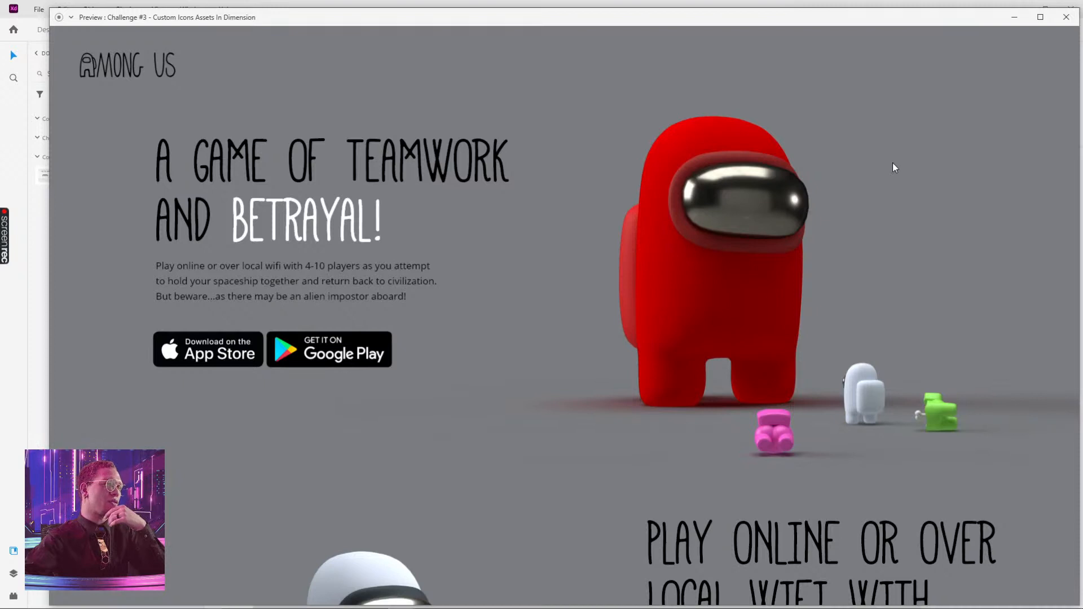
pyautogui.click(1066, 16)
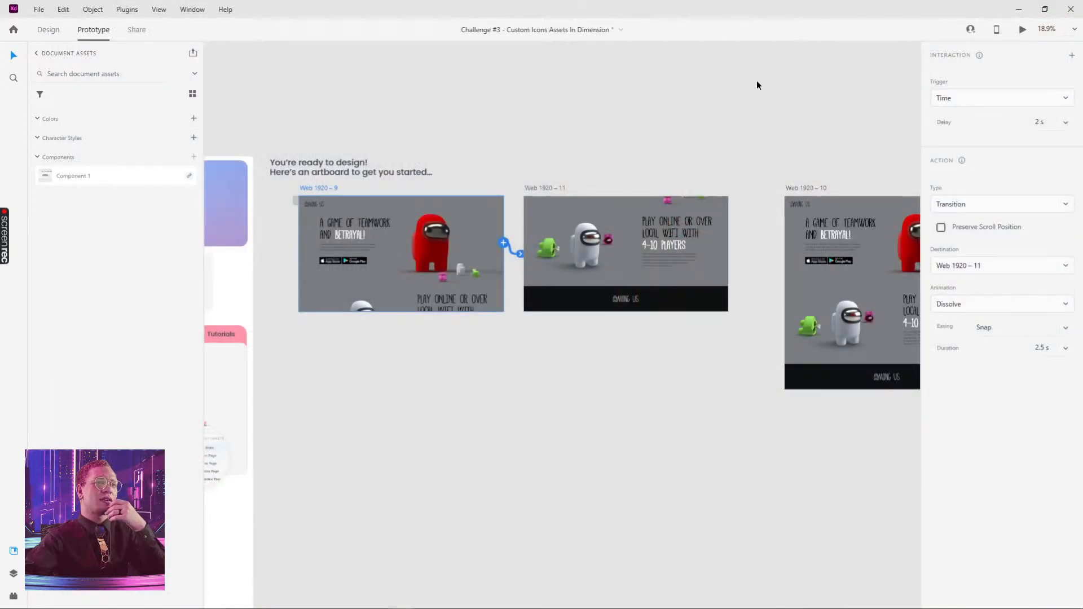
# Change the Web 1920 – 9 to Web 1920 – 11 interaction's action type to Auto-Animate and preview the prototype.
pyautogui.click(980, 305)
pyautogui.click(883, 232)
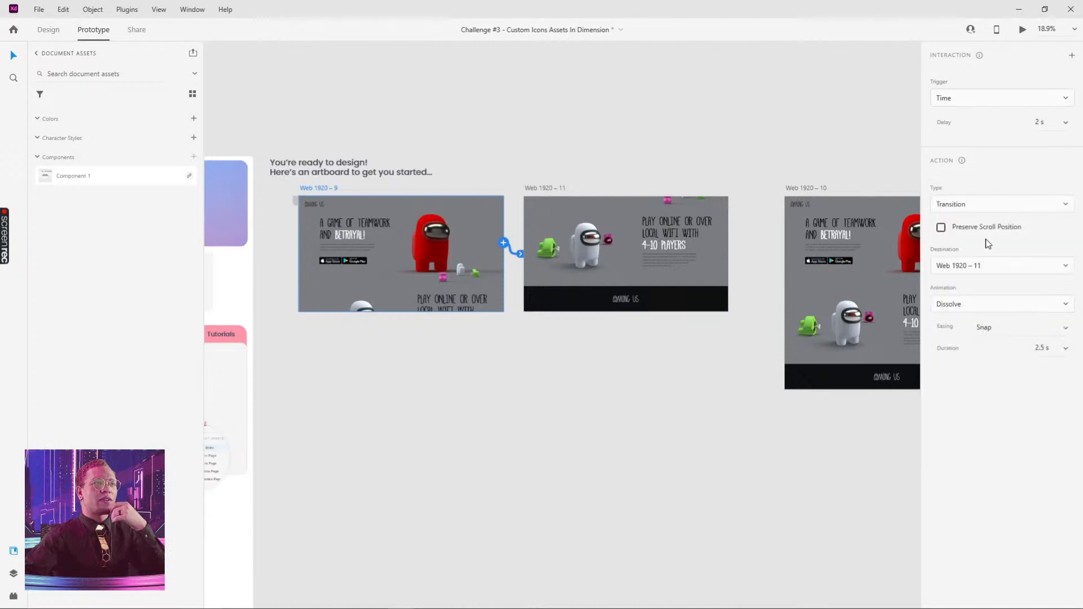
pyautogui.click(991, 265)
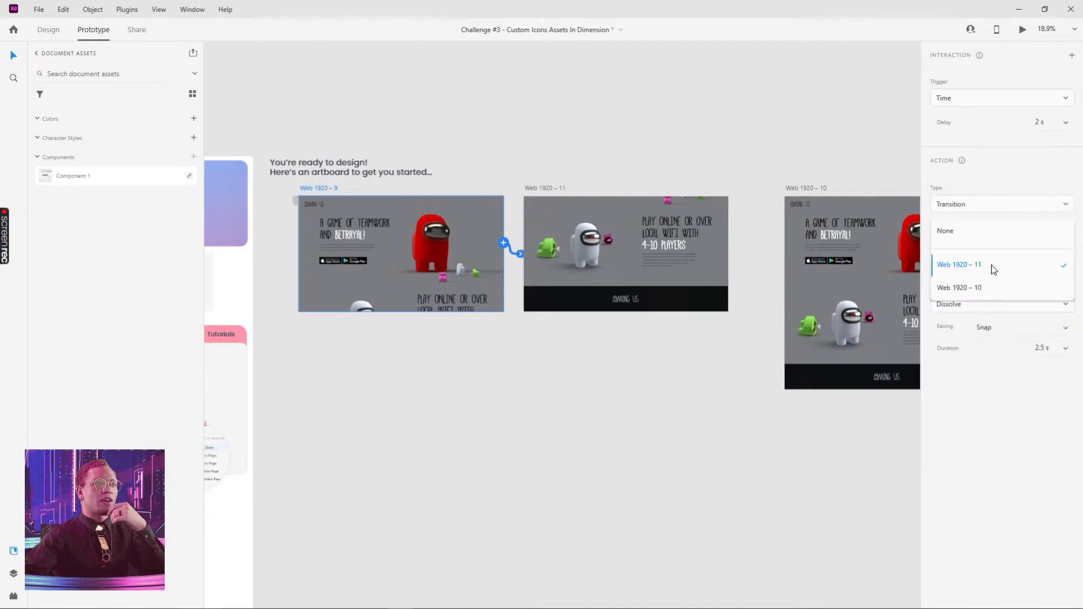
pyautogui.click(991, 268)
pyautogui.click(982, 205)
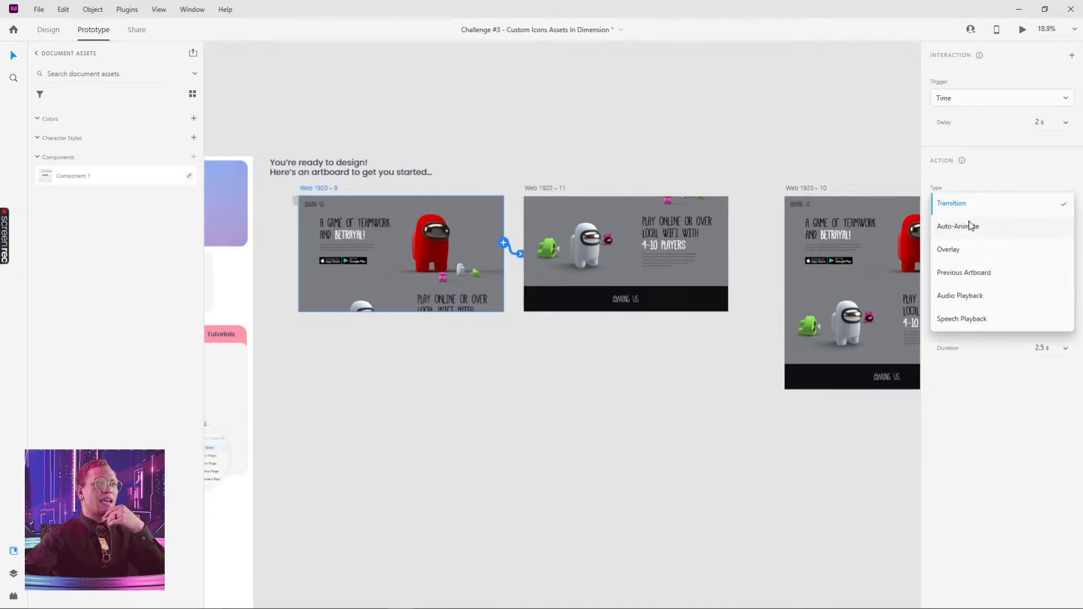
pyautogui.click(968, 228)
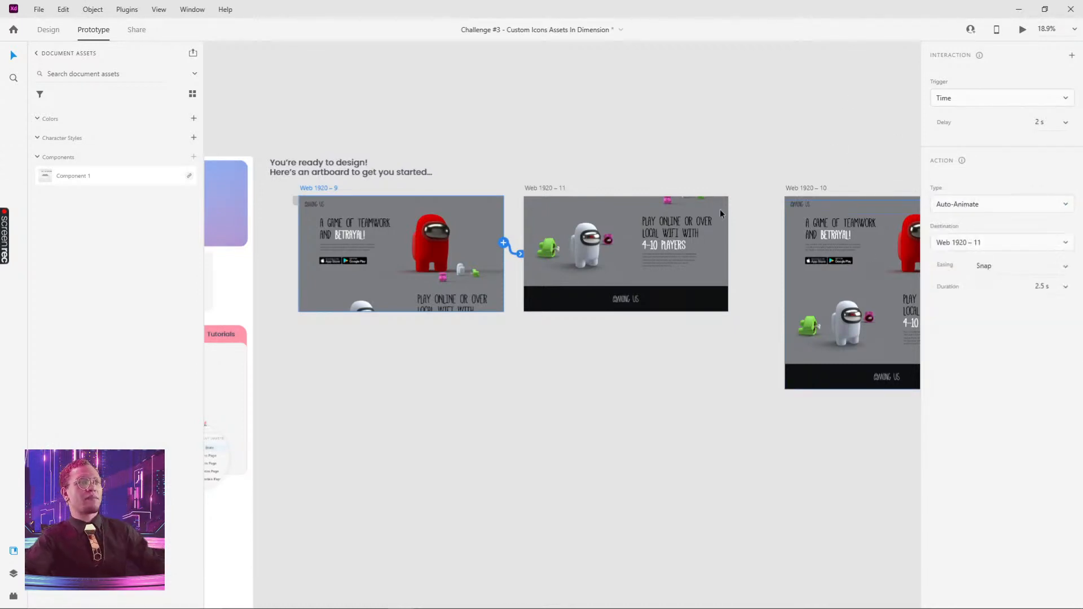
pyautogui.click(1023, 31)
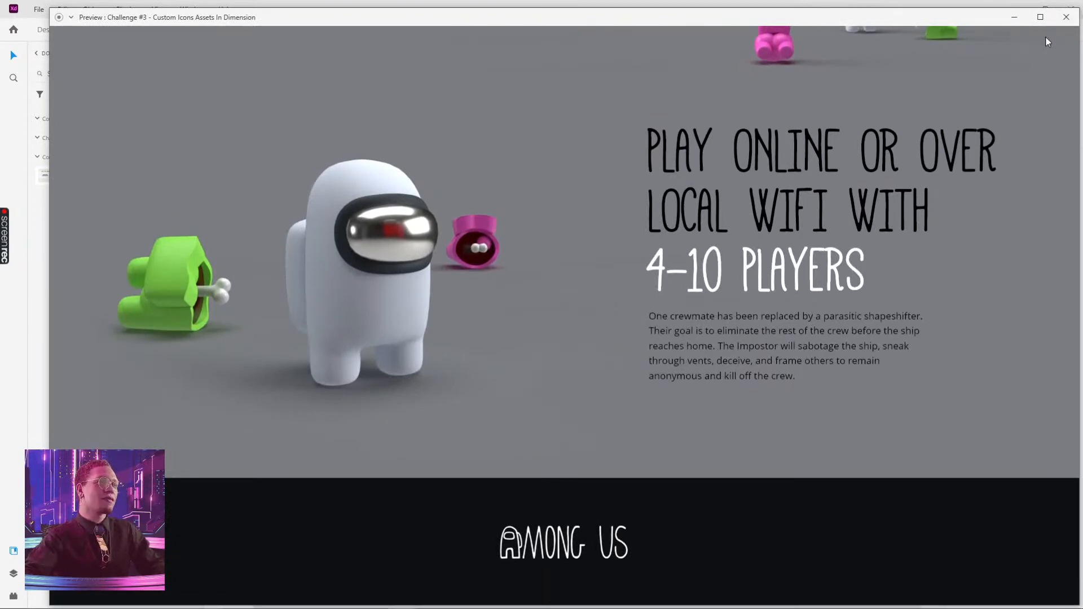
pyautogui.click(1067, 21)
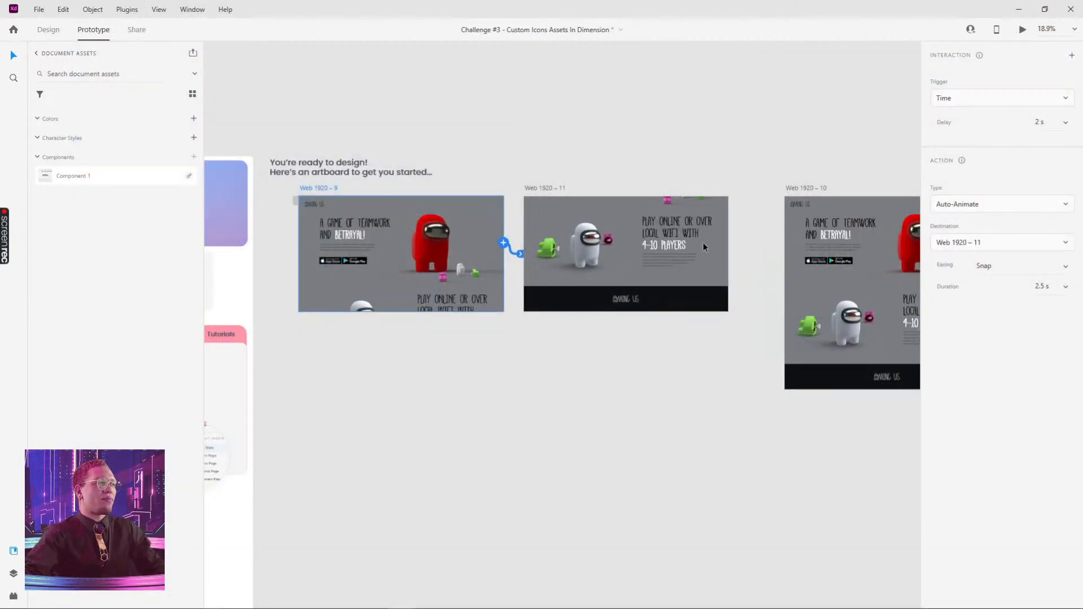
# Move the challenge template page and the "You're ready to design!" text leftward, making room before the Web 1920 – 9 artboard.
pyautogui.keyDown('ctrl'); pyautogui.scroll(2, 390, 234); pyautogui.keyUp('ctrl')
pyautogui.keyDown('ctrl'); pyautogui.scroll(2, 389, 235); pyautogui.keyUp('ctrl')
pyautogui.moveTo(389, 235); pyautogui.dragTo(520, 237, button='middle')
pyautogui.moveTo(816, 259); pyautogui.dragTo(568, 240, button='middle')
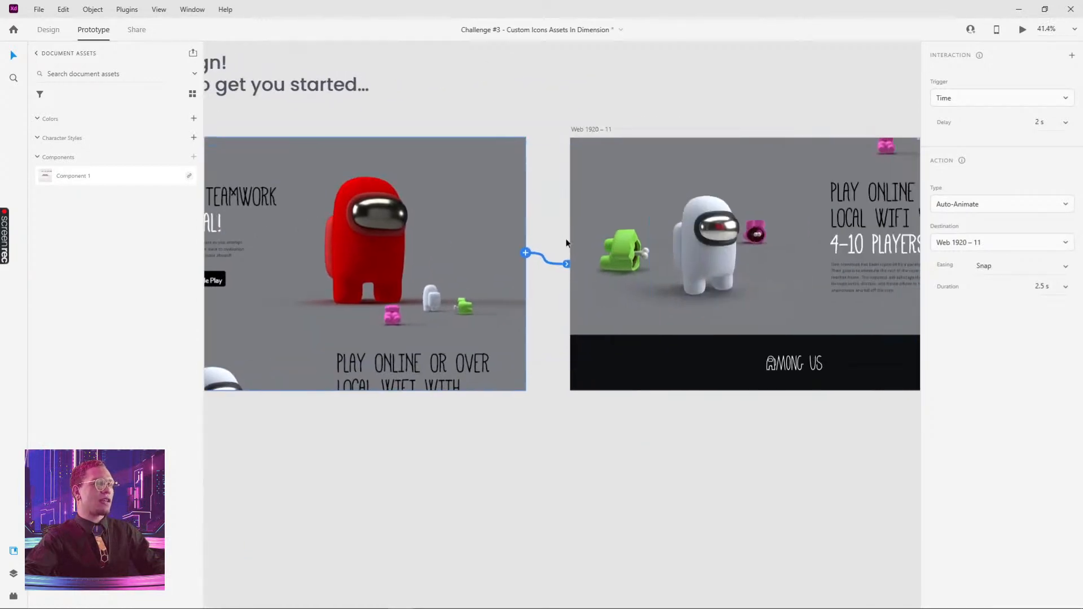
pyautogui.moveTo(410, 224); pyautogui.dragTo(500, 210, button='middle')
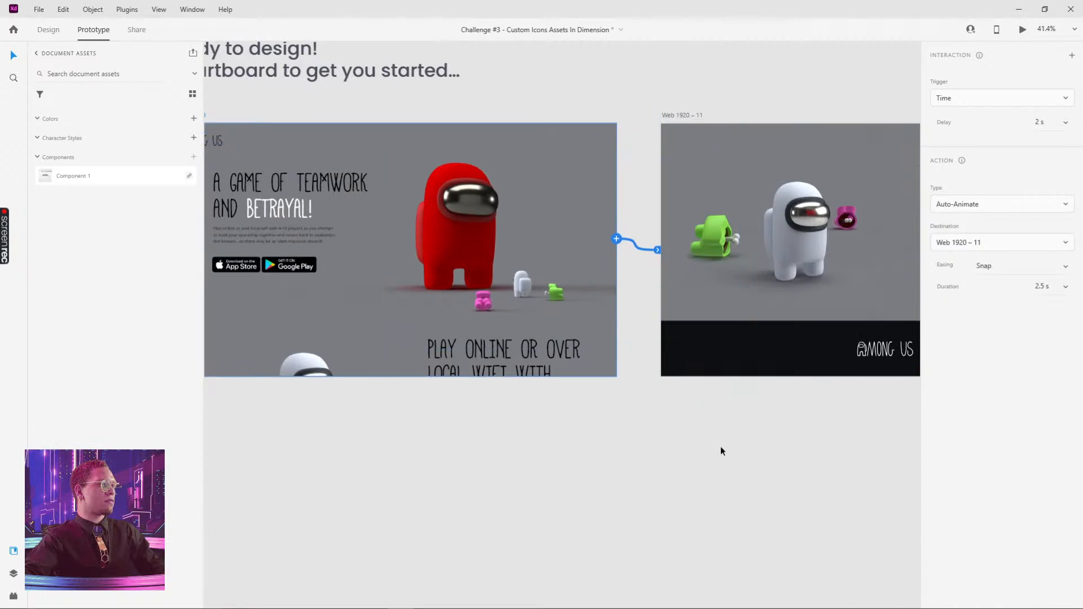
pyautogui.keyDown('ctrl'); pyautogui.scroll(-3, 637, 445); pyautogui.keyUp('ctrl')
pyautogui.moveTo(559, 447); pyautogui.dragTo(789, 325, button='middle')
pyautogui.click(370, 179)
pyautogui.keyDown('ctrl'); pyautogui.scroll(-2, 474, 187); pyautogui.keyUp('ctrl')
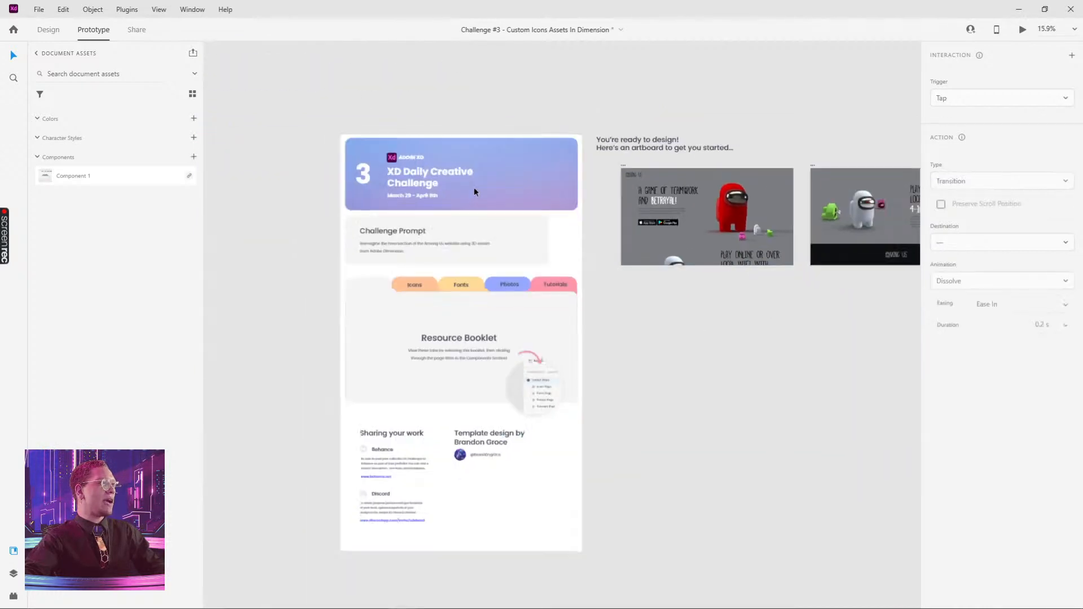
pyautogui.moveTo(517, 195); pyautogui.dragTo(340, 197)
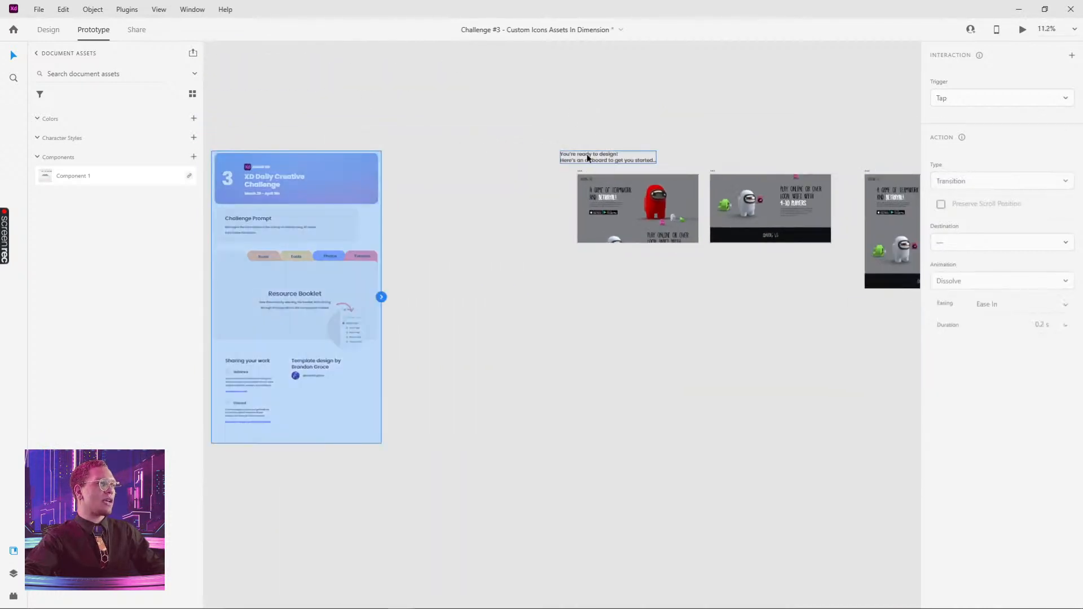
pyautogui.moveTo(584, 161); pyautogui.dragTo(478, 158)
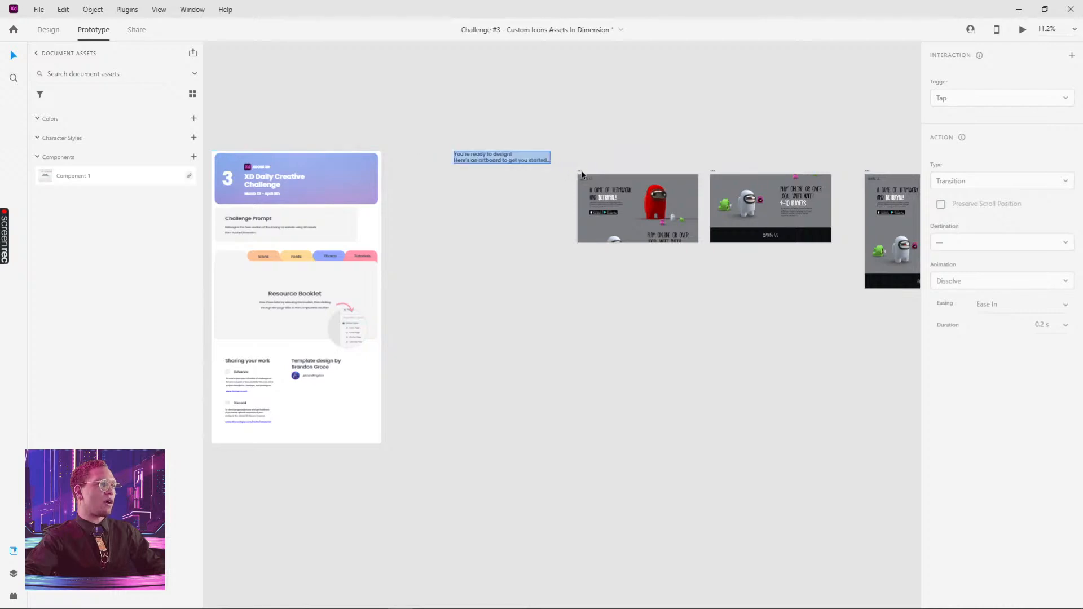
# Duplicate the Web 1920 – 9 artboard directly before the original and remove the copy's interaction link to Web 1920 – 11.
pyautogui.moveTo(582, 174); pyautogui.dragTo(455, 176)
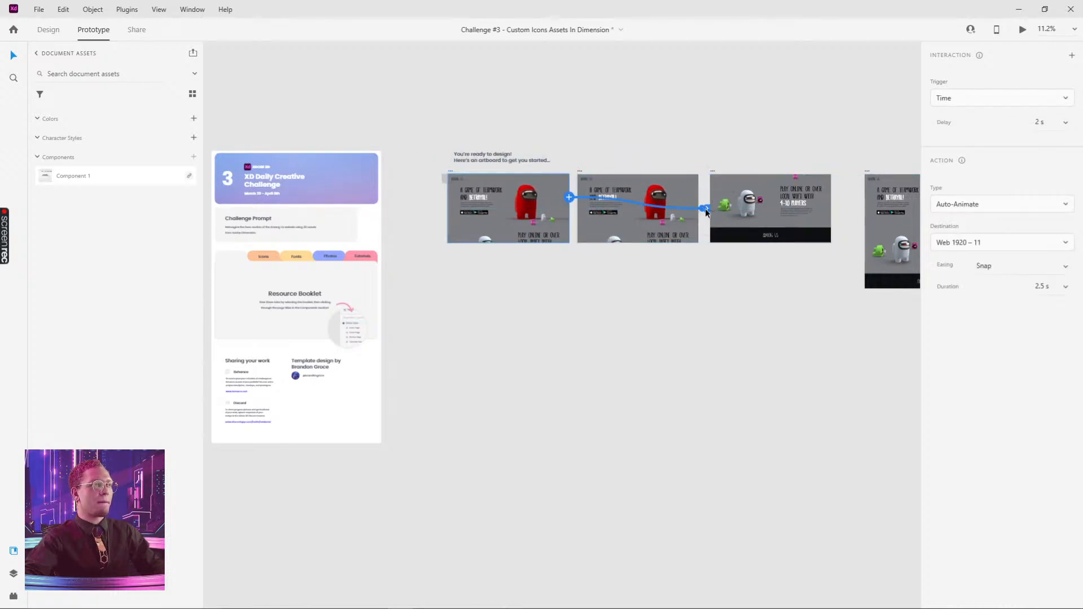
pyautogui.moveTo(706, 209); pyautogui.dragTo(672, 246)
pyautogui.keyDown('ctrl'); pyautogui.scroll(2, 538, 227); pyautogui.keyUp('ctrl')
pyautogui.hotkey('ctrl', '3')
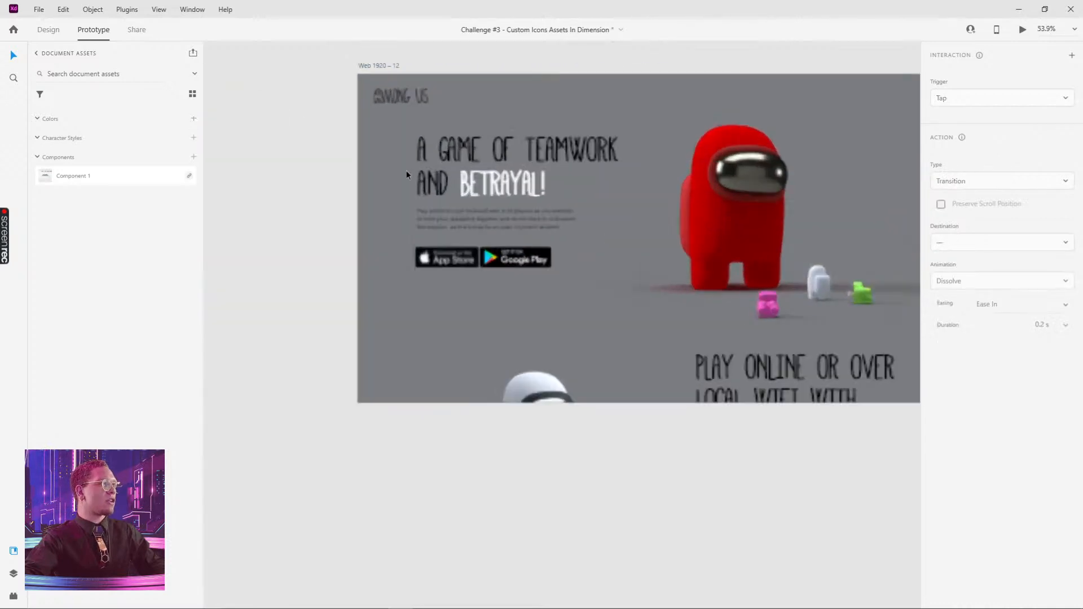
# In the Web 1920 – 12 artboard, shift the hero heading leftward, the description to X -99 and the store badges to X -253.
pyautogui.click(56, 30)
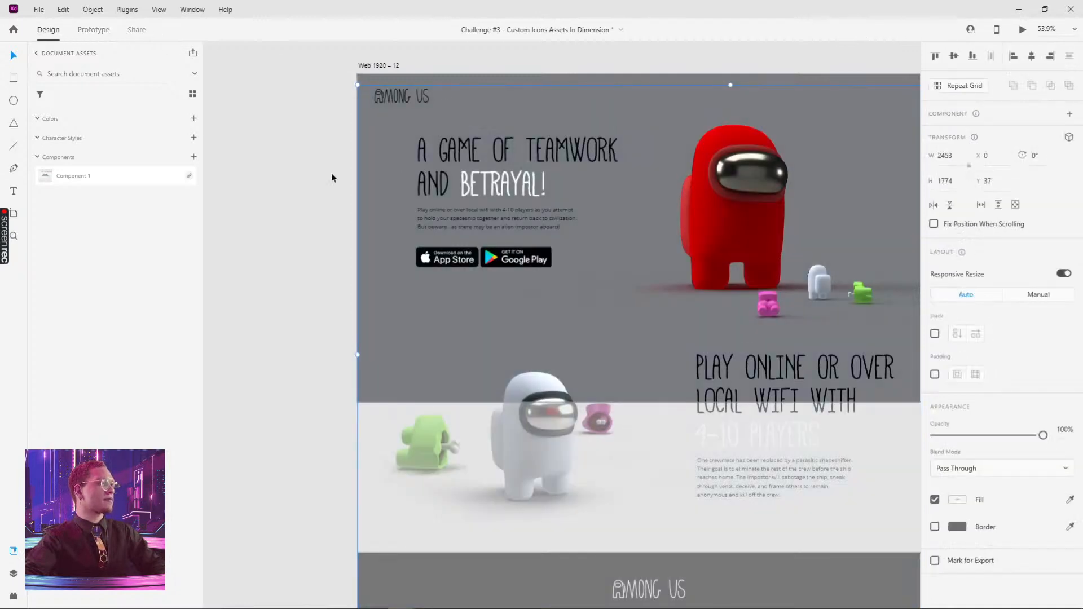
pyautogui.click(515, 150)
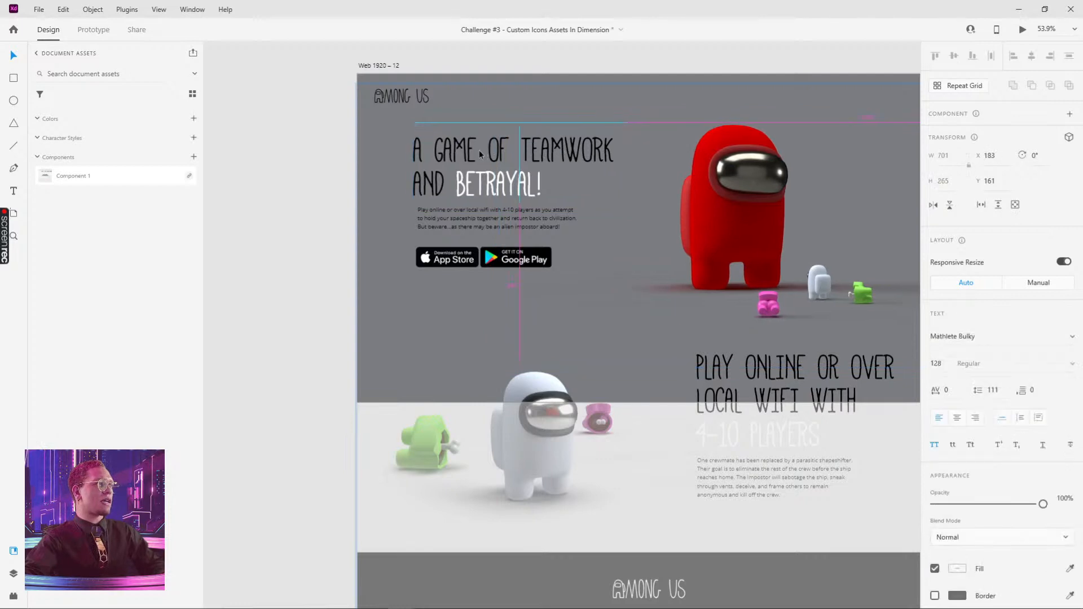
pyautogui.moveTo(486, 151); pyautogui.dragTo(441, 151)
pyautogui.moveTo(479, 212); pyautogui.dragTo(384, 222)
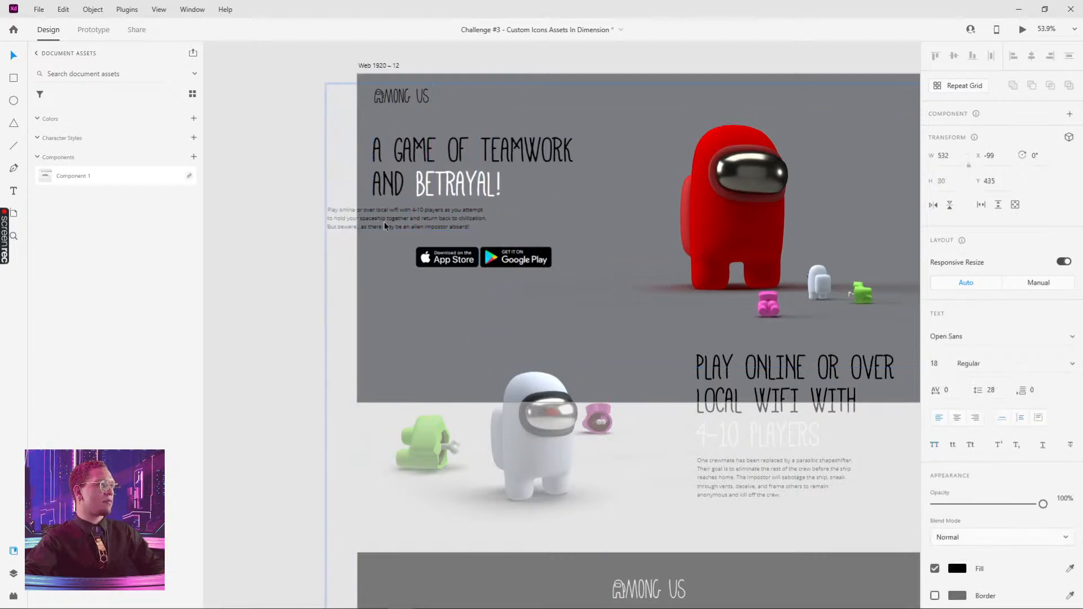
pyautogui.click(458, 263)
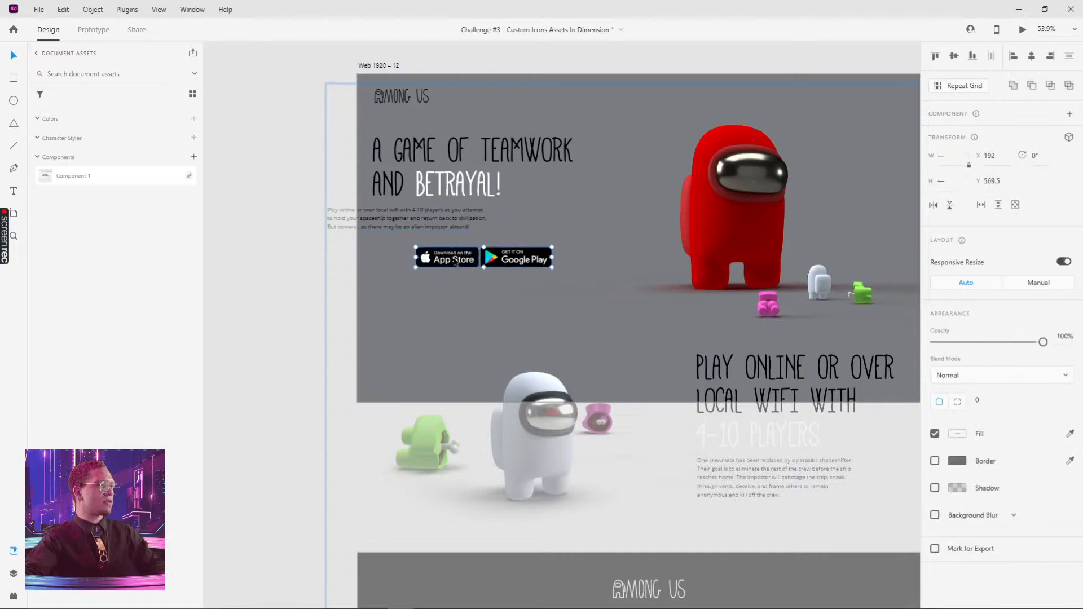
pyautogui.moveTo(453, 259); pyautogui.dragTo(317, 255)
pyautogui.click(399, 265)
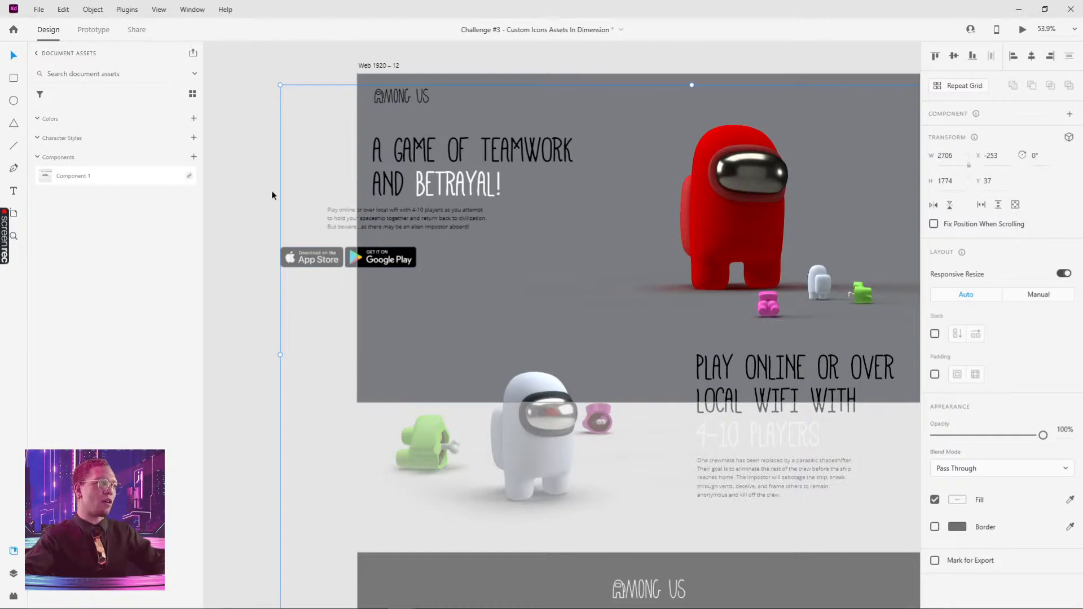
# Set the opacity of the hero heading, description and both store badges in Web 1920 – 12 to 0%.
pyautogui.keyDown('ctrl'); pyautogui.scroll(-2, 426, 171); pyautogui.keyUp('ctrl')
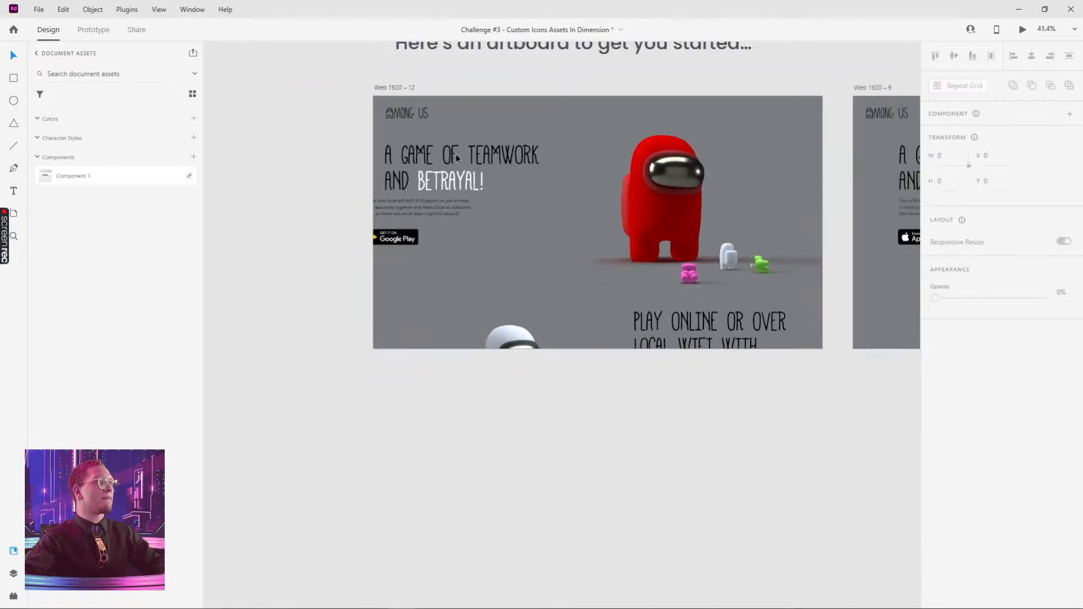
pyautogui.doubleClick(460, 156)
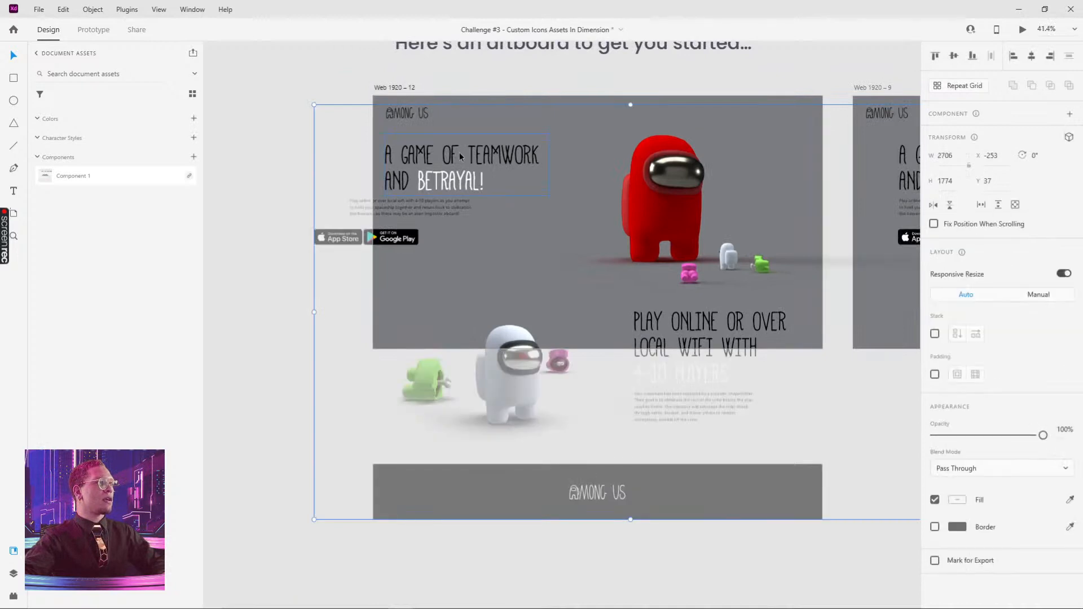
pyautogui.keyDown('shift'); pyautogui.click(400, 245); pyautogui.keyUp('shift')
pyautogui.keyDown('shift'); pyautogui.click(342, 243); pyautogui.keyUp('shift')
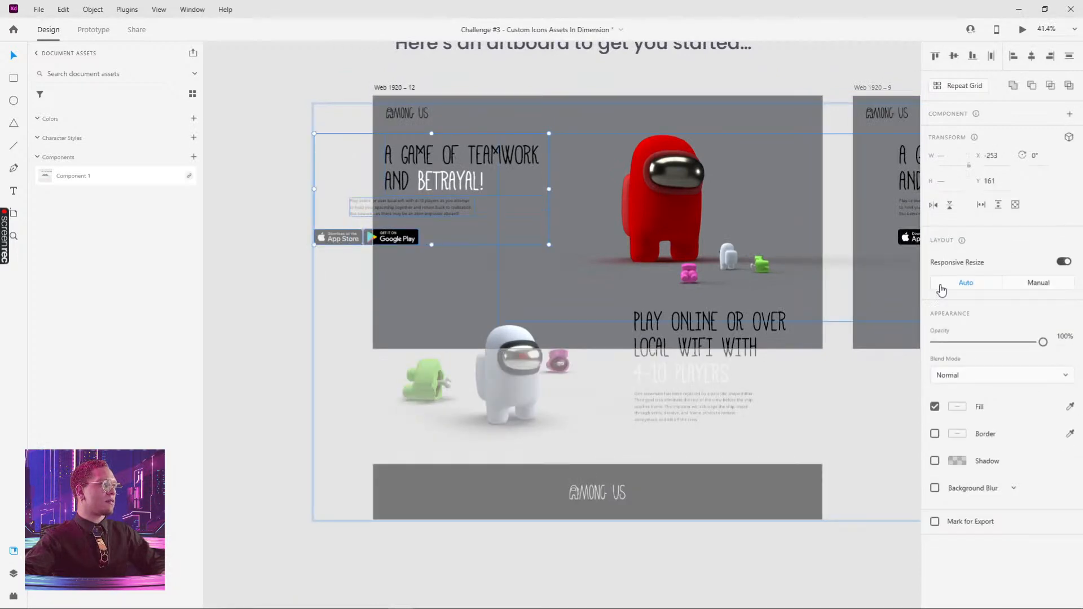
pyautogui.moveTo(1043, 342); pyautogui.dragTo(930, 342)
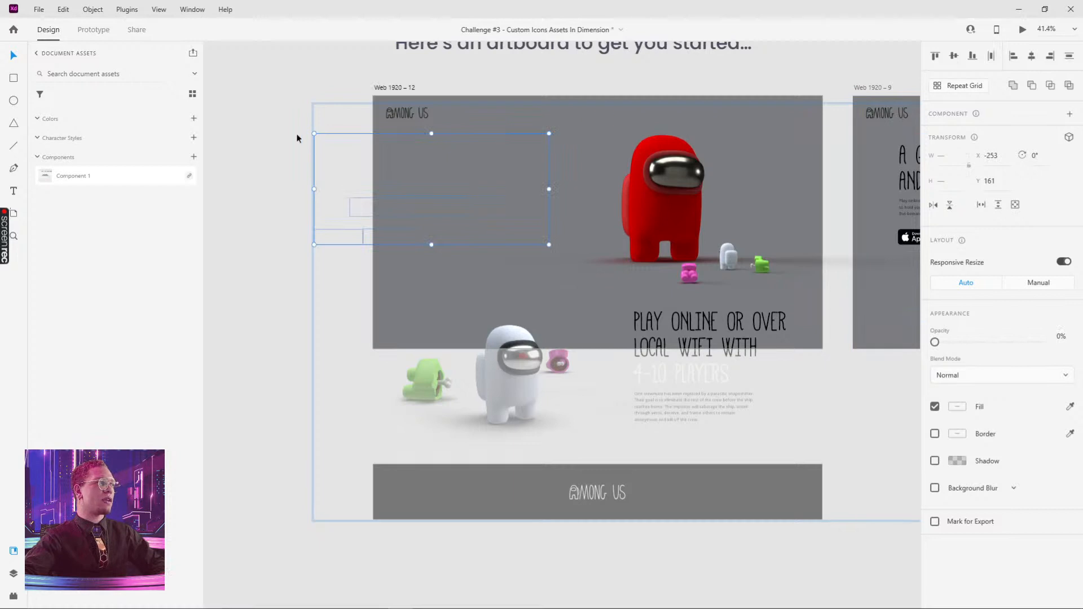
# Review the Web 1920 – 12 artboard beside its neighbour and preview the prototype starting from it.
pyautogui.moveTo(742, 238); pyautogui.dragTo(688, 282)
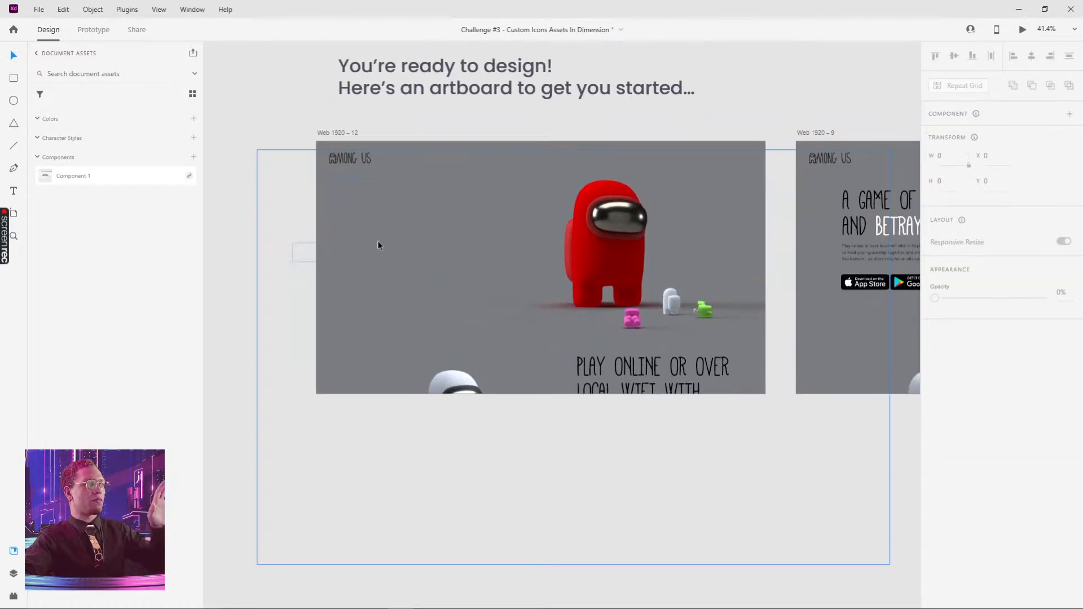
pyautogui.moveTo(649, 261); pyautogui.dragTo(409, 308, button='middle')
pyautogui.moveTo(615, 246); pyautogui.dragTo(805, 228, button='middle')
pyautogui.moveTo(315, 141); pyautogui.dragTo(387, 140, button='middle')
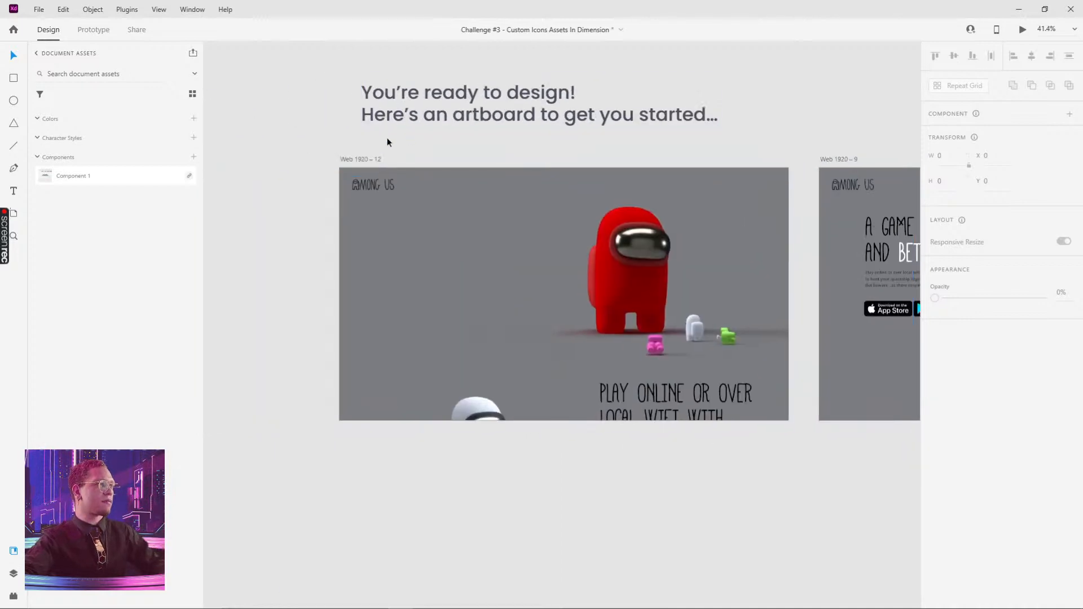
pyautogui.click(358, 161)
pyautogui.click(1022, 29)
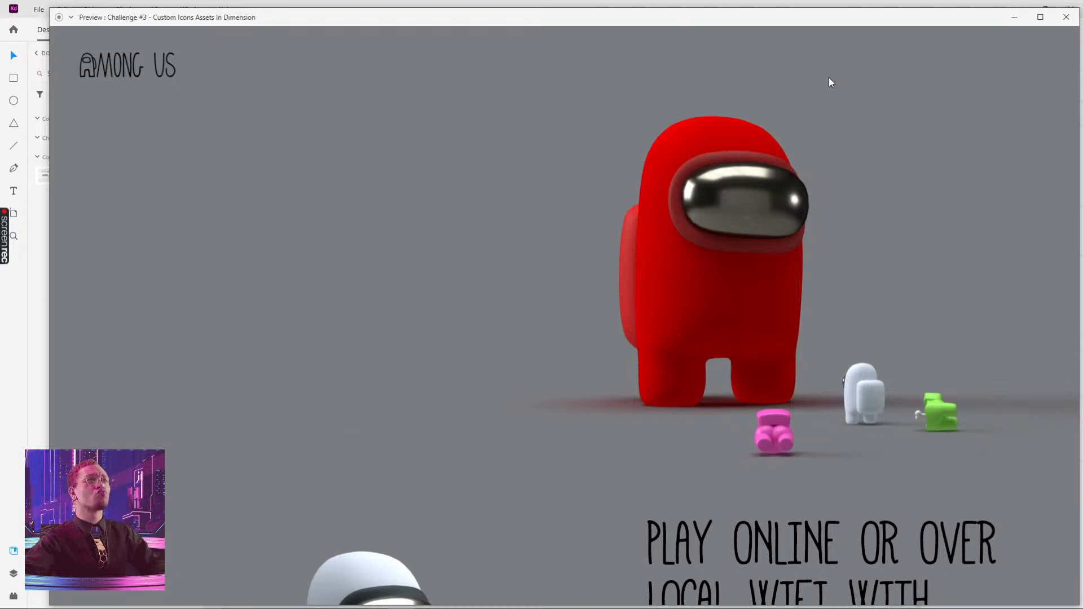
pyautogui.click(1060, 17)
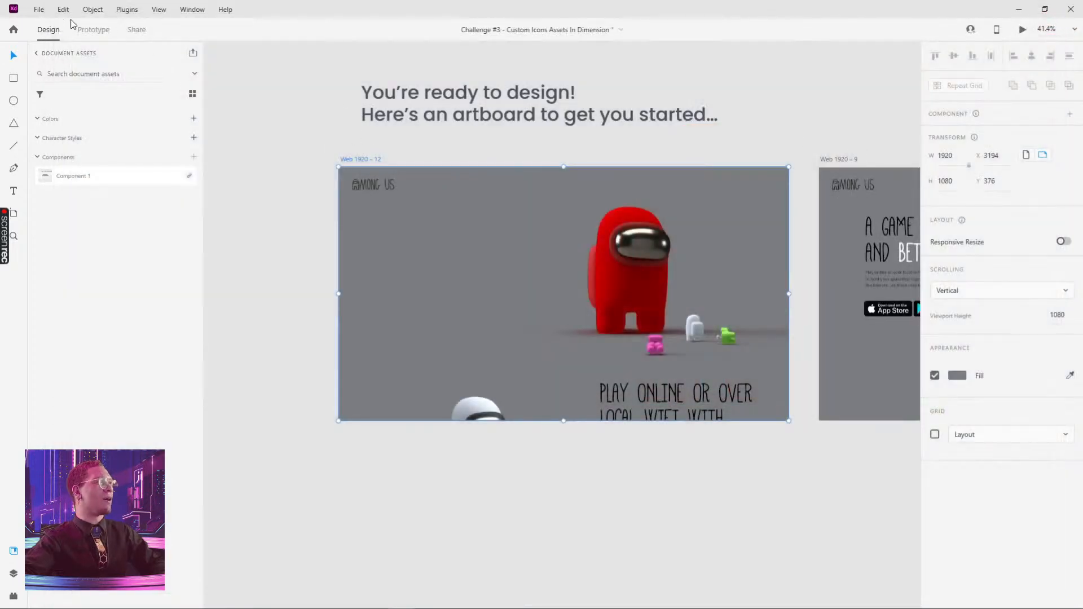
# Link the Web 1920 – 12 artboard to Web 1920 – 9 with a timed Auto-Animate interaction, 2 s delay and Snap easing.
pyautogui.click(93, 30)
pyautogui.moveTo(789, 282); pyautogui.dragTo(866, 280)
pyautogui.moveTo(817, 120); pyautogui.dragTo(608, 146)
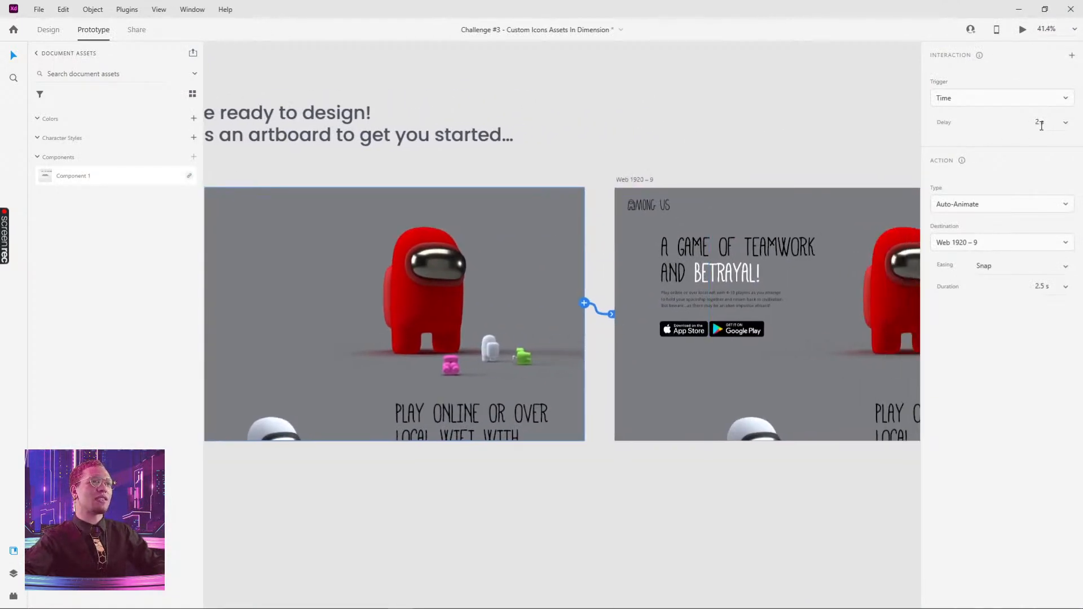
# Set the delay of the Web 1920 – 9 to Web 1920 – 11 interaction to 0 s.
pyautogui.moveTo(748, 136); pyautogui.dragTo(480, 134)
pyautogui.click(374, 180)
pyautogui.click(1031, 122)
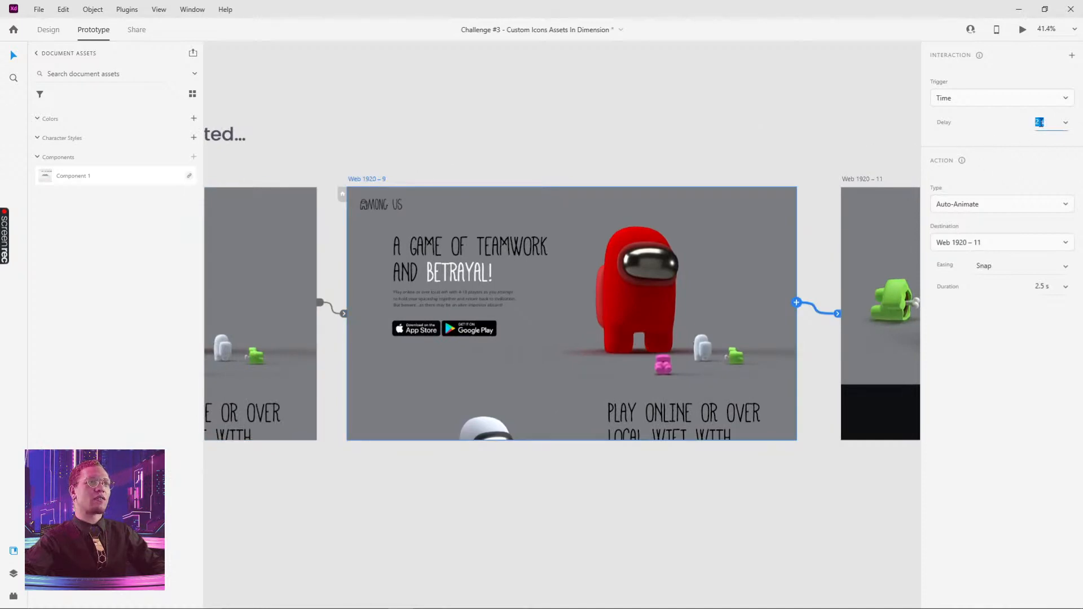
pyautogui.write('0')
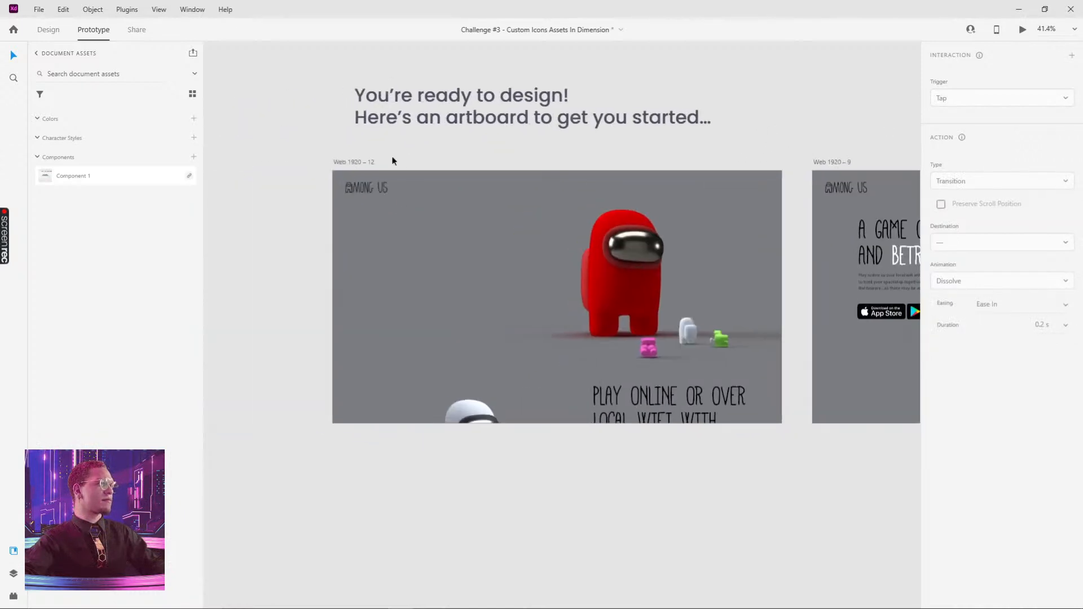
# Preview the prototype from the Web 1920 – 12 artboard to check the text entrance and the animated scroll.
pyautogui.click(355, 163)
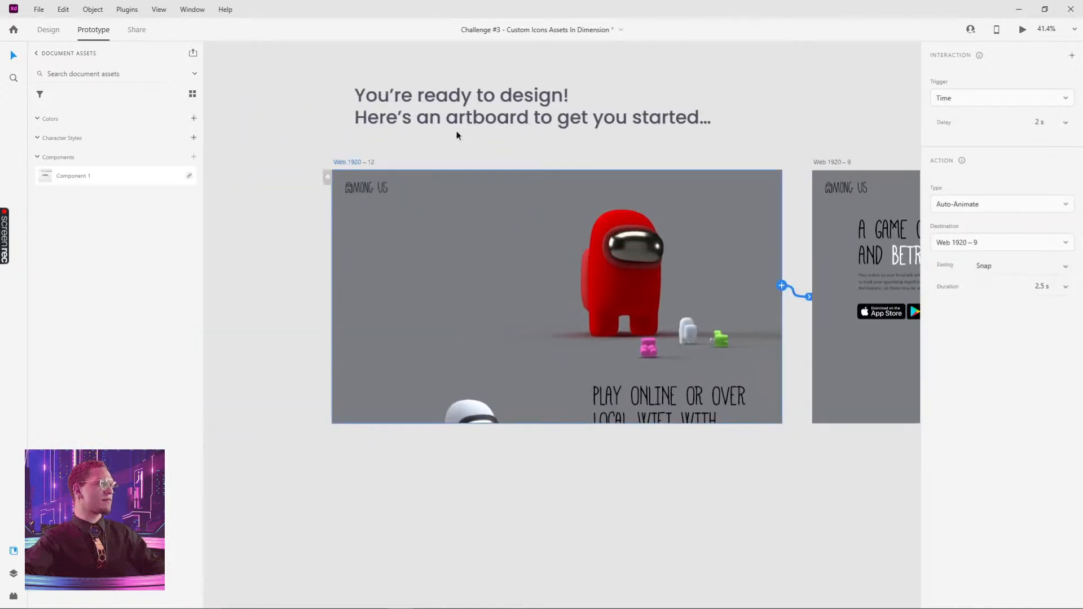
pyautogui.click(1022, 30)
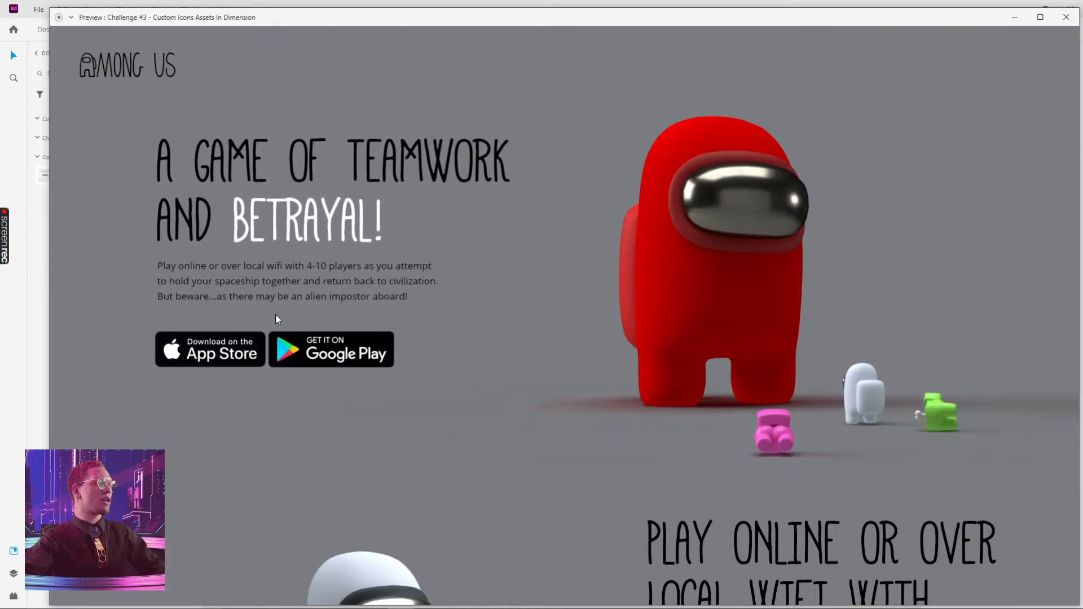
pyautogui.scroll(-7, 363, 242)
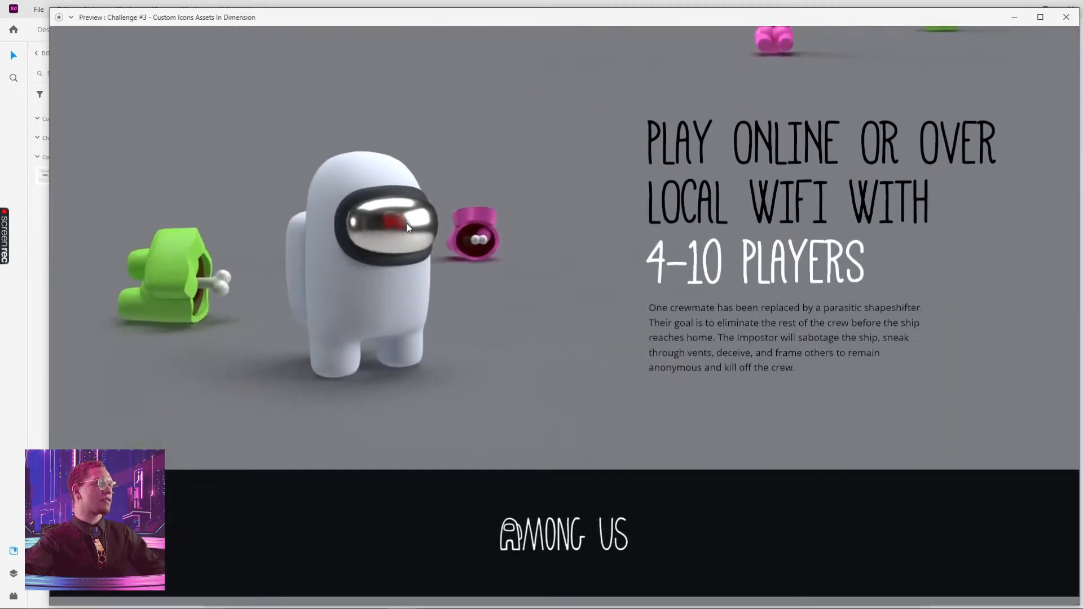
pyautogui.click(1065, 17)
# Set the delay of the Web 1920 – 9 to Web 1920 – 11 interaction to 1.5 s.
pyautogui.hscroll(6, 561, 127)
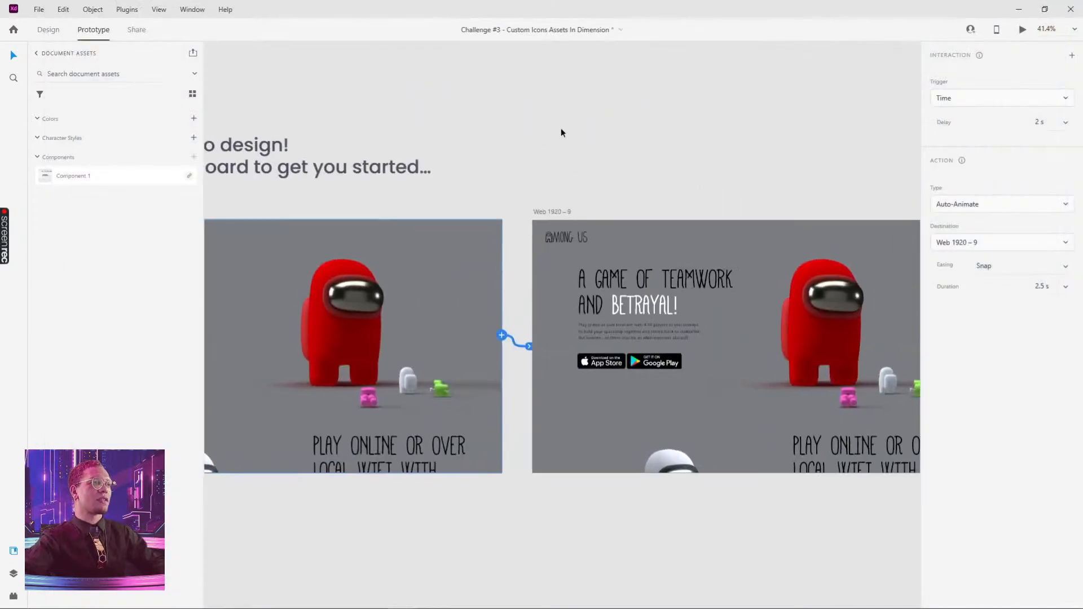
pyautogui.click(548, 215)
pyautogui.hscroll(4, 786, 110)
pyautogui.click(1041, 122)
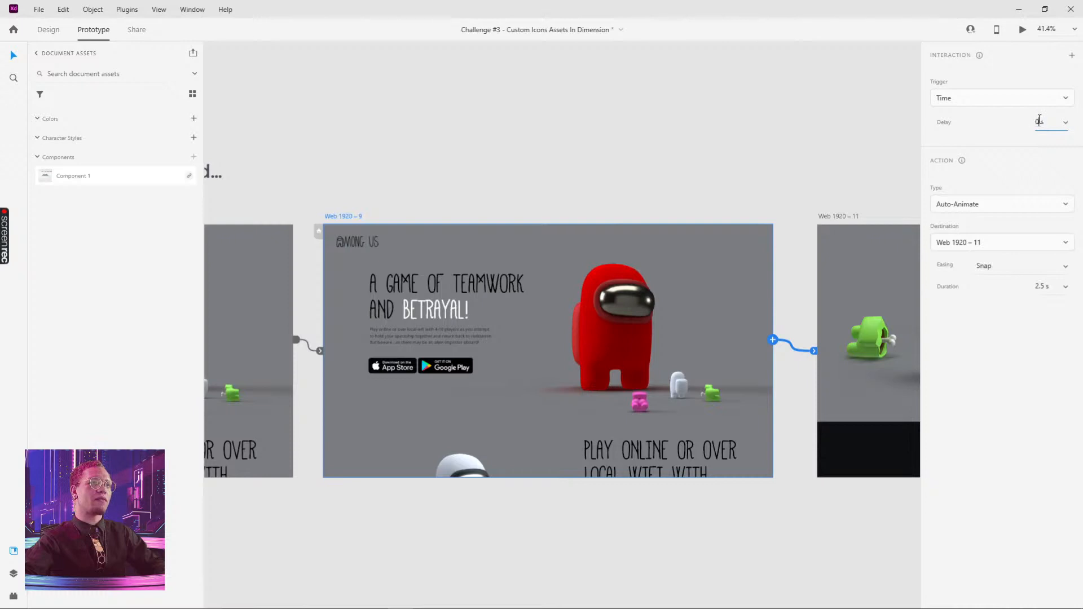
pyautogui.write('1.5')
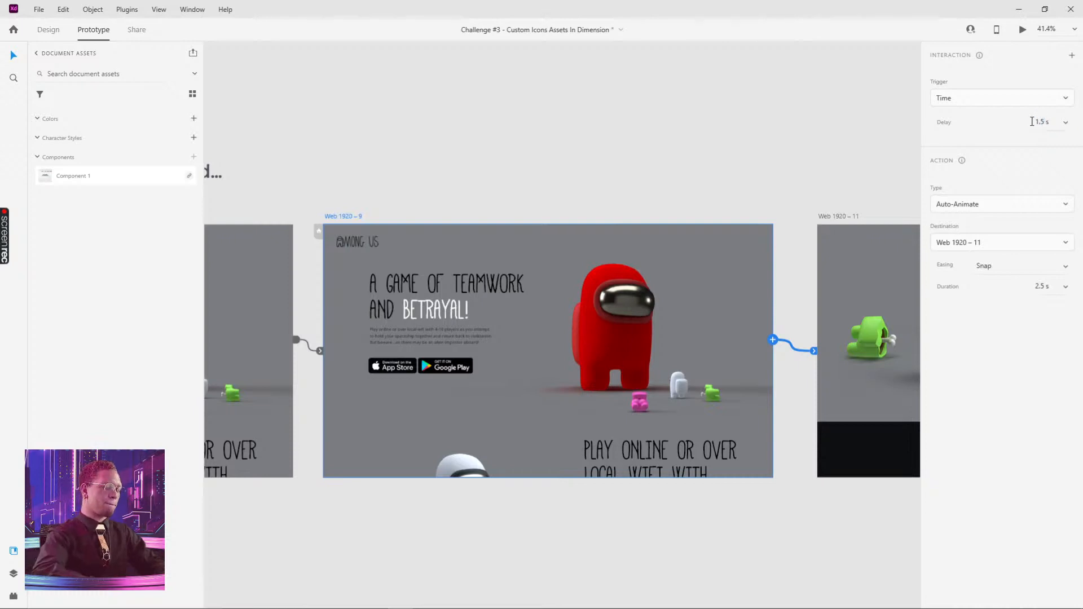
# Preview the prototype from the Web 1920 – 12 artboard to check the timing of the text entrance.
pyautogui.press('Return')
pyautogui.click(539, 70)
pyautogui.hscroll(-12, 446, 117)
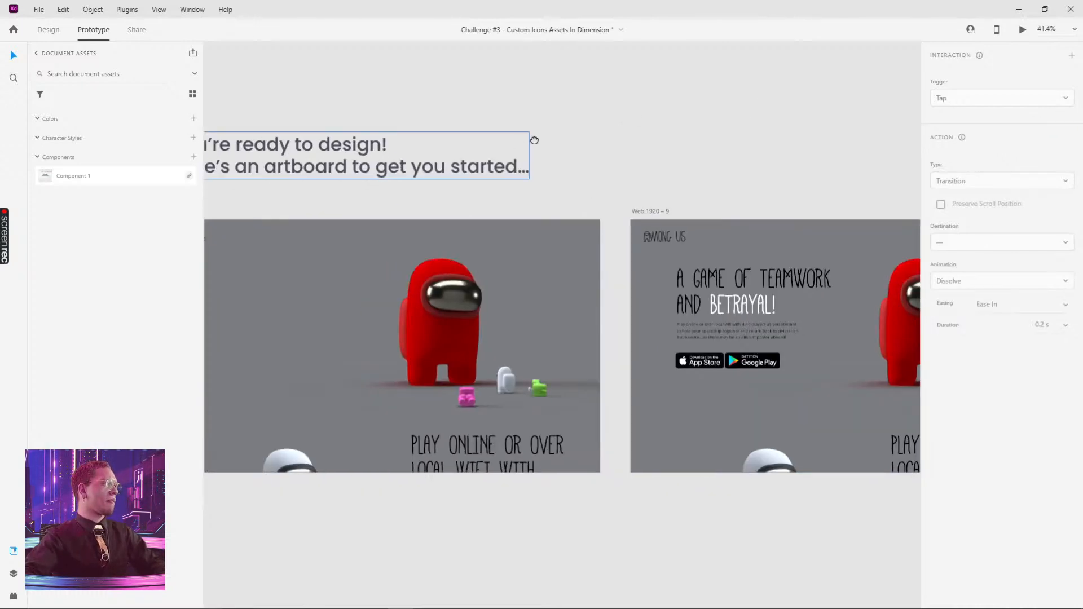
pyautogui.click(510, 196)
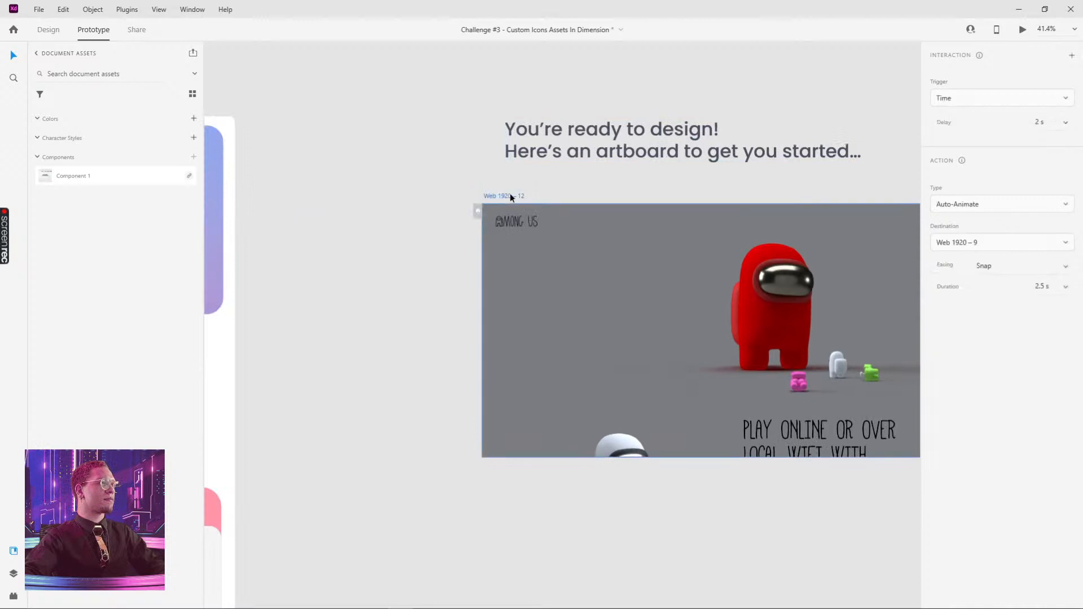
pyautogui.click(1022, 31)
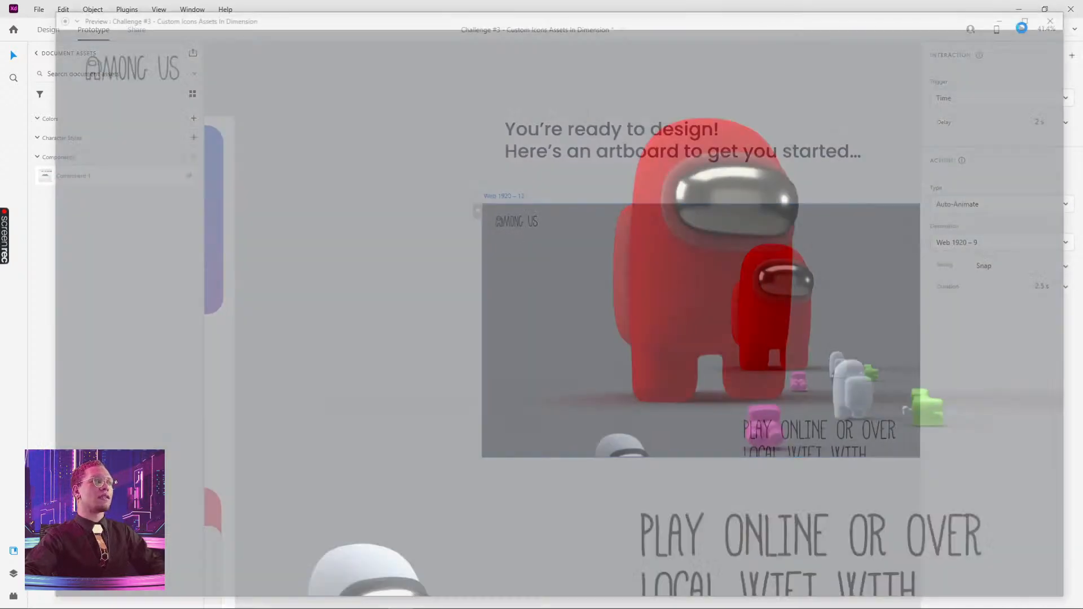
pyautogui.click(1068, 16)
# Set the duration of the Web 1920 – 12 to Web 1920 – 9 Auto-Animate interaction to 1.5 s.
pyautogui.moveTo(810, 136); pyautogui.dragTo(593, 36, button='middle')
pyautogui.click(1039, 286)
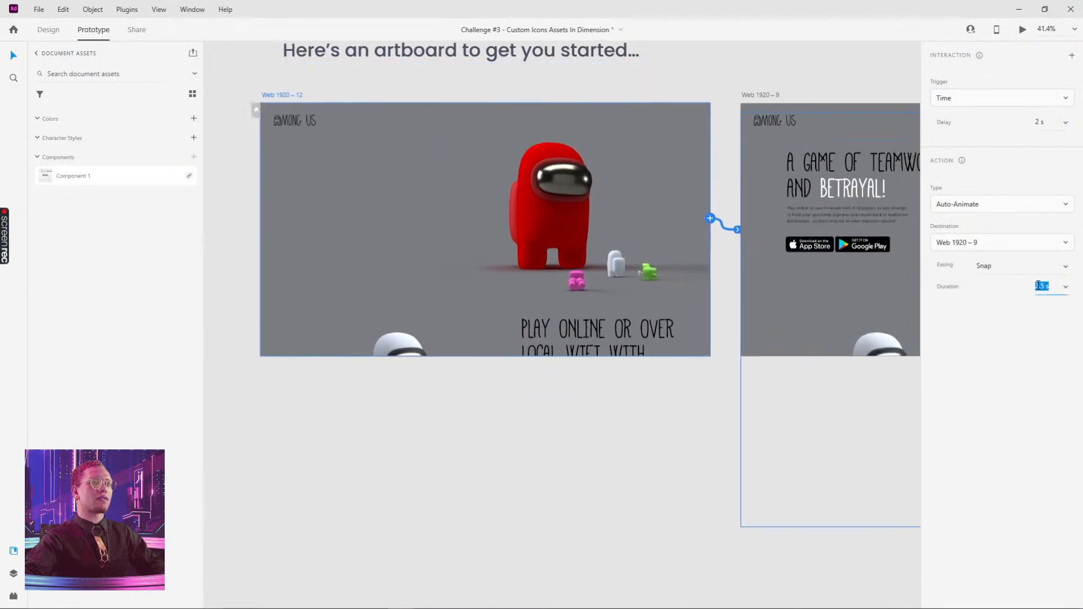
pyautogui.click(1047, 286)
pyautogui.moveTo(1045, 284); pyautogui.dragTo(1025, 288)
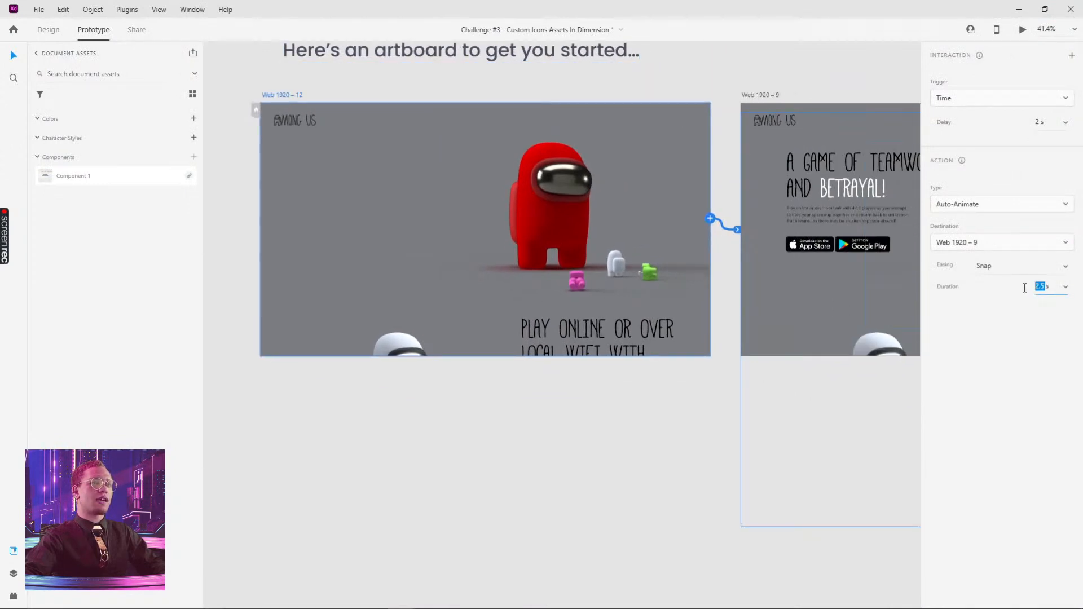
pyautogui.write('1.5')
pyautogui.press('Return')
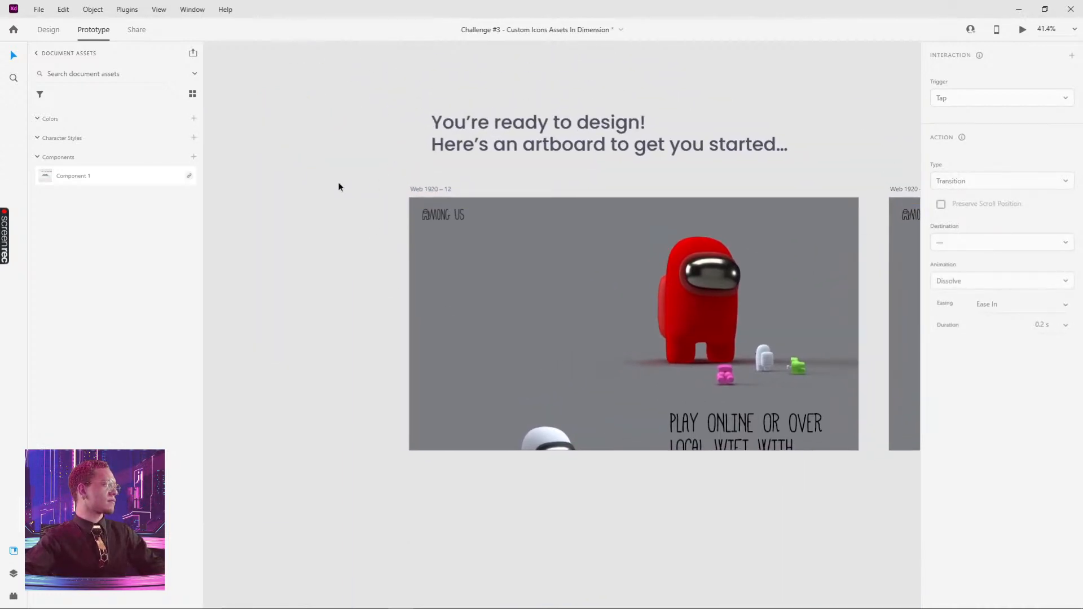
# Preview the prototype from the Web 1920 – 12 artboard and scroll down through the second section to the footer.
pyautogui.click(444, 194)
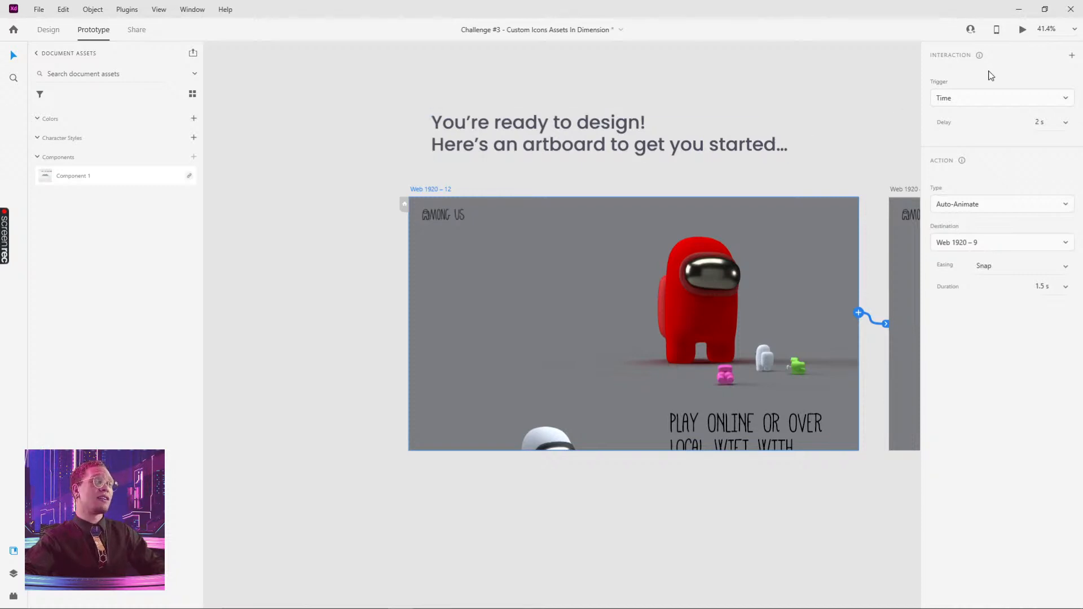
pyautogui.click(1021, 30)
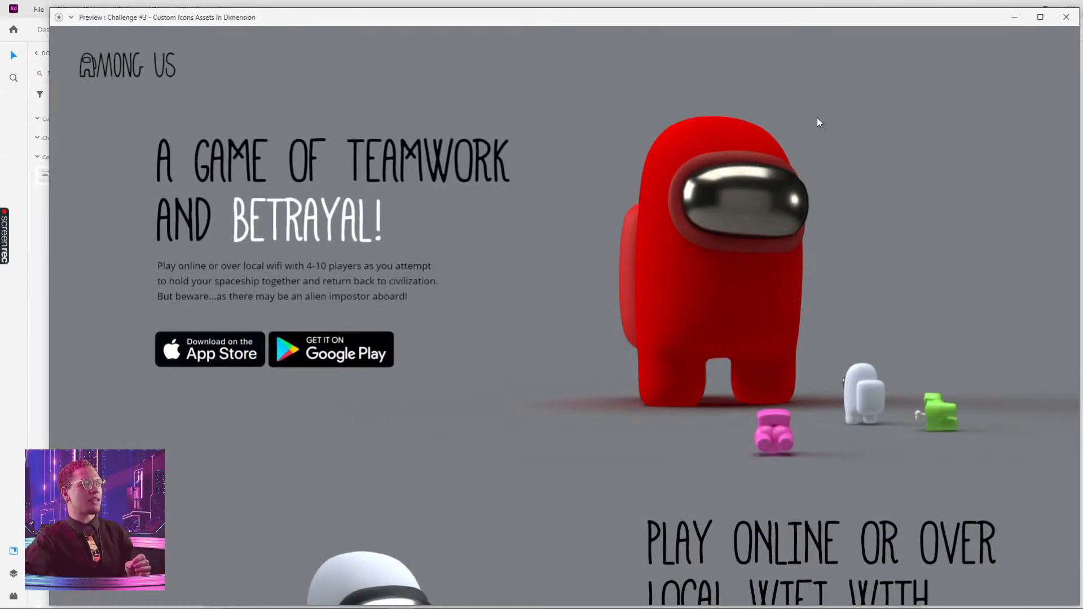
pyautogui.scroll(-7, 816, 117)
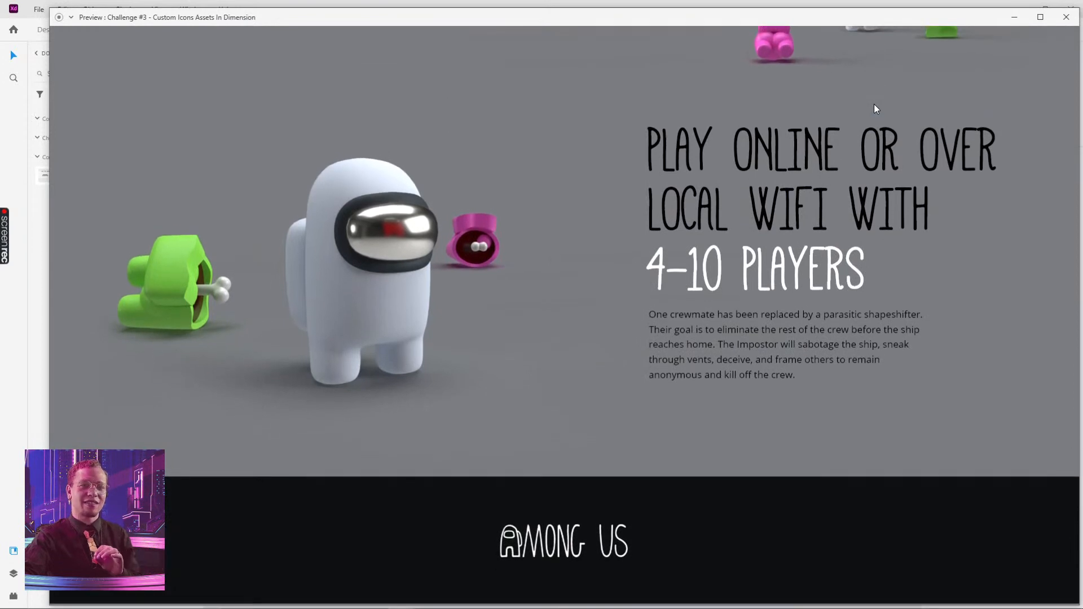
pyautogui.click(1074, 20)
# Switch to design editing and pick out the red crewmate image on the Web 1920 – 12 artboard.
pyautogui.hscroll(3, 722, 85)
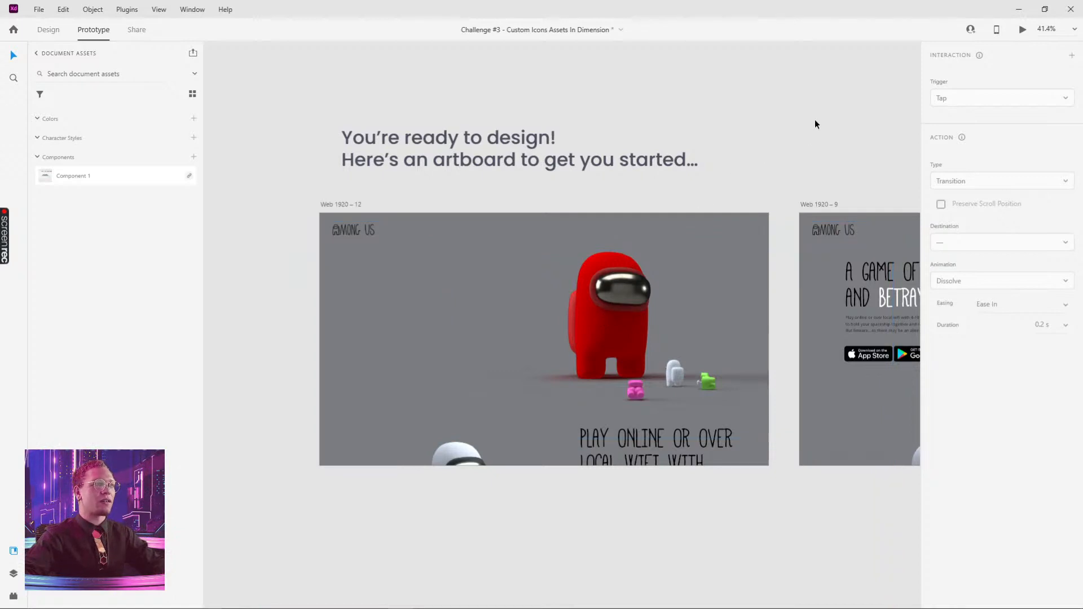
pyautogui.click(613, 327)
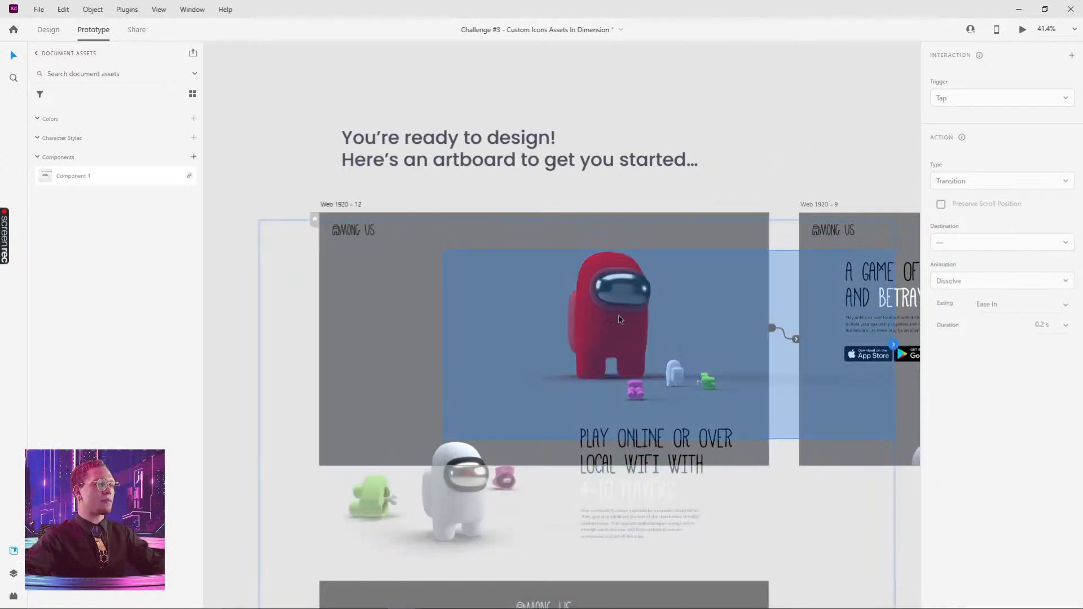
pyautogui.click(48, 29)
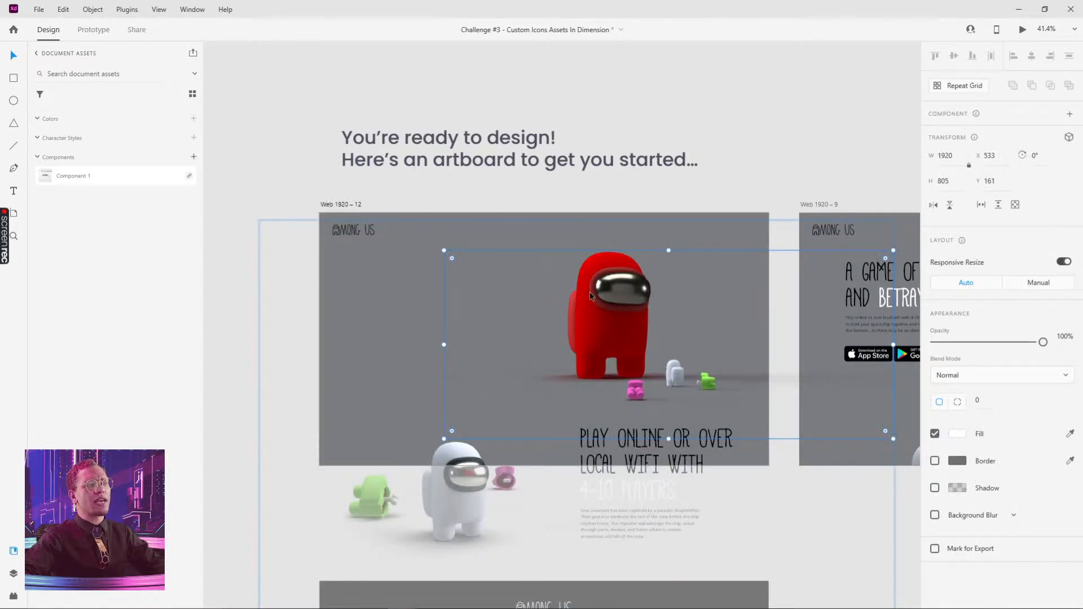
pyautogui.moveTo(613, 299)
pyautogui.mouseDown()
pyautogui.moveTo(613, 344)
pyautogui.moveTo(615, 296)
pyautogui.mouseUp()
pyautogui.hotkey('ctrl', 'z')
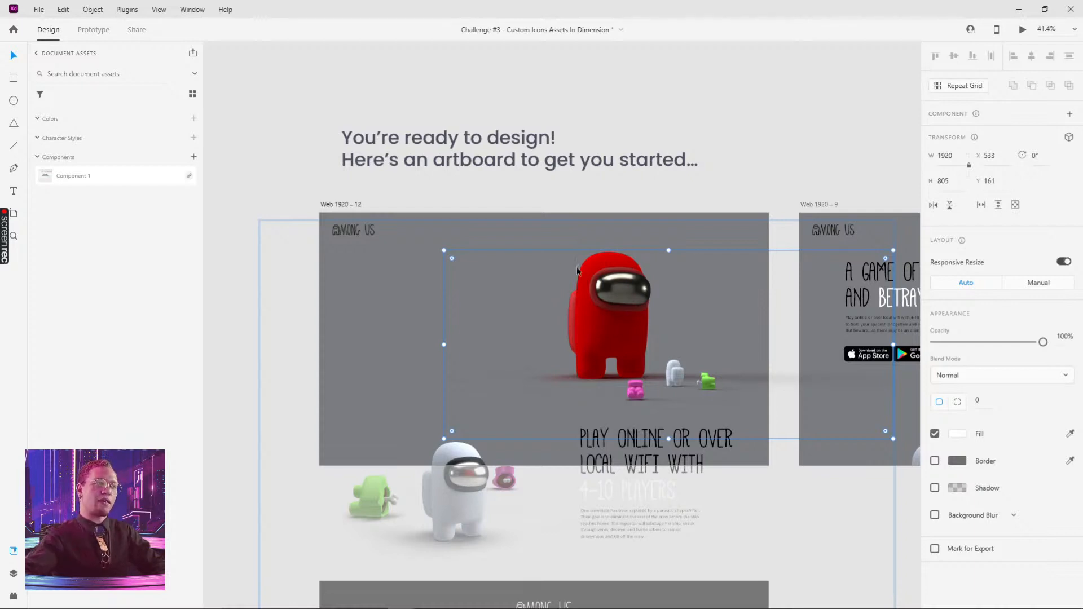
pyautogui.click(728, 105)
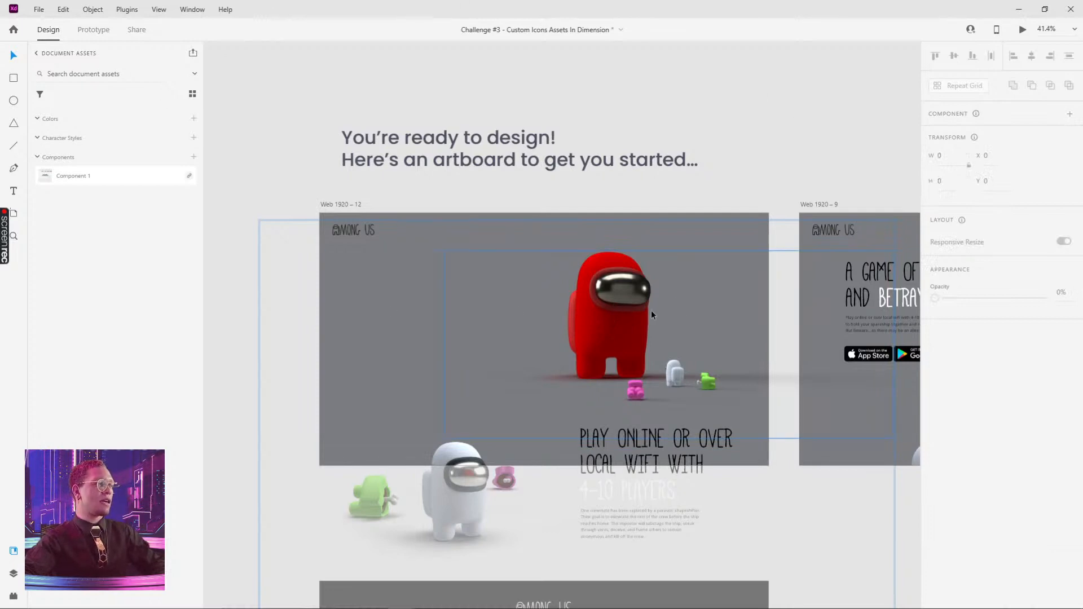
# Try shifting the red crewmate image right and left on the Web 1920 – 12 artboard, undoing each move.
pyautogui.click(621, 303)
pyautogui.moveTo(613, 306); pyautogui.dragTo(758, 302)
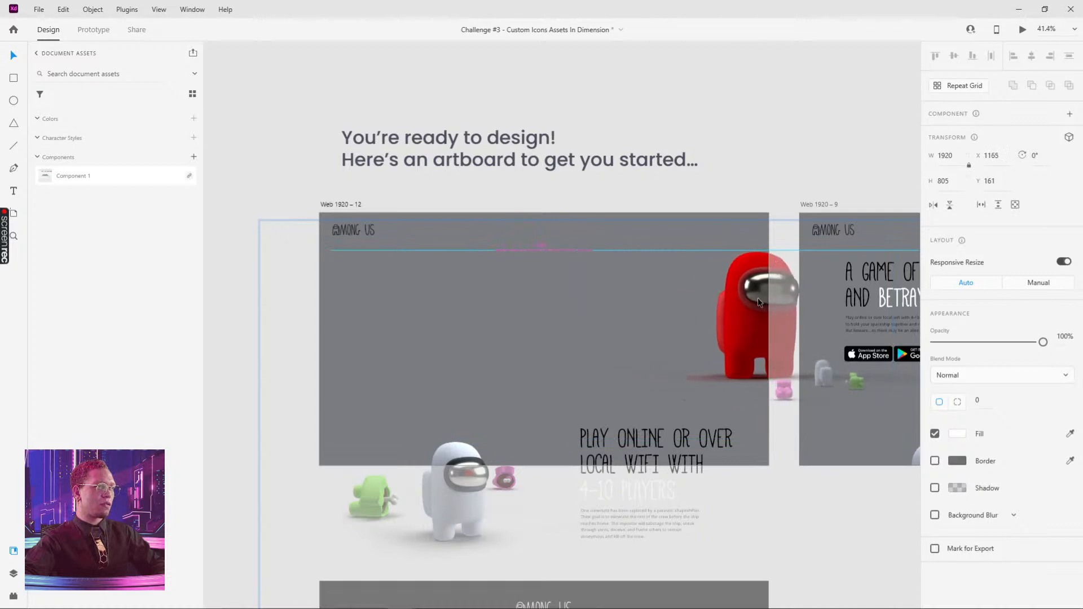
pyautogui.hotkey('ctrl', 'z')
pyautogui.moveTo(625, 314); pyautogui.dragTo(488, 314)
pyautogui.hotkey('ctrl', 'z')
# Lower the red crewmate image on Web 1920 – 12 to Y 678 with 0% opacity and preview its entrance.
pyautogui.moveTo(632, 304); pyautogui.dragTo(631, 425)
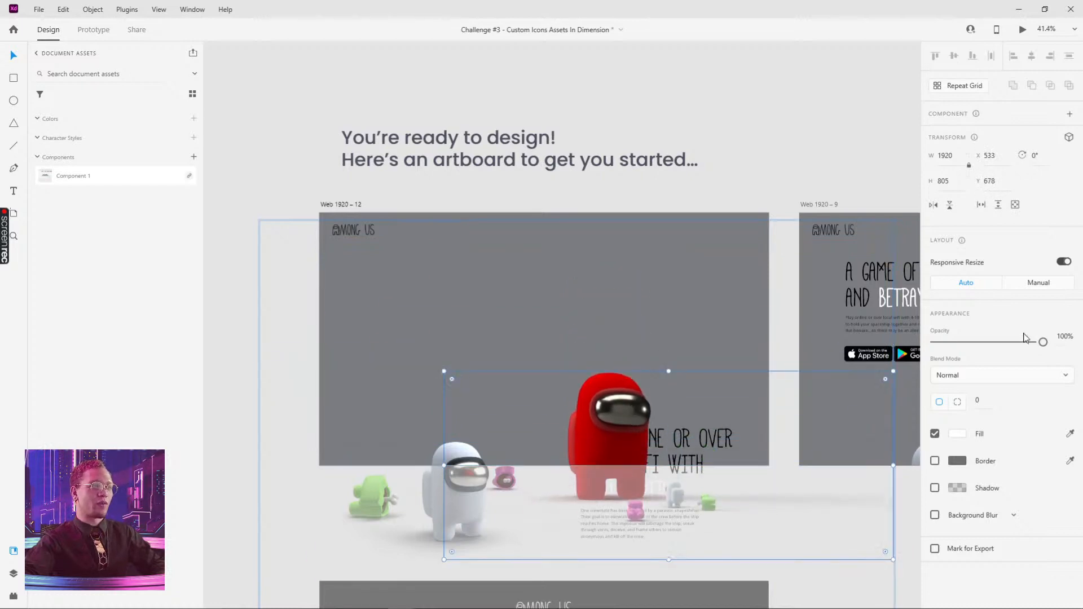
pyautogui.moveTo(1043, 342); pyautogui.dragTo(875, 356)
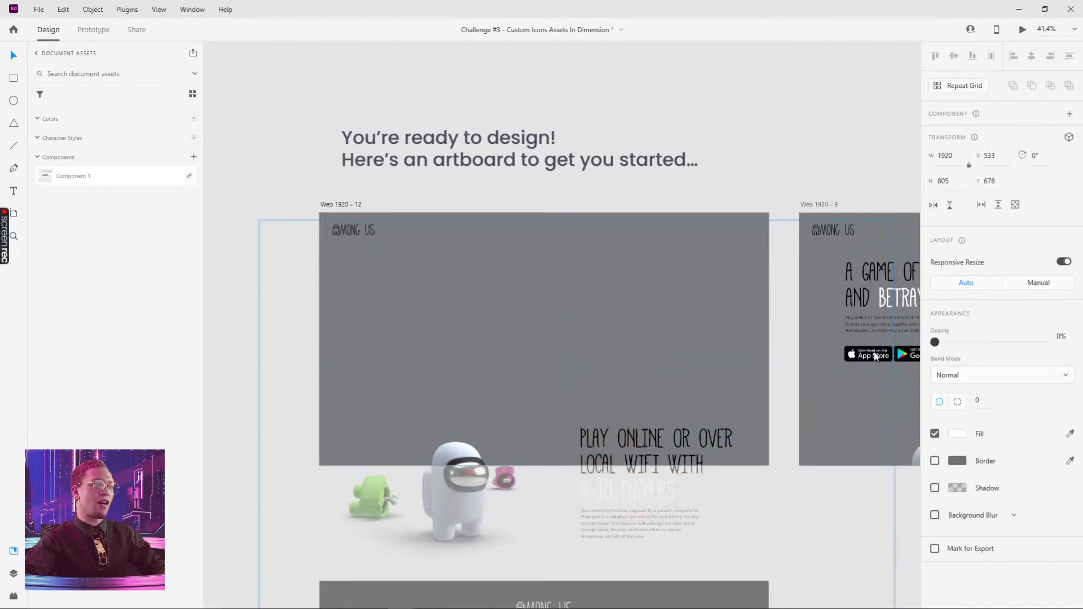
pyautogui.click(372, 207)
pyautogui.click(351, 205)
pyautogui.click(1023, 31)
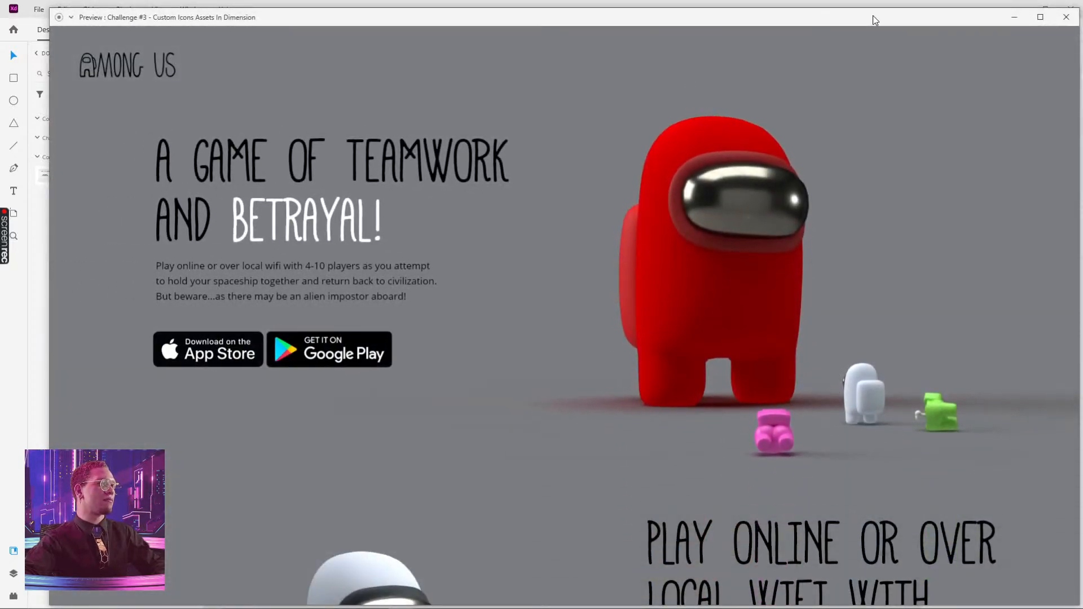
pyautogui.click(1065, 17)
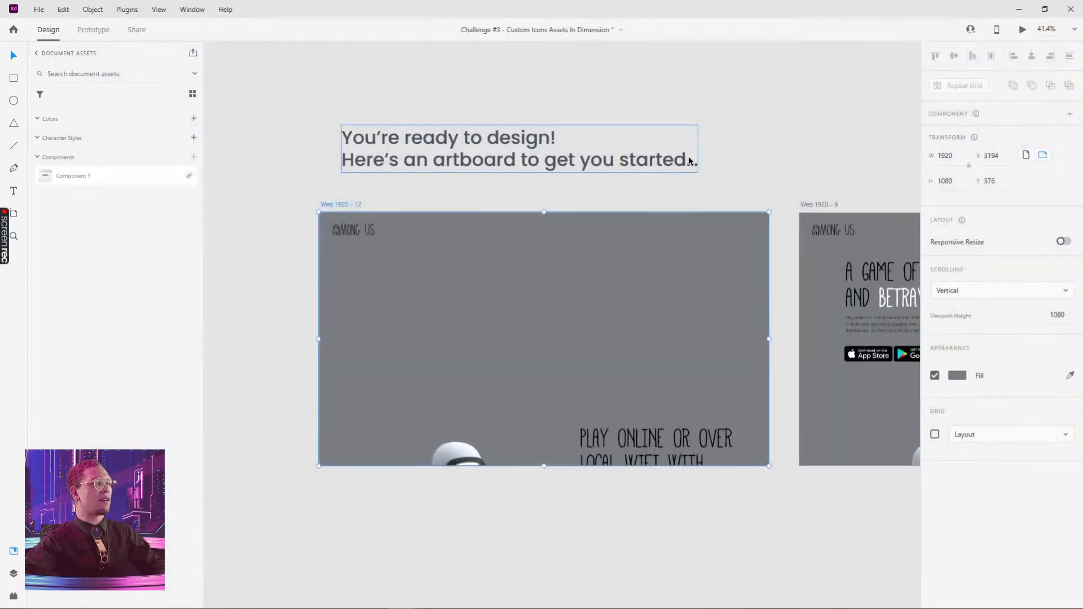
# Undo the red crewmate's downward move and fade, and shift the image right to X 1315 with 0% opacity instead.
pyautogui.click(641, 406)
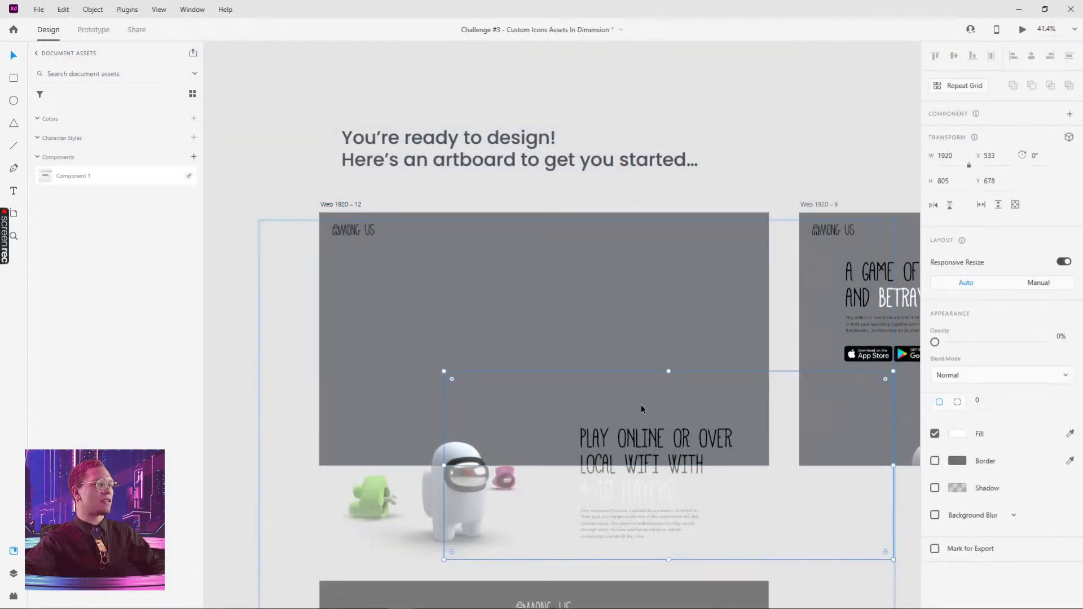
pyautogui.hotkey('ctrl', 'z')
pyautogui.hotkey('ctrl', 'z')
pyautogui.moveTo(607, 327); pyautogui.dragTo(788, 307)
pyautogui.moveTo(1002, 341); pyautogui.dragTo(934, 342)
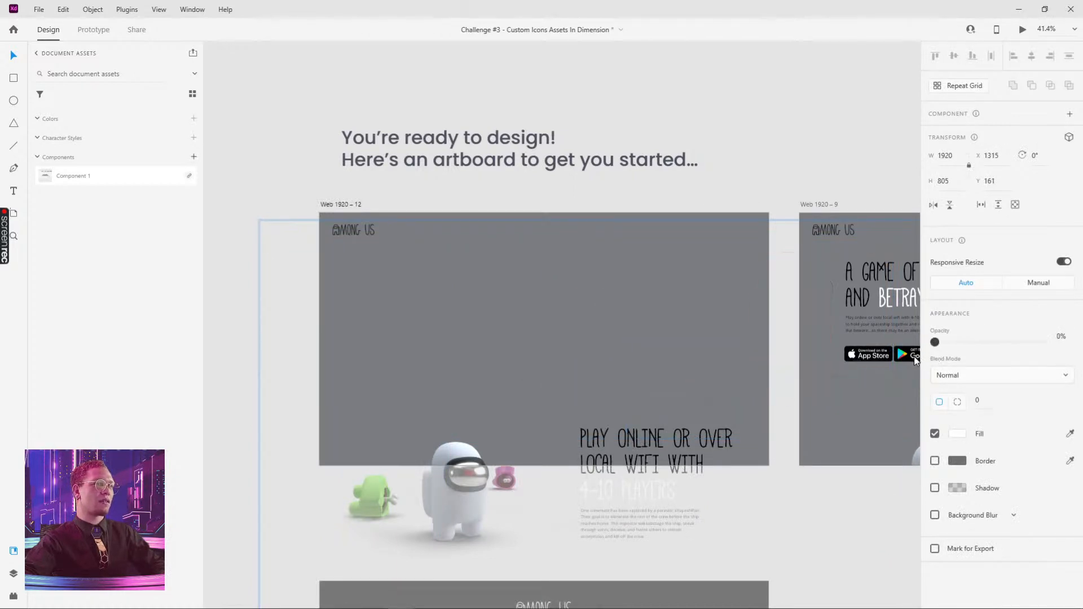
pyautogui.click(789, 132)
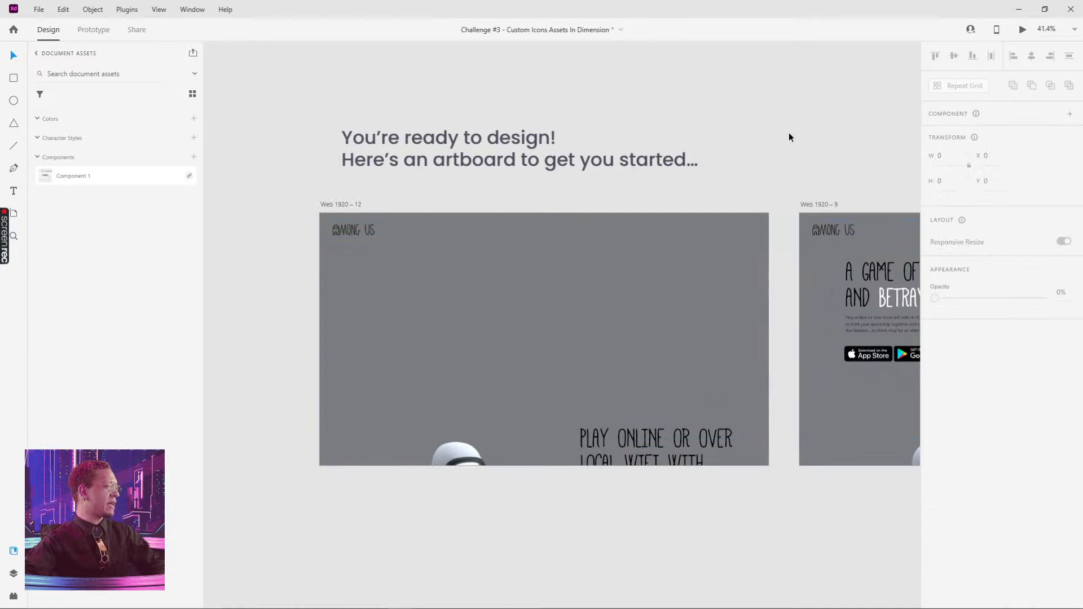
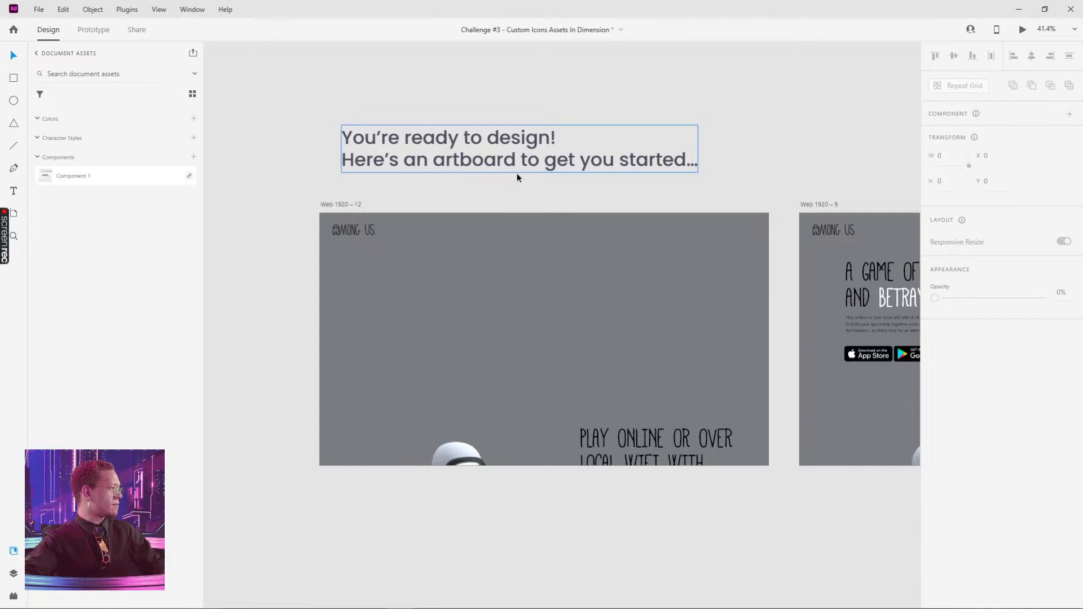
# Preview the prototype from Web 1920 – 12 to check the red crewmate's sideways entrance and the scroll to the footer.
pyautogui.click(357, 205)
pyautogui.click(1022, 29)
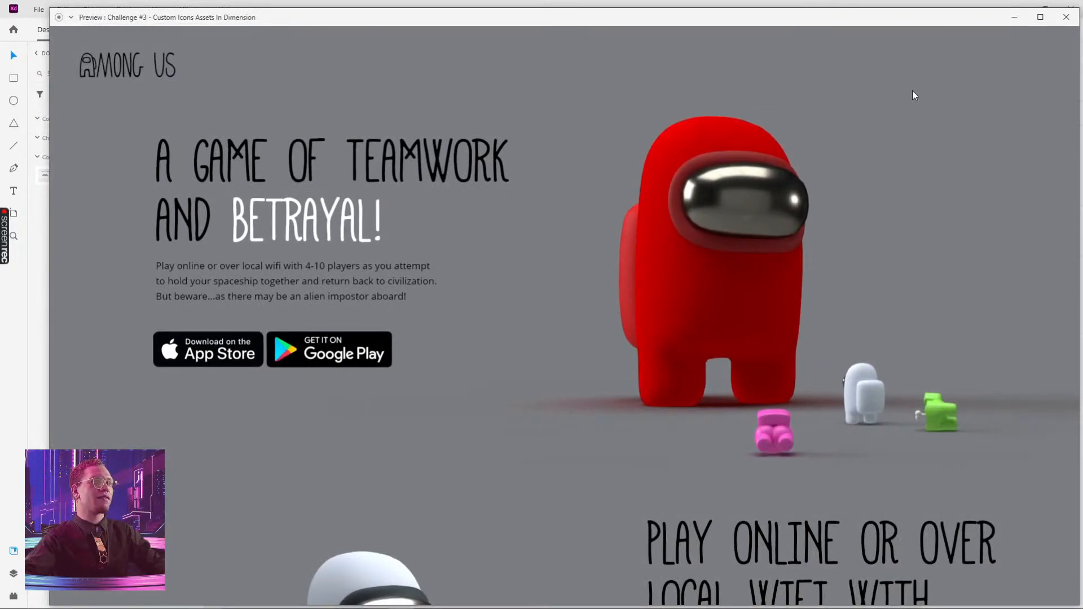
pyautogui.scroll(-7, 909, 93)
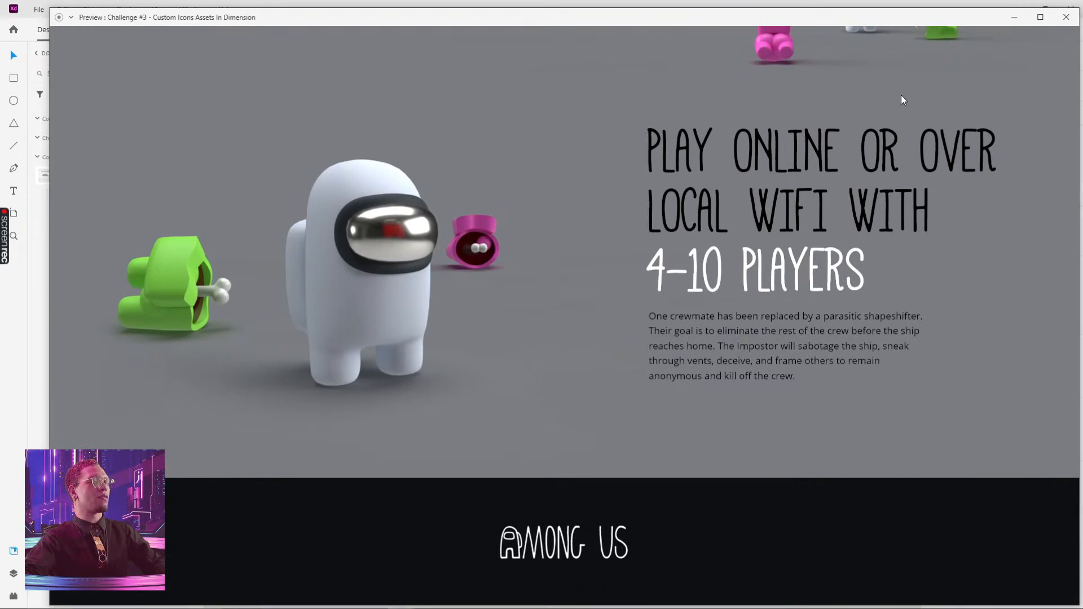
pyautogui.click(1066, 17)
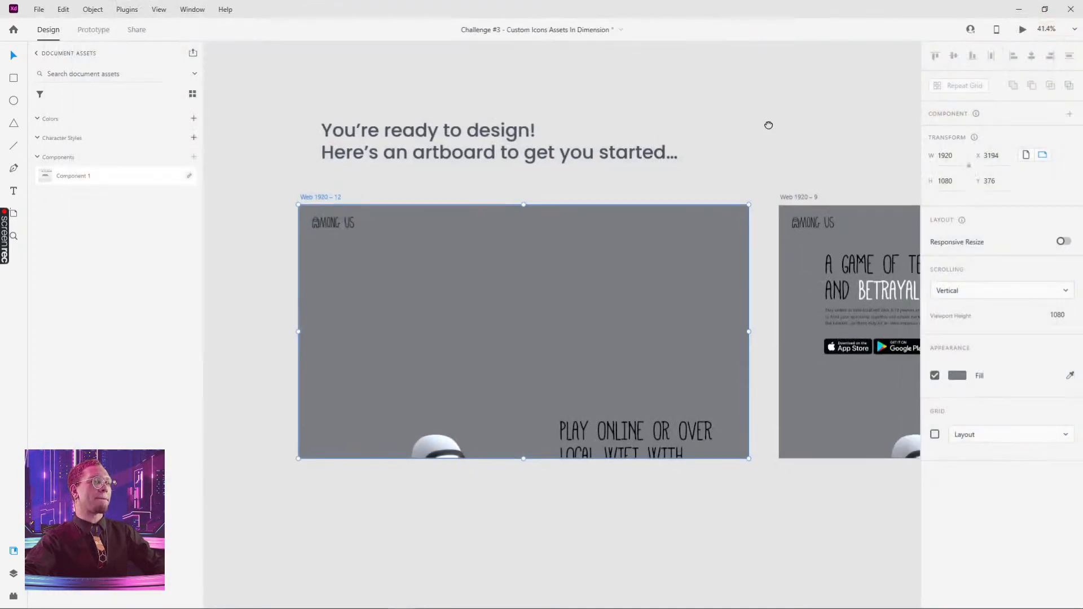
# Move the white crewmate image left past the edge of the Web 1920 – 12 artboard and set its opacity to 0%.
pyautogui.scroll(-2, 768, 125)
pyautogui.hscroll(2, 638, 277)
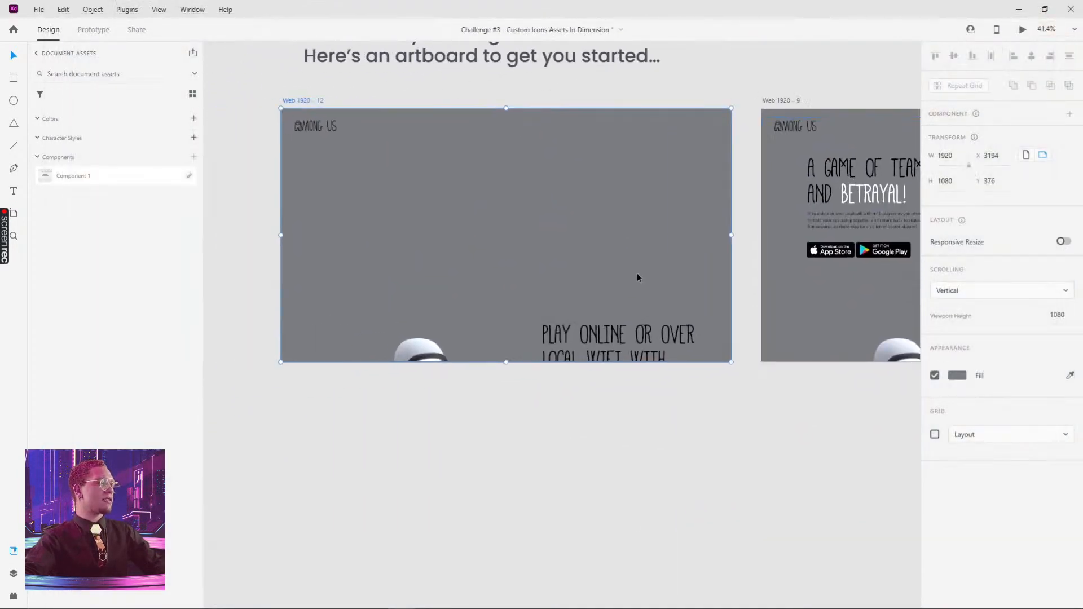
pyautogui.click(418, 361)
pyautogui.click(444, 277)
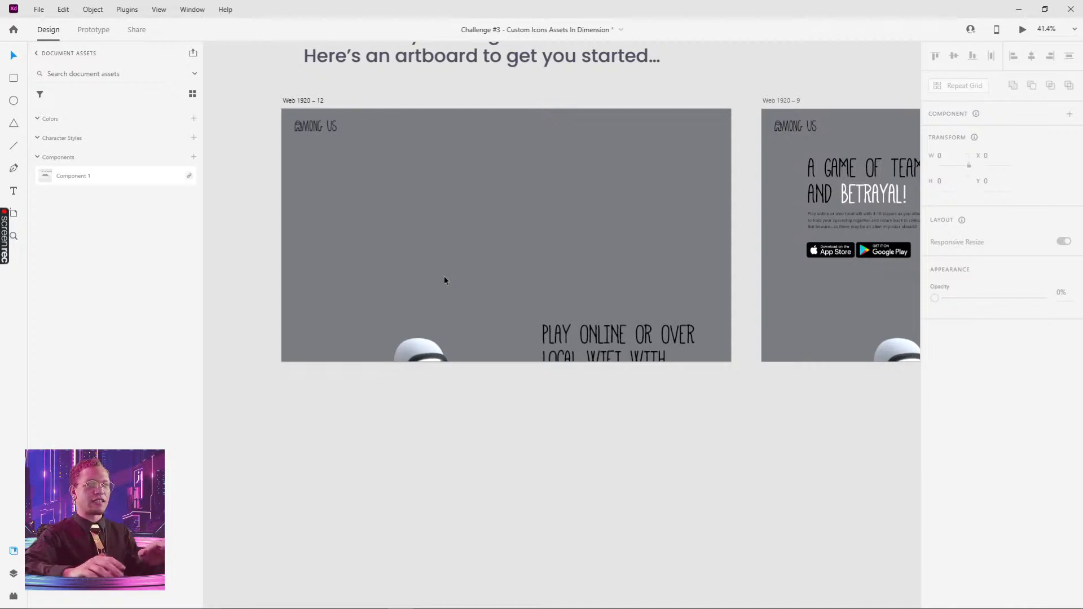
pyautogui.click(423, 355)
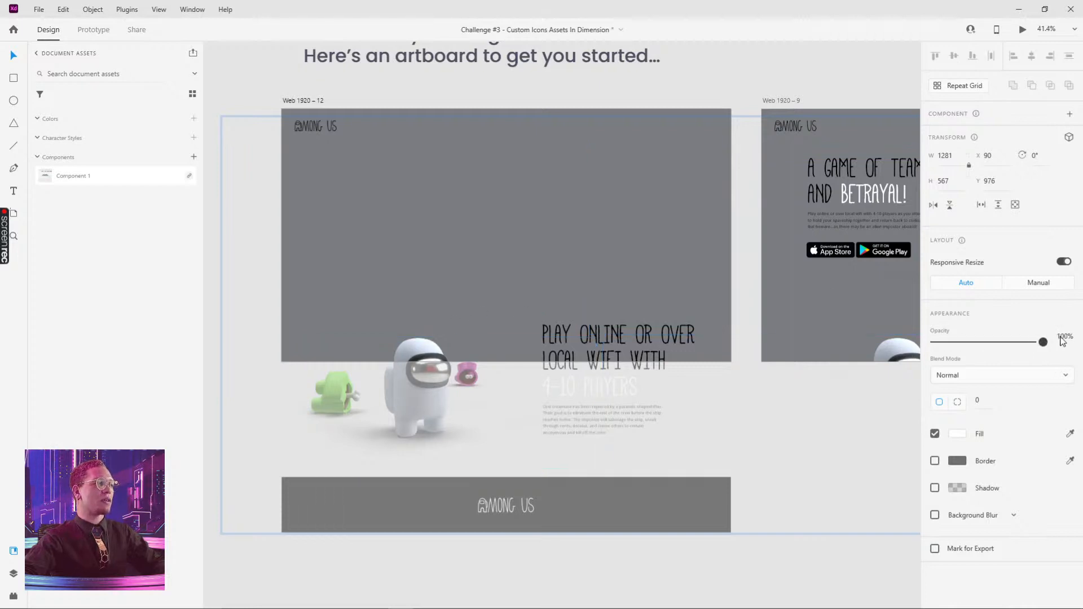
pyautogui.moveTo(417, 356); pyautogui.dragTo(252, 358)
pyautogui.moveTo(1043, 342); pyautogui.dragTo(935, 342)
# Shift the second section's heading to X 1351 and its paragraph further right on Web 1920 – 12, with both at 0% opacity.
pyautogui.click(584, 333)
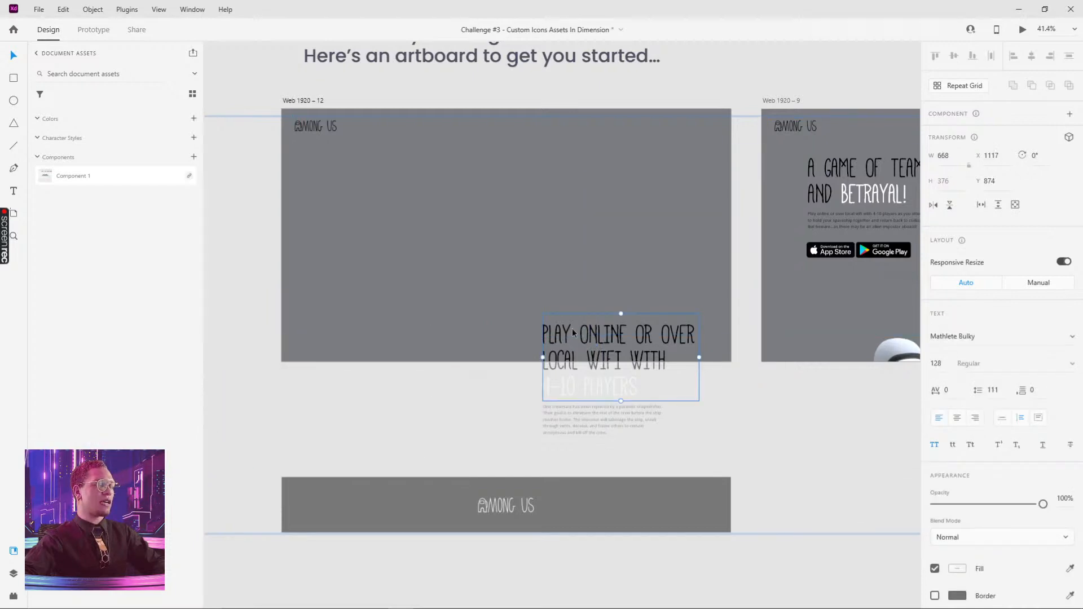
pyautogui.moveTo(573, 333); pyautogui.dragTo(628, 332)
pyautogui.moveTo(572, 417); pyautogui.dragTo(692, 424)
pyautogui.keyDown('shift'); pyautogui.click(678, 357); pyautogui.keyUp('shift')
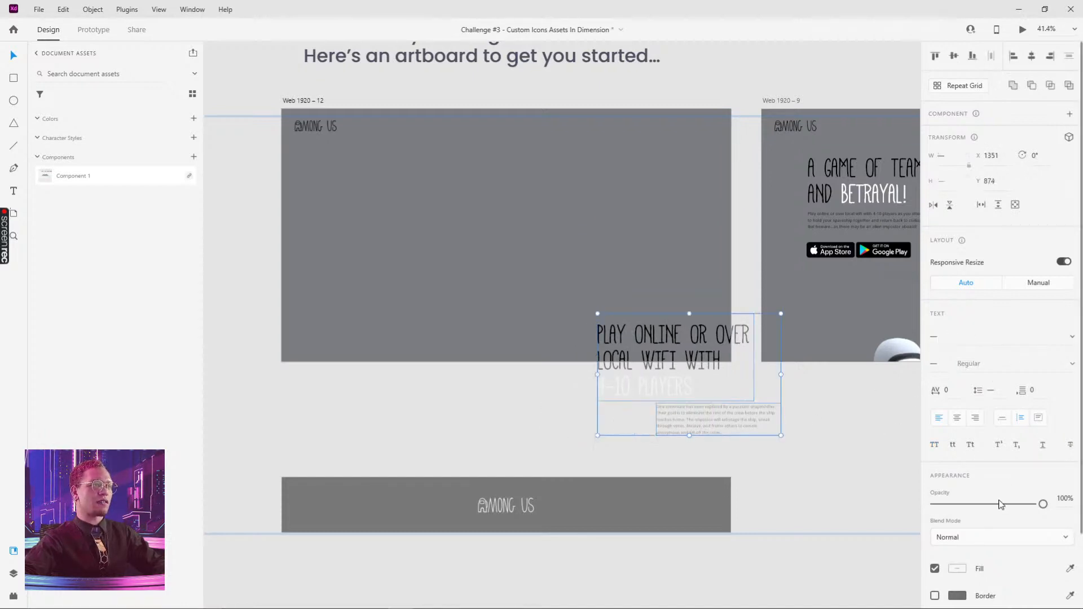
pyautogui.moveTo(1043, 505); pyautogui.dragTo(825, 510)
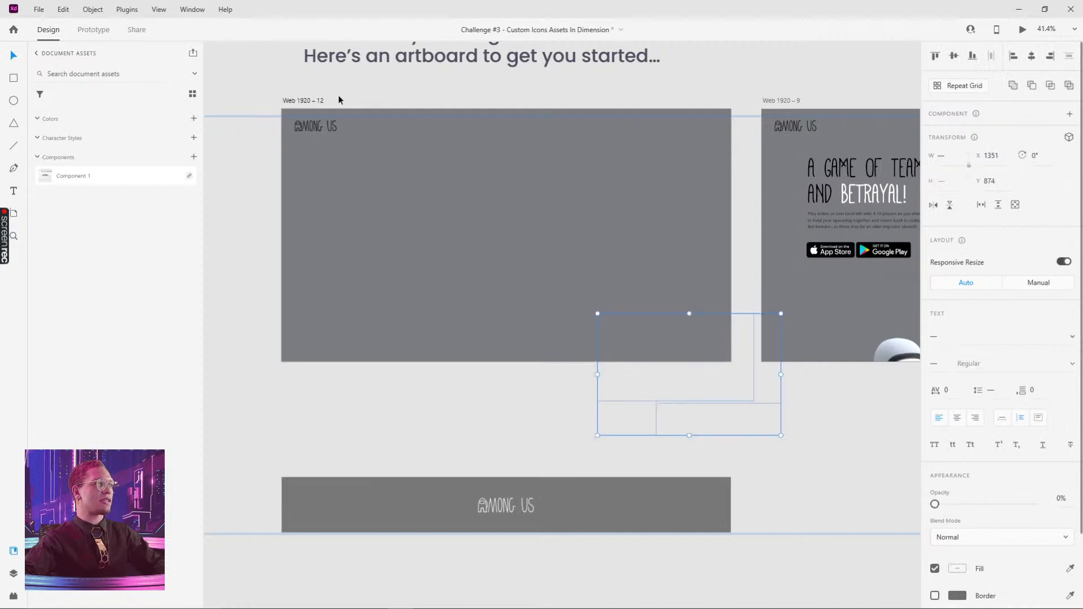
# Preview the prototype from Web 1920 – 12 to check the entrance of the white crewmate and the second section's text.
pyautogui.click(313, 101)
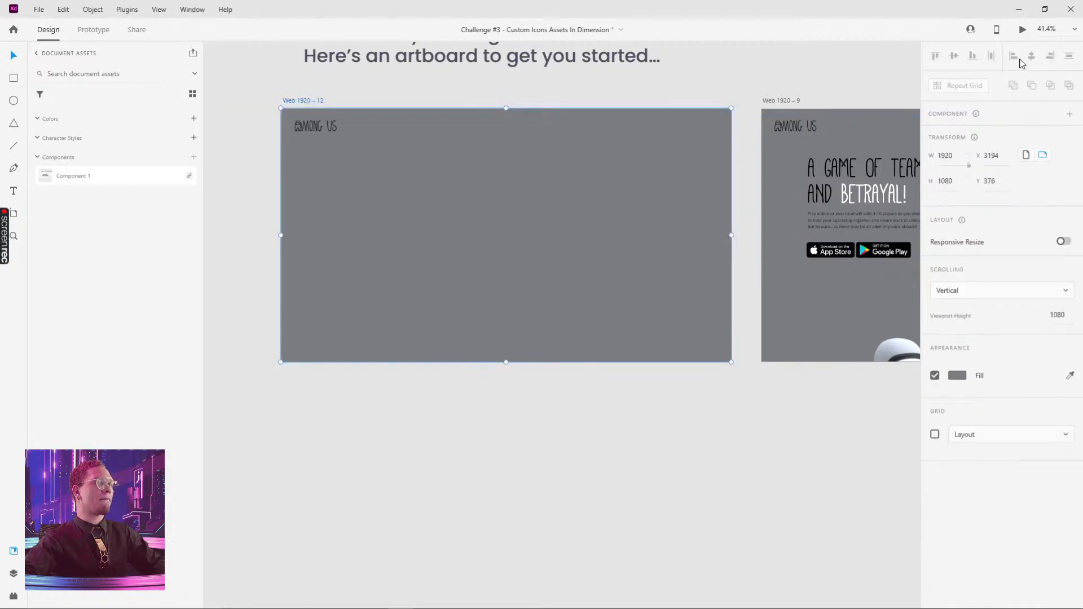
pyautogui.click(1022, 30)
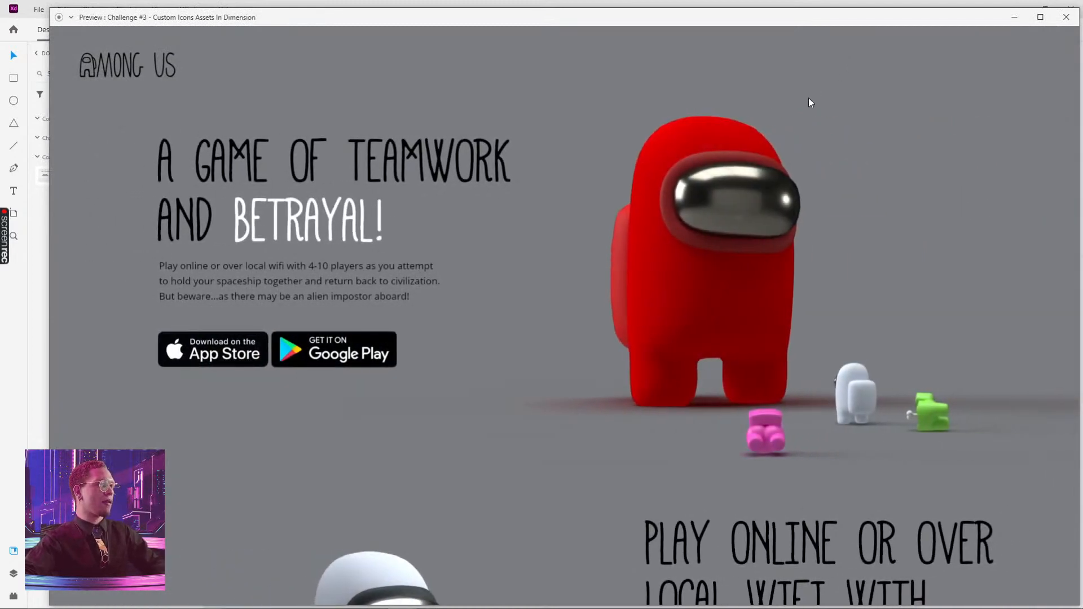
pyautogui.click(1066, 18)
# Move the white crewmate image left past the edge of the Web 1920 – 9 artboard to X -421 and set its opacity to 0%.
pyautogui.moveTo(800, 126); pyautogui.dragTo(415, 148, button='middle')
pyautogui.click(502, 369)
pyautogui.keyDown('shift'); pyautogui.click(731, 390); pyautogui.keyUp('shift')
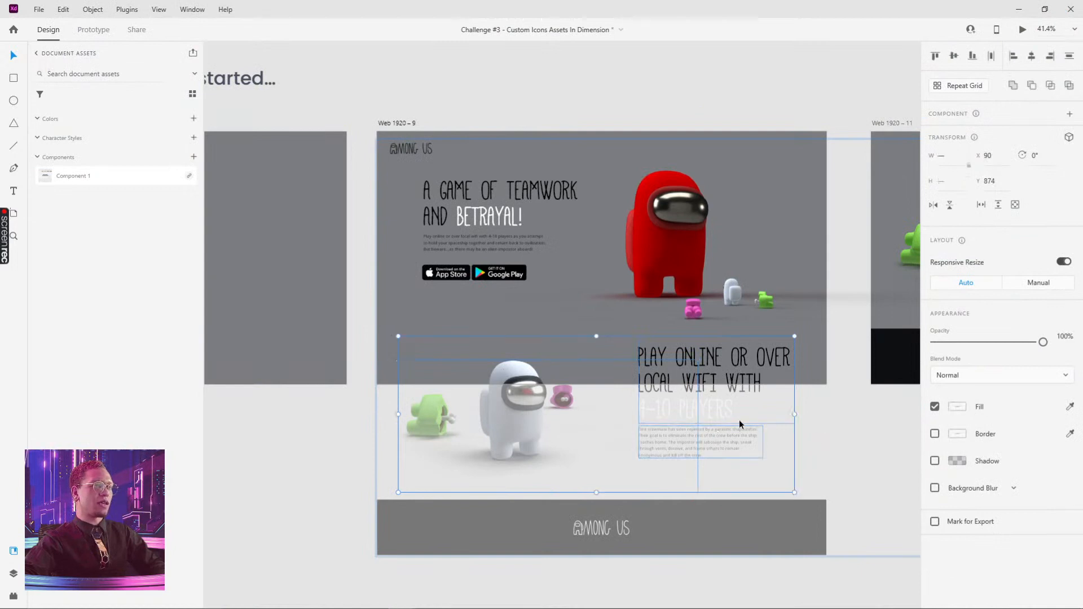
pyautogui.click(866, 403)
pyautogui.click(723, 374)
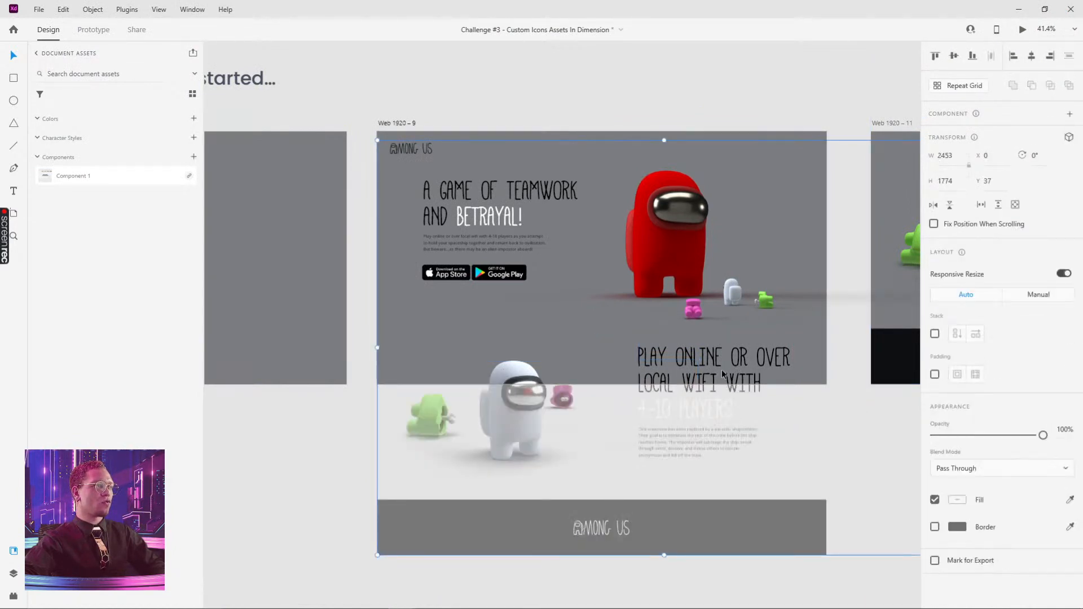
pyautogui.doubleClick(723, 373)
pyautogui.click(505, 400)
pyautogui.moveTo(505, 400); pyautogui.dragTo(404, 401)
pyautogui.moveTo(1043, 341); pyautogui.dragTo(831, 355)
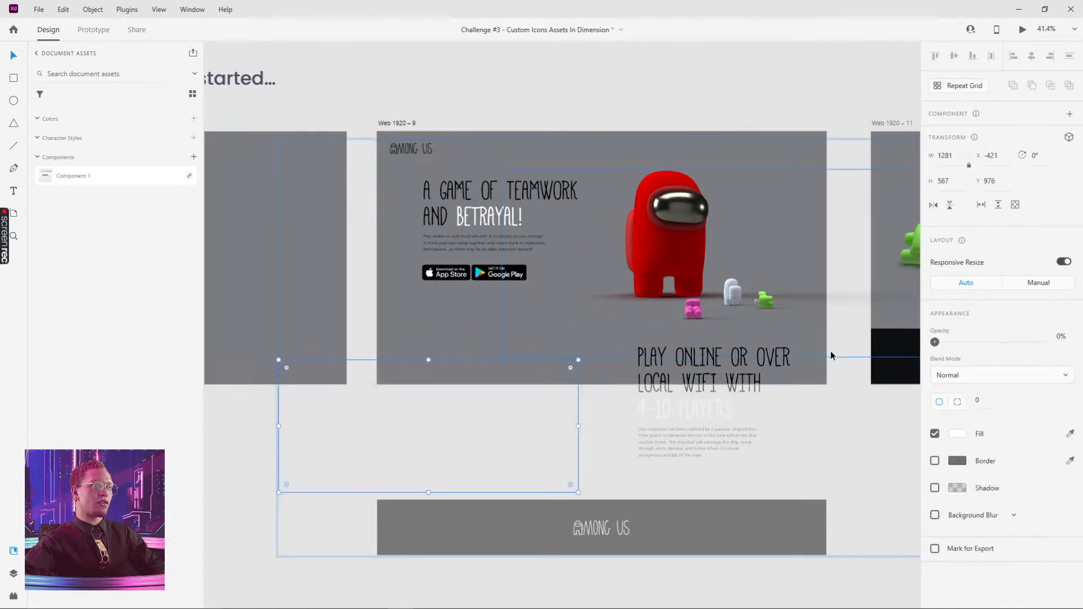
# Shift the second section's heading to X 1351 and its paragraph to X 1607 on Web 1920 – 9, with both at 0% opacity.
pyautogui.click(665, 369)
pyautogui.keyDown('shift'); pyautogui.click(683, 443); pyautogui.keyUp('shift')
pyautogui.click(790, 424)
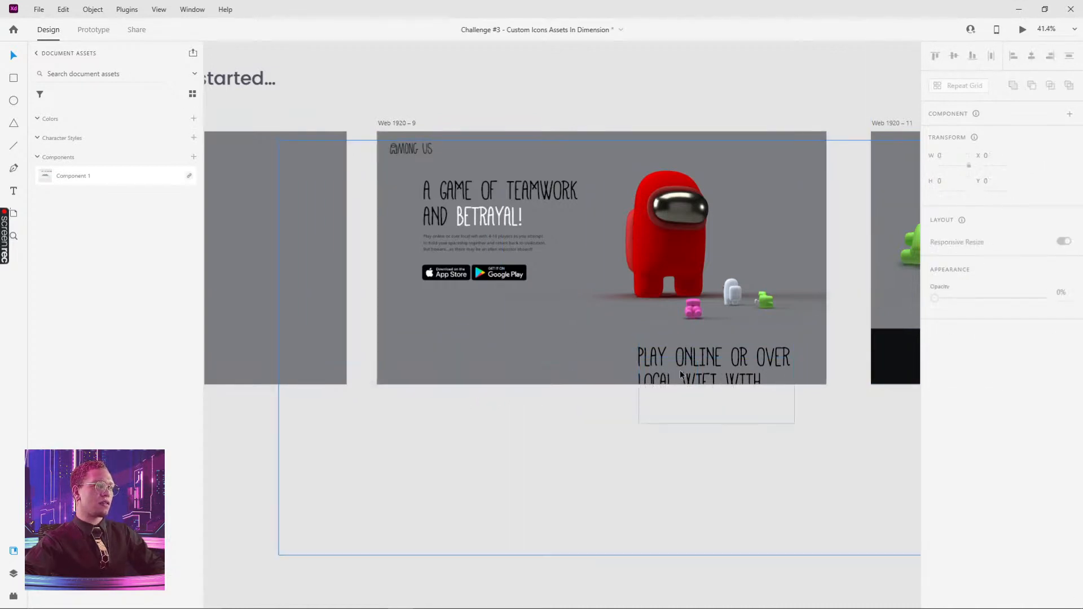
pyautogui.click(681, 374)
pyautogui.moveTo(660, 379); pyautogui.dragTo(713, 379)
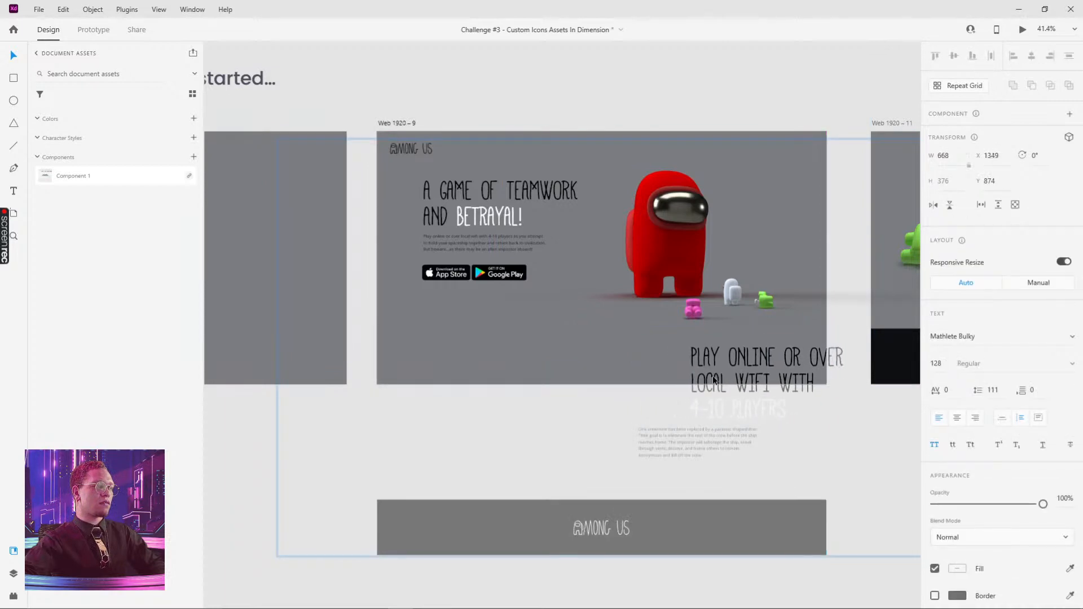
pyautogui.moveTo(660, 434); pyautogui.dragTo(777, 441)
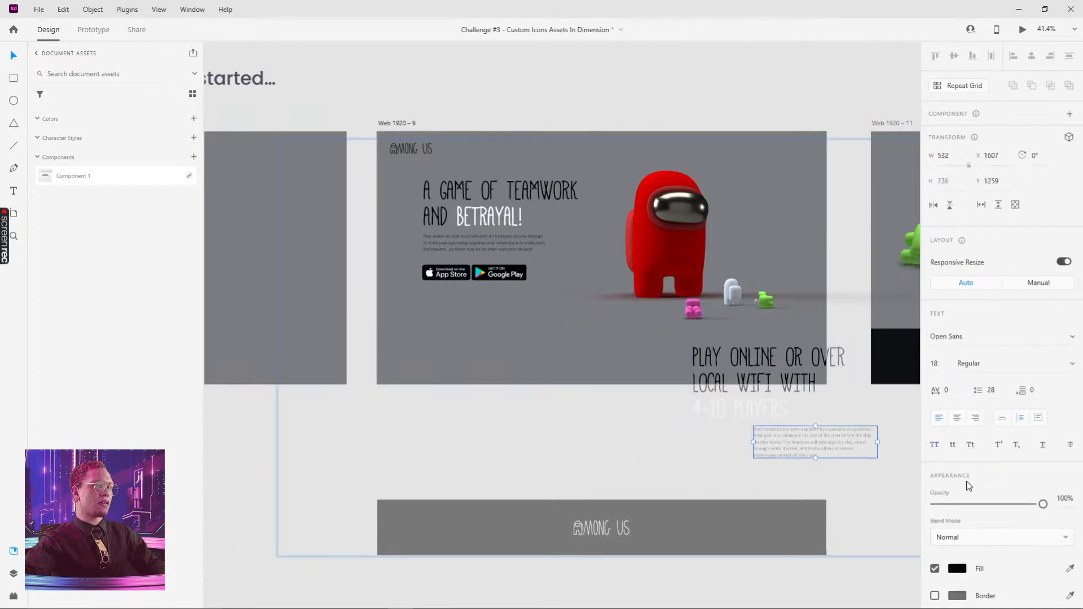
pyautogui.keyDown('shift'); pyautogui.click(760, 388); pyautogui.keyUp('shift')
pyautogui.moveTo(1042, 505); pyautogui.dragTo(859, 502)
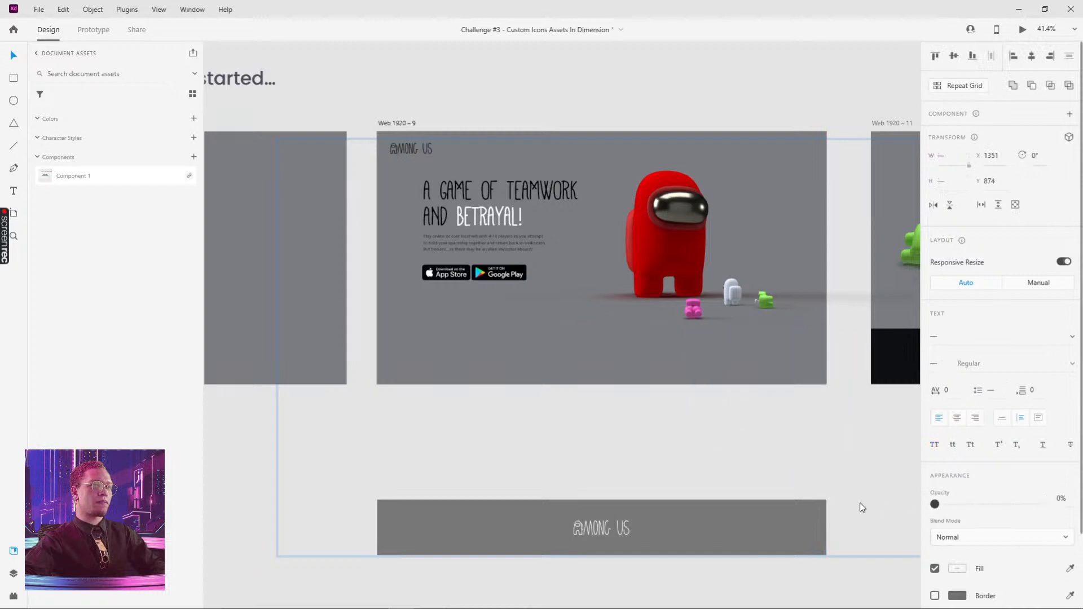
# Preview the prototype from Web 1920 – 12 to check the second section's entrance on scrolling down to the footer.
pyautogui.click(770, 90)
pyautogui.keyDown('ctrl'); pyautogui.scroll(-1, 518, 73); pyautogui.keyUp('ctrl')
pyautogui.keyDown('ctrl'); pyautogui.scroll(-2, 518, 73); pyautogui.keyUp('ctrl')
pyautogui.moveTo(518, 72); pyautogui.dragTo(704, 135, button='middle')
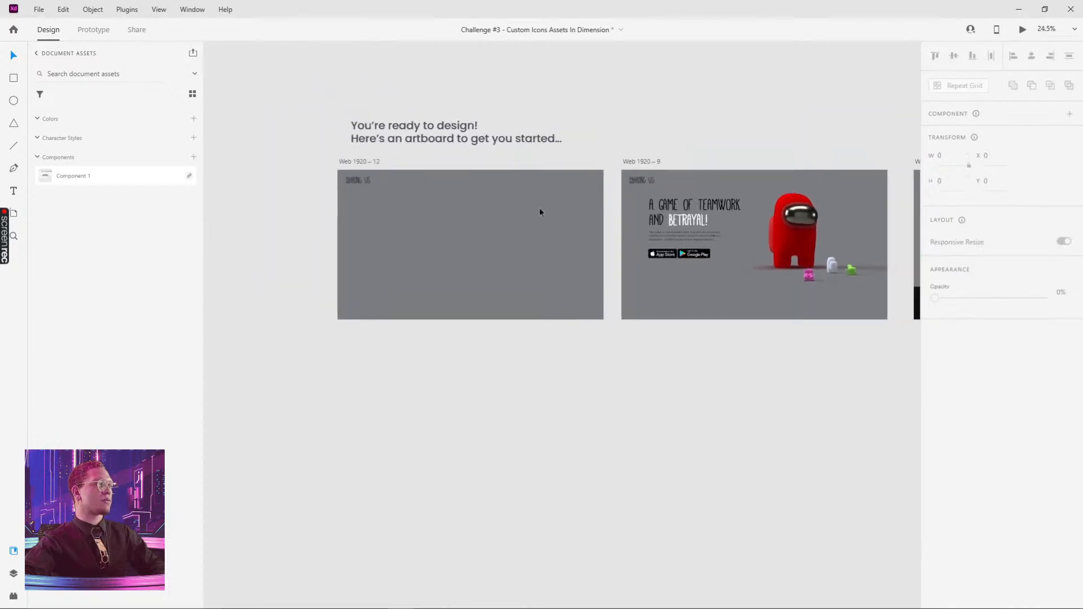
pyautogui.click(370, 162)
pyautogui.click(1024, 30)
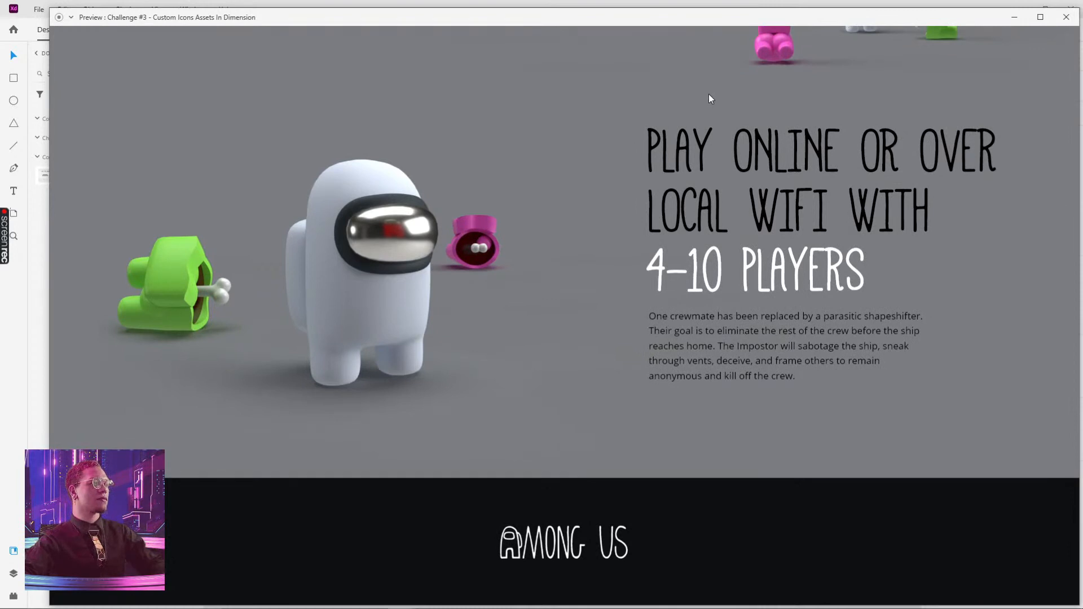
pyautogui.click(1067, 17)
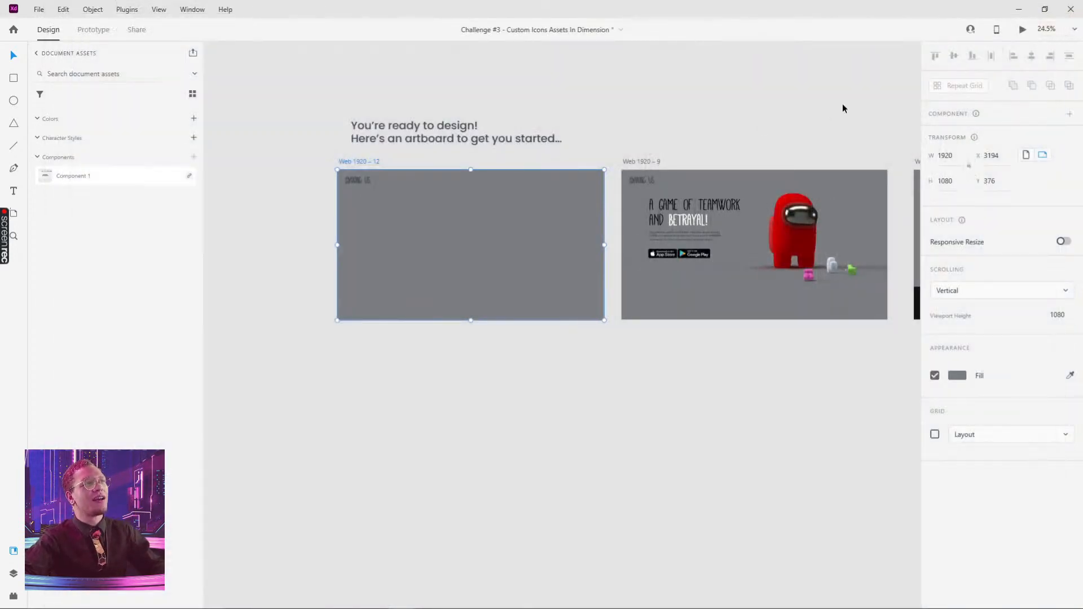
# Add the text "Avenge US!" above the crewmates on the Web 1920 – 11 artboard.
pyautogui.moveTo(842, 109); pyautogui.dragTo(630, 147)
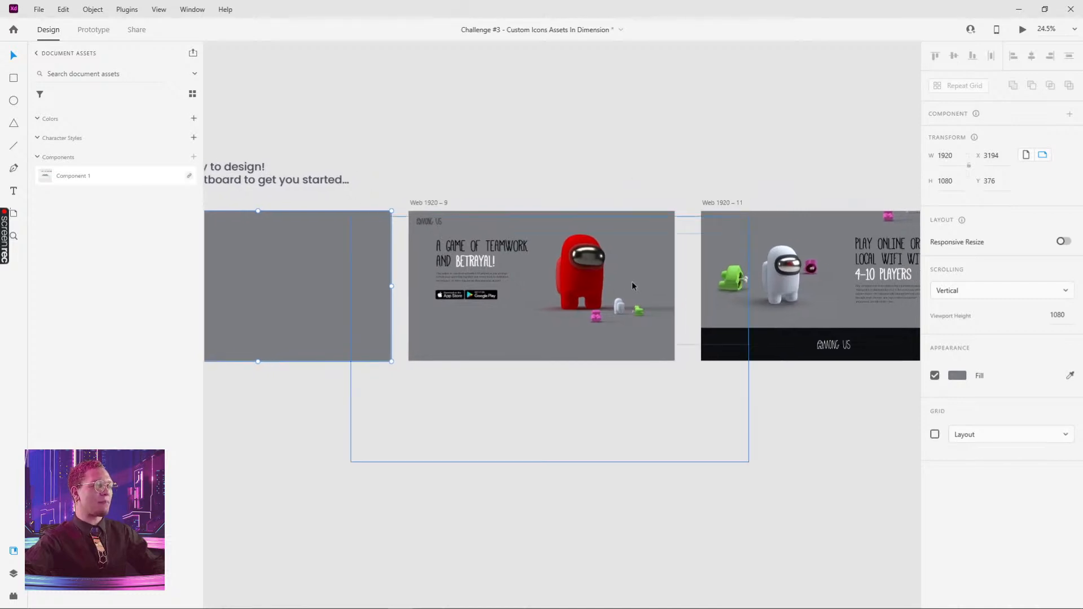
pyautogui.keyDown('ctrl'); pyautogui.scroll(5, 625, 306); pyautogui.keyUp('ctrl')
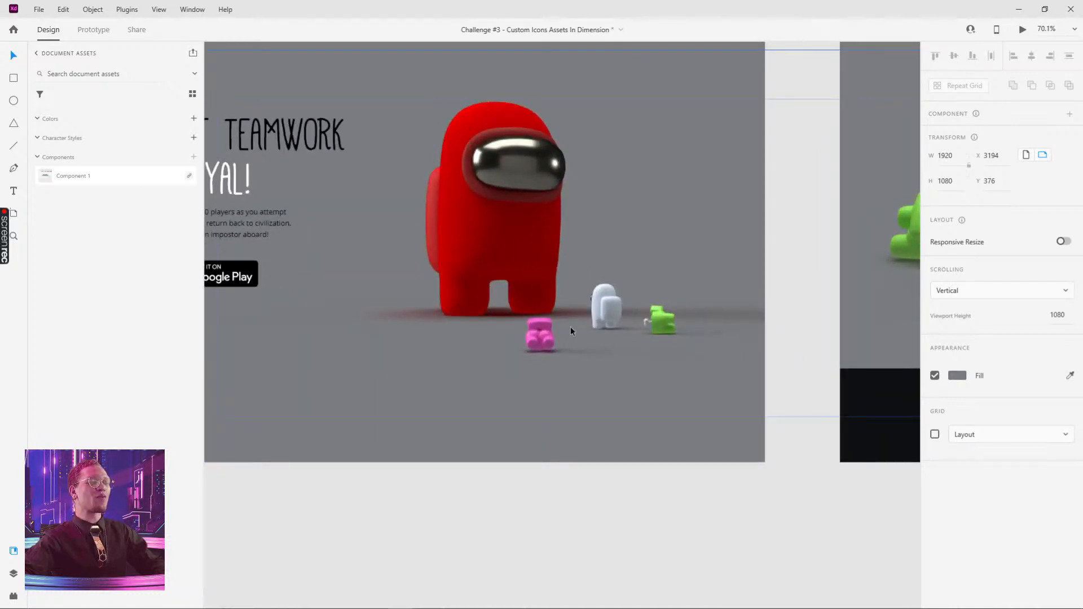
pyautogui.keyDown('ctrl'); pyautogui.scroll(-3, 570, 326); pyautogui.keyUp('ctrl')
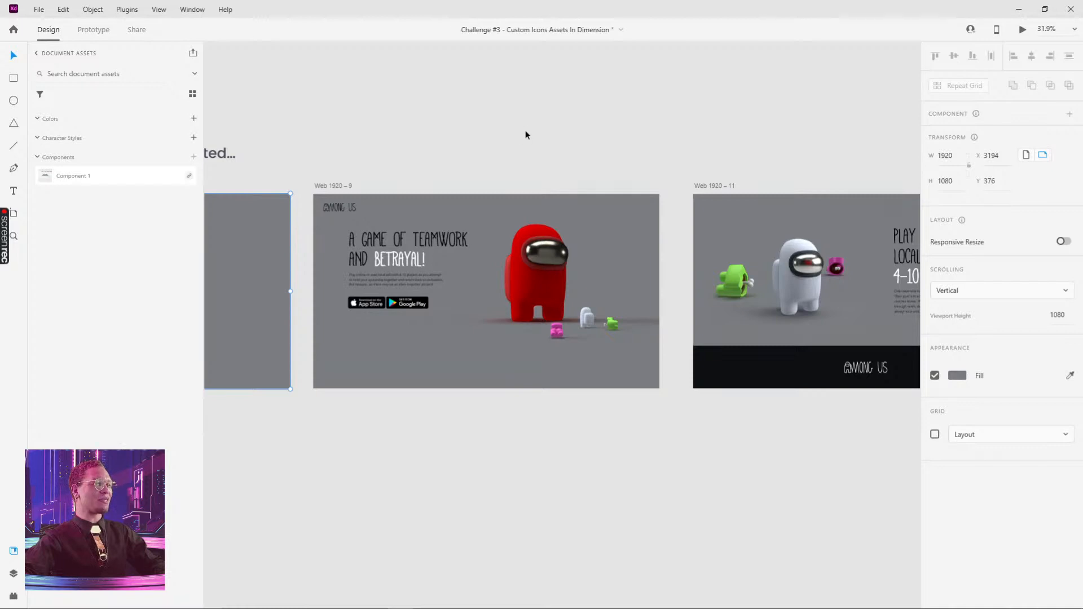
pyautogui.moveTo(525, 131); pyautogui.dragTo(374, 127, button='middle')
pyautogui.keyDown('ctrl'); pyautogui.scroll(3, 608, 239); pyautogui.keyUp('ctrl')
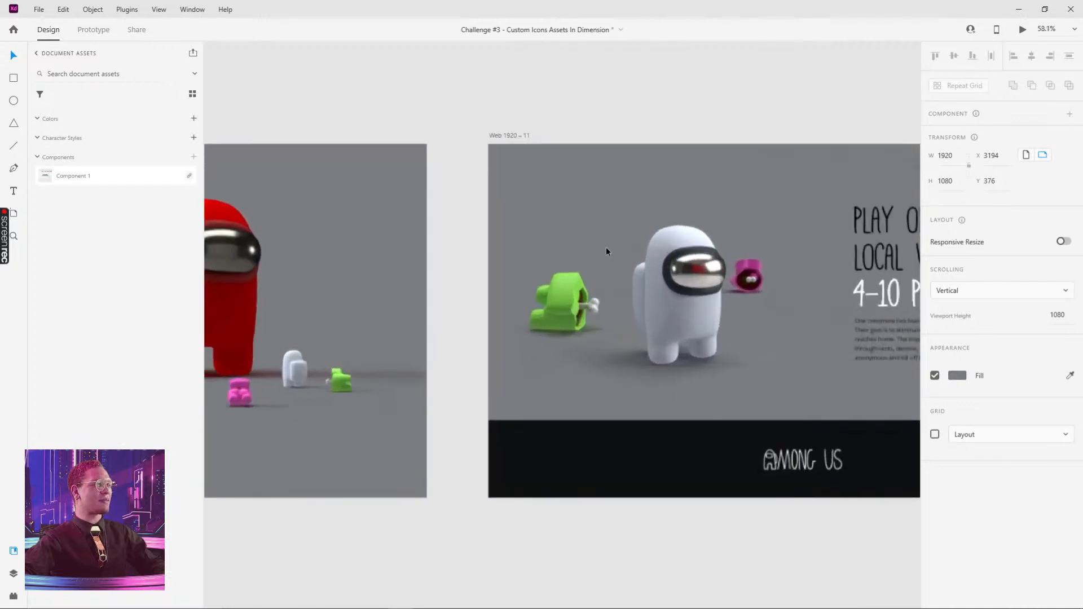
pyautogui.press('t')
pyautogui.click(572, 226)
pyautogui.write('Ave')
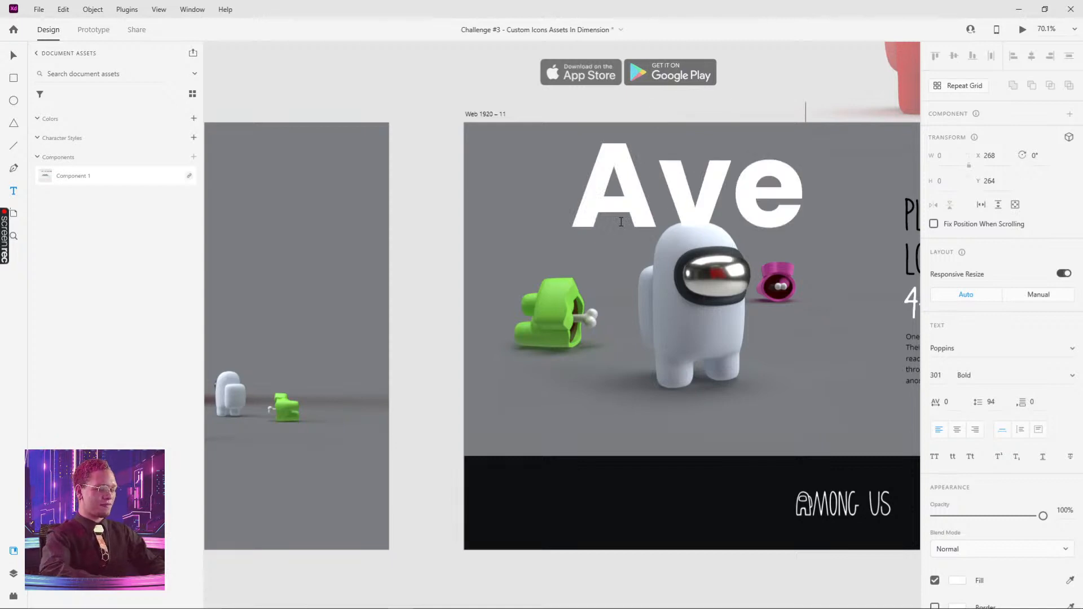
pyautogui.write('ng')
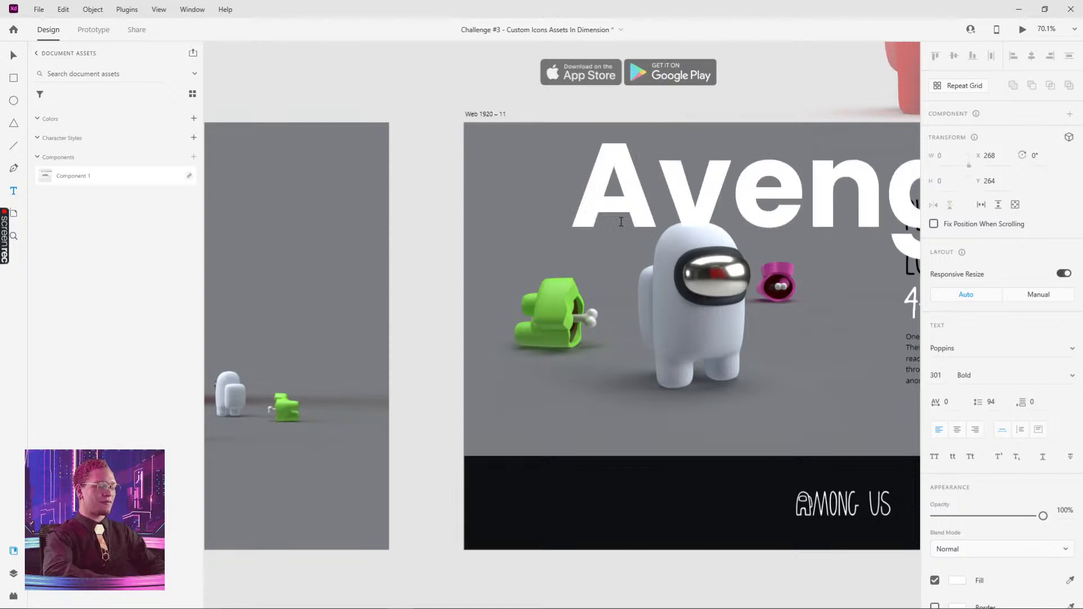
# Shrink the "Avenge US!" text to size 79, rotate it to -24° and place it above the green crewmate.
pyautogui.hotkey('ctrl', 'a')
pyautogui.click(947, 375)
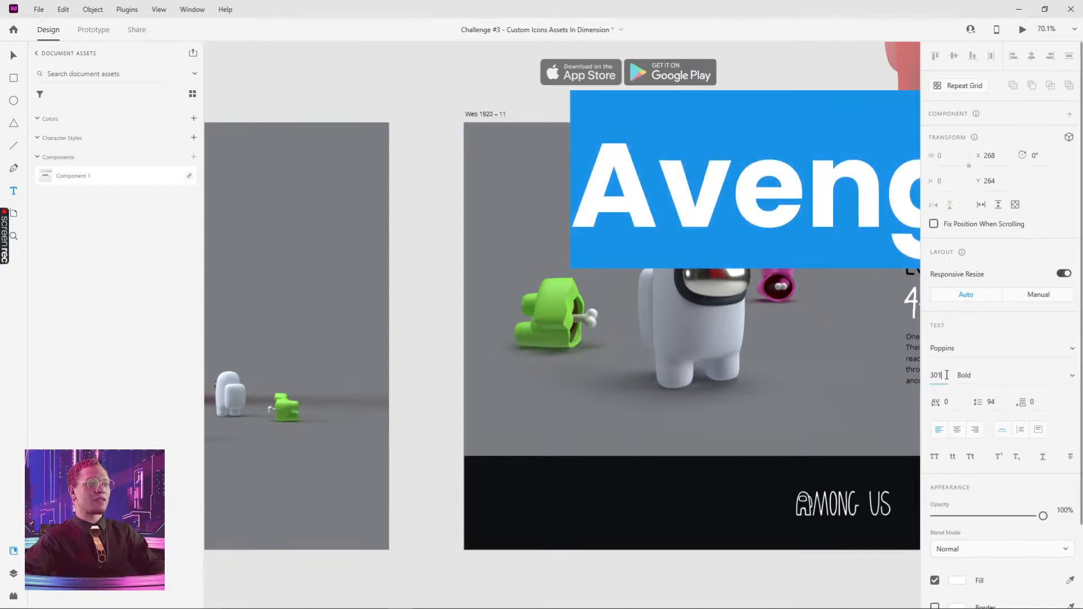
pyautogui.write('116')
pyautogui.press('Return')
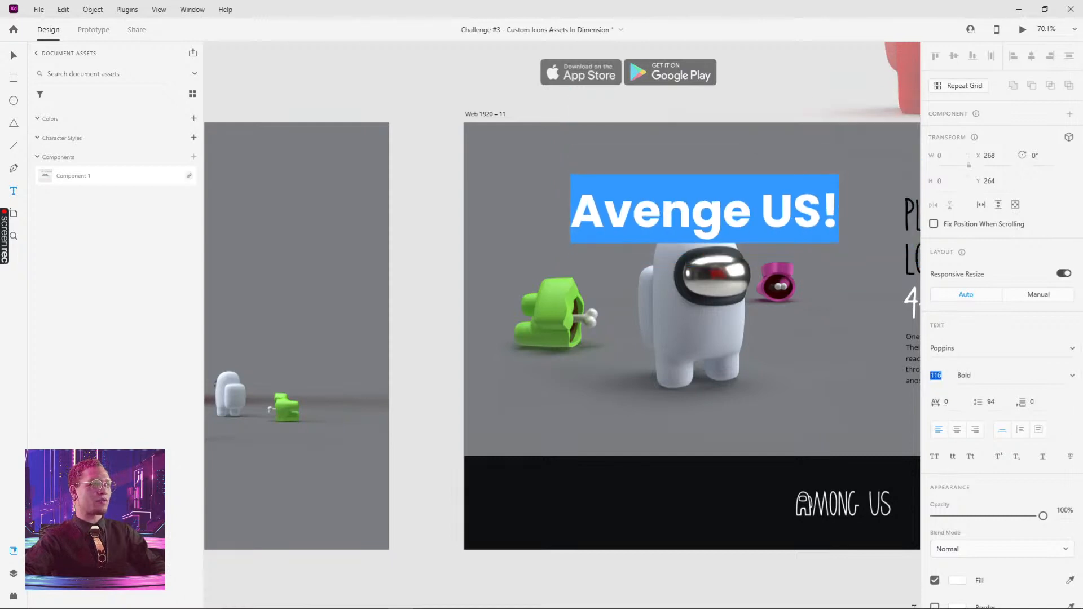
pyautogui.press('Escape')
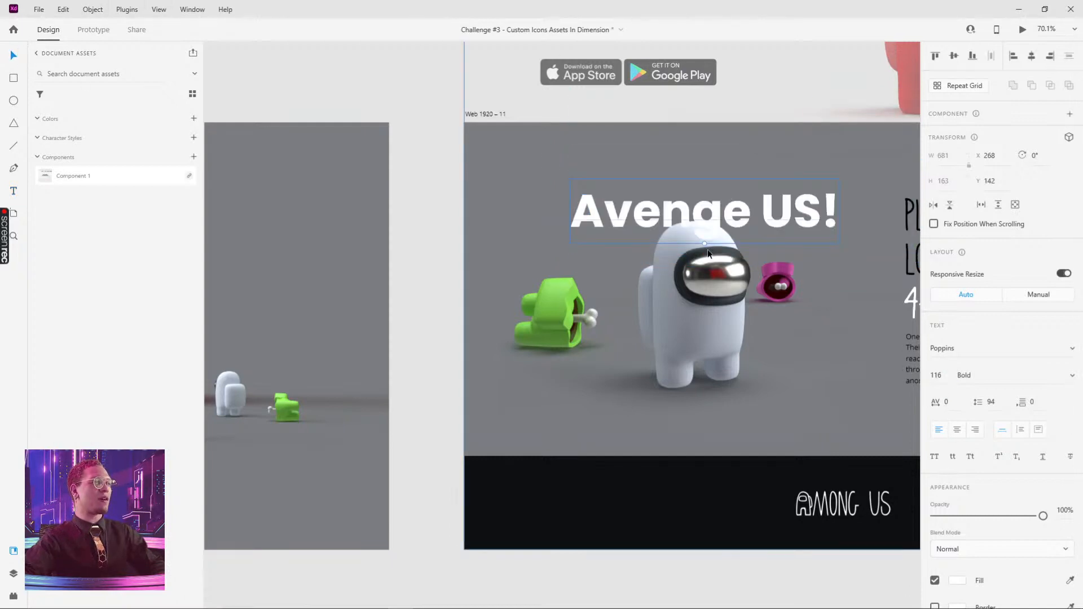
pyautogui.moveTo(705, 243); pyautogui.dragTo(583, 233)
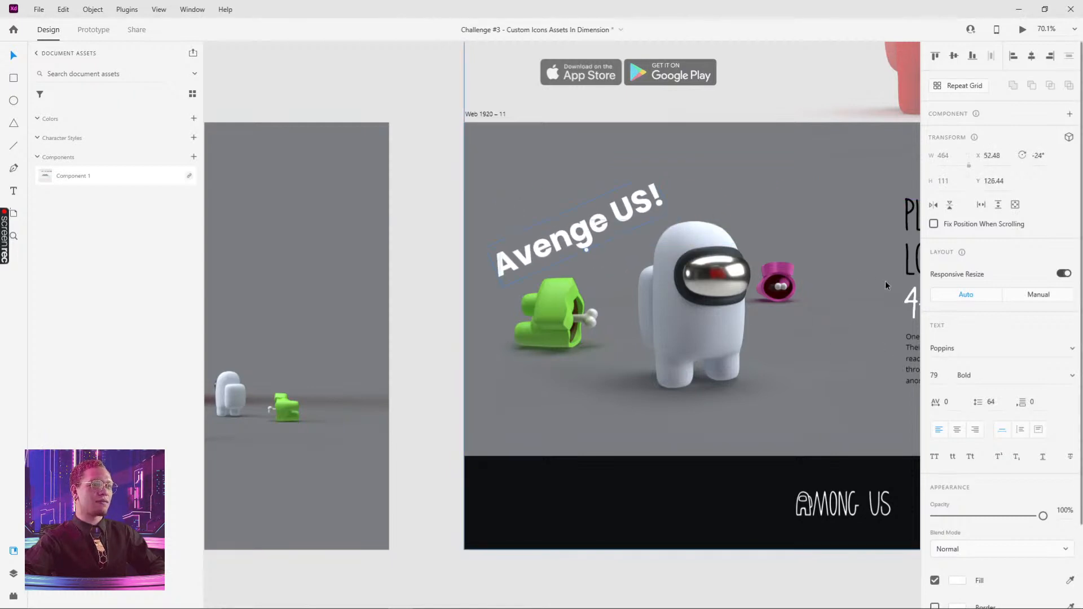
# Copy the font name Mathlete Bulky from the "A game of teamwork and betrayal!" heading on Web 1920 – 9.
pyautogui.hscroll(-8, 564, 390)
pyautogui.scroll(5, 564, 391)
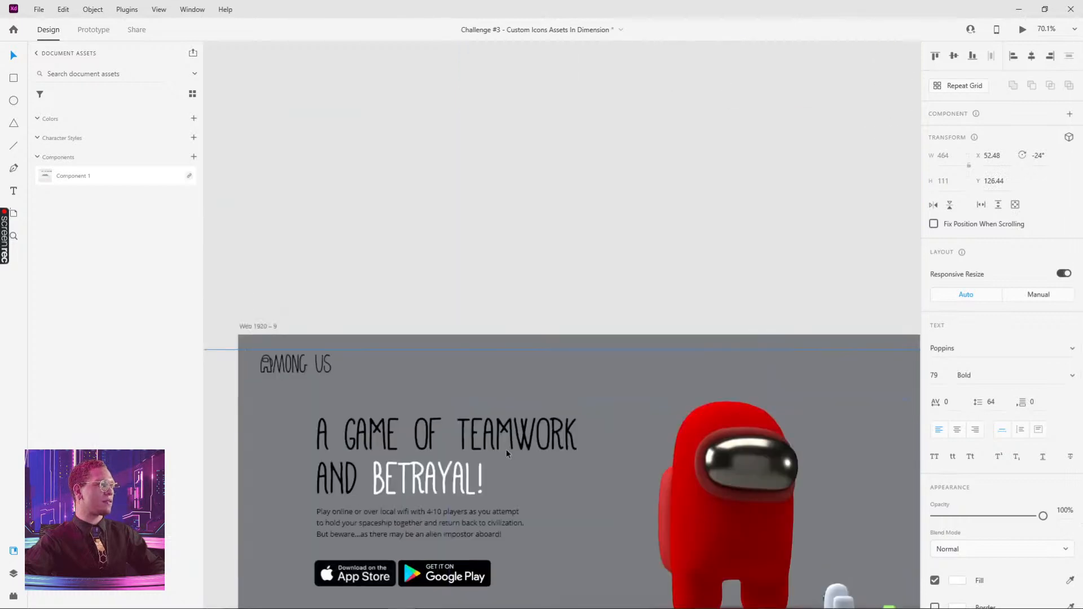
pyautogui.click(509, 439)
pyautogui.doubleClick(400, 428)
pyautogui.hotkey('ctrl', 'a')
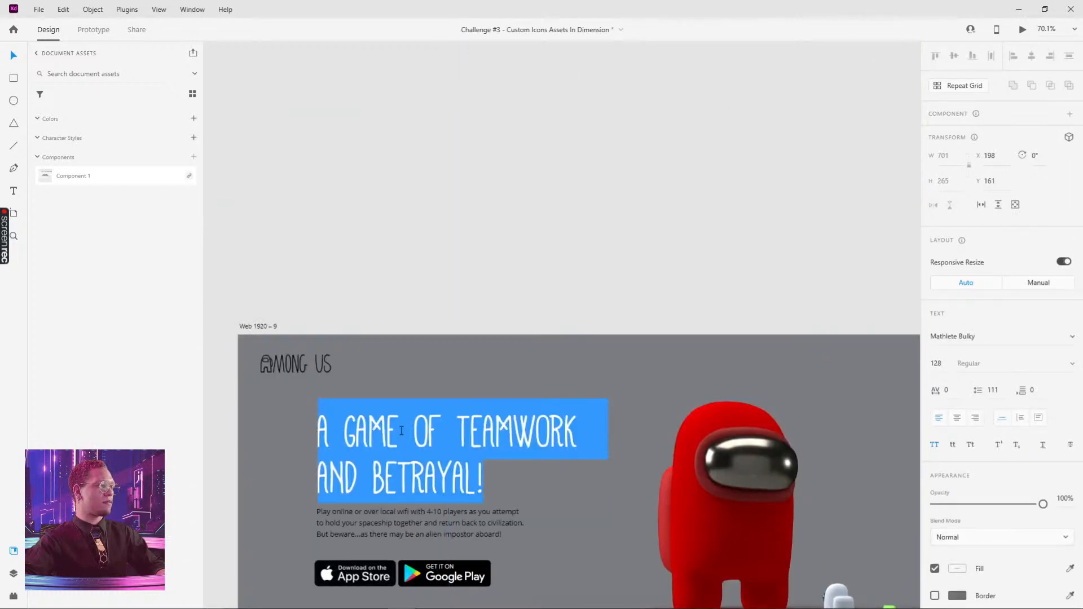
pyautogui.click(944, 335)
pyautogui.hotkey('ctrl', 'c')
# Apply the copied Mathlete Bulky font to the tilted "Avenge US!" text on Web 1920 – 11.
pyautogui.moveTo(680, 204); pyautogui.dragTo(374, 169, button='middle')
pyautogui.moveTo(899, 396); pyautogui.dragTo(739, 398, button='middle')
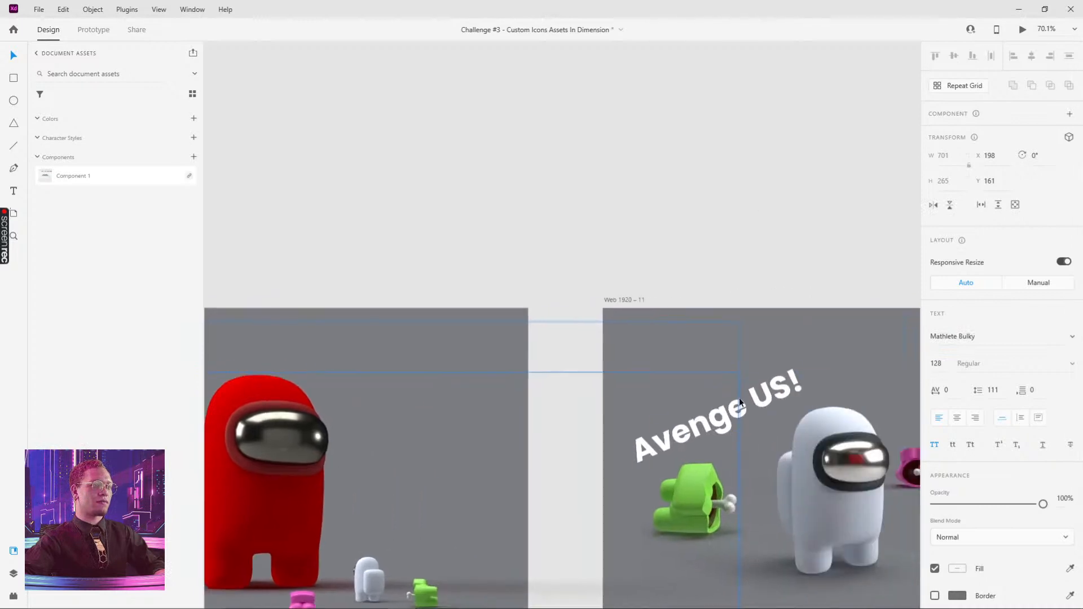
pyautogui.doubleClick(784, 378)
pyautogui.hotkey('ctrl', 'a')
pyautogui.hotkey('ctrl', 'v')
pyautogui.hotkey('ctrl', 'z')
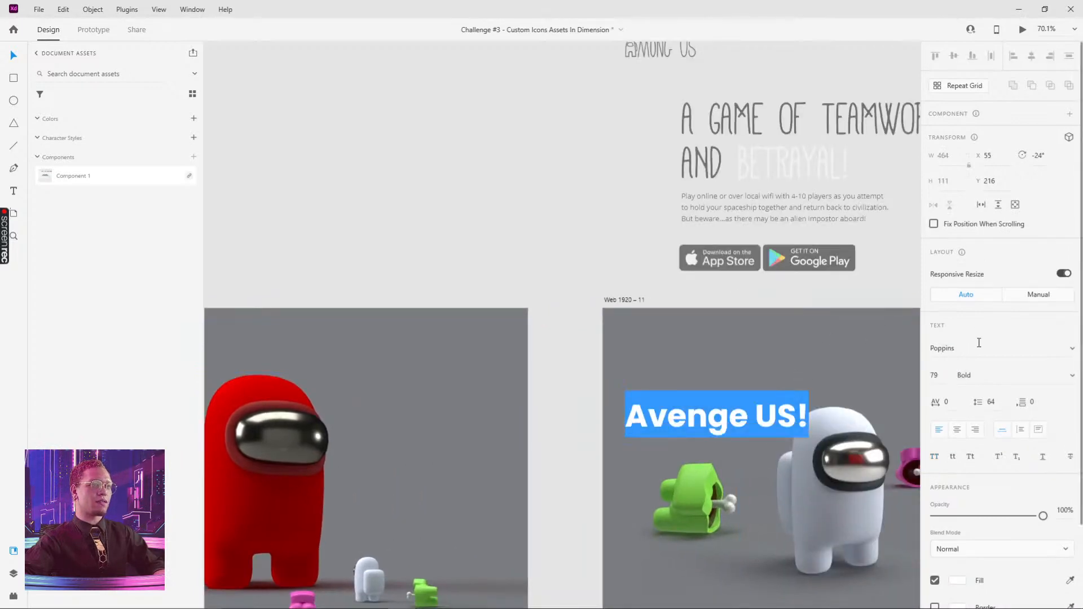
pyautogui.click(969, 335)
pyautogui.hotkey('ctrl', 'v')
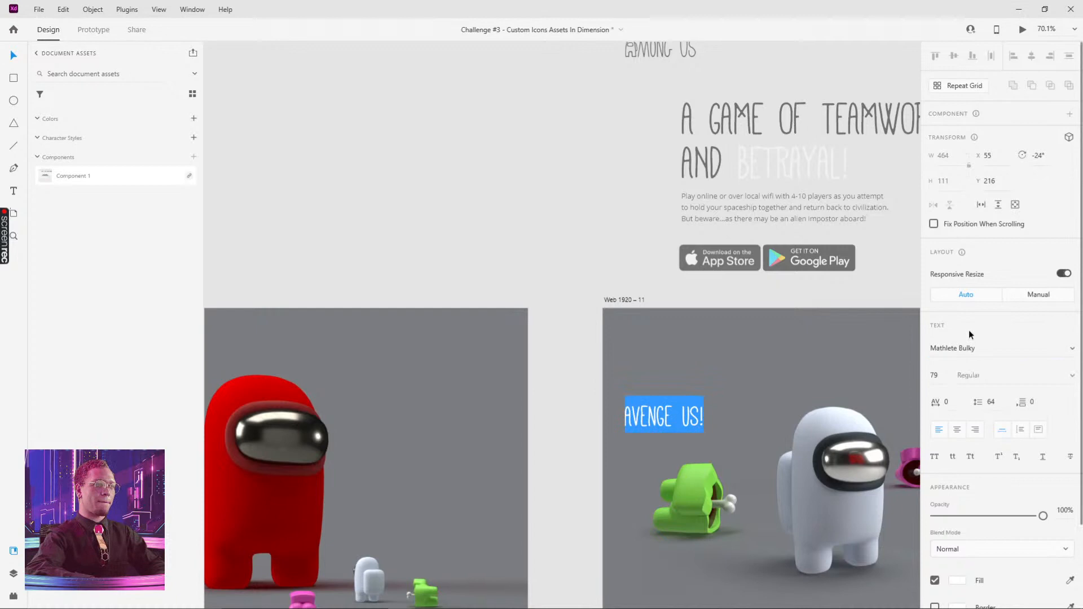
pyautogui.click(570, 173)
# Extend the tilted text above the green crewmate to read "AVENGE US! PLZ".
pyautogui.doubleClick(698, 427)
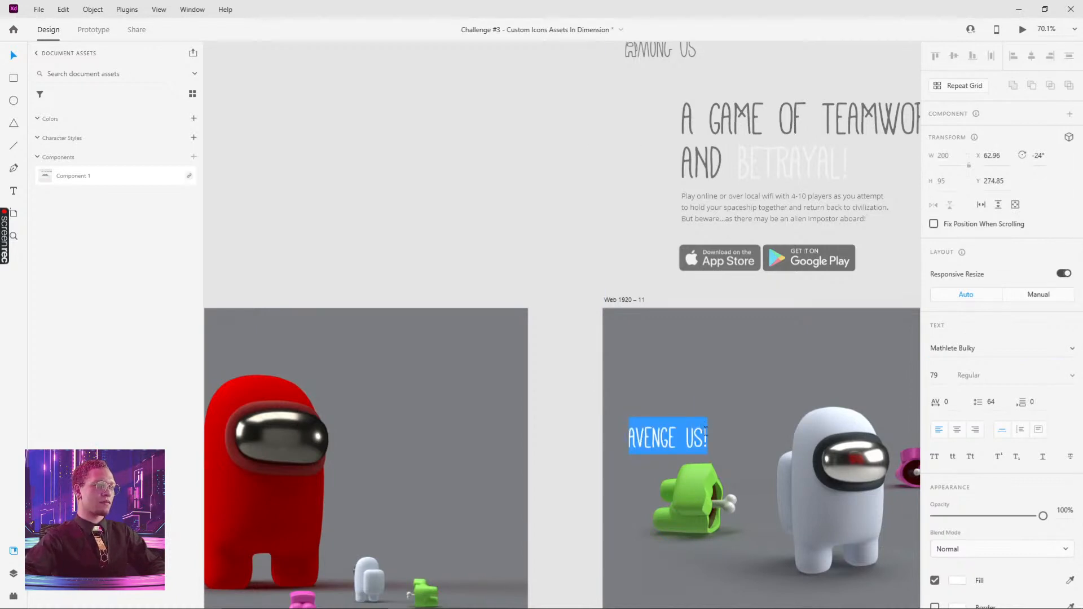
pyautogui.click(705, 431)
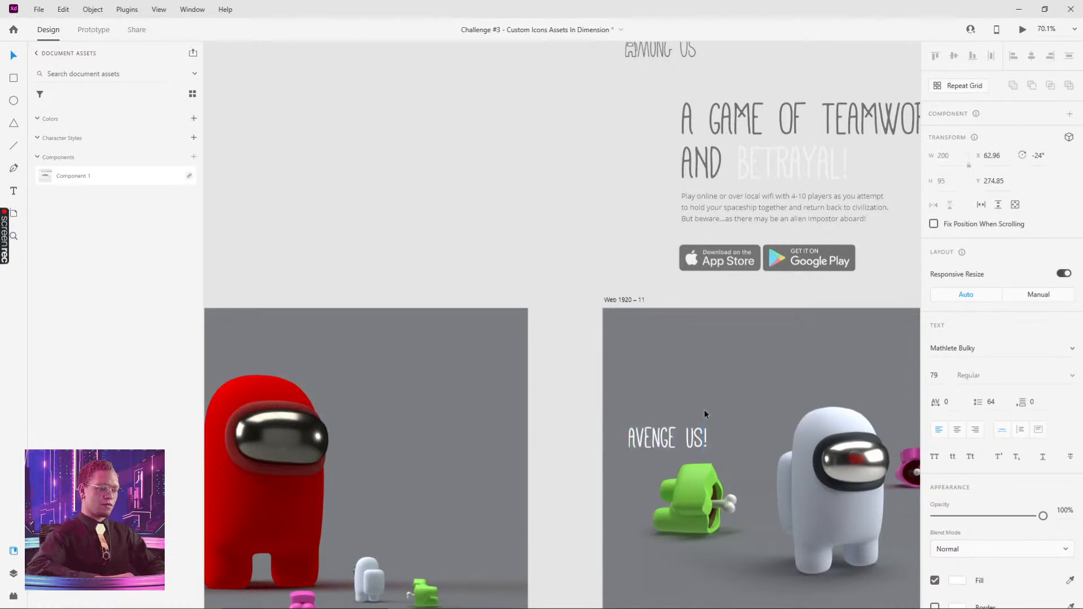
pyautogui.write('PLZ')
pyautogui.click(563, 230)
# Duplicate the Web 1920 – 11 artboard and place the copy directly below it at X 7355, Y 1648.
pyautogui.moveTo(563, 231); pyautogui.dragTo(546, 158, button='middle')
pyautogui.keyDown('ctrl'); pyautogui.scroll(-2, 546, 157); pyautogui.keyUp('ctrl')
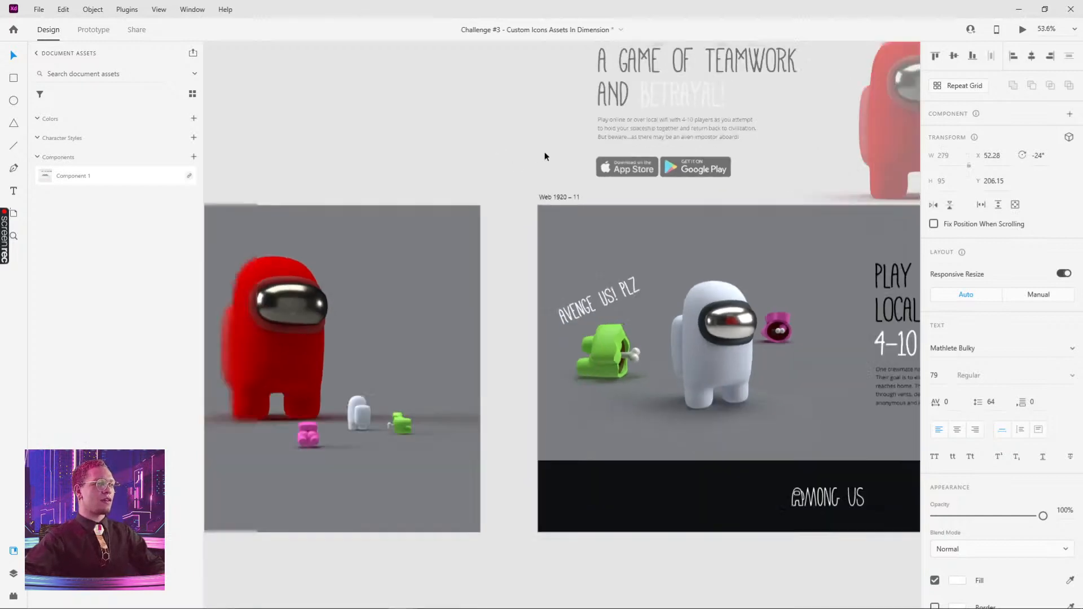
pyautogui.moveTo(689, 274); pyautogui.dragTo(506, 281, button='middle')
pyautogui.keyDown('ctrl'); pyautogui.scroll(-1, 506, 281); pyautogui.keyUp('ctrl')
pyautogui.keyDown('ctrl'); pyautogui.scroll(-1, 506, 281); pyautogui.keyUp('ctrl')
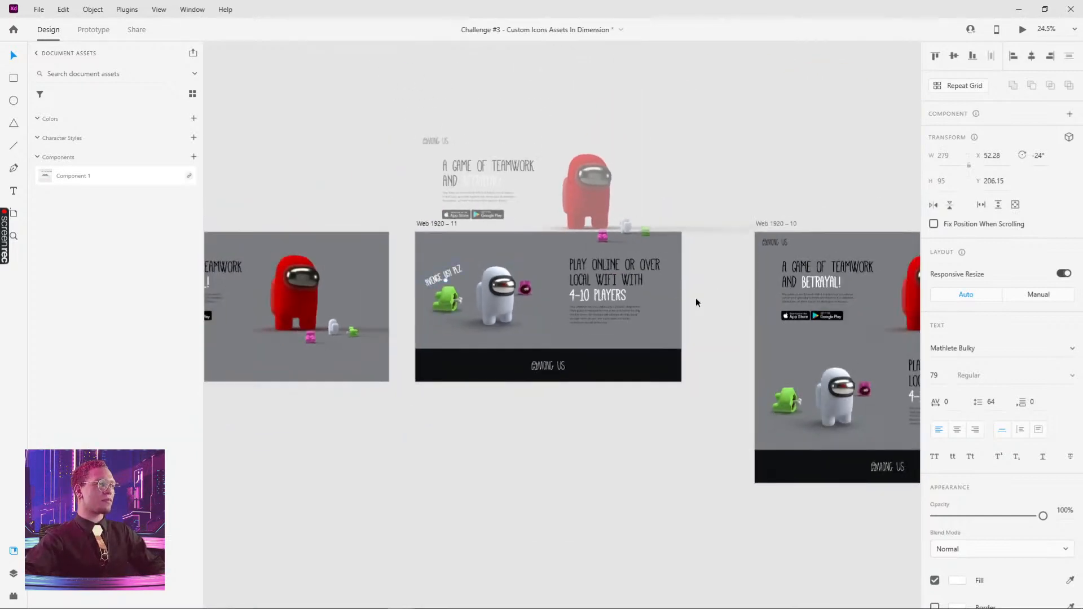
pyautogui.click(716, 403)
pyautogui.scroll(-2, 395, 152)
pyautogui.keyDown('alt'); pyautogui.moveTo(431, 169); pyautogui.dragTo(432, 345); pyautogui.keyUp('alt')
pyautogui.moveTo(796, 296)
pyautogui.mouseDown(button='middle')
pyautogui.moveTo(626, 309)
pyautogui.moveTo(801, 305)
pyautogui.mouseUp(button='middle')
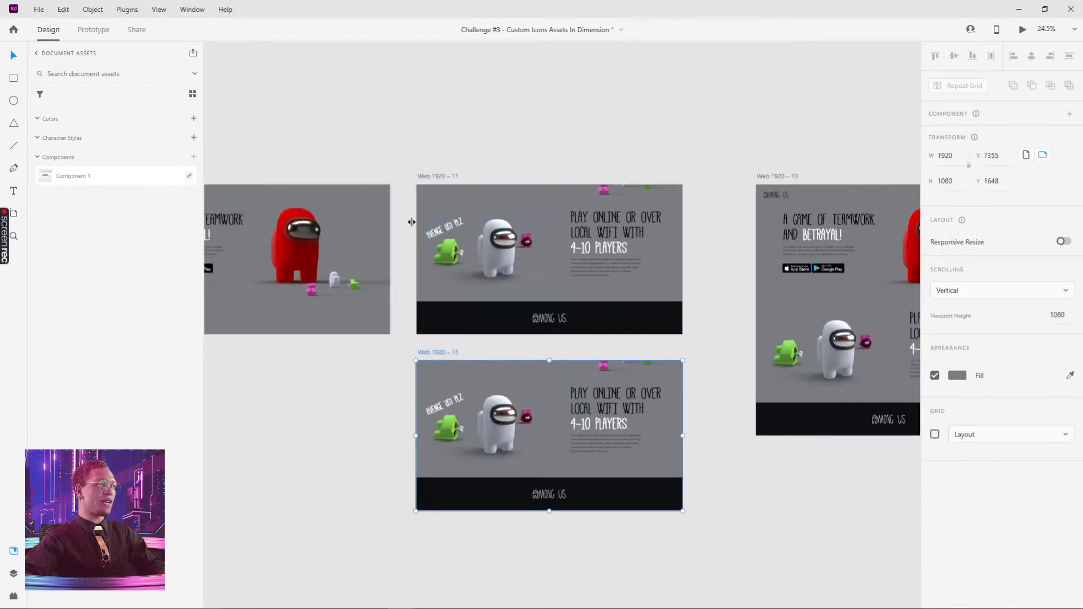
# On Web 1920 – 11, shrink the "AVENGE US! PLZ" text to size 46 and move it down onto the green crewmate.
pyautogui.keyDown('ctrl'); pyautogui.scroll(4, 411, 220); pyautogui.keyUp('ctrl')
pyautogui.doubleClick(492, 257)
pyautogui.moveTo(490, 256); pyautogui.dragTo(491, 290)
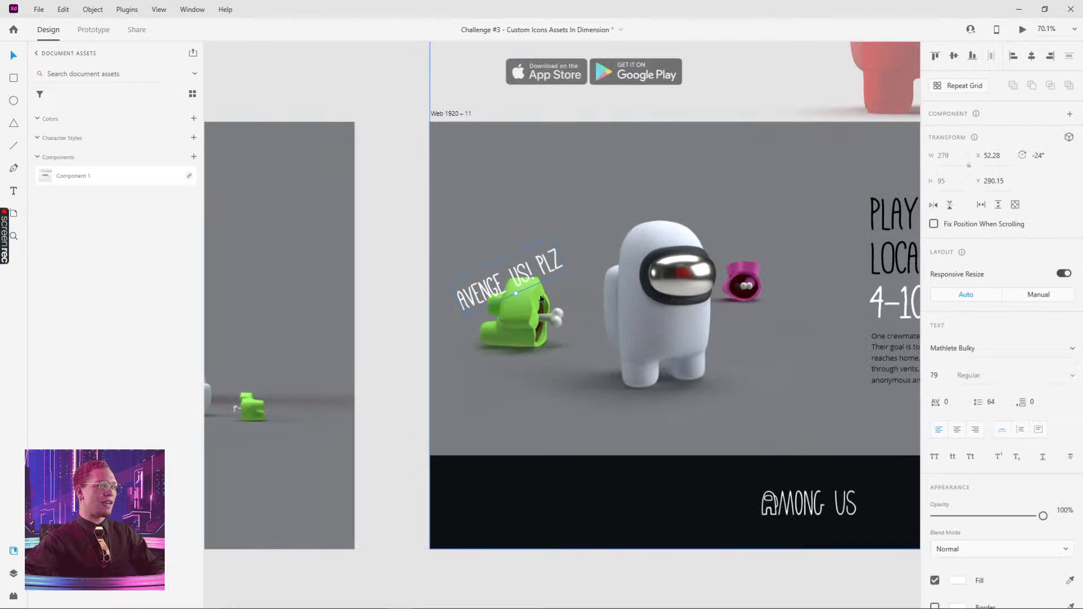
pyautogui.moveTo(940, 376); pyautogui.dragTo(938, 470)
pyautogui.moveTo(498, 293); pyautogui.dragTo(519, 292)
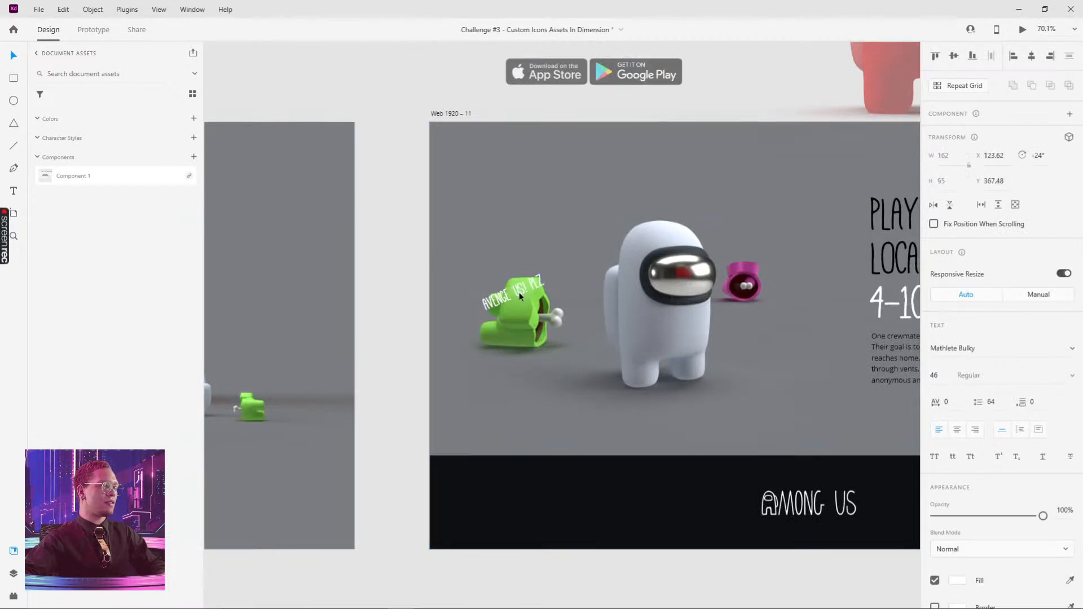
# Set the opacity of the "AVENGE US! PLZ" text on Web 1920 – 11 to 0%.
pyautogui.keyDown('ctrl'); pyautogui.scroll(-2, 587, 269); pyautogui.keyUp('ctrl')
pyautogui.keyDown('ctrl'); pyautogui.scroll(-3, 550, 314); pyautogui.keyUp('ctrl')
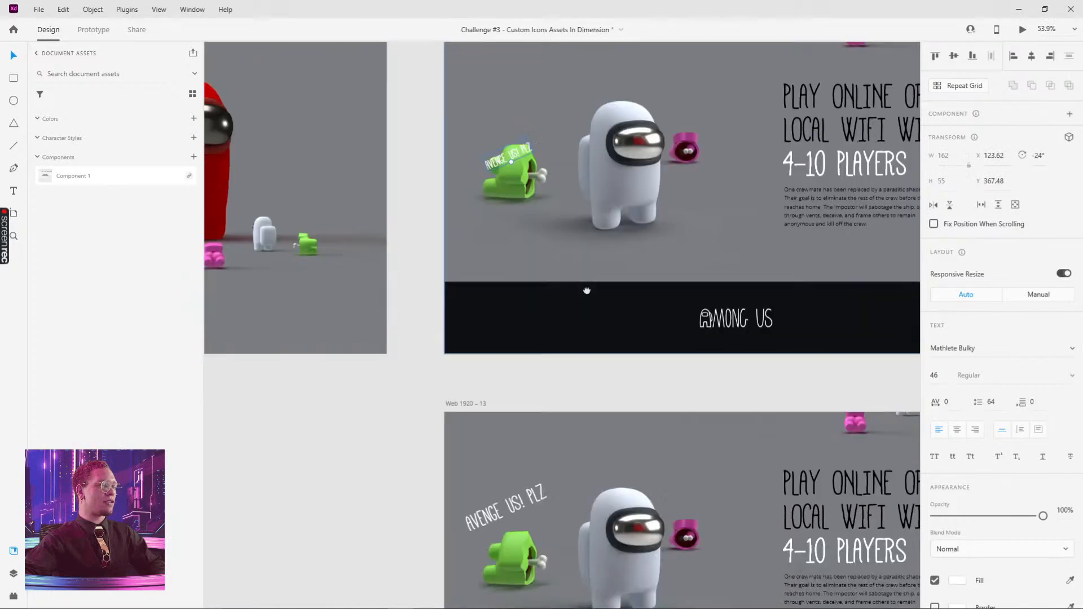
pyautogui.moveTo(1043, 516); pyautogui.dragTo(812, 514)
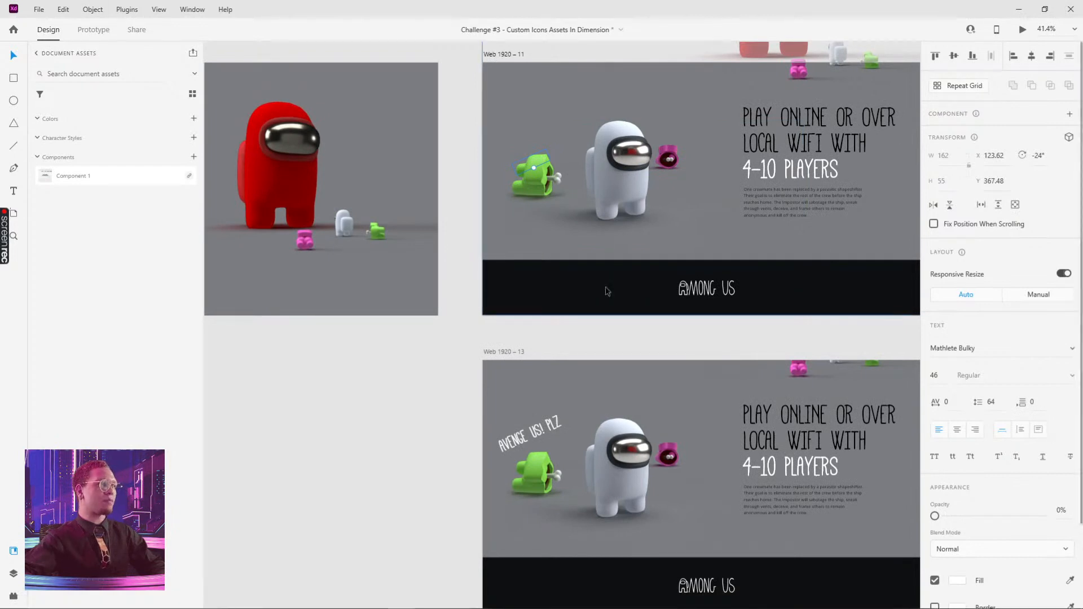
pyautogui.scroll(2, 546, 183)
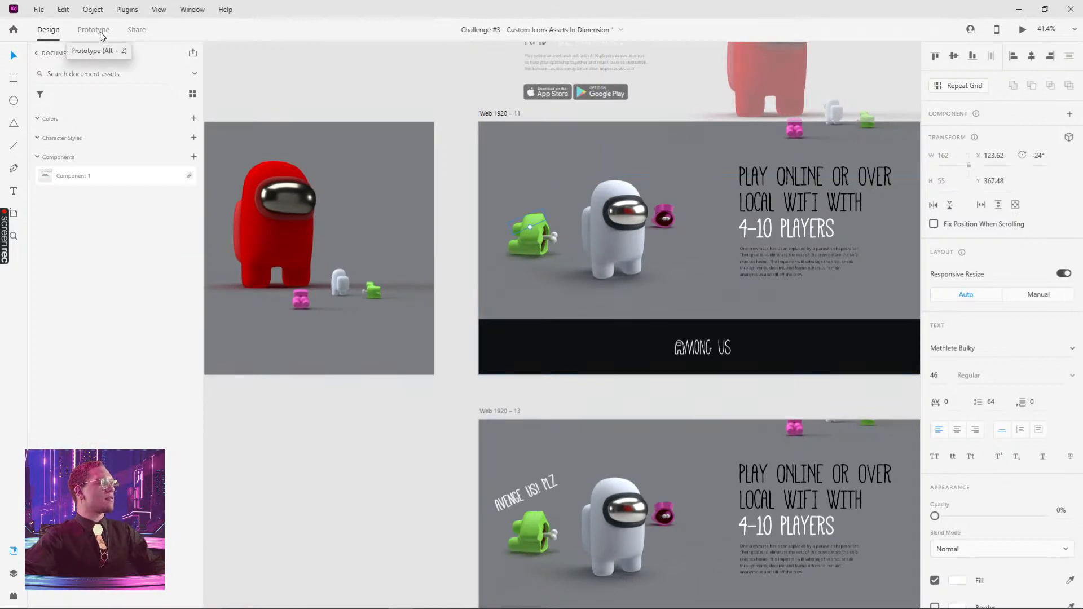
# Undo the opacity, size and position changes made to the "AVENGE US! PLZ" text on Web 1920 – 11.
pyautogui.hotkey('ctrl', 'z')
pyautogui.hotkey('ctrl', 'z')
pyautogui.hotkey('ctrl', 'z')
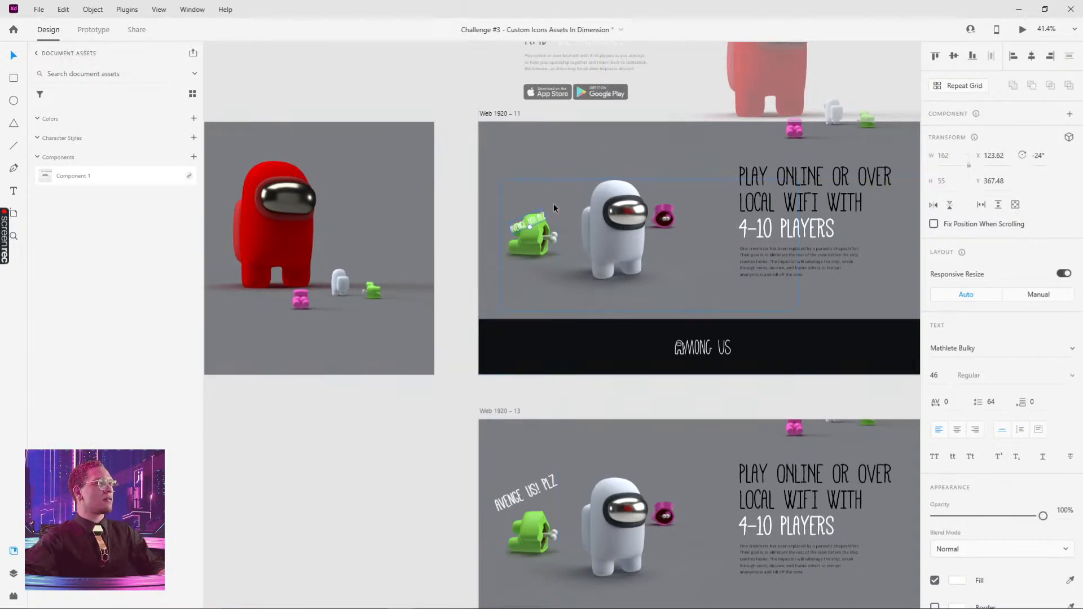
pyautogui.click(421, 64)
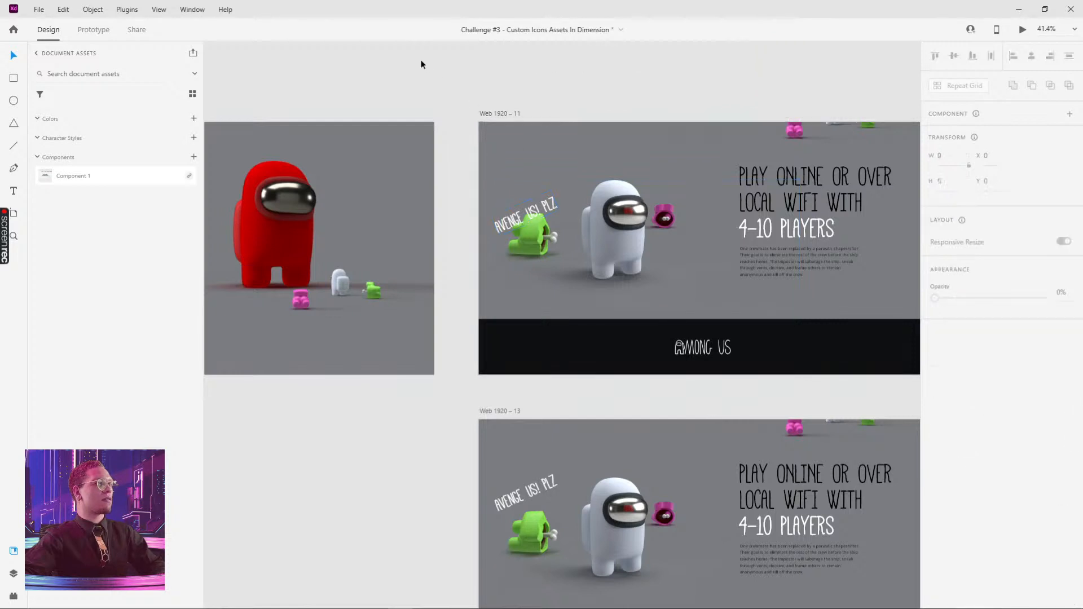
pyautogui.click(520, 216)
pyautogui.click(1070, 116)
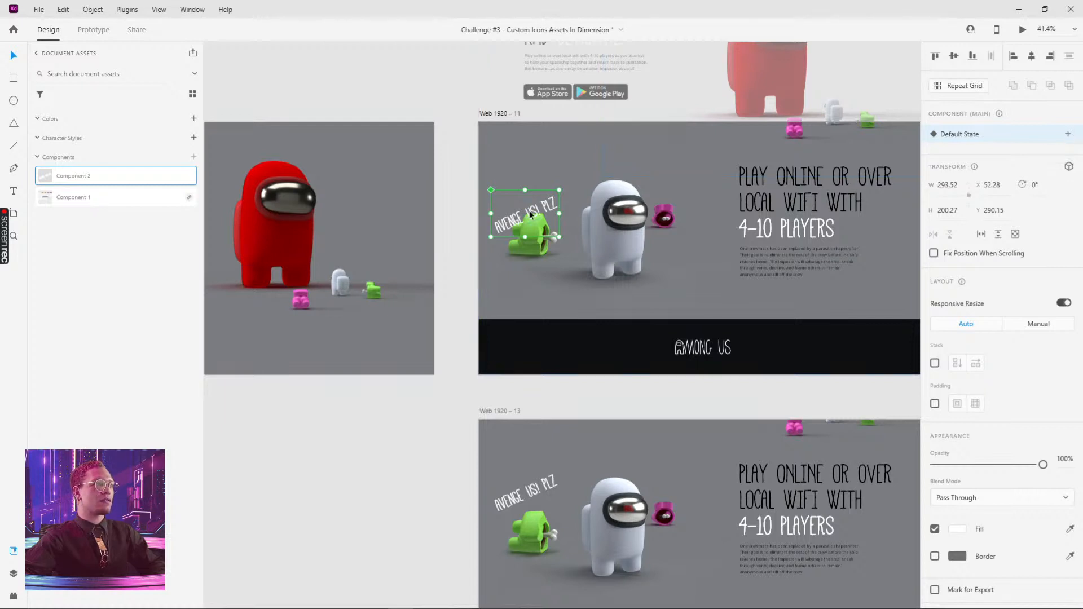
pyautogui.moveTo(530, 211); pyautogui.dragTo(526, 189)
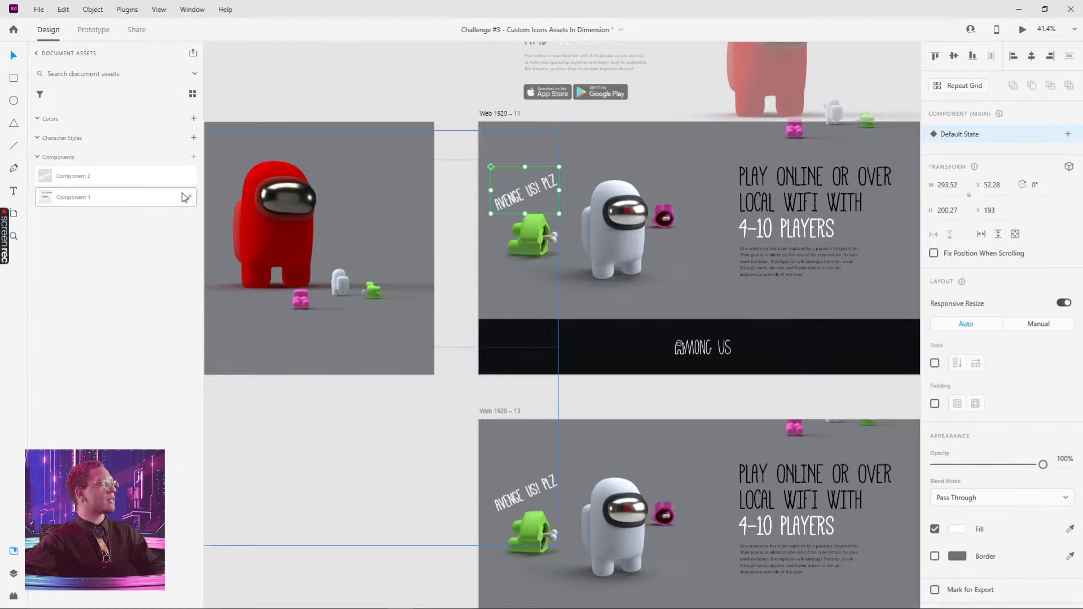
pyautogui.hotkey('ctrl', 'z')
pyautogui.hotkey('ctrl', 'z')
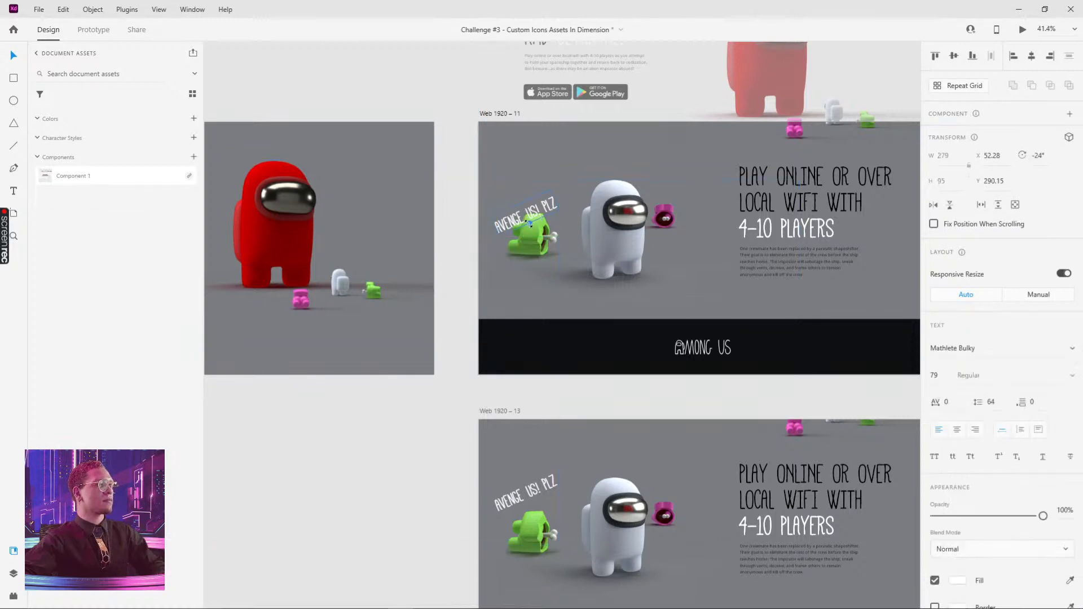
# Draw a white circle about 132 px in diameter over the green crewmate on Web 1920 – 11.
pyautogui.press('e')
pyautogui.click(539, 250)
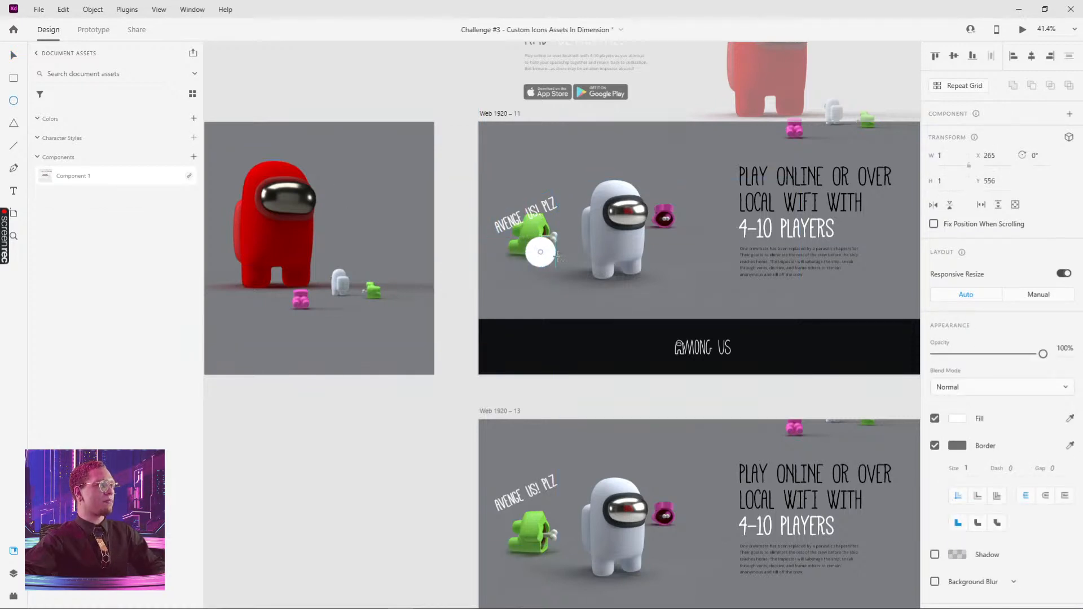
pyautogui.press('v')
pyautogui.keyDown('alt'); pyautogui.keyDown('shift'); pyautogui.moveTo(558, 257); pyautogui.dragTo(537, 245); pyautogui.keyUp('shift'); pyautogui.keyUp('alt')
# Group the circle with the "AVENGE US! PLZ" text and convert the group into a component.
pyautogui.keyDown('shift'); pyautogui.click(533, 214); pyautogui.keyUp('shift')
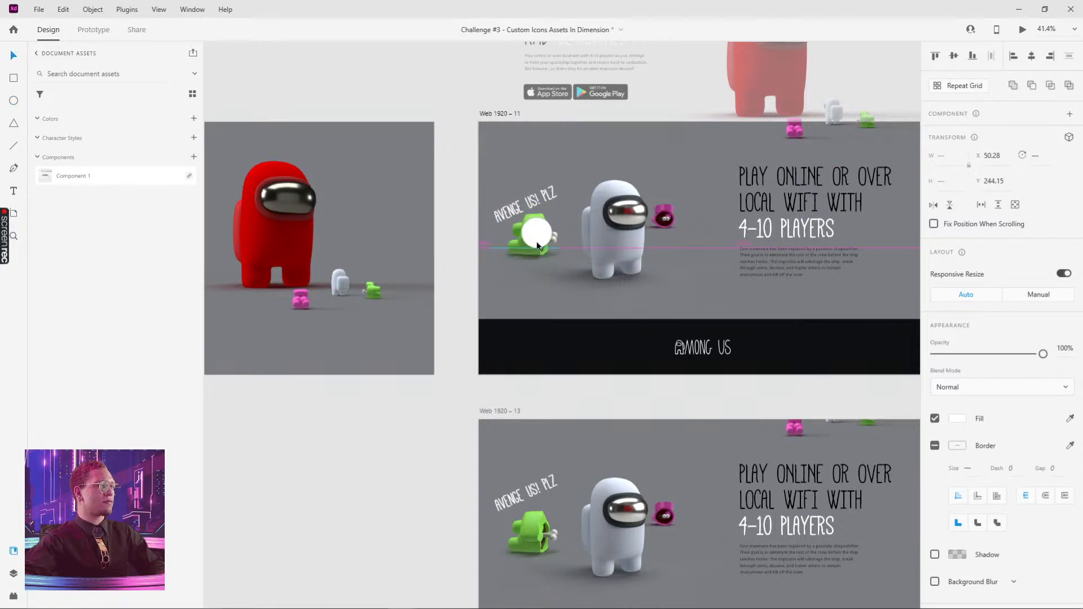
pyautogui.hotkey('ctrl', 'g')
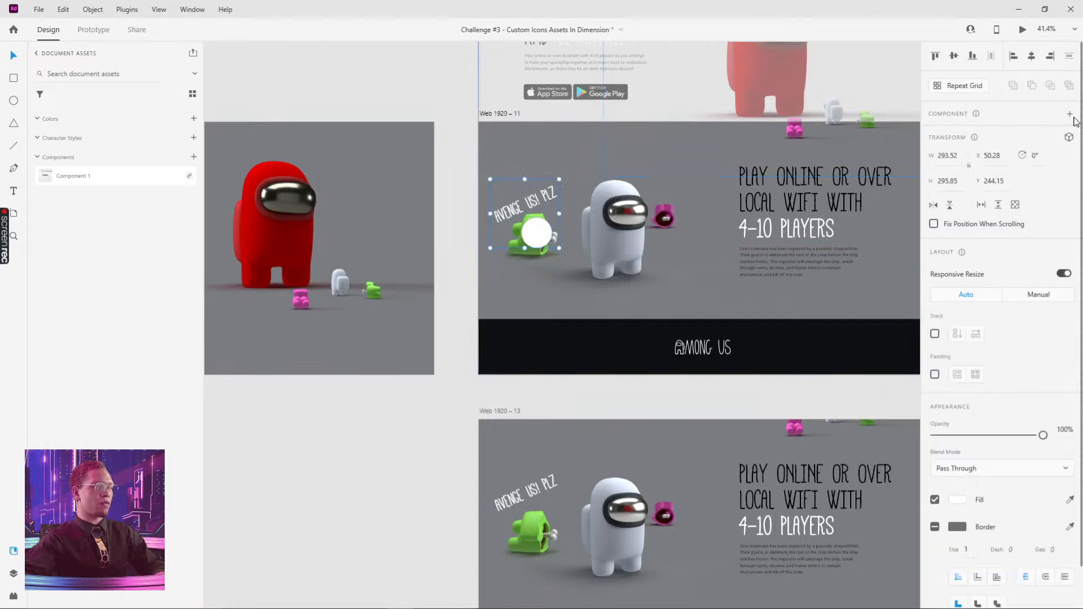
pyautogui.click(1069, 116)
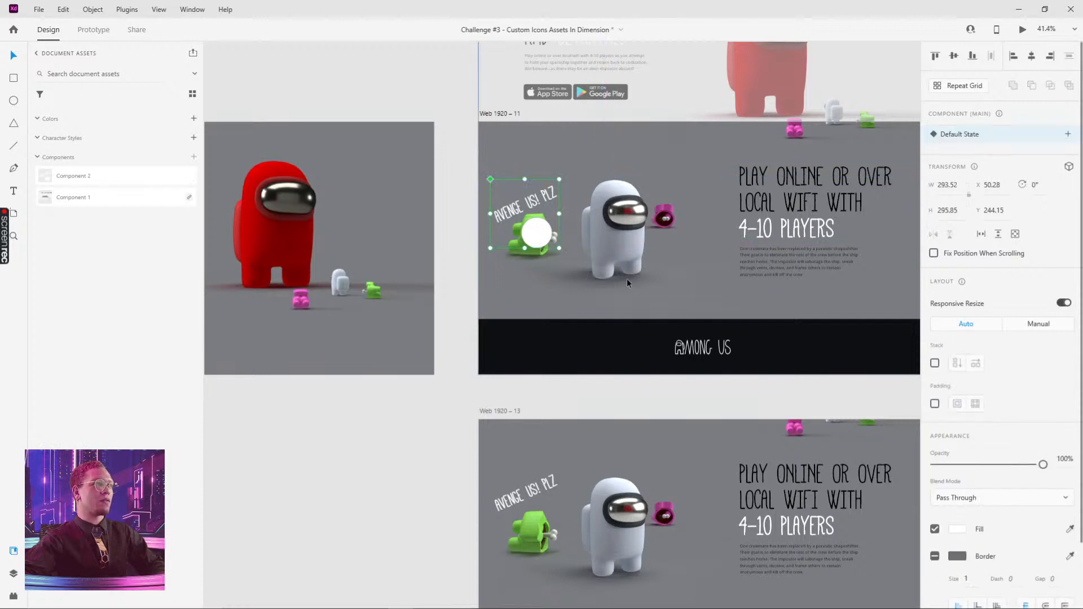
pyautogui.doubleClick(530, 199)
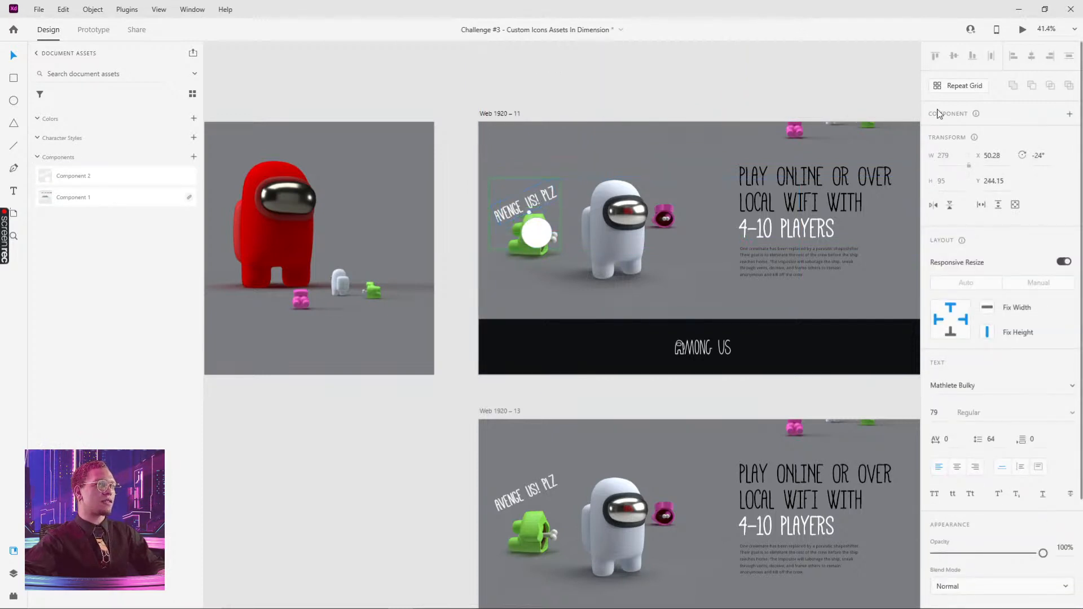
pyautogui.press('Escape')
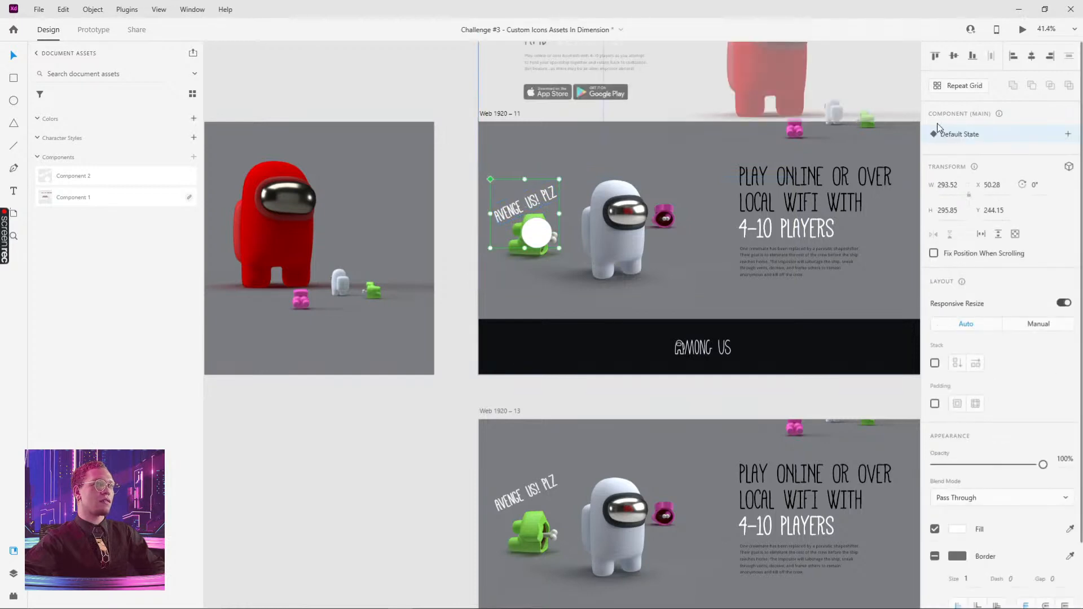
# Add a Hover State to the new text-and-circle component and make it the active state.
pyautogui.click(1068, 136)
pyautogui.click(974, 164)
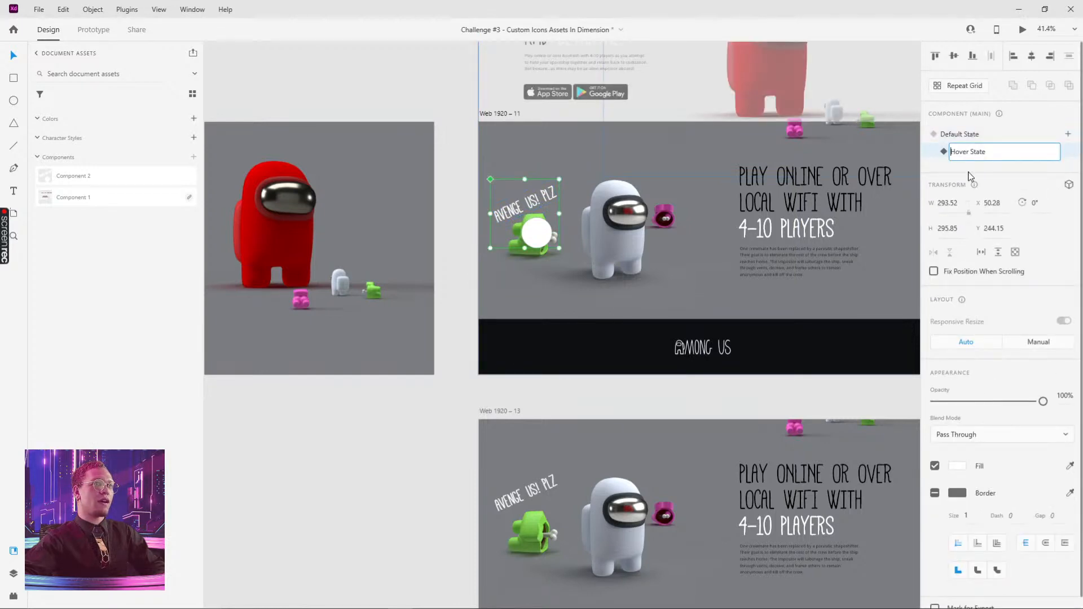
pyautogui.click(987, 139)
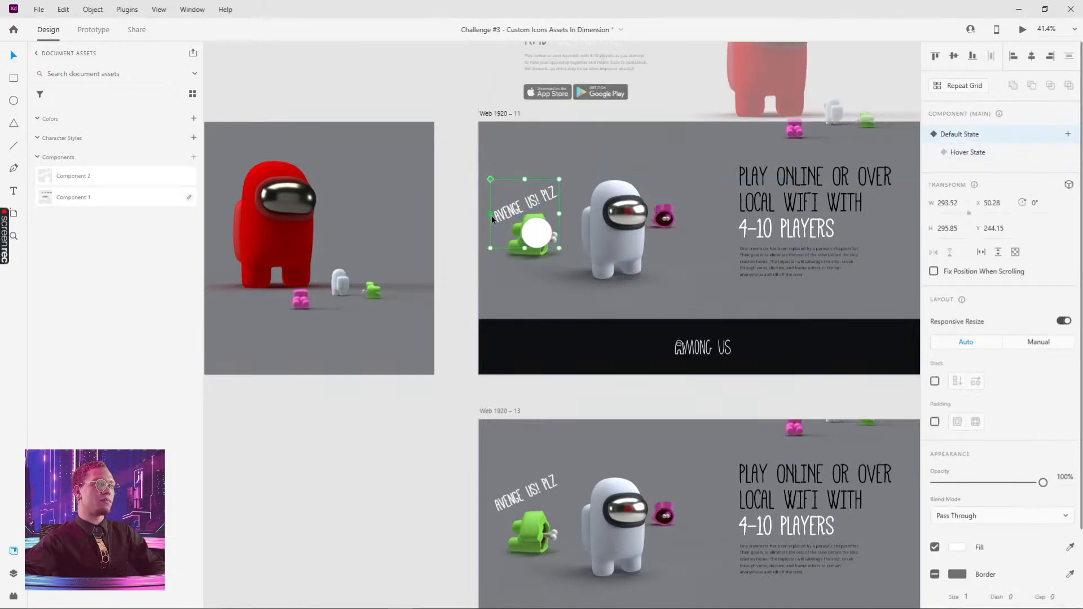
pyautogui.click(953, 152)
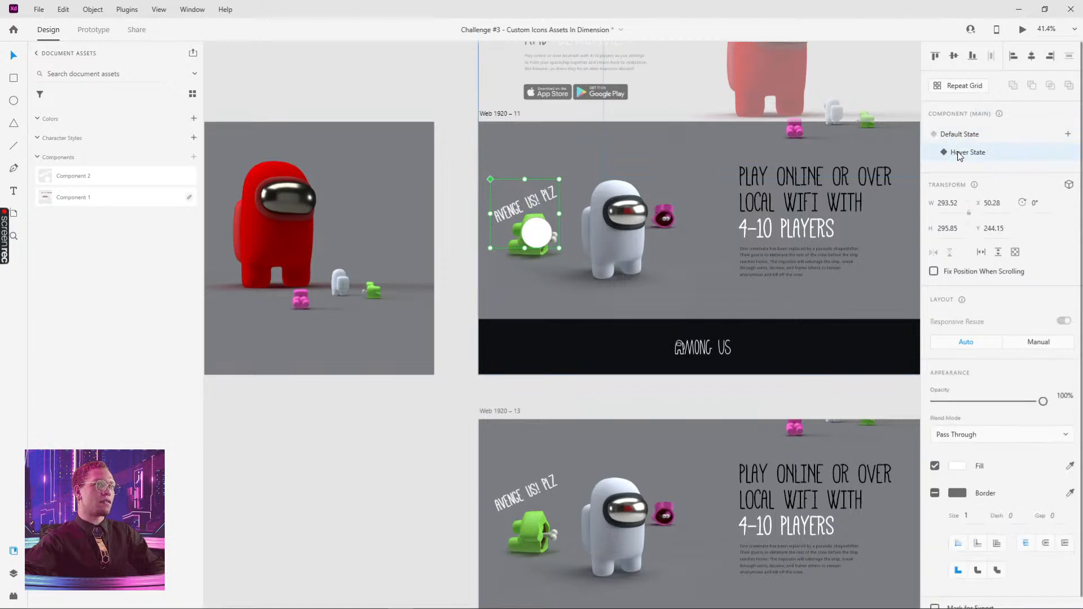
# Set the opacity of the circle in the component's Hover State to 0%.
pyautogui.doubleClick(540, 242)
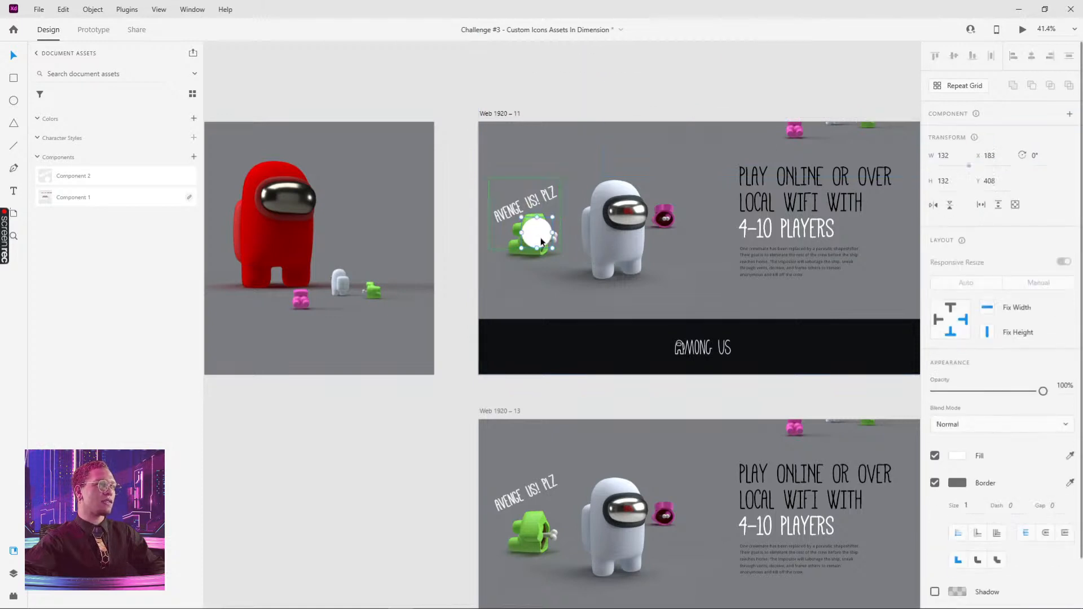
pyautogui.click(934, 392)
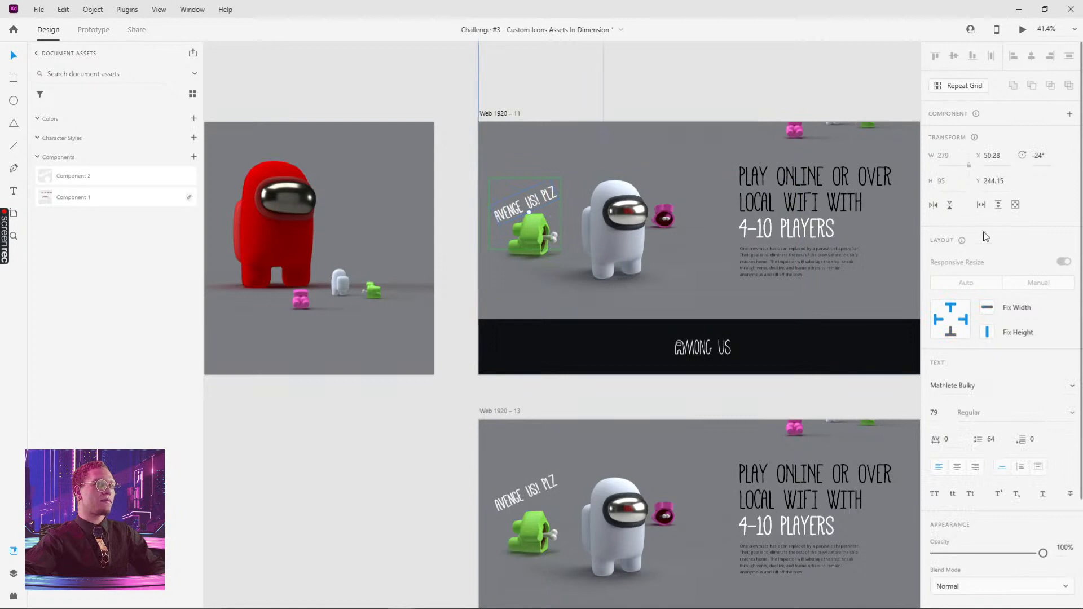
pyautogui.press('Escape')
pyautogui.click(547, 200)
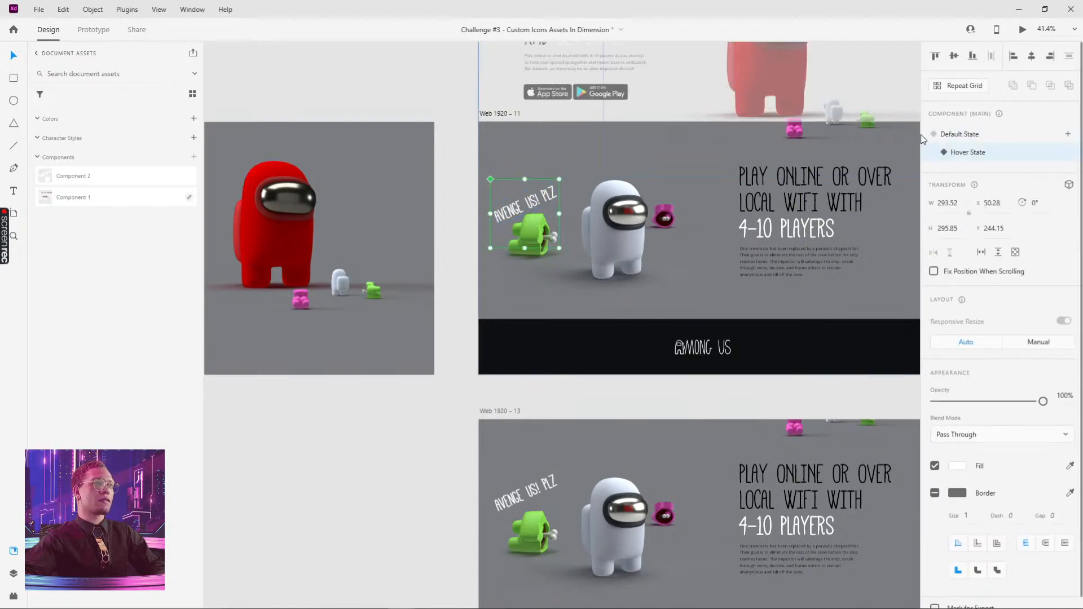
# Switch the component to its Default State and set the circle's opacity to 0% there.
pyautogui.click(977, 135)
pyautogui.doubleClick(544, 234)
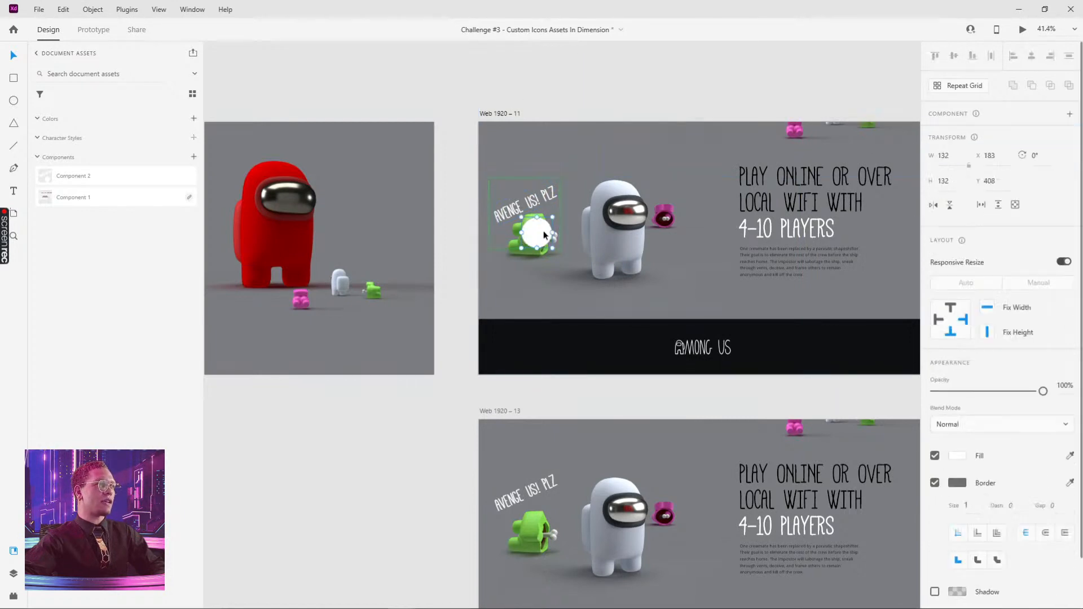
pyautogui.moveTo(1042, 391); pyautogui.dragTo(932, 391)
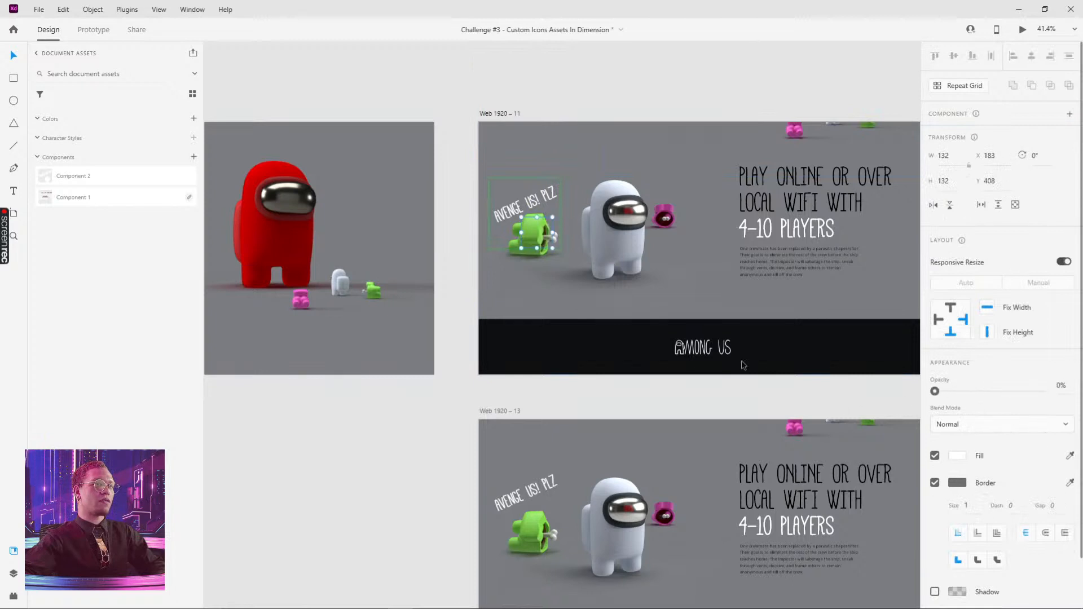
# In the Default State, move the "AVENGE US! PLZ" text down onto the green crewmate to Y 339.73 and set its opacity to 0%.
pyautogui.click(542, 203)
pyautogui.moveTo(542, 201); pyautogui.dragTo(543, 226)
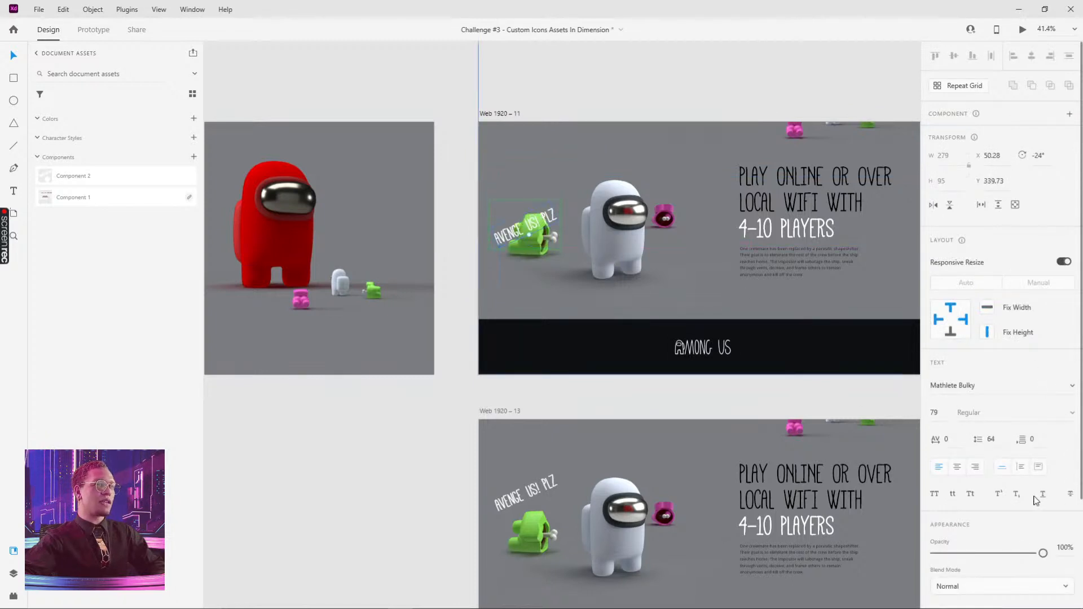
pyautogui.moveTo(1041, 553); pyautogui.dragTo(846, 550)
pyautogui.click(707, 98)
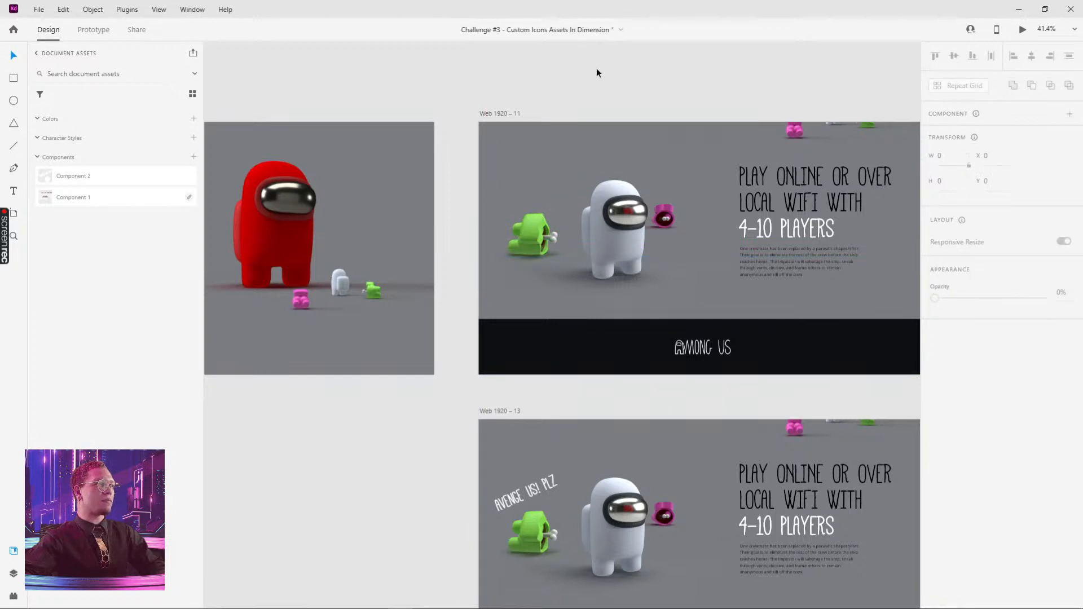
# Delete the Web 1920 – 13 artboard.
pyautogui.keyDown('ctrl'); pyautogui.scroll(-3, 593, 101); pyautogui.keyUp('ctrl')
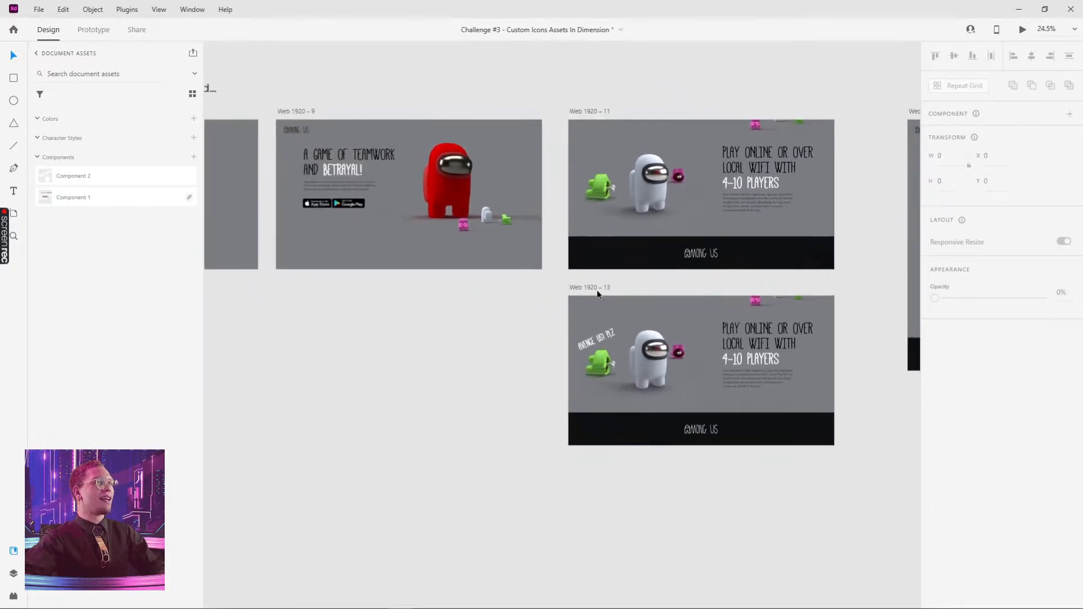
pyautogui.click(598, 293)
pyautogui.press('Delete')
# Preview the prototype from Web 1920 – 12 through to the green crewmate section to test its hover effect, and close the preview.
pyautogui.moveTo(635, 117); pyautogui.dragTo(883, 121)
pyautogui.click(269, 139)
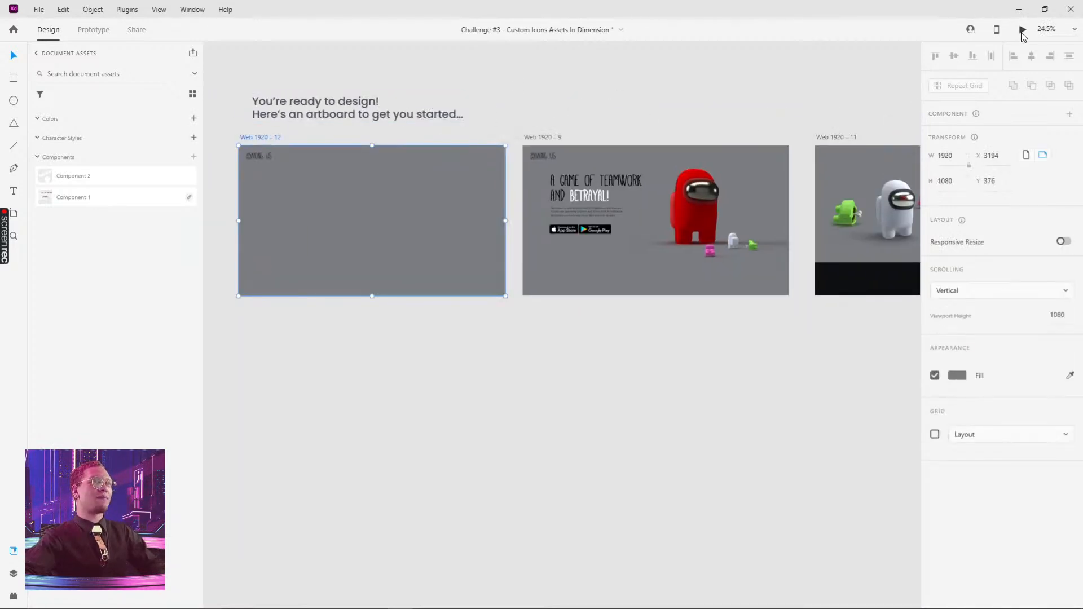
pyautogui.click(1022, 29)
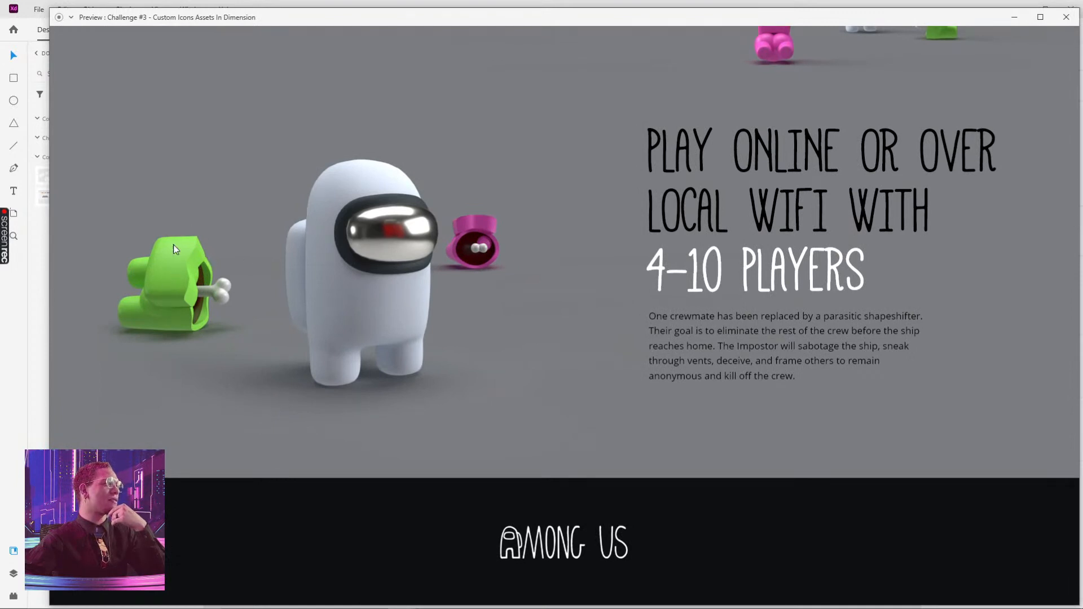
pyautogui.click(1067, 17)
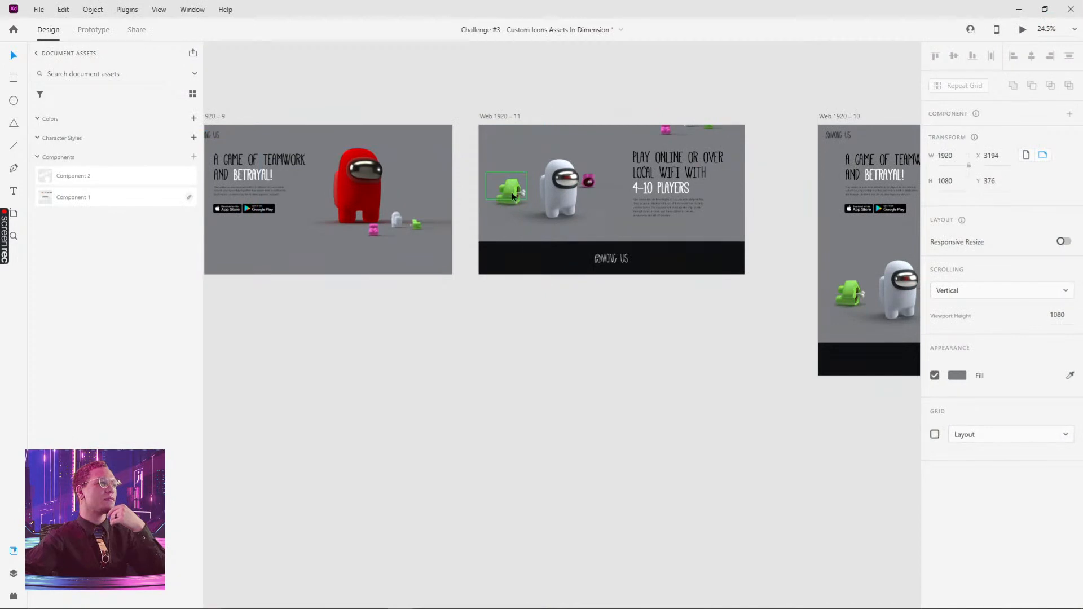
# In the component's Hover State, set the "AVENGE US! PLZ" text's opacity to 100% and move it above the green crewmate to Y 207.73.
pyautogui.click(513, 195)
pyautogui.click(967, 153)
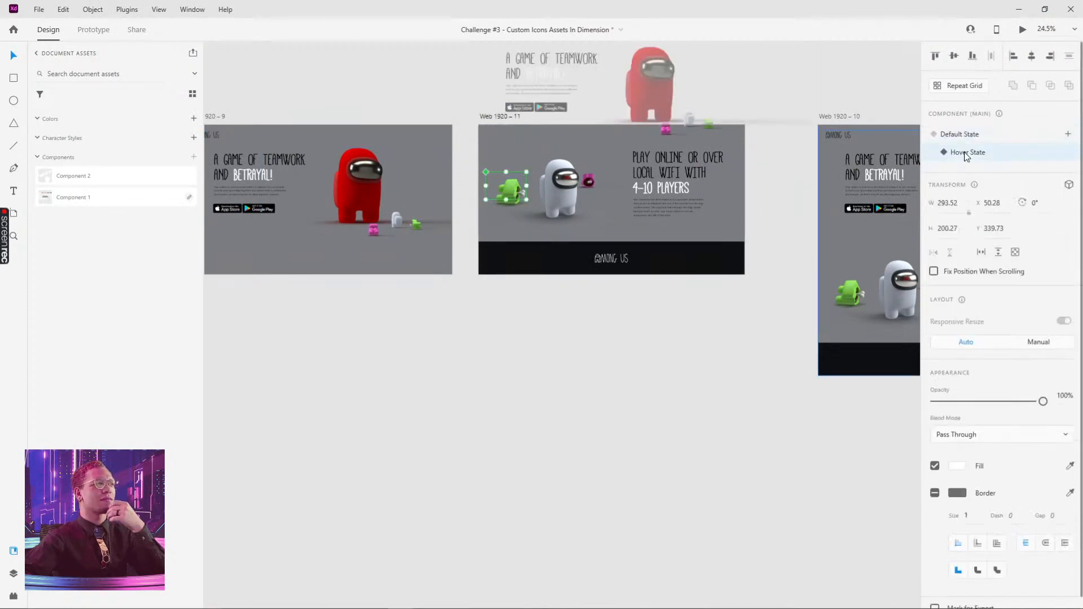
pyautogui.keyDown('ctrl'); pyautogui.scroll(4, 508, 195); pyautogui.keyUp('ctrl')
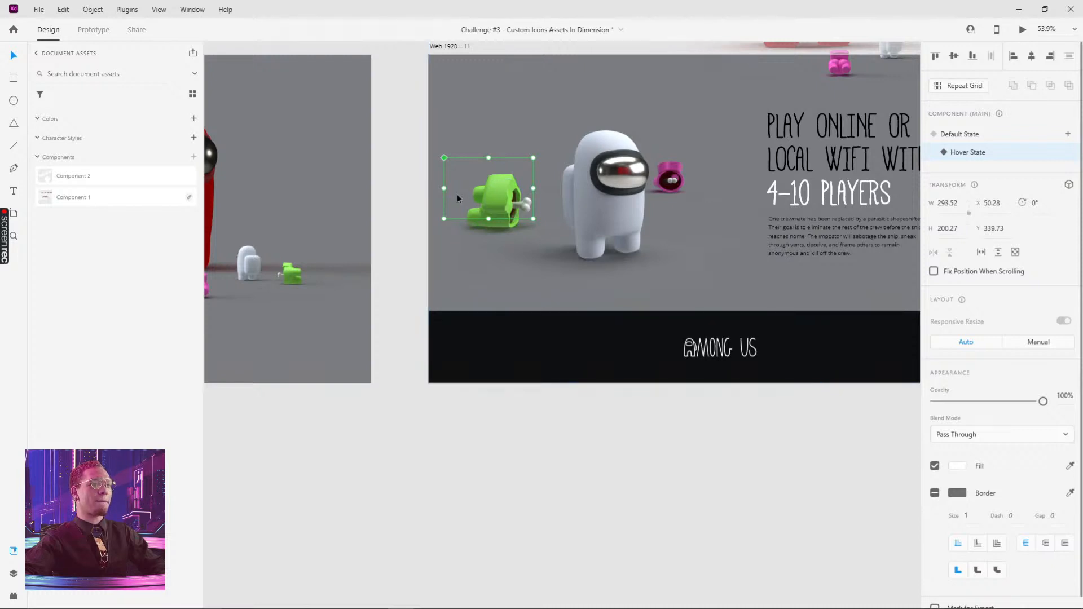
pyautogui.click(13, 573)
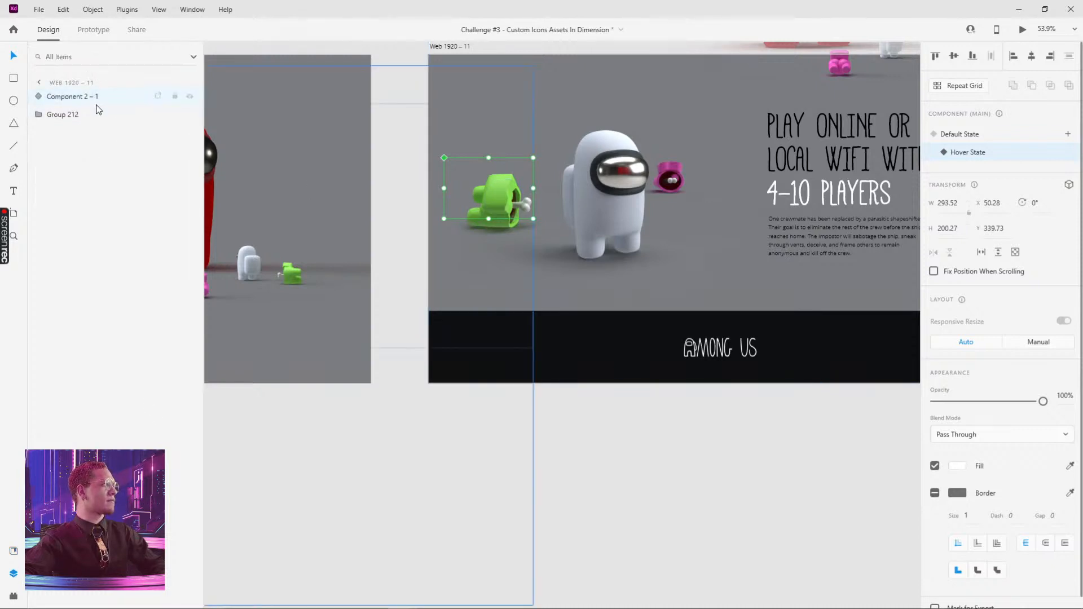
pyautogui.doubleClick(49, 95)
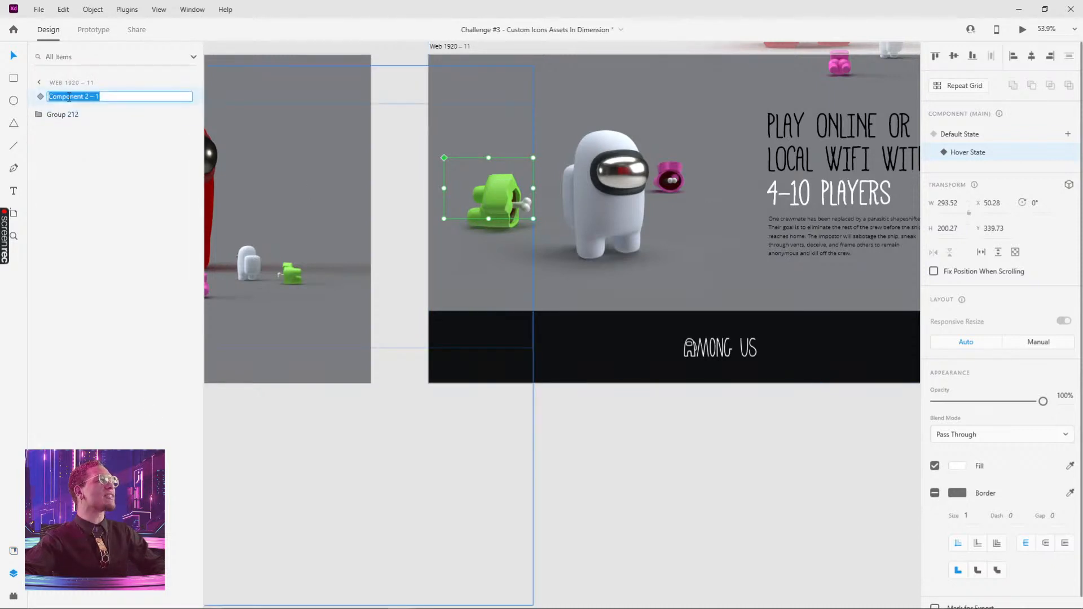
pyautogui.click(38, 96)
pyautogui.click(32, 96)
pyautogui.click(73, 132)
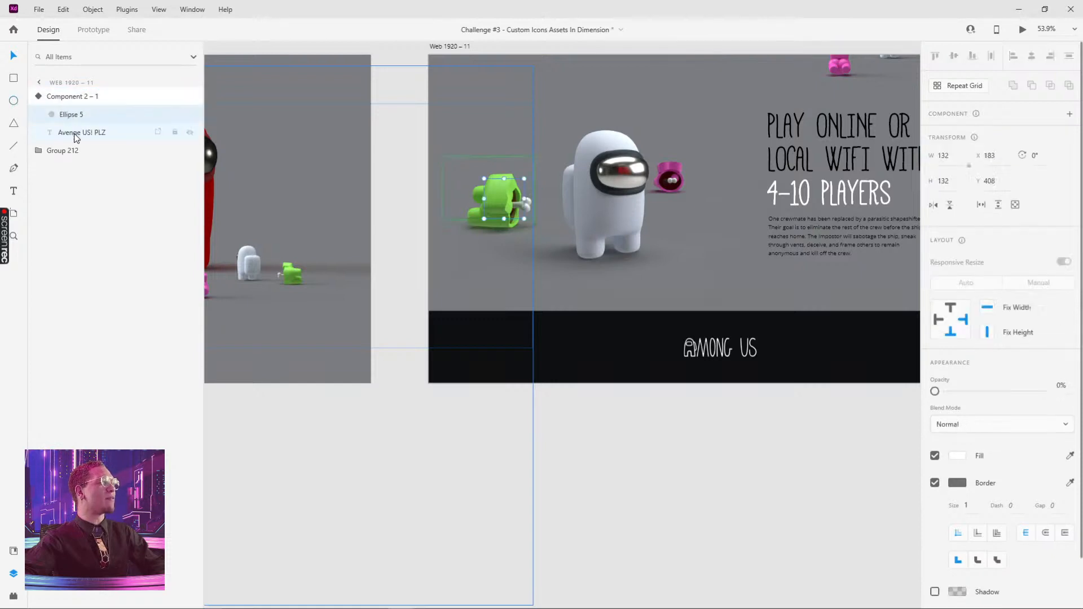
pyautogui.moveTo(935, 553); pyautogui.dragTo(1043, 552)
pyautogui.moveTo(476, 194); pyautogui.dragTo(458, 155)
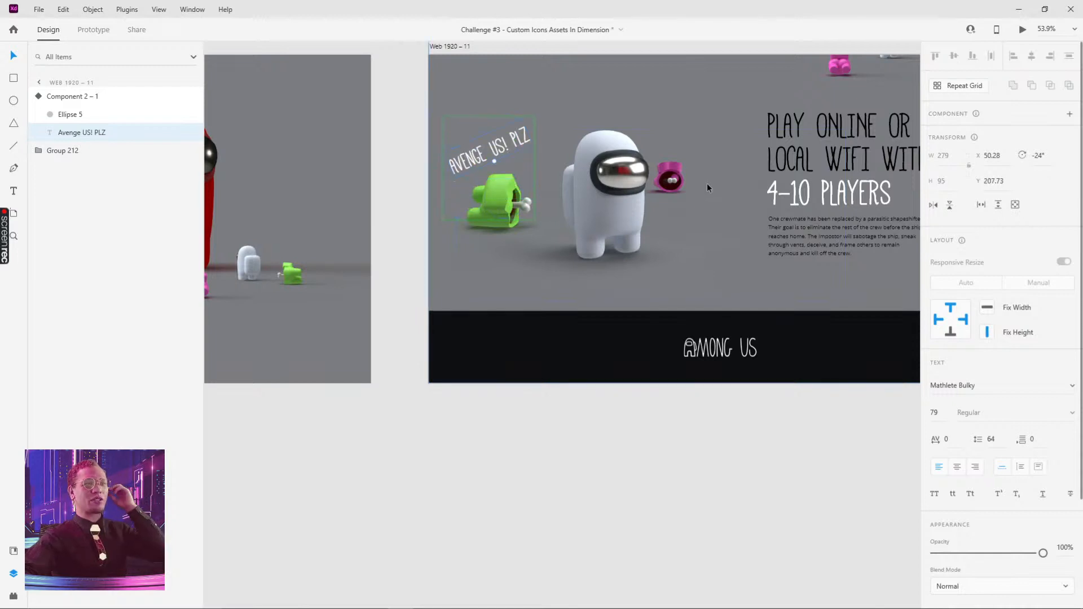
# Compare the component's Default State with its Hover State on Web 1920 – 11.
pyautogui.click(51, 99)
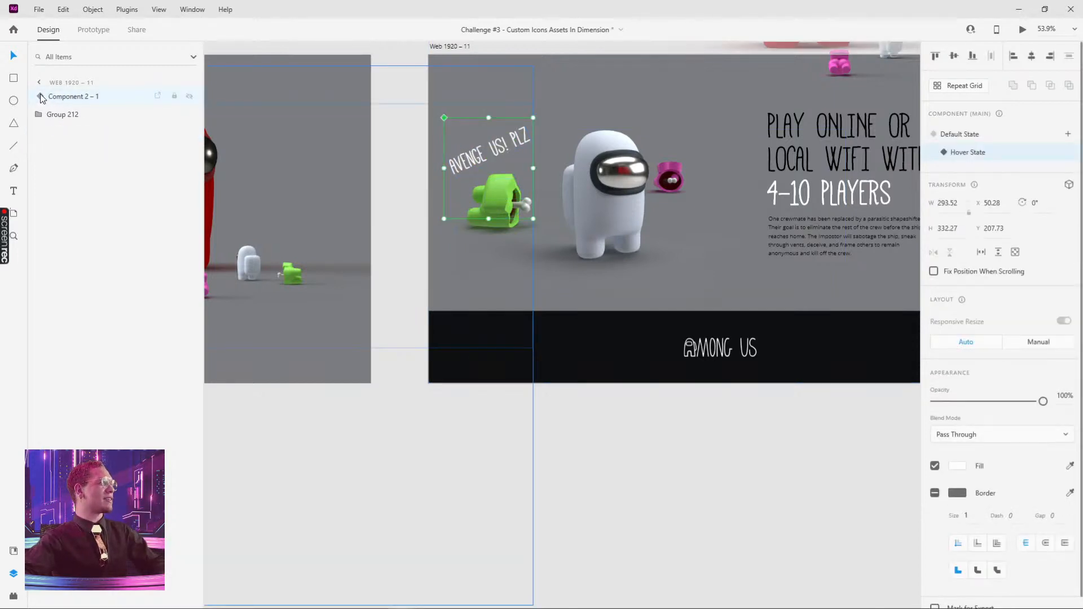
pyautogui.click(971, 135)
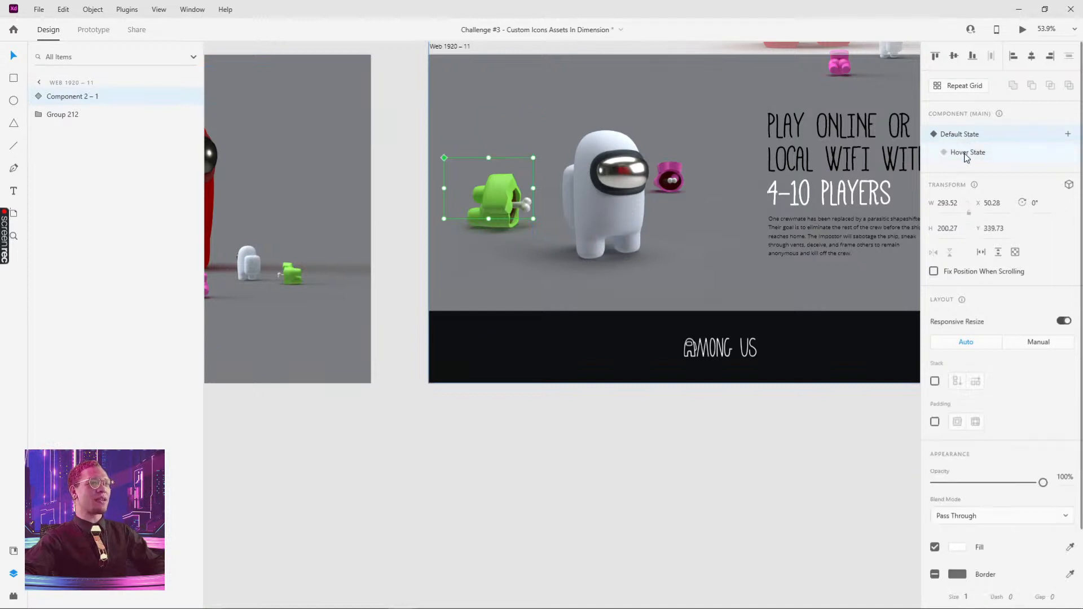
pyautogui.click(966, 153)
# Run the prototype preview again starting from the Web 1920 – 12 artboard.
pyautogui.keyDown('ctrl'); pyautogui.scroll(-5, 526, 182); pyautogui.keyUp('ctrl')
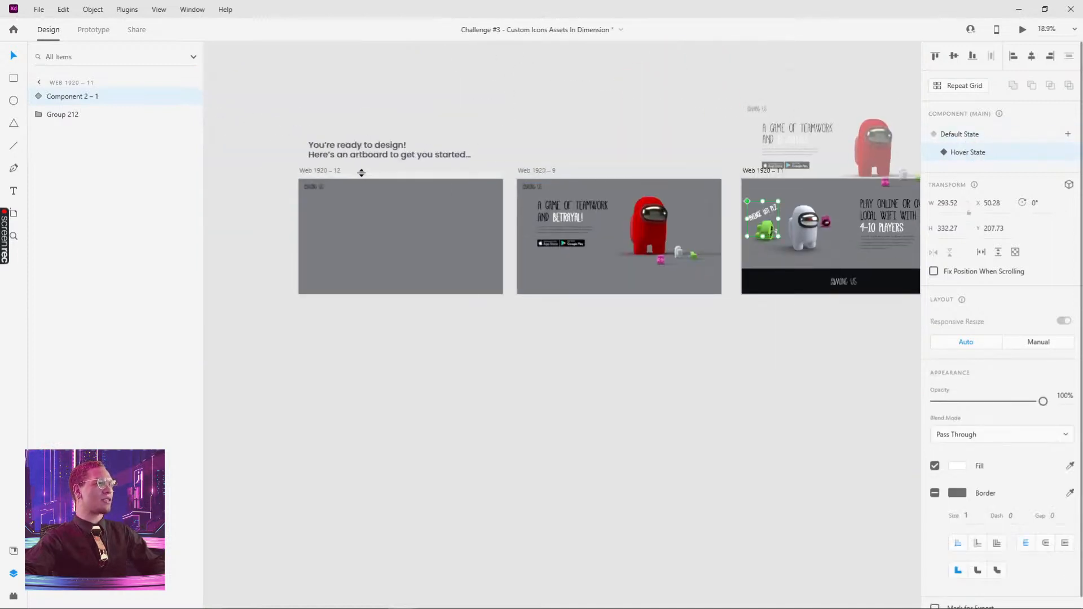
pyautogui.click(361, 172)
pyautogui.click(1022, 30)
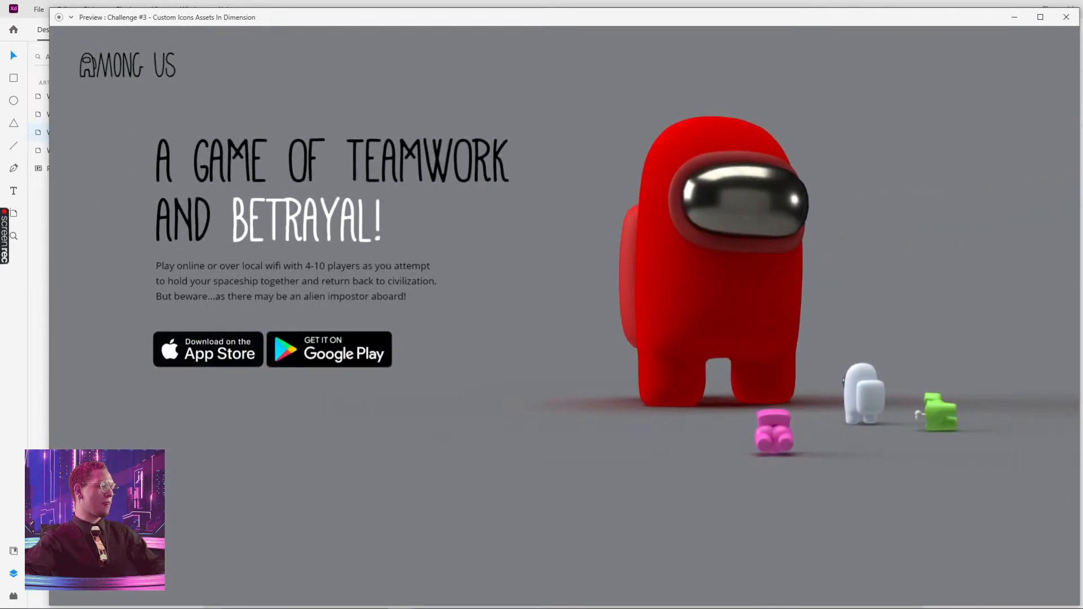
# Check the green crewmate section in the preview, close it, and switch the crewmate component on Web 1920 – 11 to its Default State.
pyautogui.scroll(-7, 134, 121)
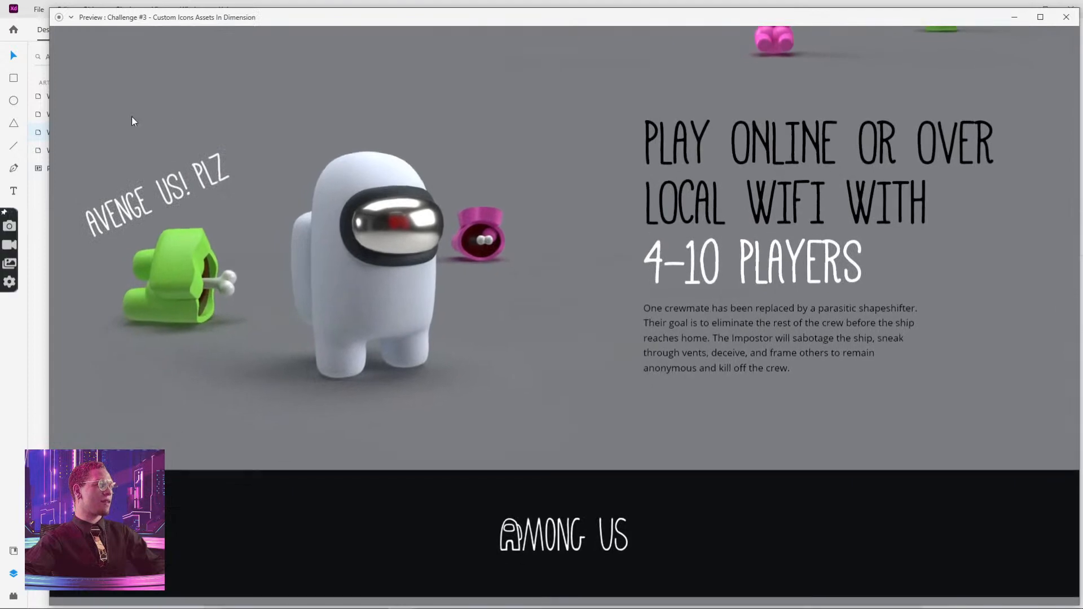
pyautogui.click(1066, 17)
pyautogui.keyDown('ctrl'); pyautogui.scroll(5, 576, 246); pyautogui.keyUp('ctrl')
pyautogui.moveTo(695, 237); pyautogui.dragTo(663, 260, button='middle')
pyautogui.keyDown('ctrl'); pyautogui.scroll(5, 418, 262); pyautogui.keyUp('ctrl')
pyautogui.keyDown('ctrl'); pyautogui.scroll(1, 419, 265); pyautogui.keyUp('ctrl')
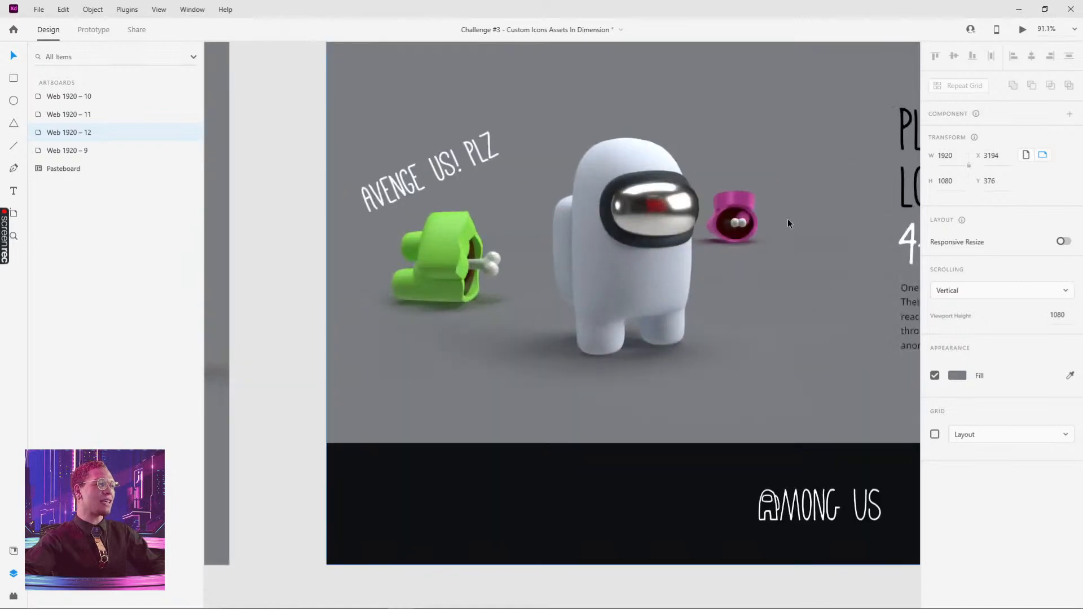
pyautogui.click(445, 245)
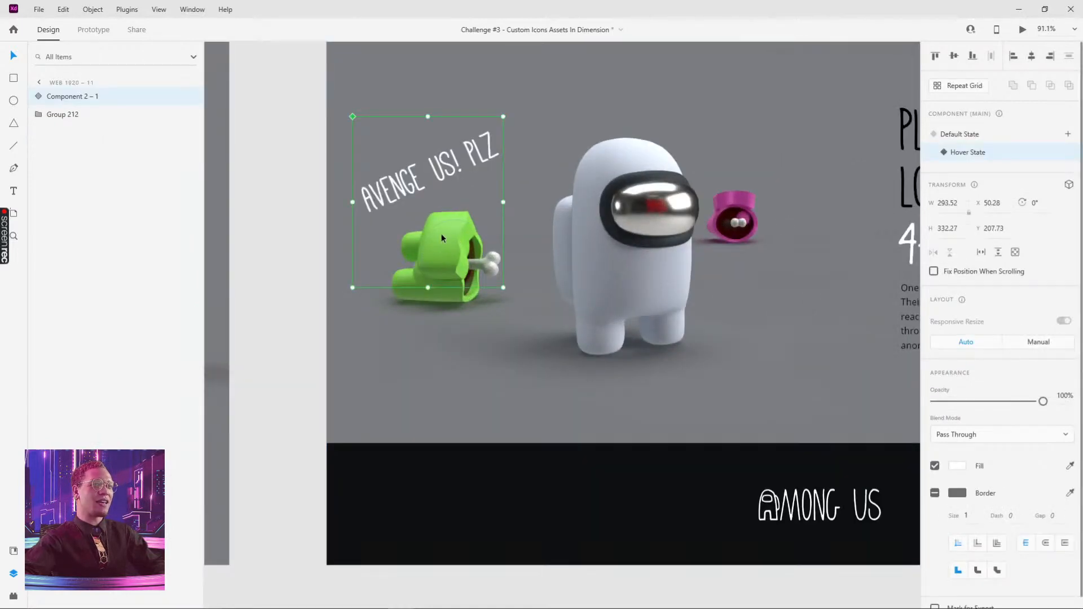
pyautogui.click(956, 134)
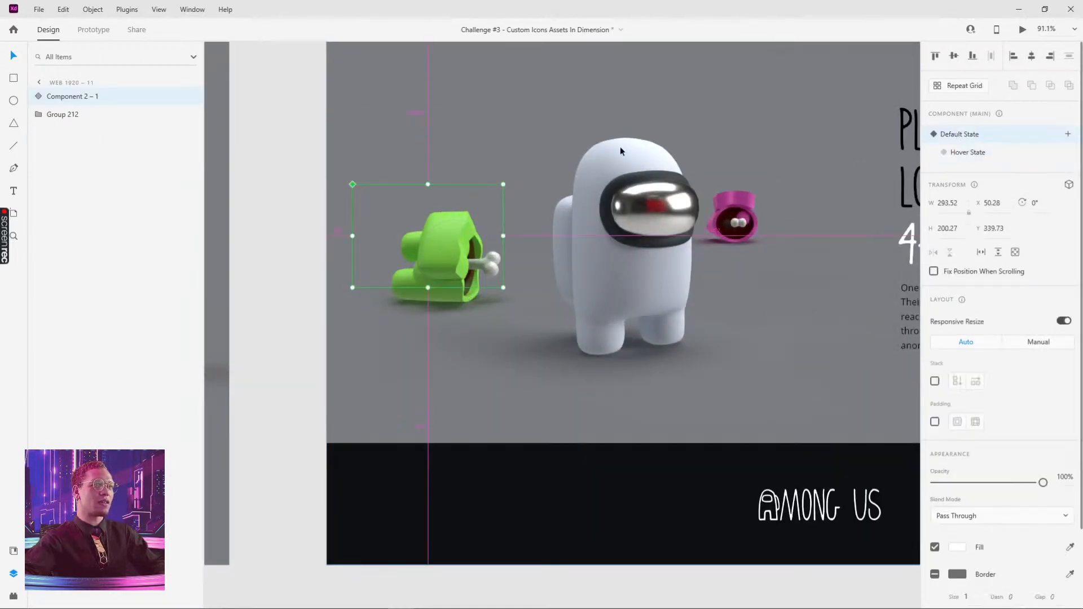
# Preview the prototype from Web 1920 – 11, test the hover effect on the green crewmate, and close the preview.
pyautogui.keyDown('alt'); pyautogui.scroll(-5, 420, 112); pyautogui.keyUp('alt')
pyautogui.moveTo(417, 112); pyautogui.dragTo(613, 161, button='middle')
pyautogui.click(598, 105)
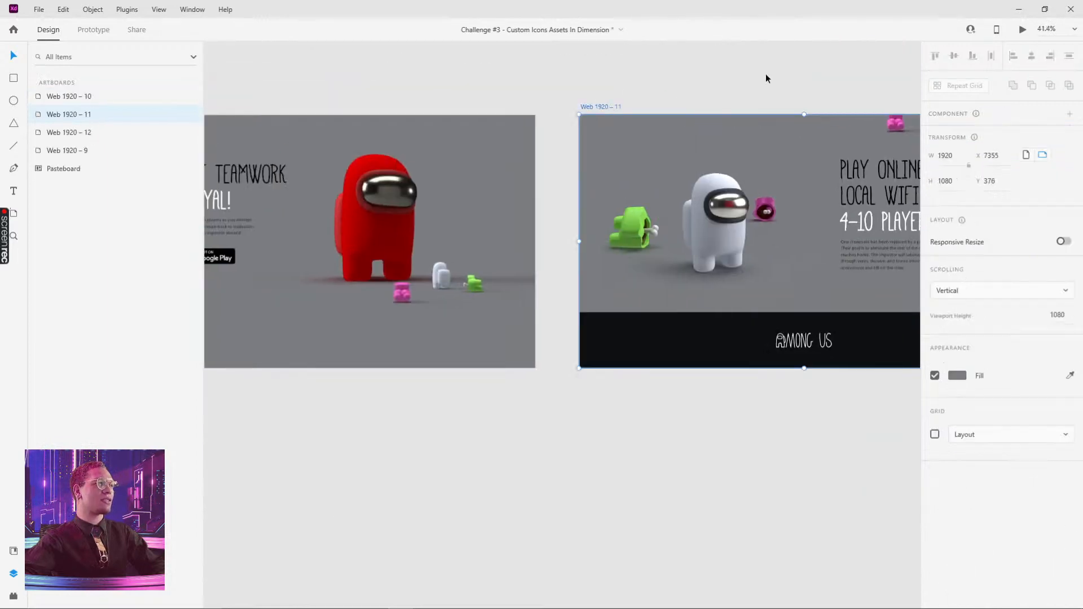
pyautogui.click(1022, 30)
pyautogui.moveTo(172, 287)
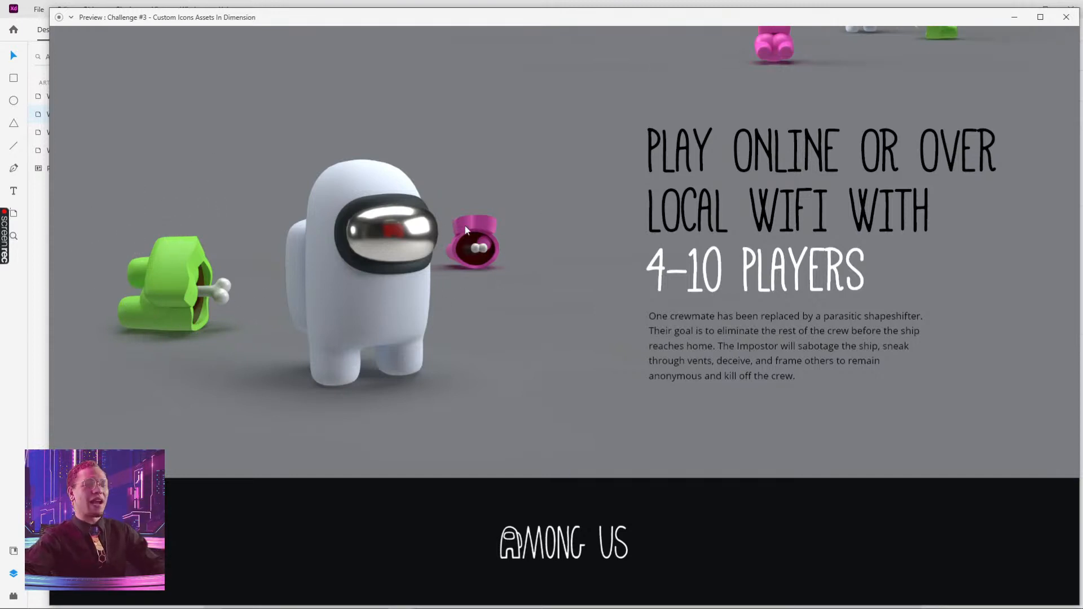
pyautogui.click(1066, 17)
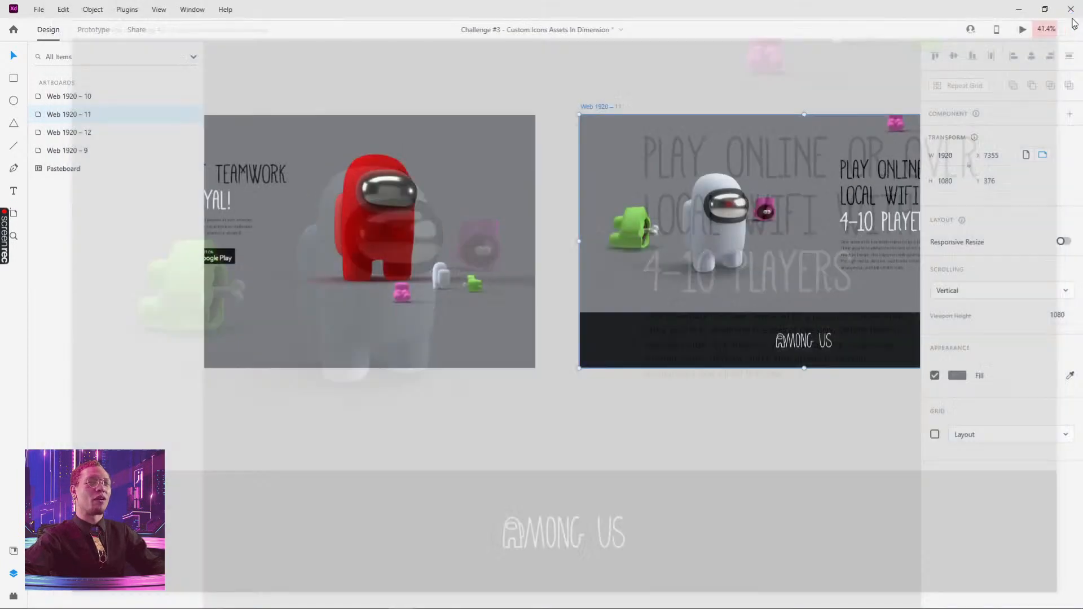
# Switch to Discord and maximize its window on the Adobe XD server's challenge channel.
pyautogui.keyDown('ctrl'); pyautogui.scroll(-2, 647, 83); pyautogui.keyUp('ctrl')
pyautogui.keyDown('ctrl'); pyautogui.scroll(-1, 646, 84); pyautogui.keyUp('ctrl')
pyautogui.moveTo(579, 83); pyautogui.dragTo(584, 162, button='middle')
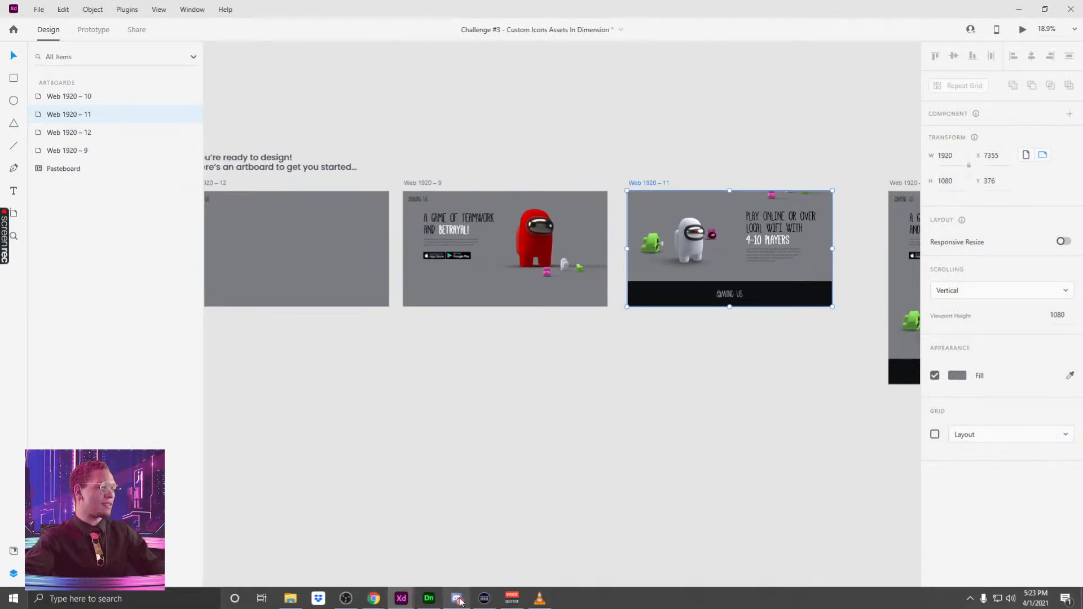
pyautogui.click(457, 598)
pyautogui.doubleClick(674, 70)
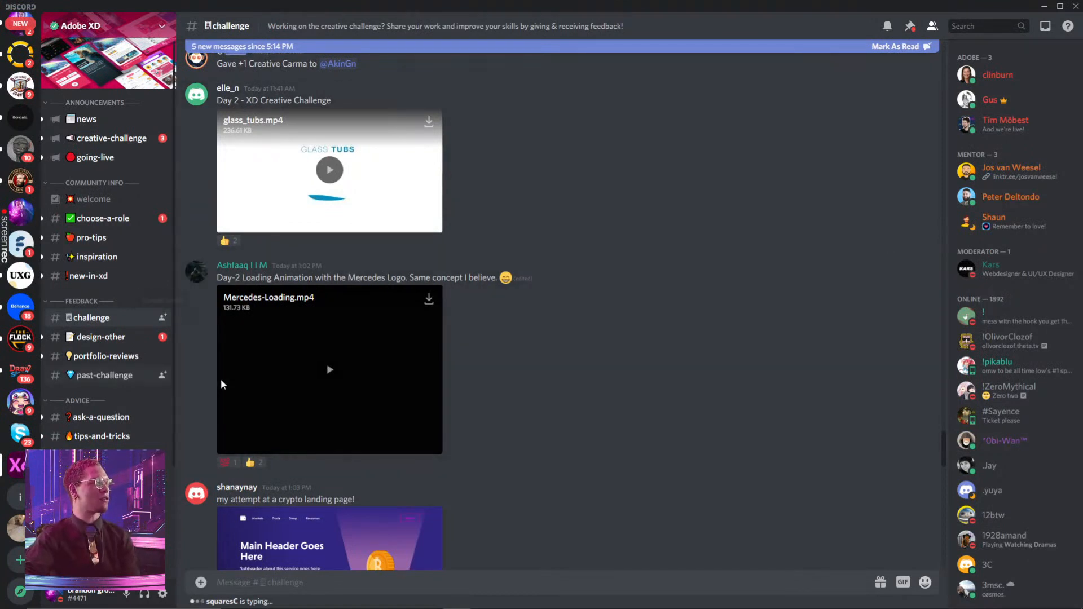
# Look through the challenge channel's earlier posts for Day 1 and Day 2 submissions to review.
pyautogui.scroll(-2, 384, 386)
pyautogui.scroll(1, 395, 372)
pyautogui.scroll(1, 395, 371)
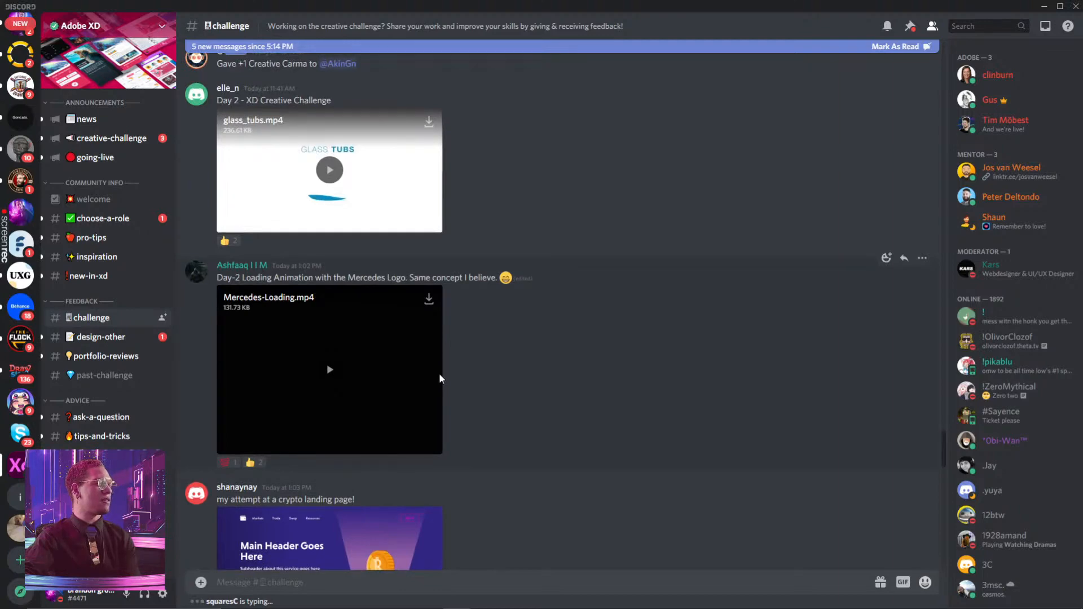
pyautogui.scroll(2, 439, 374)
pyautogui.scroll(10, 490, 276)
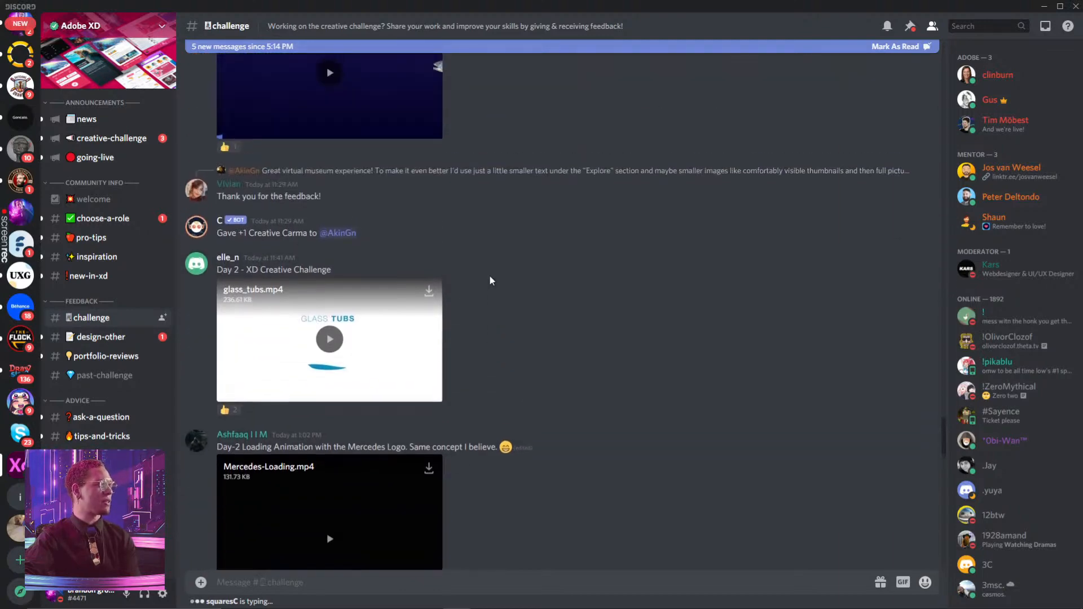
pyautogui.scroll(20, 486, 281)
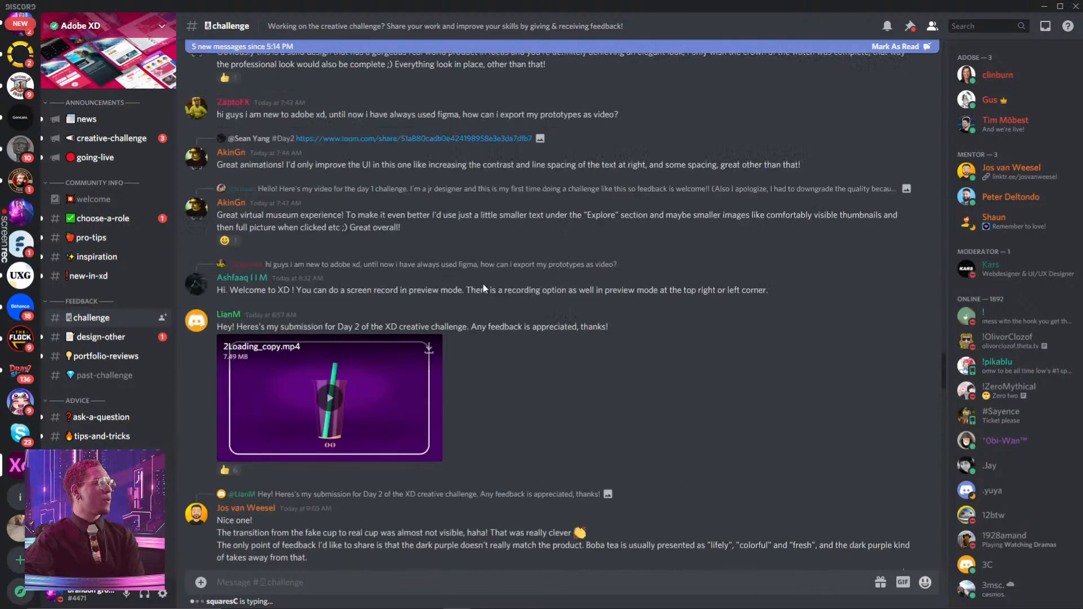
pyautogui.scroll(10, 474, 307)
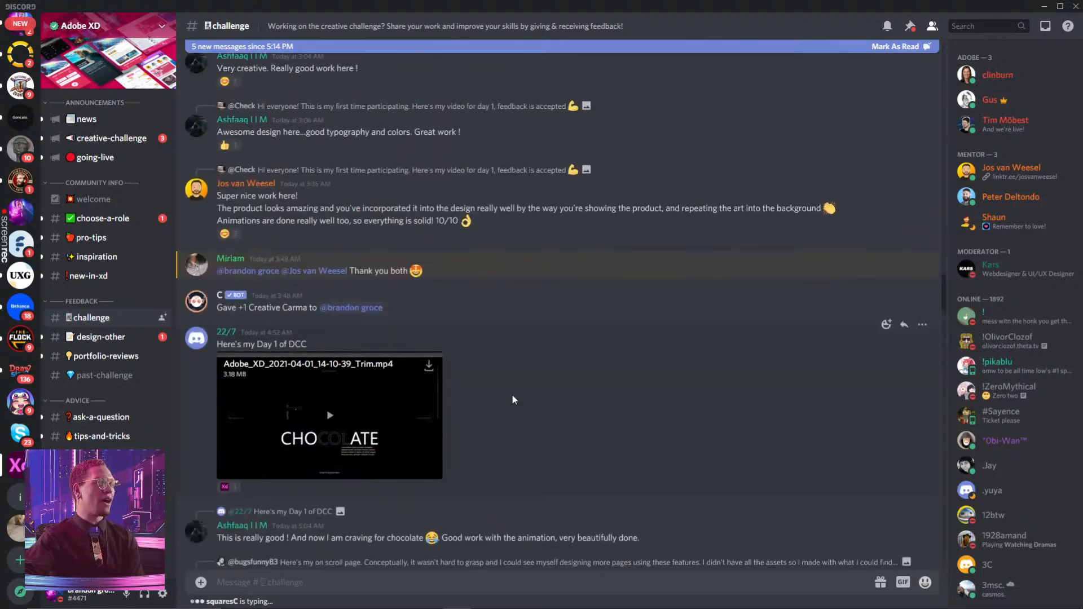
pyautogui.scroll(-15, 512, 397)
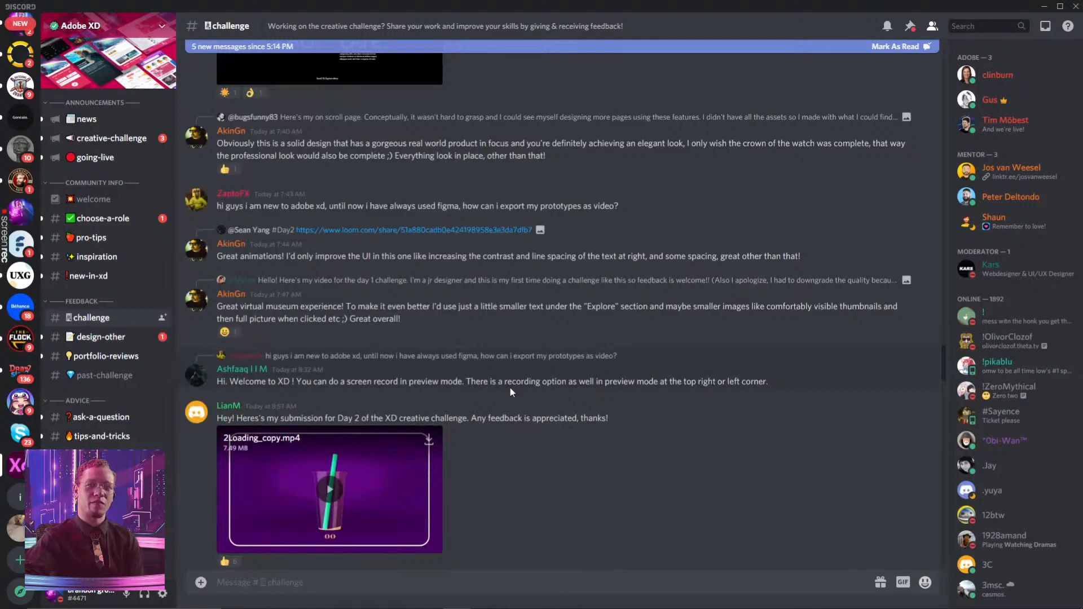
pyautogui.scroll(-8, 510, 387)
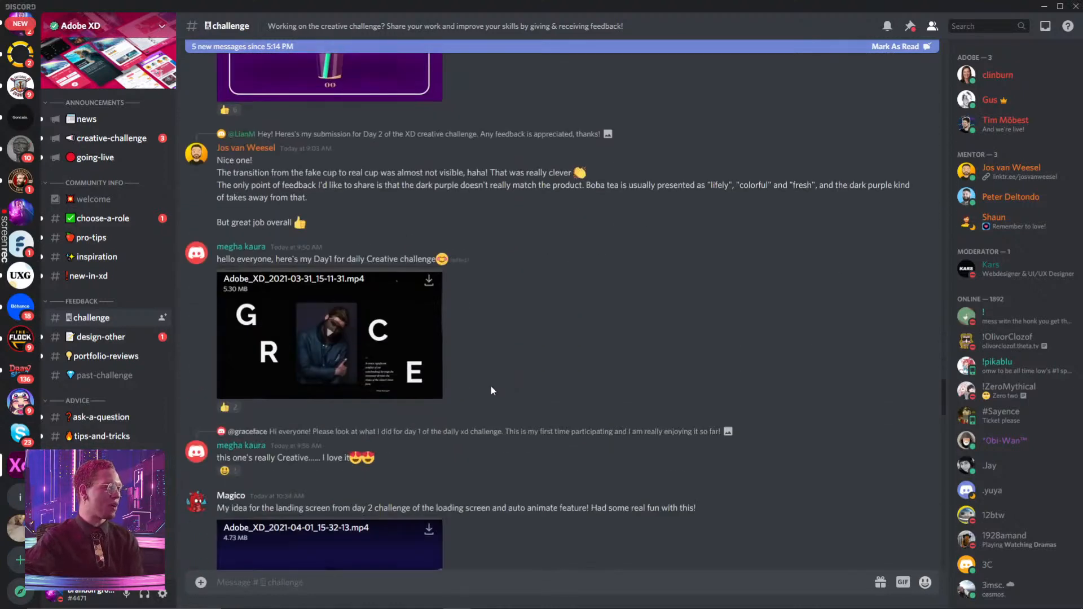
# Watch the Day 1 submission Adobe_XD_2021-03-31_15-11-31.mp4 in full screen and return to the channel.
pyautogui.click(435, 390)
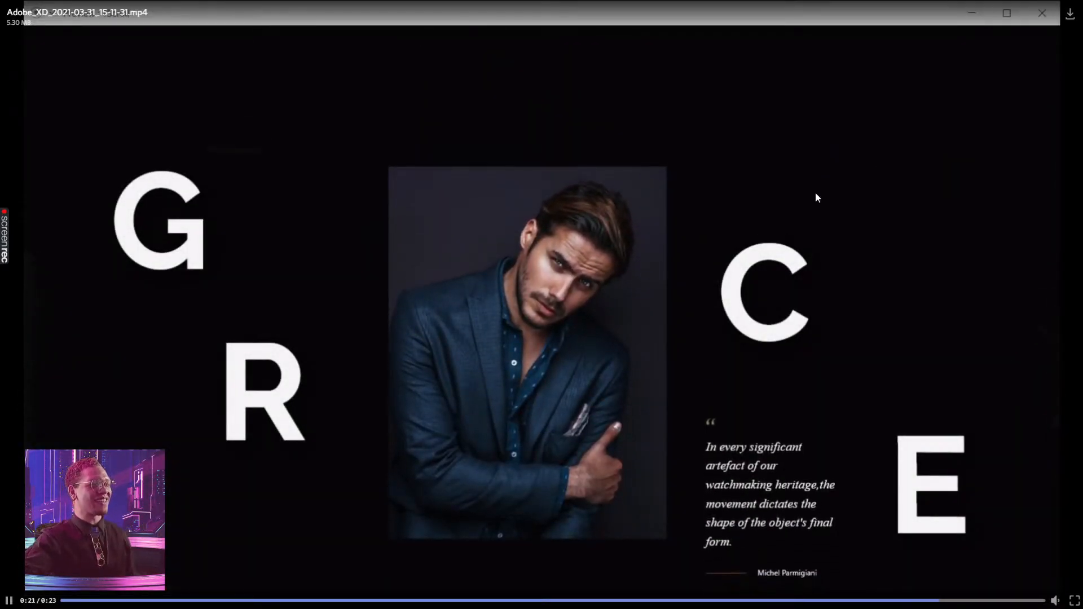
pyautogui.click(1029, 70)
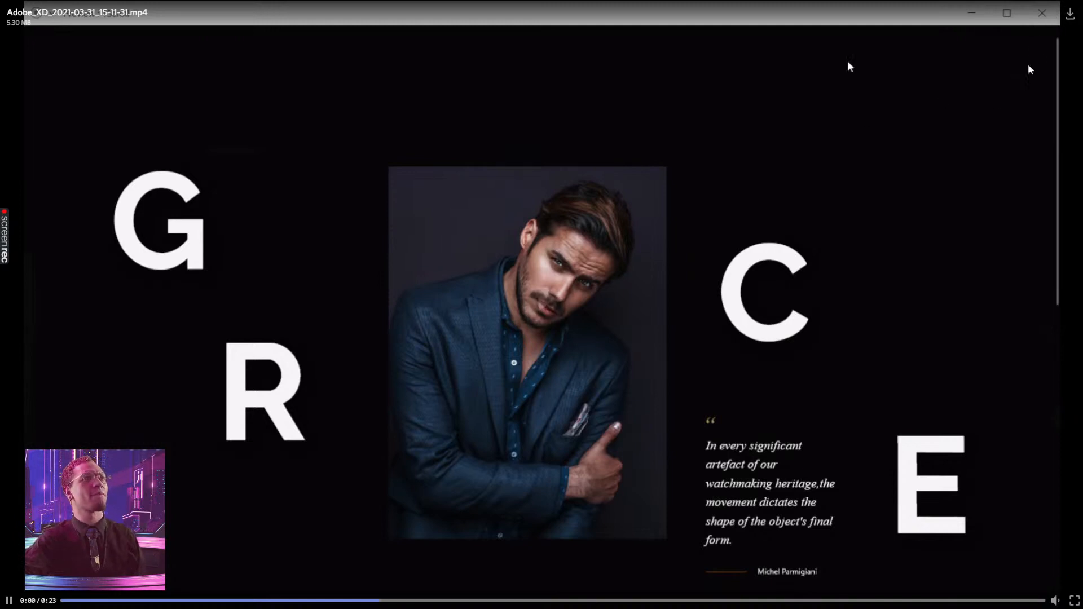
pyautogui.press('Escape')
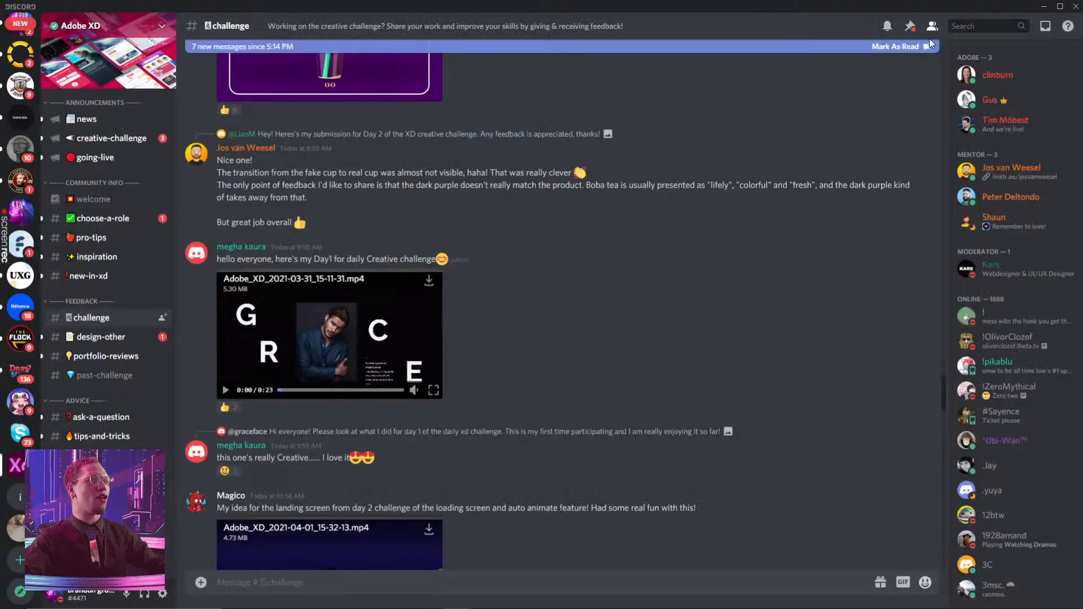
# Find the Day 2 submission 2Loading.mp4 further down the channel, watch it from the start in full screen, and return to the channel.
pyautogui.scroll(-9, 620, 257)
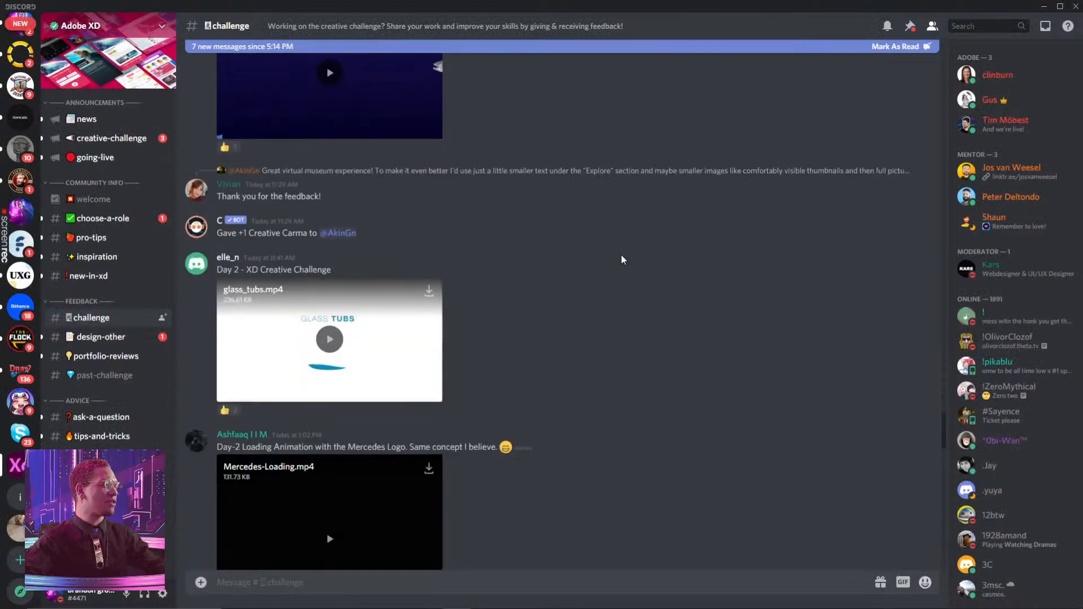
pyautogui.scroll(-6, 621, 255)
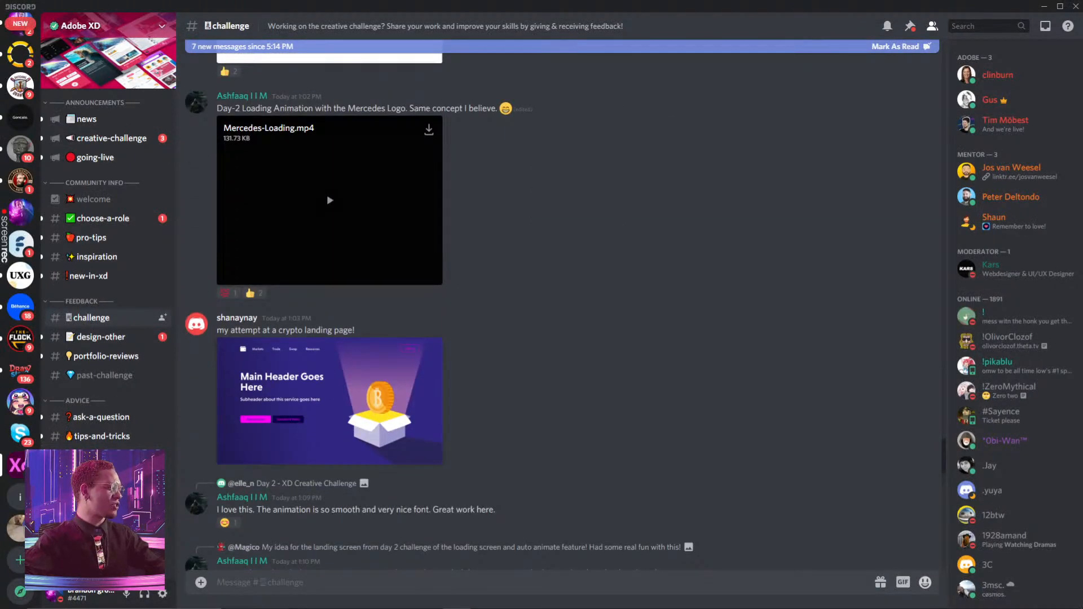
pyautogui.scroll(-12, 567, 255)
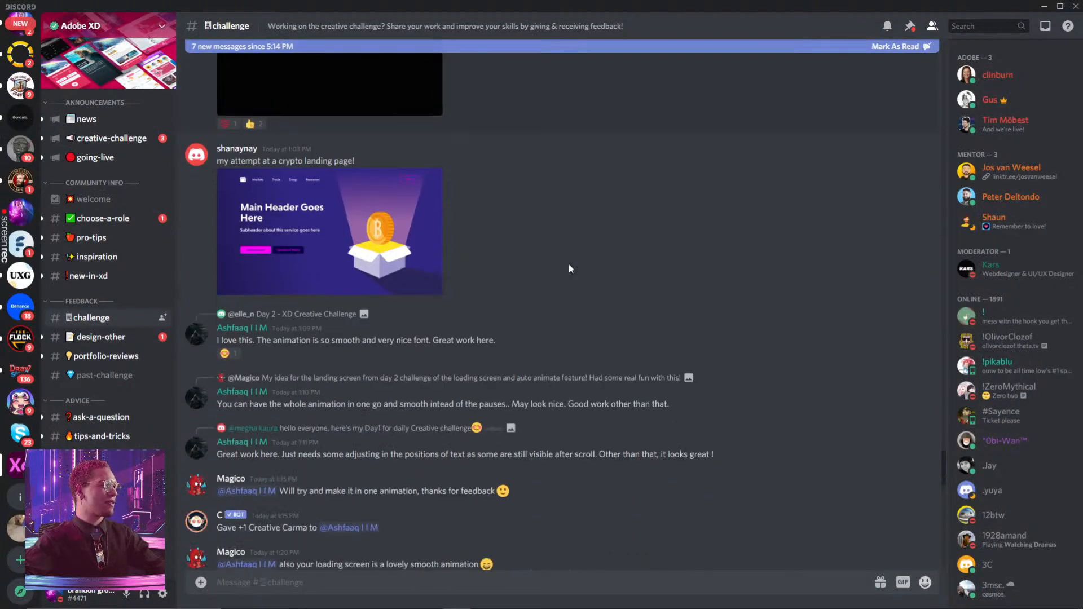
pyautogui.click(433, 300)
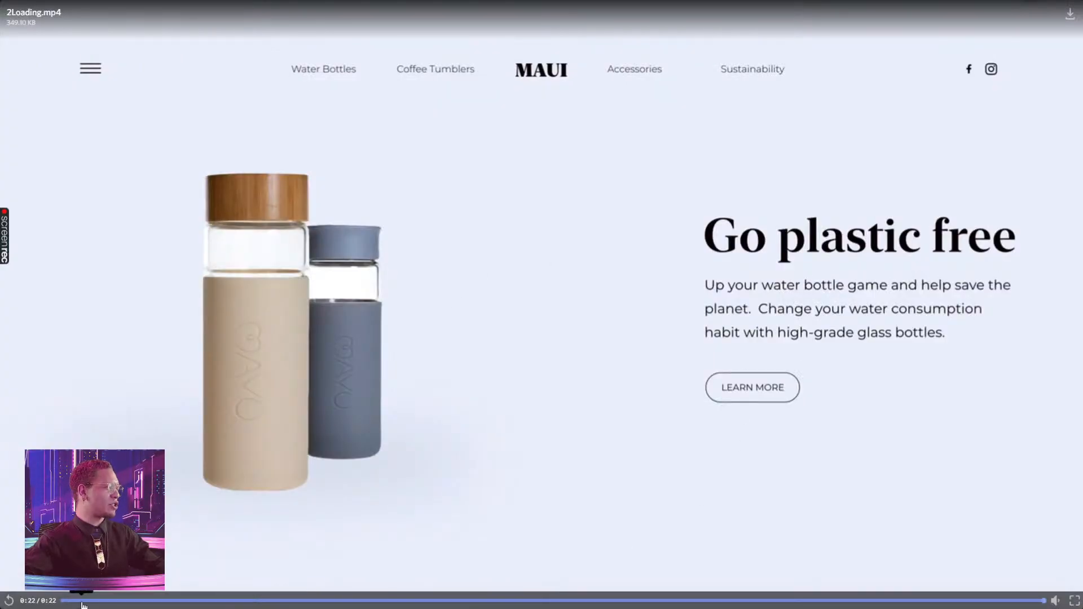
pyautogui.click(64, 602)
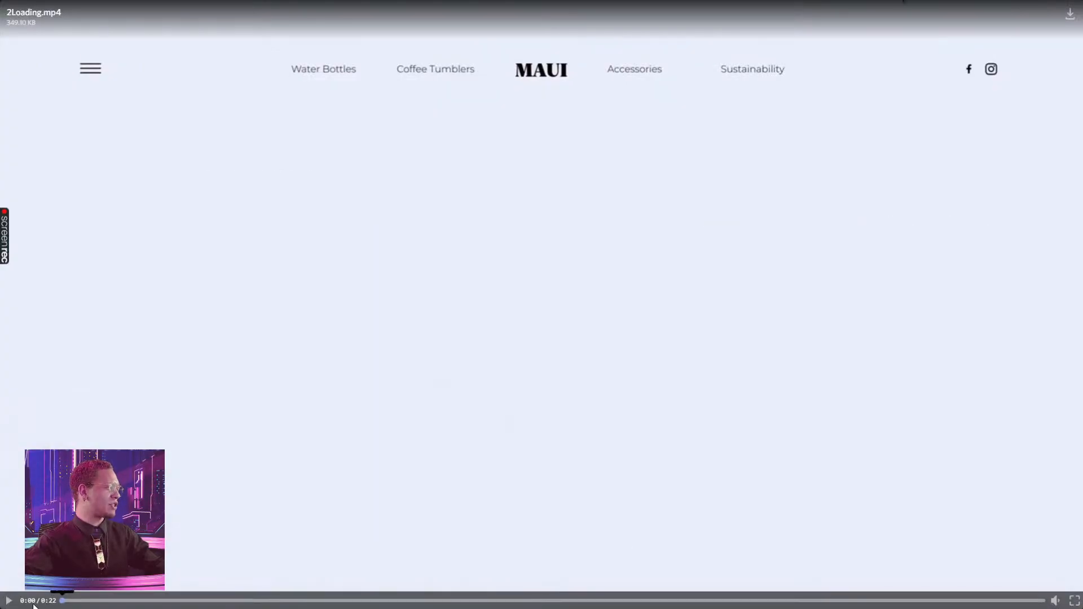
pyautogui.click(8, 602)
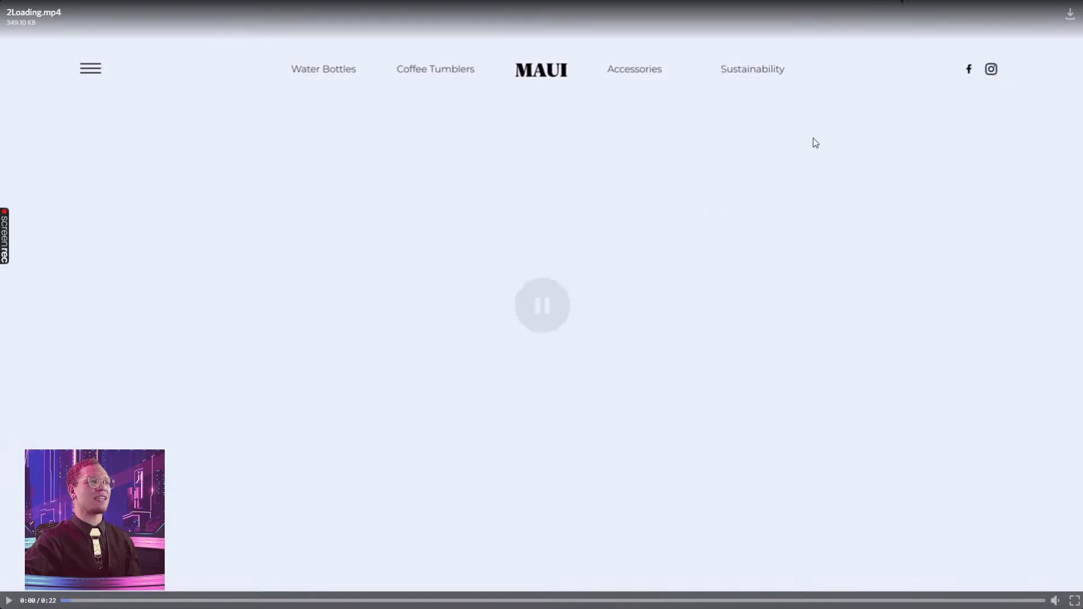
pyautogui.click(1074, 600)
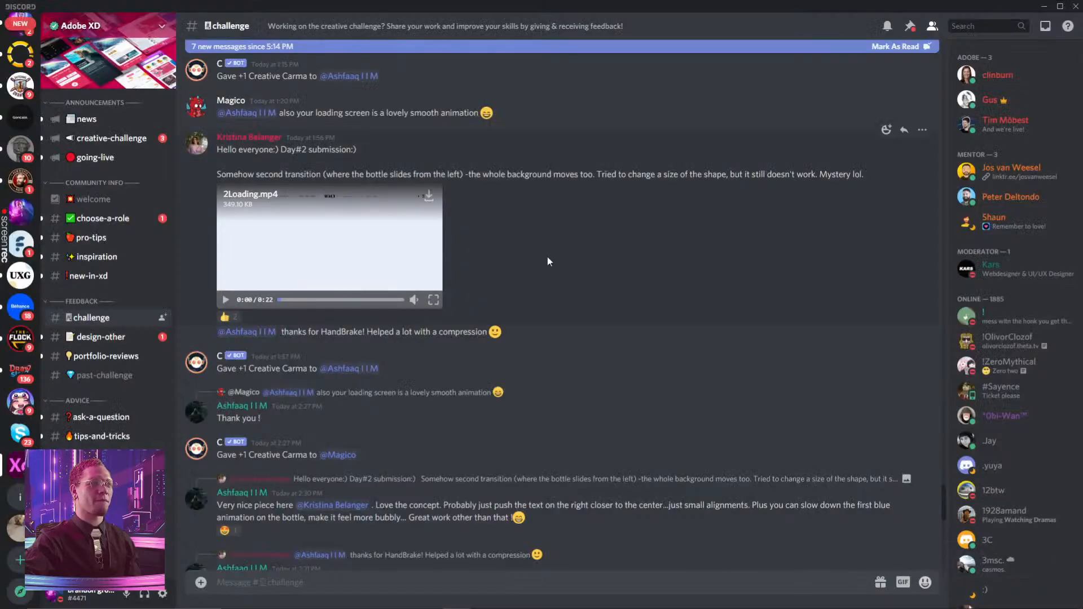
# Find the juice company loading animation Adobe_DCC_Stream_5.mp4 in the channel and play it in full screen.
pyautogui.scroll(-10, 563, 256)
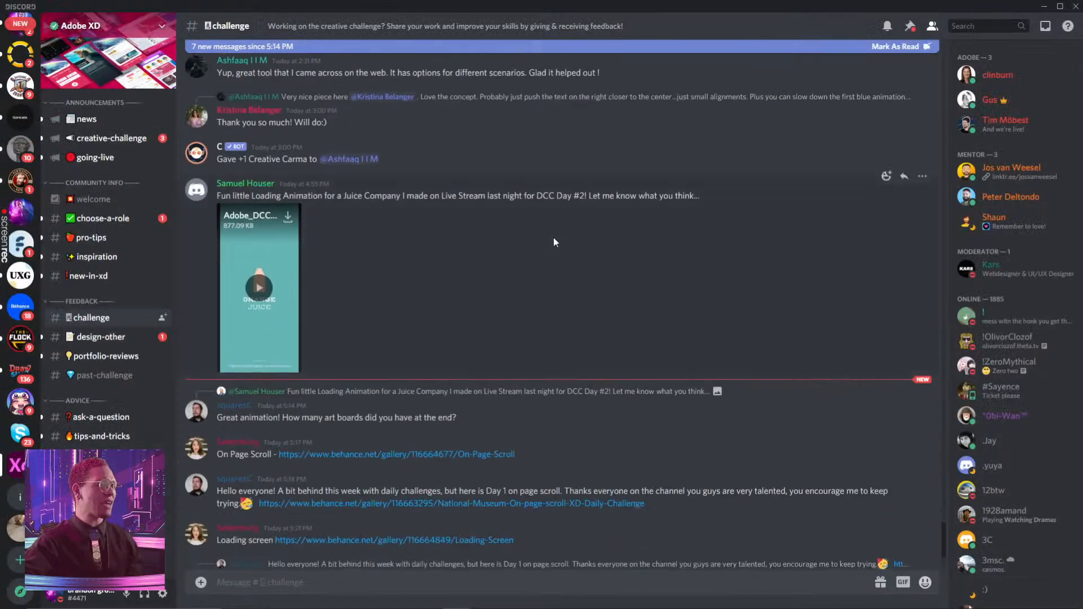
pyautogui.scroll(-3, 486, 271)
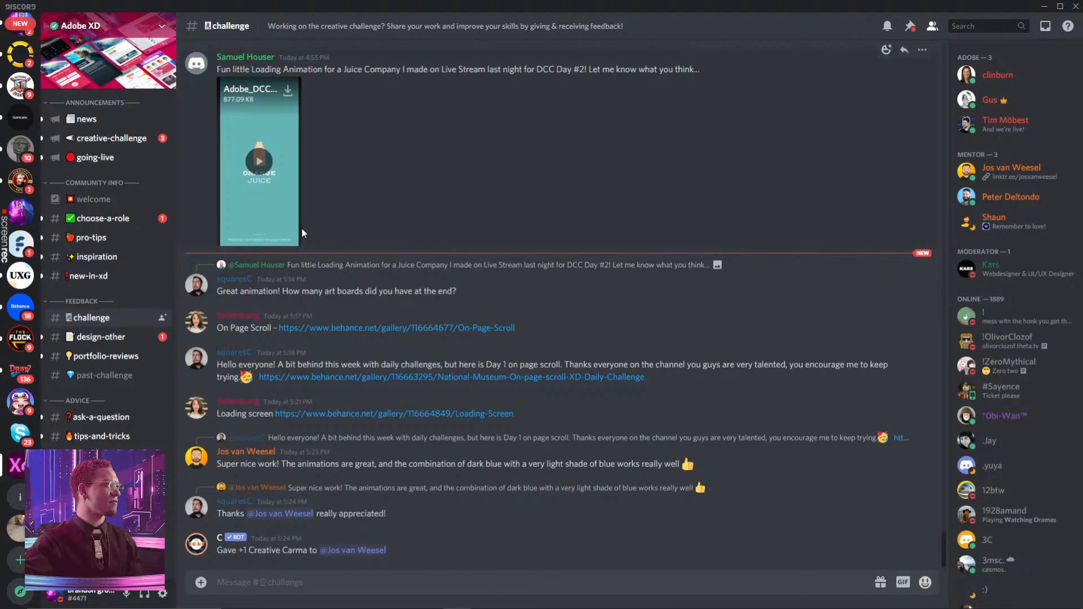
pyautogui.scroll(15, 301, 228)
pyautogui.scroll(-5, 296, 321)
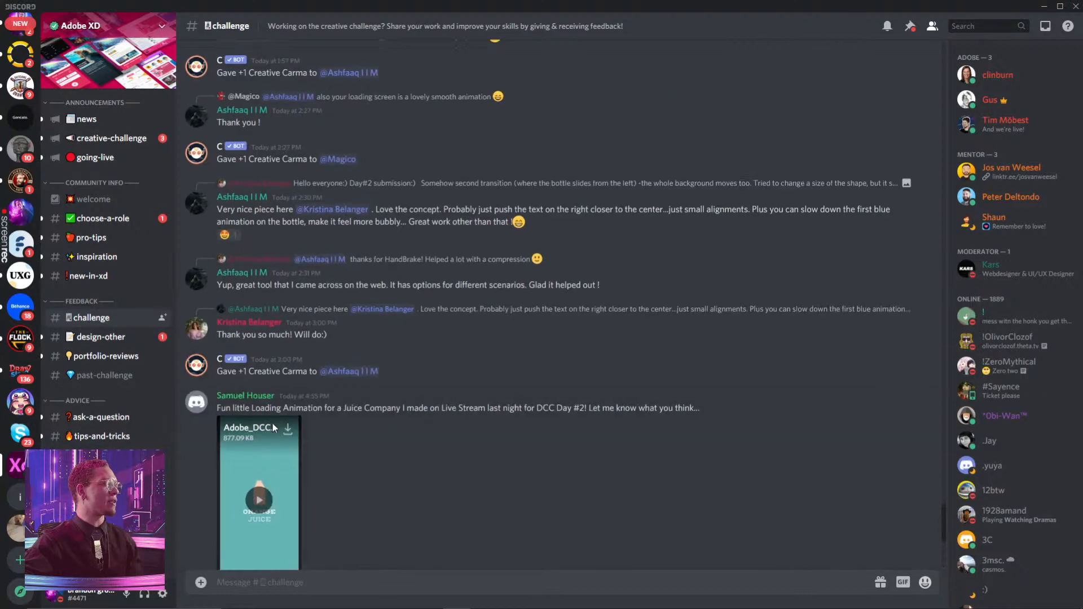
pyautogui.scroll(-4, 293, 525)
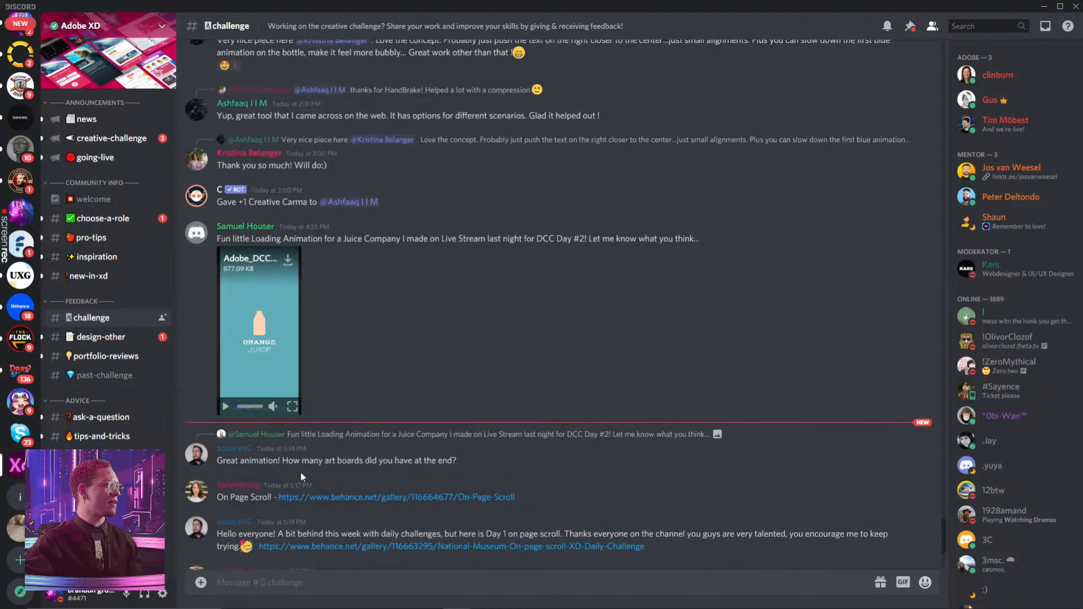
pyautogui.click(293, 407)
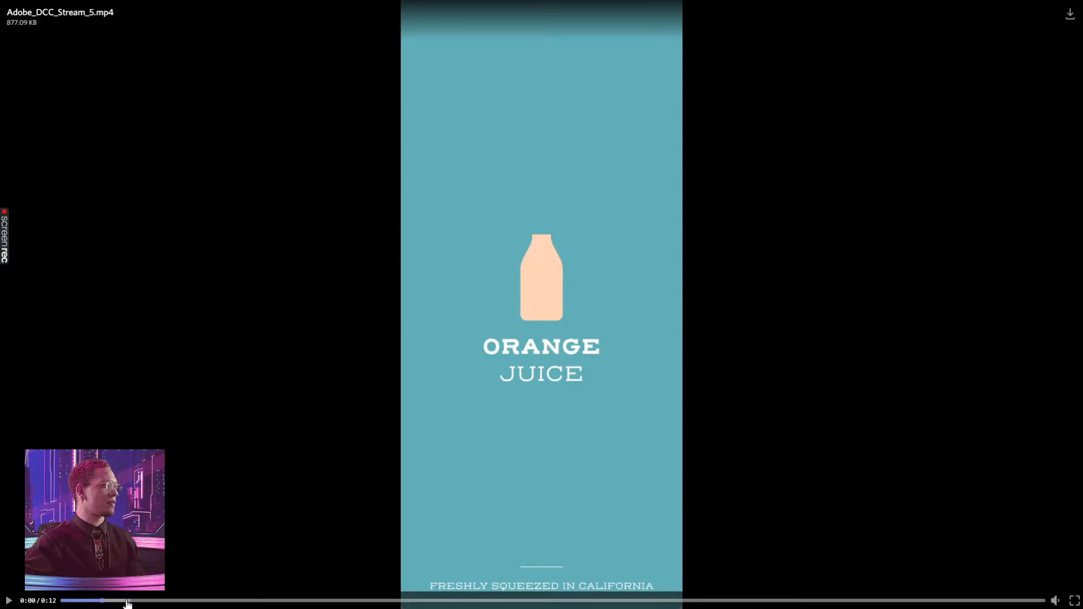
pyautogui.click(9, 601)
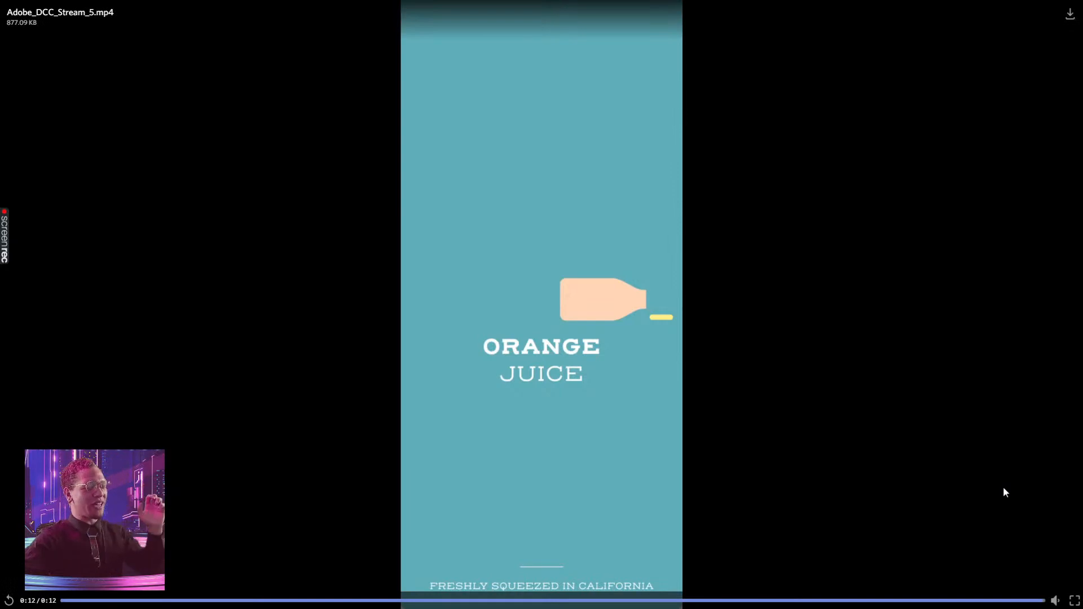
# Replay the bottle-tipping part of the orange juice animation, leave full screen, and go to the channel's newest messages.
pyautogui.click(257, 601)
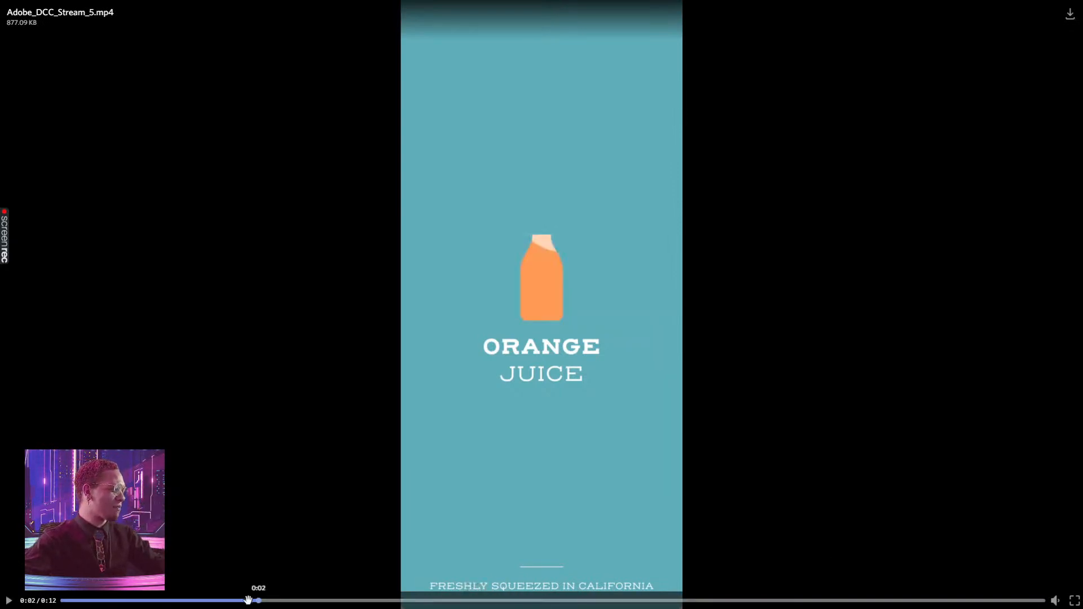
pyautogui.click(161, 601)
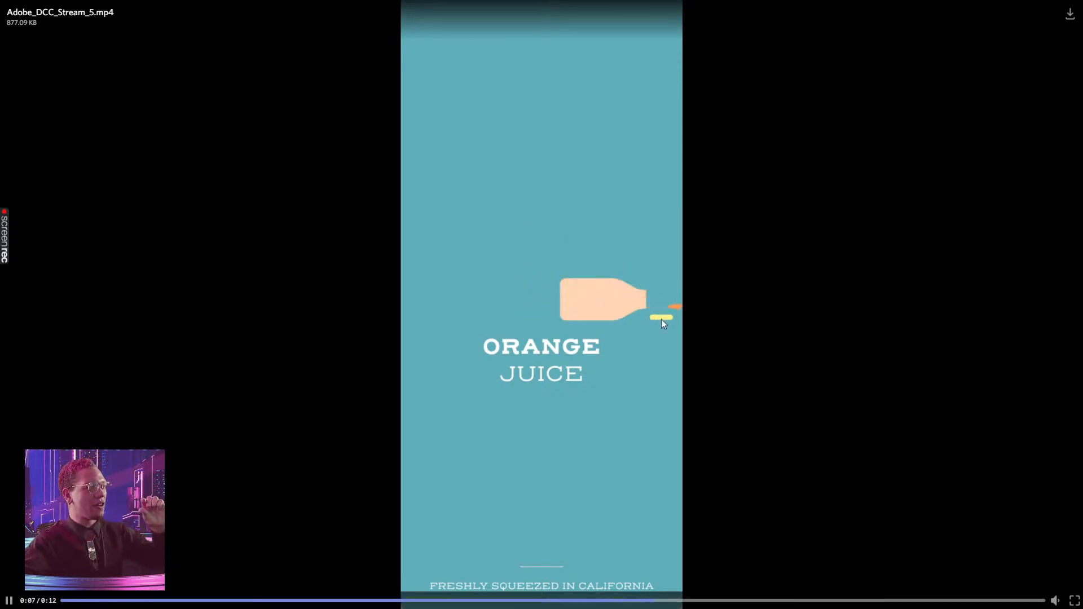
pyautogui.moveTo(450, 601); pyautogui.dragTo(359, 600)
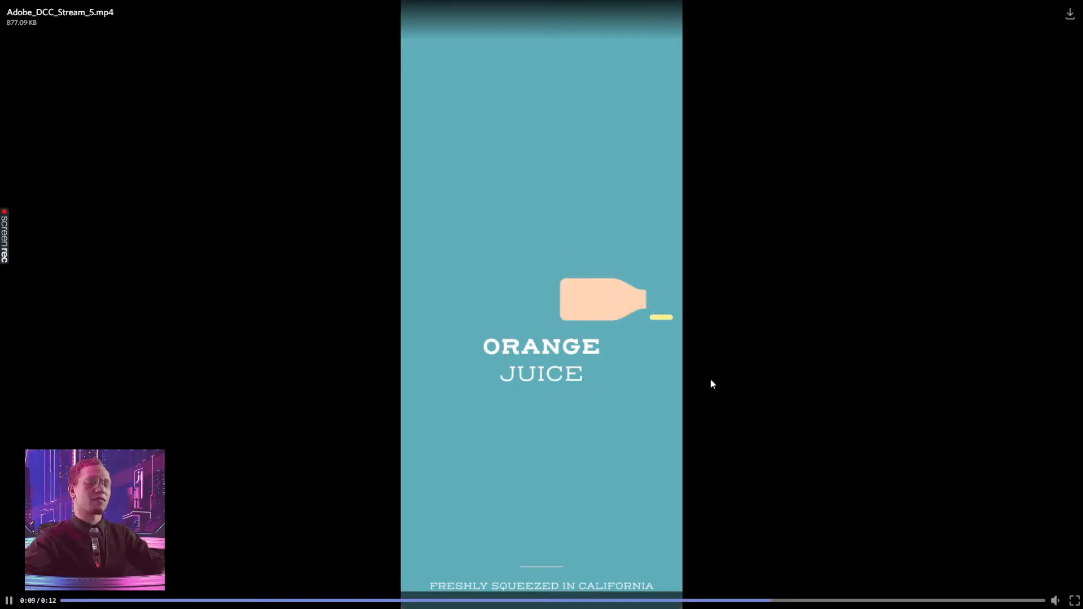
pyautogui.click(1075, 601)
pyautogui.click(1075, 601)
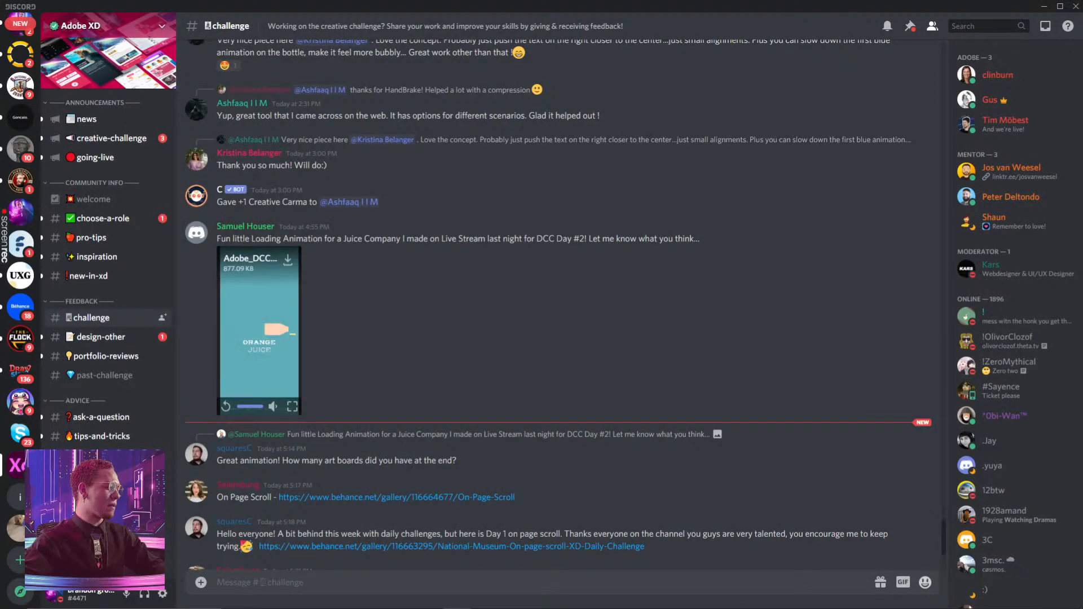
pyautogui.scroll(-4, 401, 312)
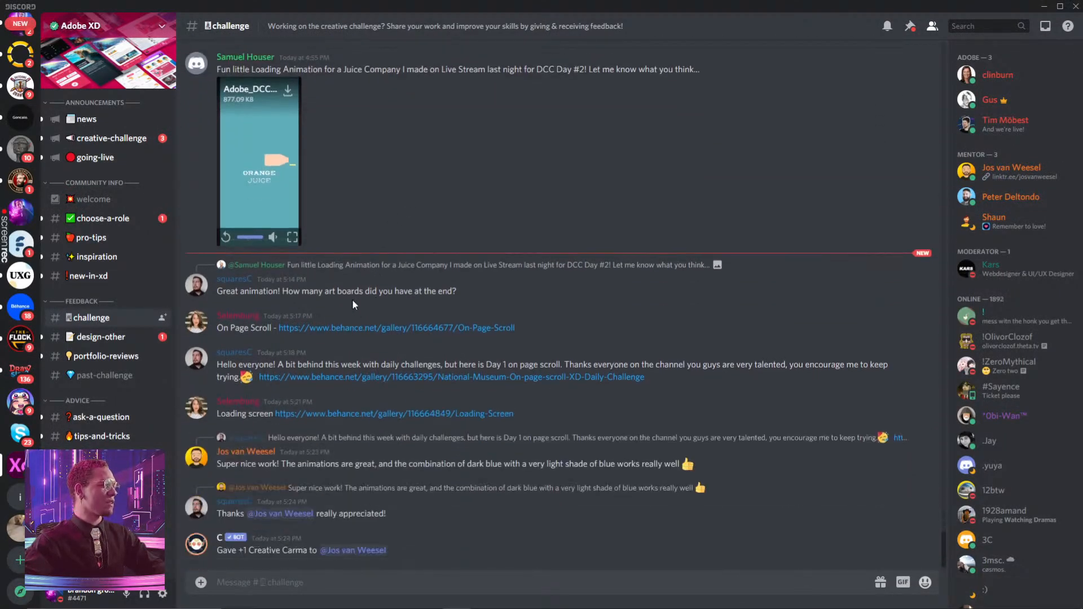